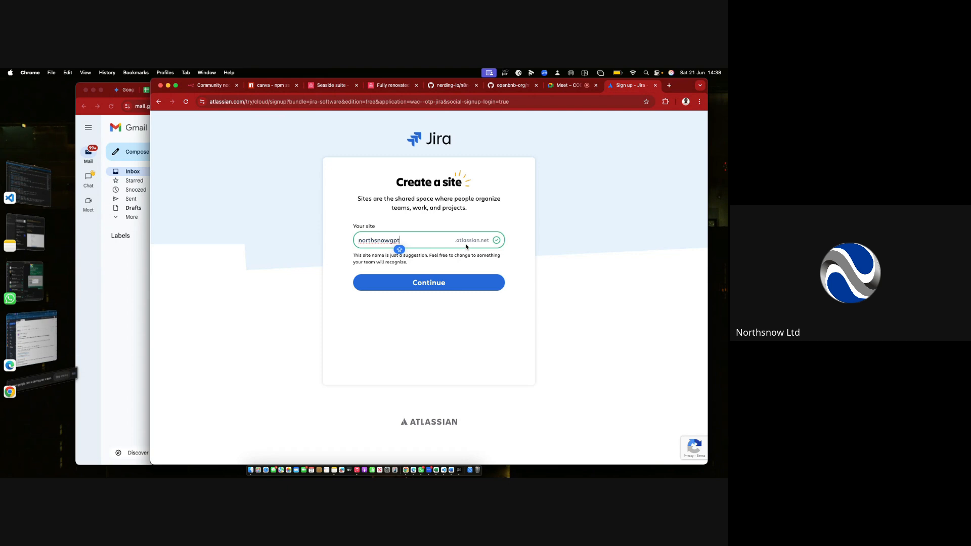
Confirm northsnowgpt as the new Jira site name and enlarge the browser window to fill the screen.
click(466, 281)
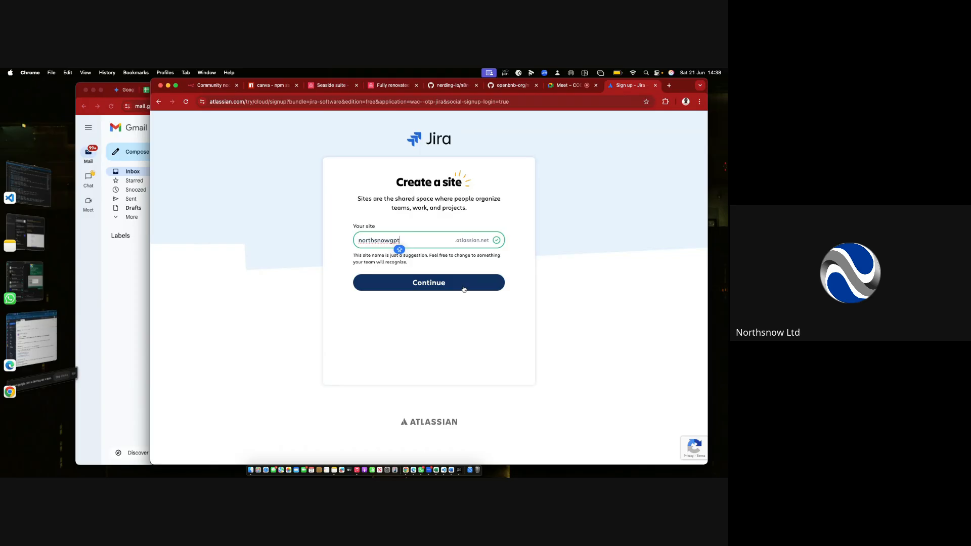
click(458, 286)
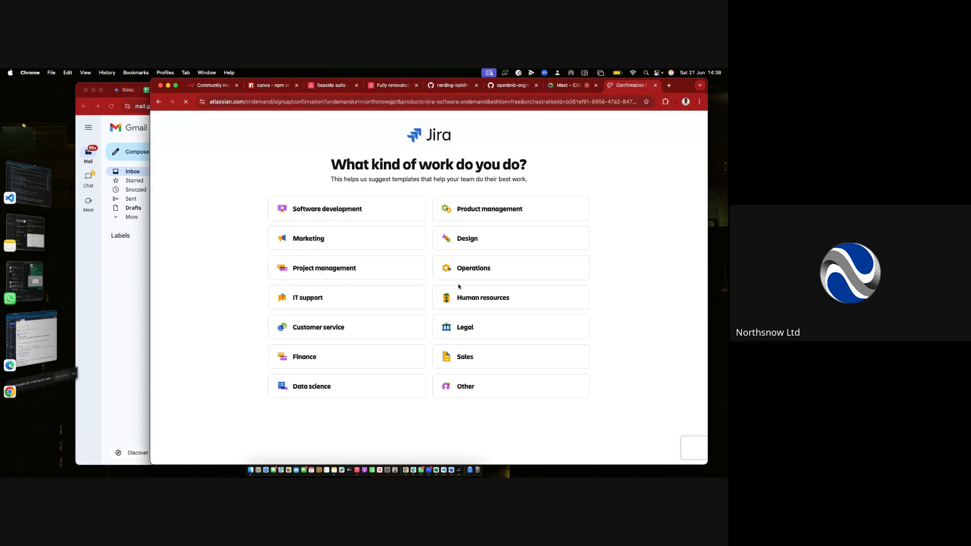
double_click(688, 89)
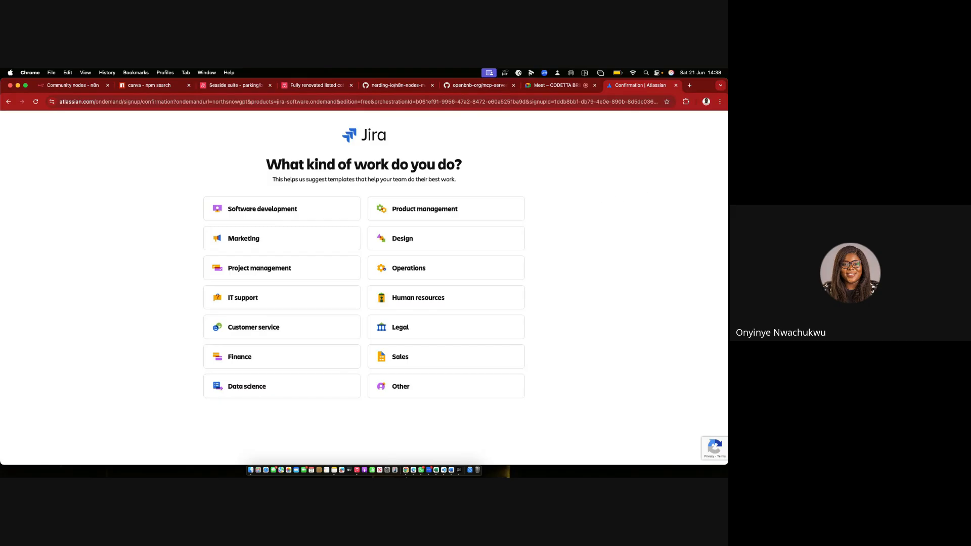
key(ctrl+Up)
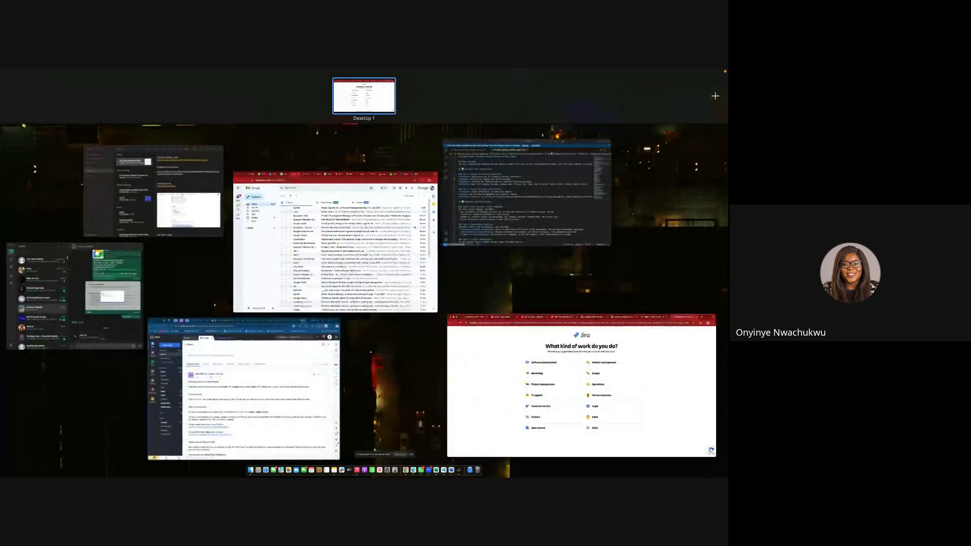
click(618, 287)
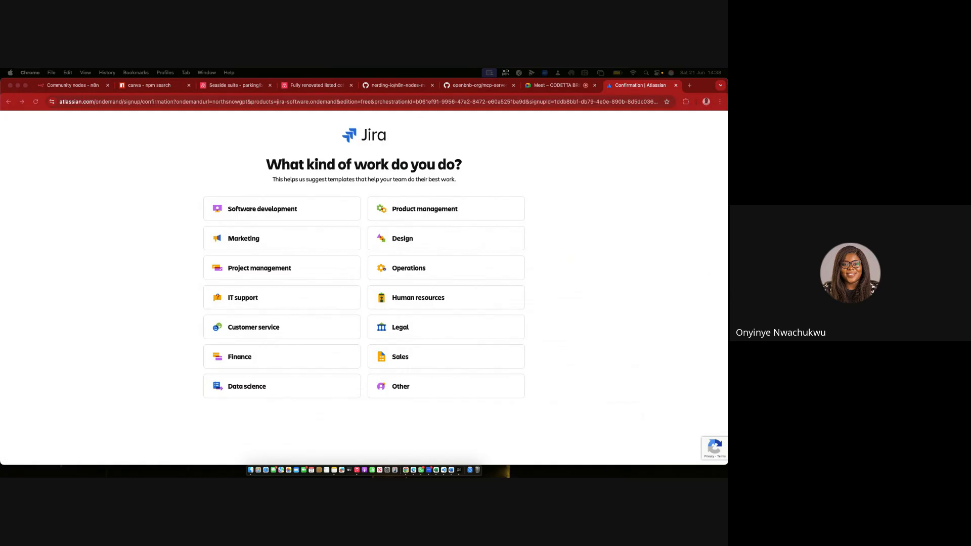
drag(566, 86, 727, 215)
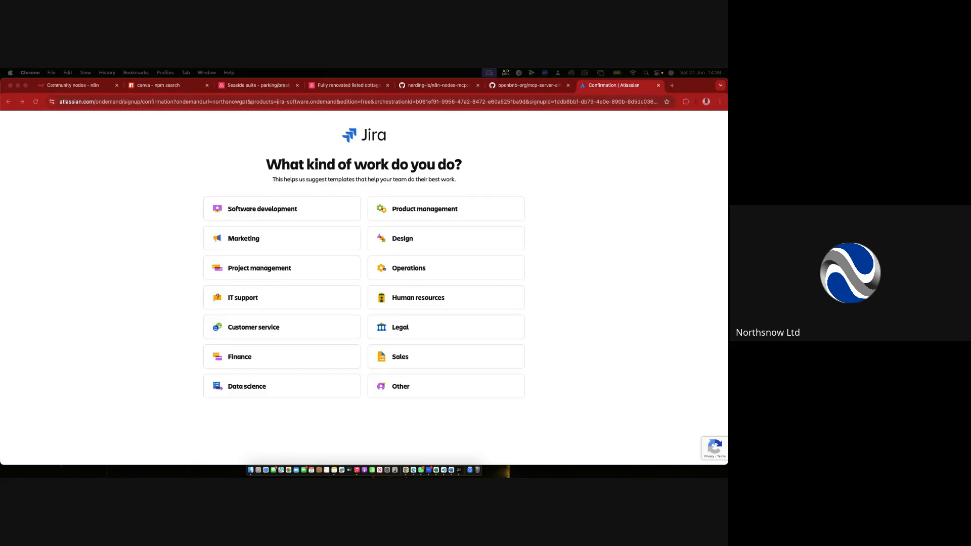
drag(477, 298, 508, 288)
drag(449, 260, 468, 247)
mouse_move(300, 236)
mouse_down()
mouse_move(319, 241)
mouse_move(304, 269)
mouse_up()
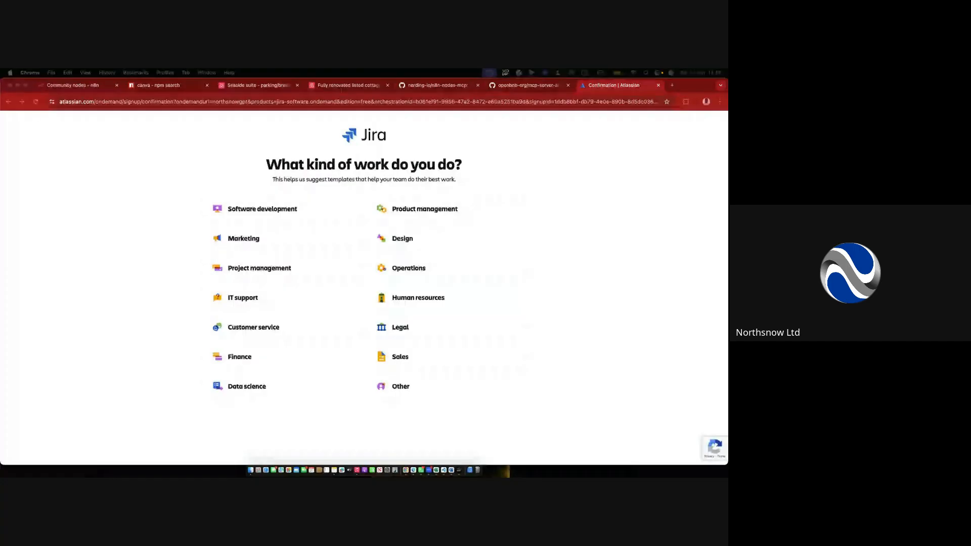
drag(471, 208, 538, 185)
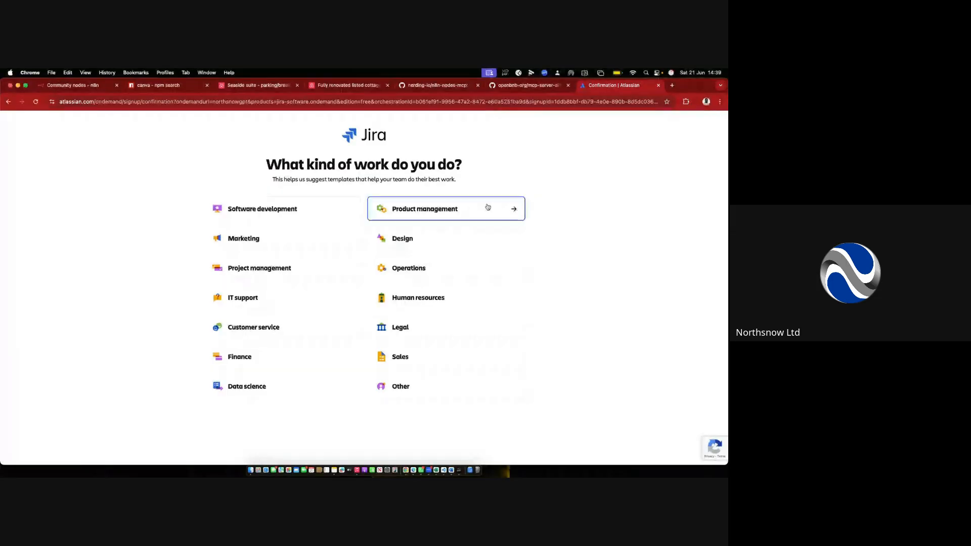
Choose Product management as the kind of work and continue with the Scrum template.
click(525, 211)
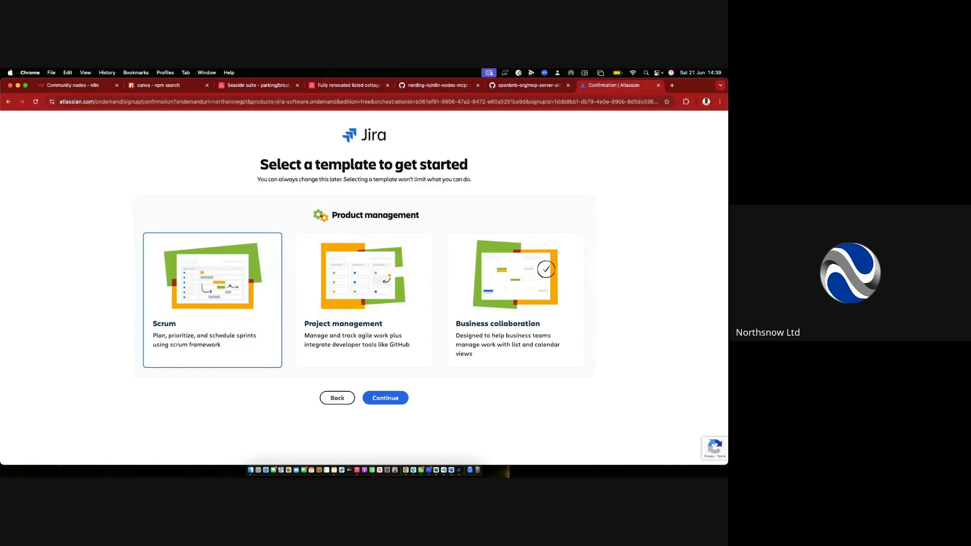
mouse_move(188, 215)
mouse_down()
mouse_move(207, 243)
mouse_move(242, 208)
mouse_up()
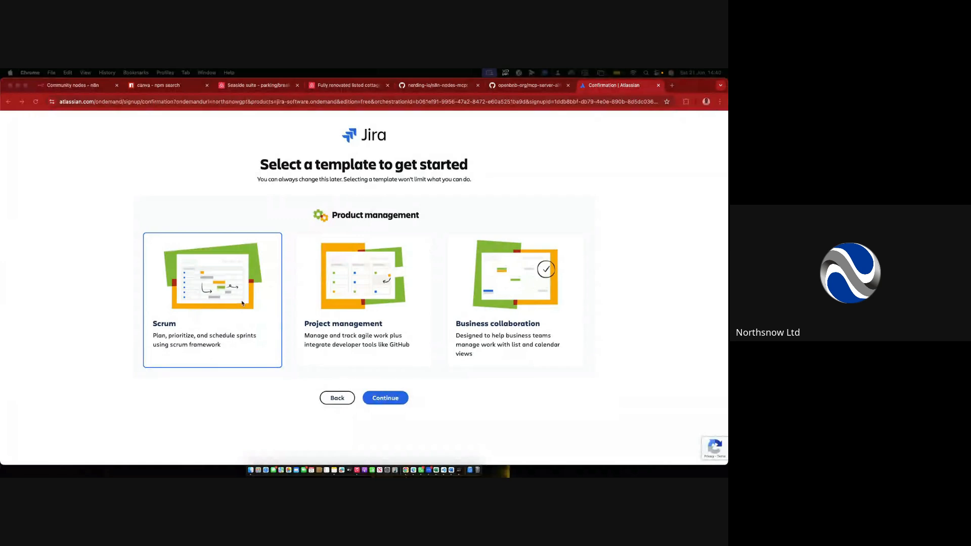
click(377, 400)
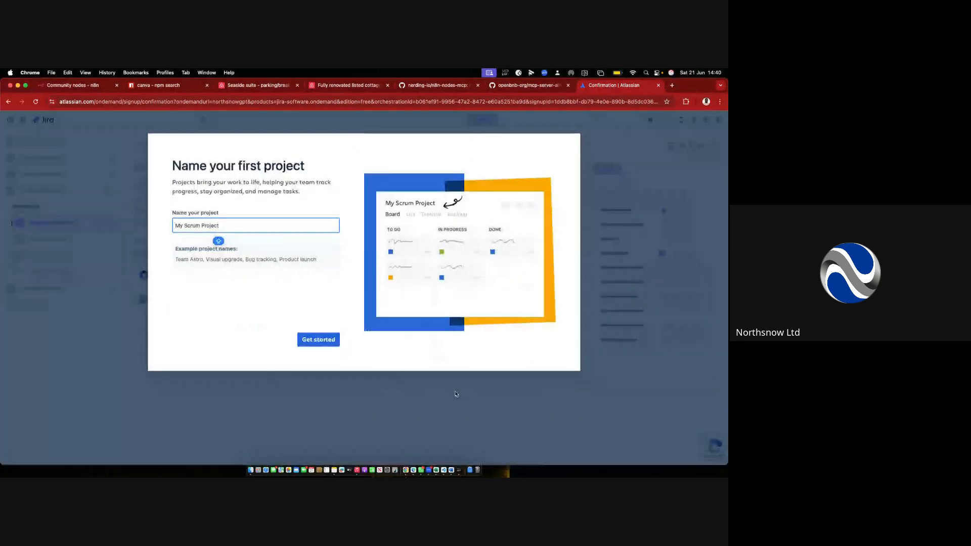
Name the first project "Ronald Bank" and proceed to the work types.
drag(220, 227, 173, 227)
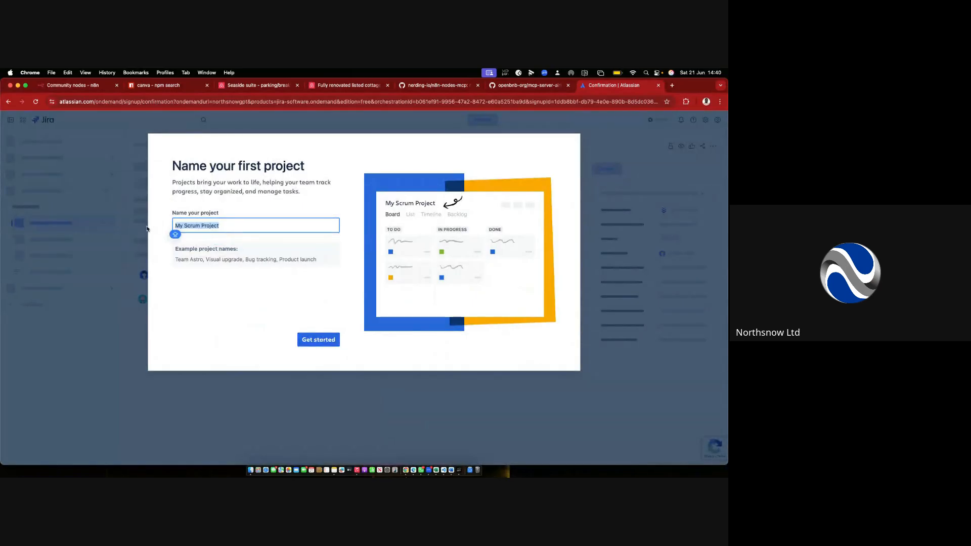
text(R)
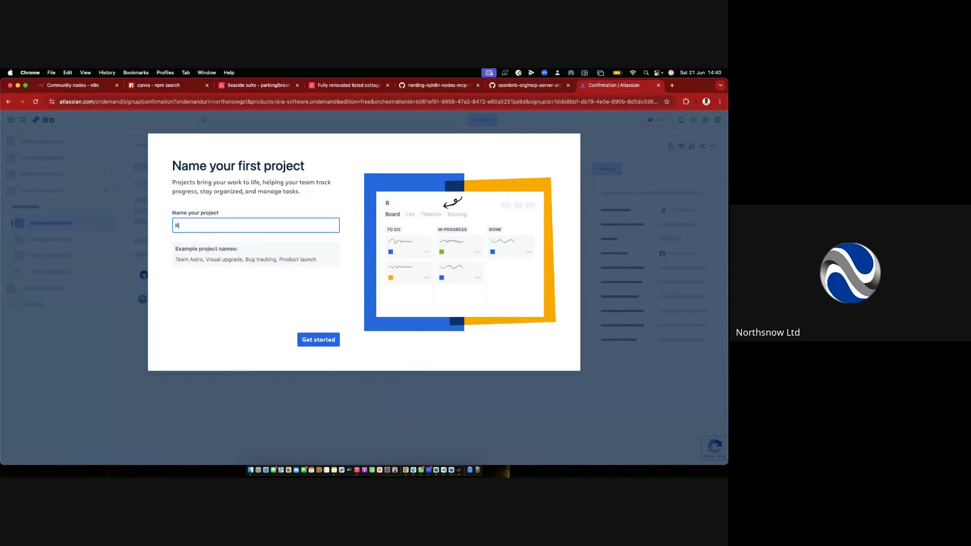
text(onald Bank)
click(325, 341)
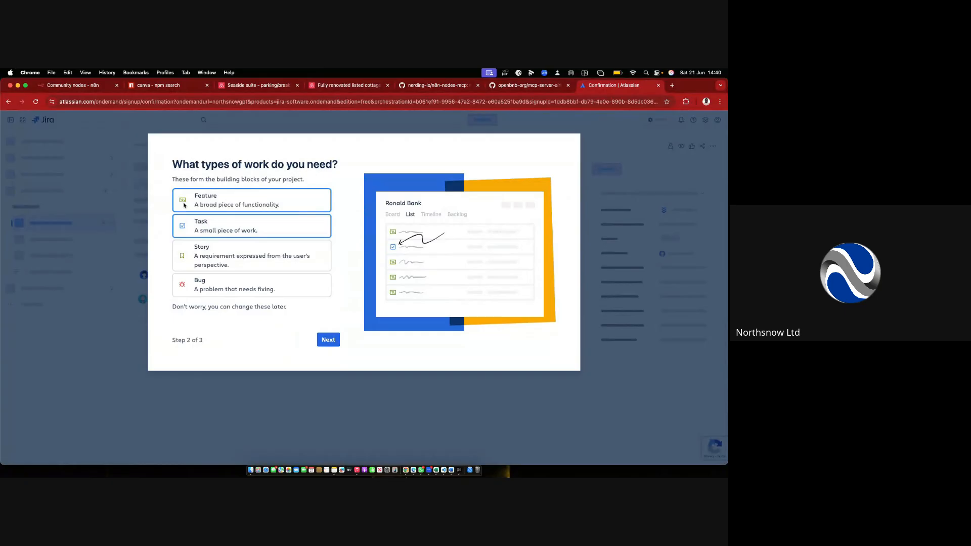
Add Story and Bug to the project's selected work types and proceed to the status setup.
click(205, 251)
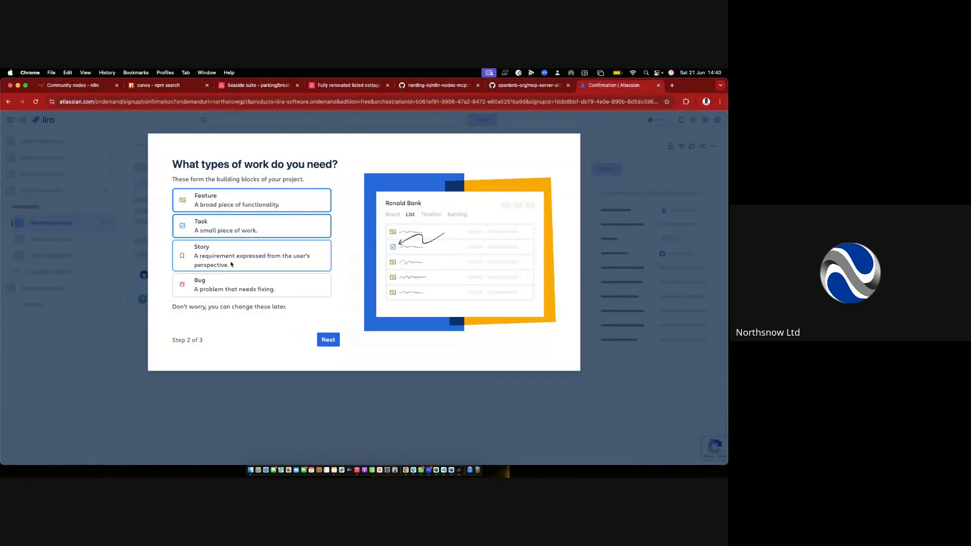
click(265, 288)
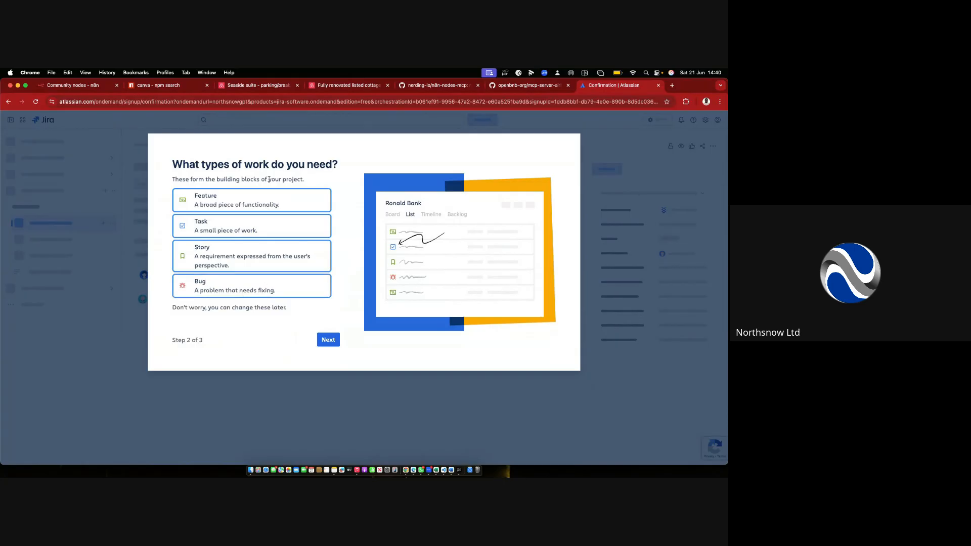
click(329, 339)
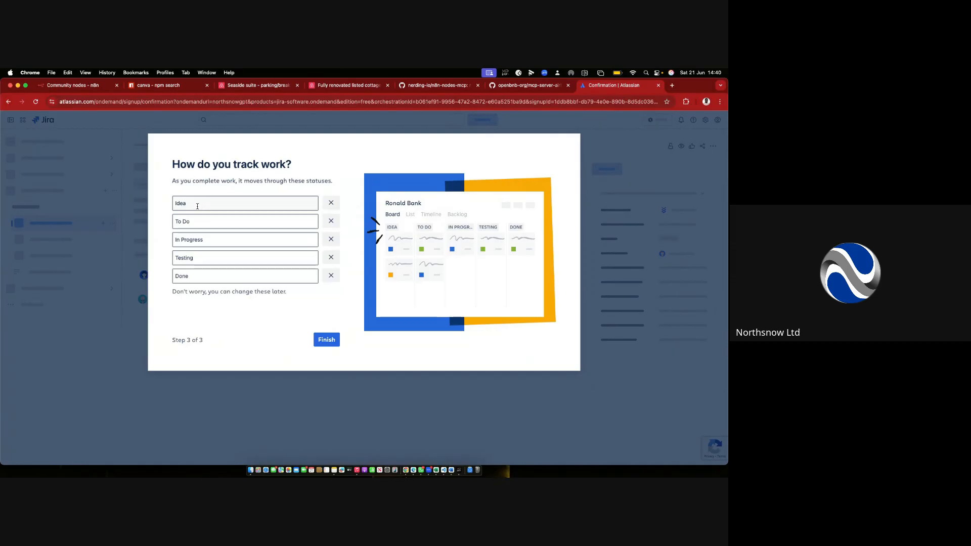
Finish the project setup with the suggested statuses and minimize the Quickstart guide on the backlog page.
click(328, 338)
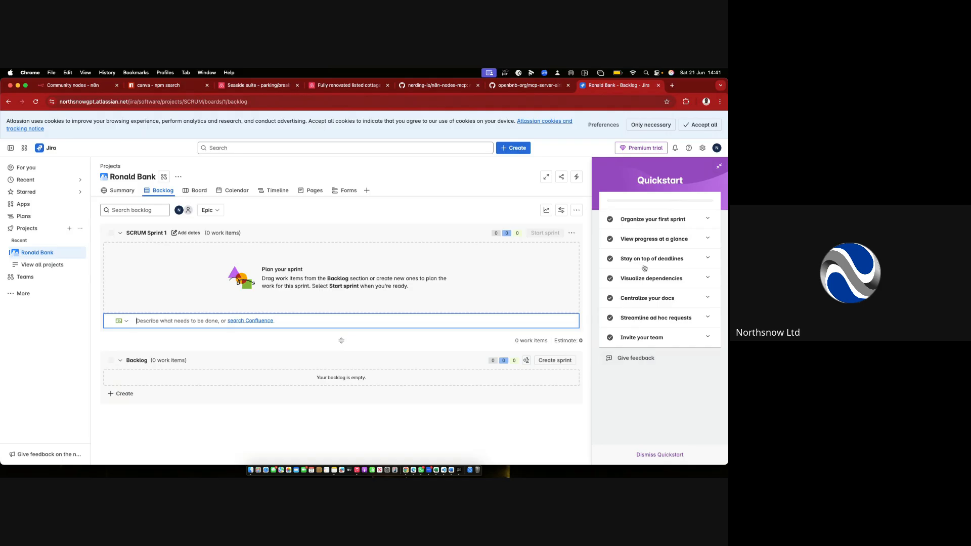
click(719, 168)
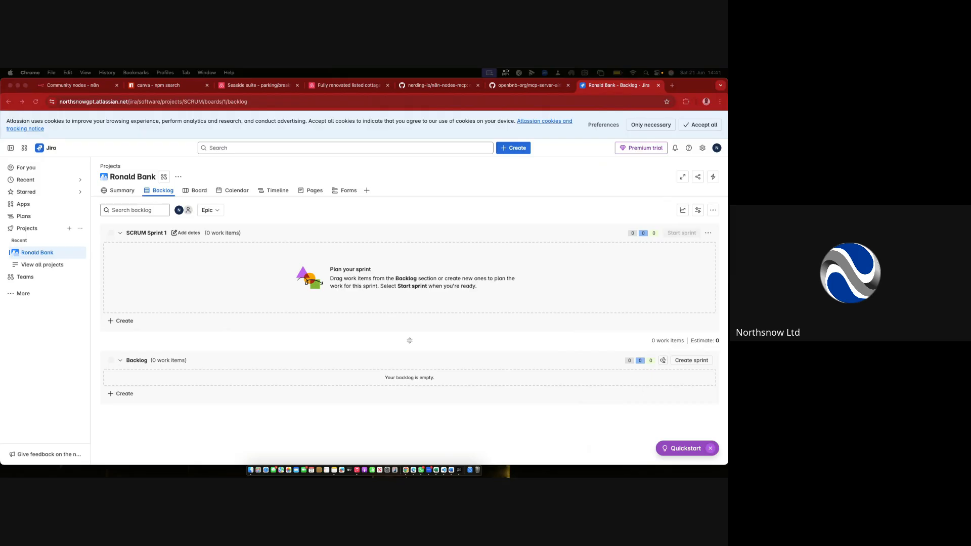
mouse_move(100, 223)
mouse_down()
mouse_move(94, 277)
mouse_move(232, 277)
mouse_move(264, 234)
mouse_move(112, 226)
mouse_move(101, 326)
mouse_move(531, 343)
mouse_move(674, 264)
mouse_move(330, 216)
mouse_move(201, 219)
mouse_up()
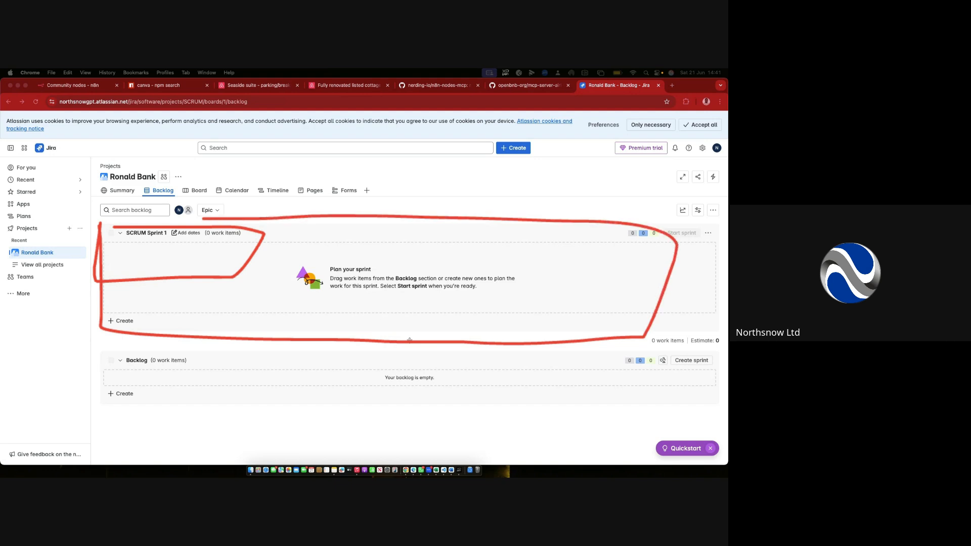
mouse_move(101, 352)
mouse_down()
mouse_move(103, 407)
mouse_move(491, 418)
mouse_move(641, 361)
mouse_move(82, 354)
mouse_up()
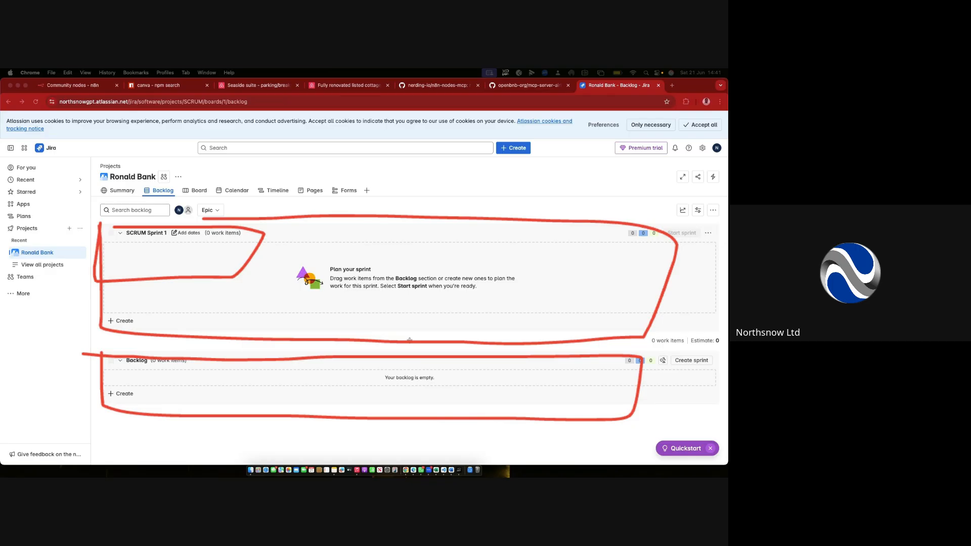
mouse_move(240, 382)
mouse_down()
mouse_move(283, 388)
mouse_move(428, 346)
mouse_move(422, 268)
mouse_move(418, 283)
mouse_move(448, 281)
mouse_up()
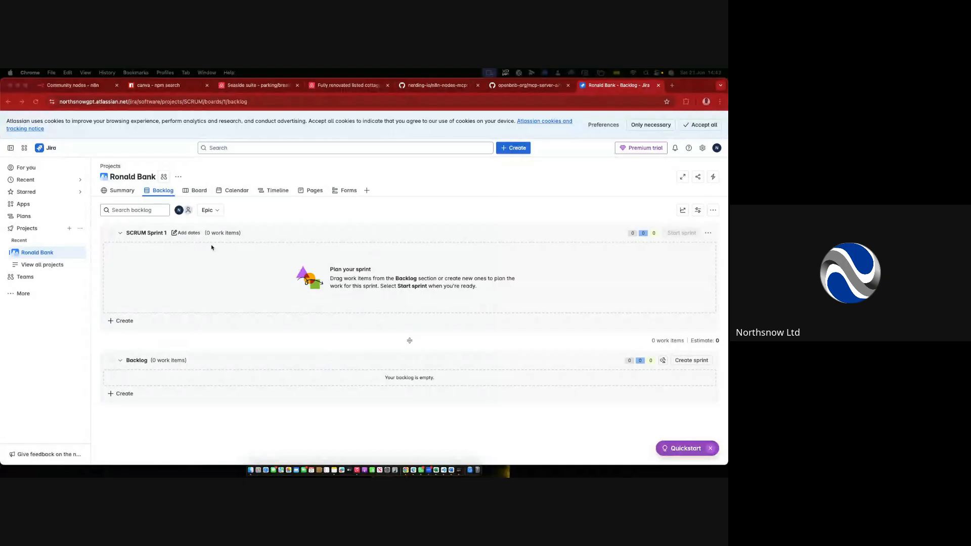
Collapse the SCRUM Sprint 1 section in the Ronald Bank backlog.
click(120, 234)
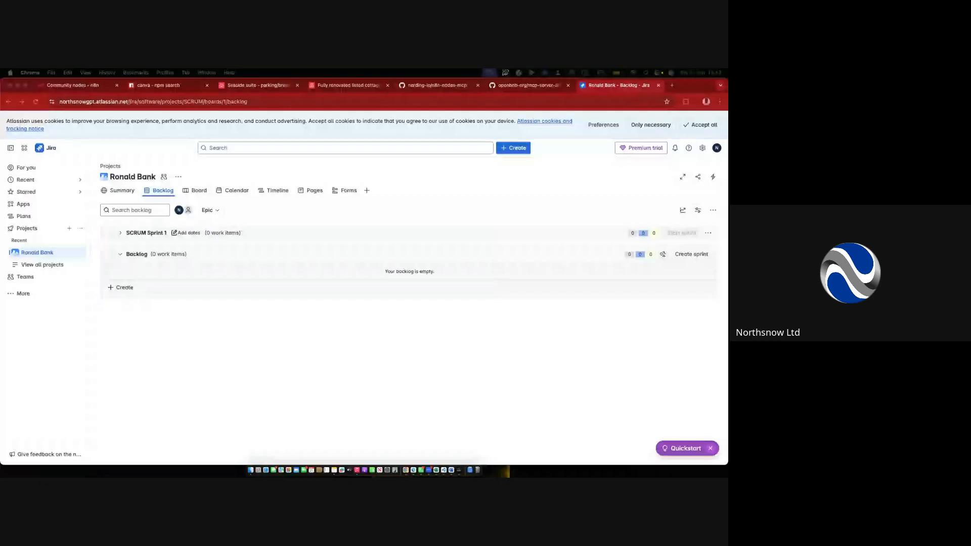
mouse_move(170, 273)
mouse_down()
mouse_move(171, 438)
mouse_move(332, 386)
mouse_move(337, 256)
mouse_move(176, 265)
mouse_up()
drag(171, 298, 334, 313)
drag(180, 349, 328, 355)
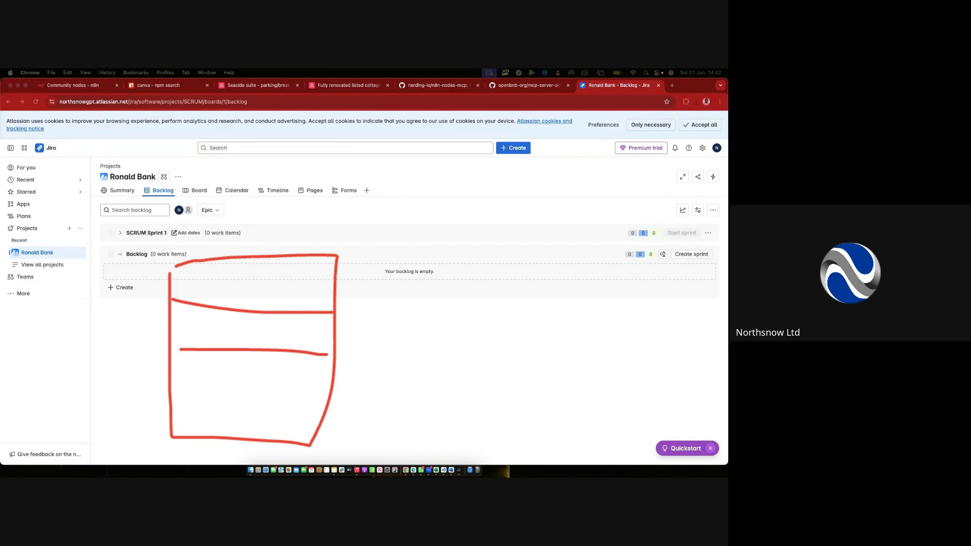
drag(171, 391, 344, 401)
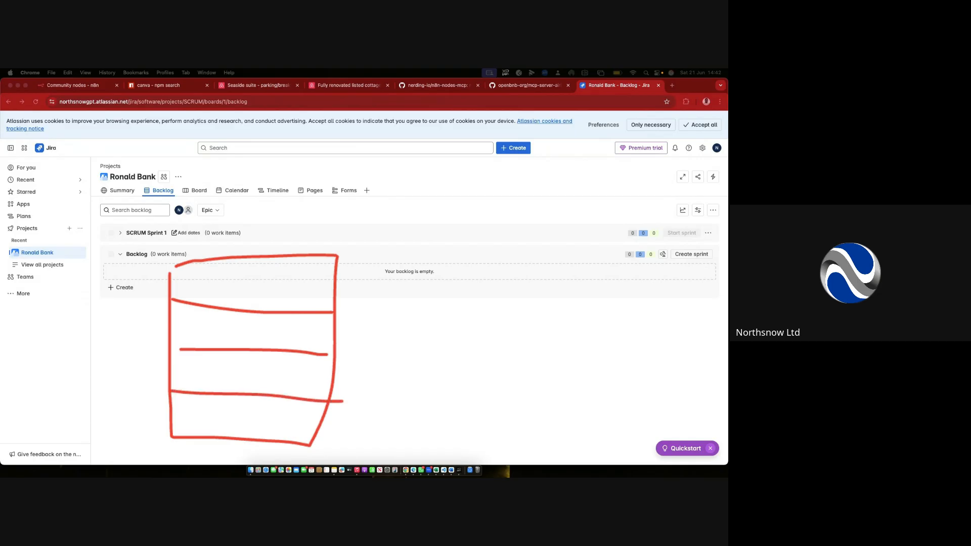
mouse_move(363, 273)
mouse_down()
mouse_move(367, 306)
mouse_move(371, 279)
mouse_up()
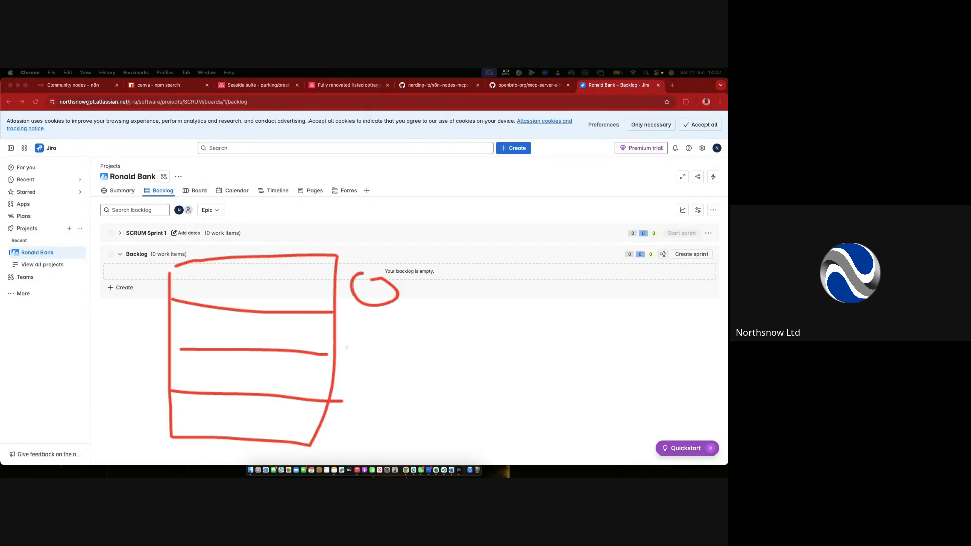
drag(347, 349, 384, 347)
drag(350, 333, 393, 326)
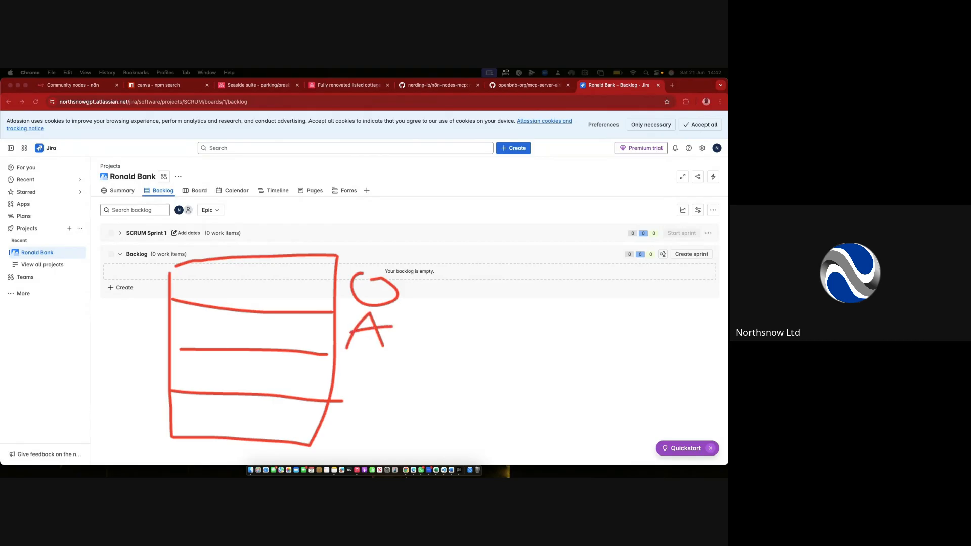
mouse_move(356, 368)
mouse_down()
mouse_move(387, 365)
mouse_move(373, 385)
mouse_up()
mouse_move(375, 424)
mouse_down()
mouse_move(359, 443)
mouse_move(377, 447)
mouse_up()
drag(360, 274, 375, 279)
drag(215, 265, 213, 304)
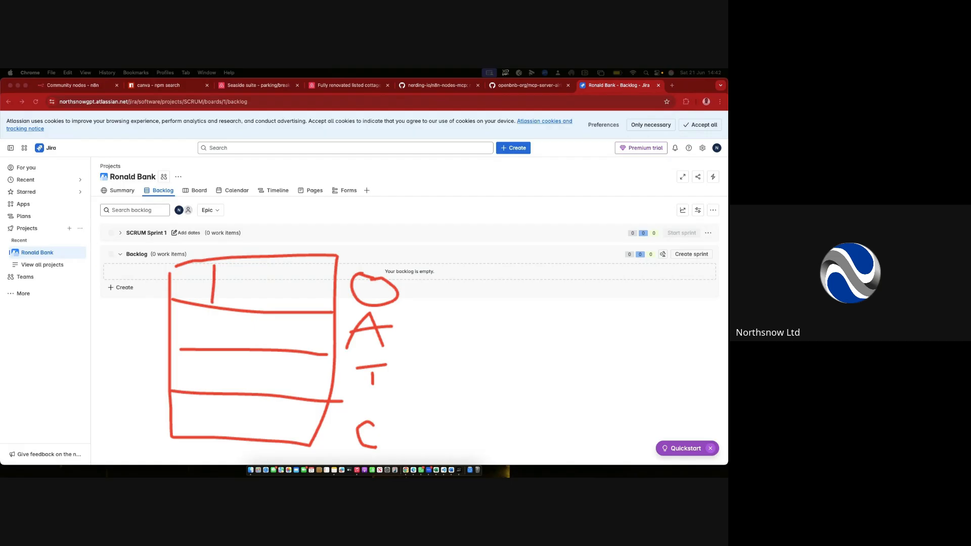
drag(249, 258, 247, 305)
drag(282, 258, 287, 306)
drag(313, 267, 315, 311)
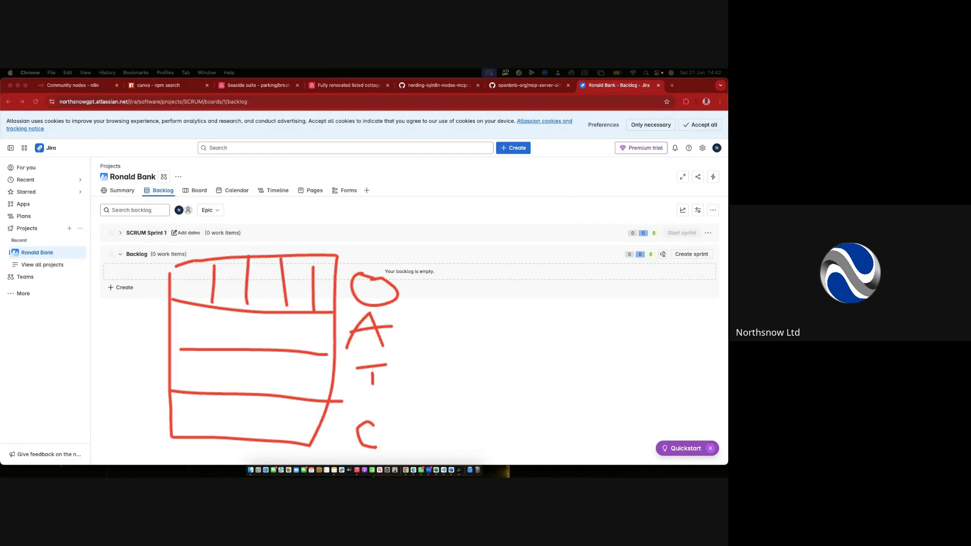
drag(409, 290, 436, 276)
mouse_move(474, 275)
mouse_down()
mouse_move(441, 279)
mouse_move(475, 295)
mouse_up()
mouse_move(474, 290)
mouse_down()
mouse_move(479, 312)
mouse_move(471, 296)
mouse_move(483, 293)
mouse_up()
drag(490, 287, 493, 299)
drag(503, 287, 505, 287)
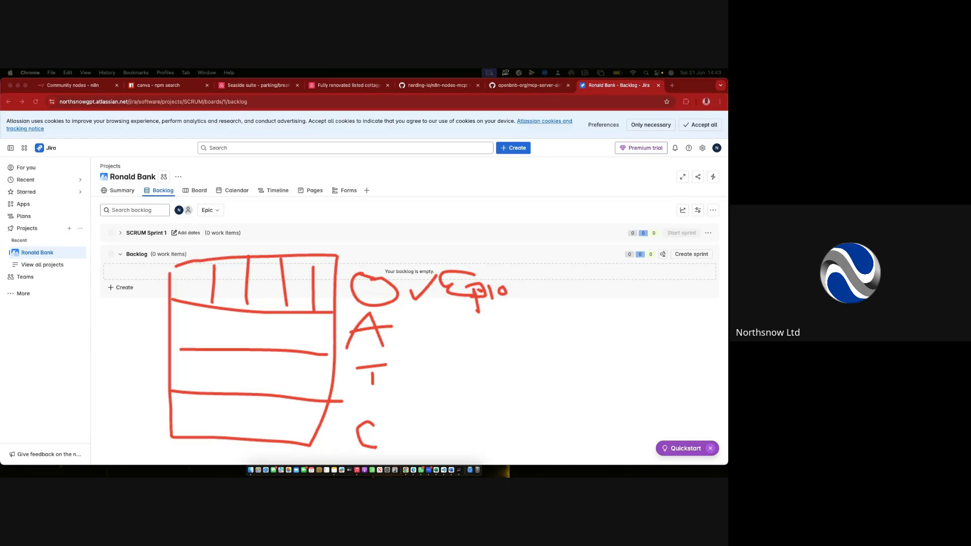
drag(353, 309, 398, 308)
mouse_move(248, 291)
mouse_down()
mouse_move(361, 248)
mouse_move(383, 279)
mouse_up()
mouse_move(209, 313)
mouse_down()
mouse_move(215, 335)
mouse_move(246, 340)
mouse_up()
drag(258, 325, 263, 340)
mouse_move(280, 336)
mouse_down()
mouse_move(304, 313)
mouse_move(369, 303)
mouse_up()
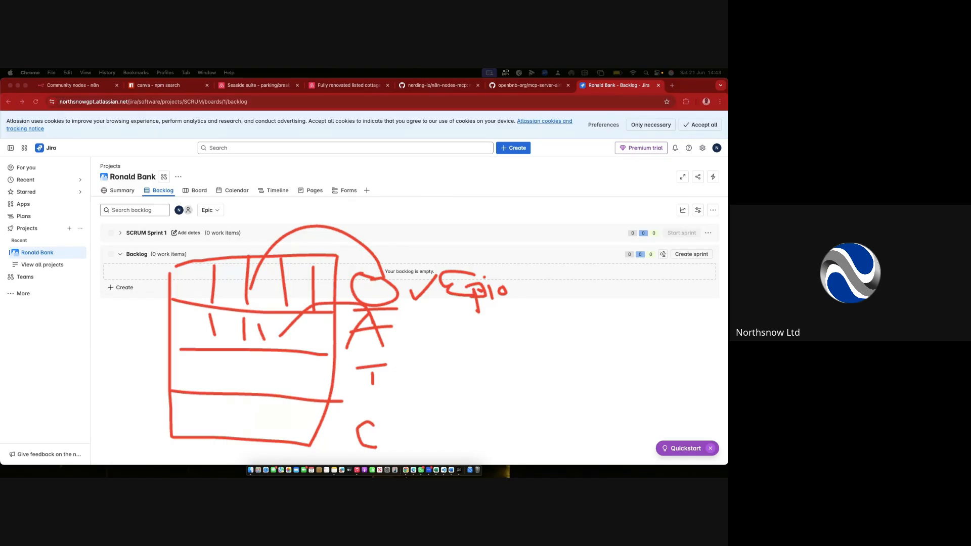
key(Escape)
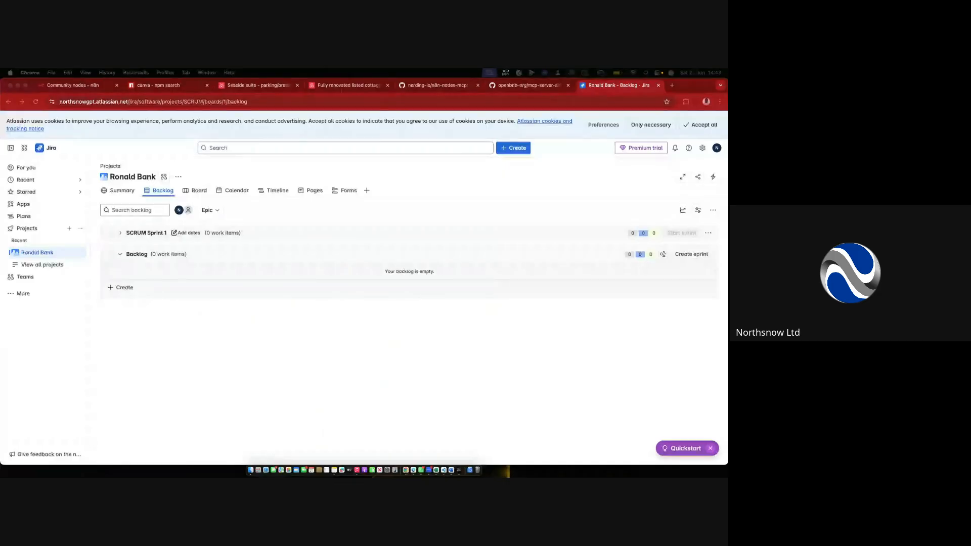
Show the epic panel beside the backlog and close the epic filter options.
click(219, 211)
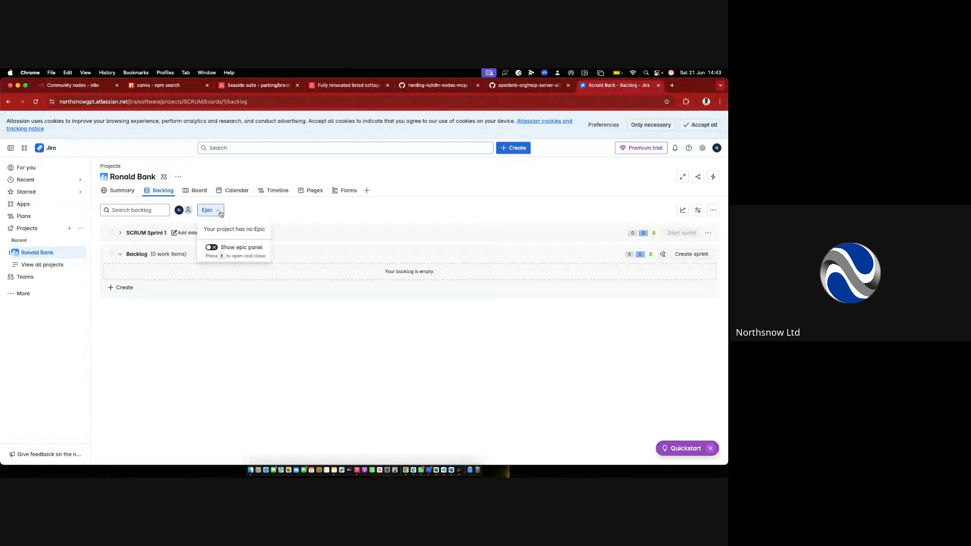
click(211, 248)
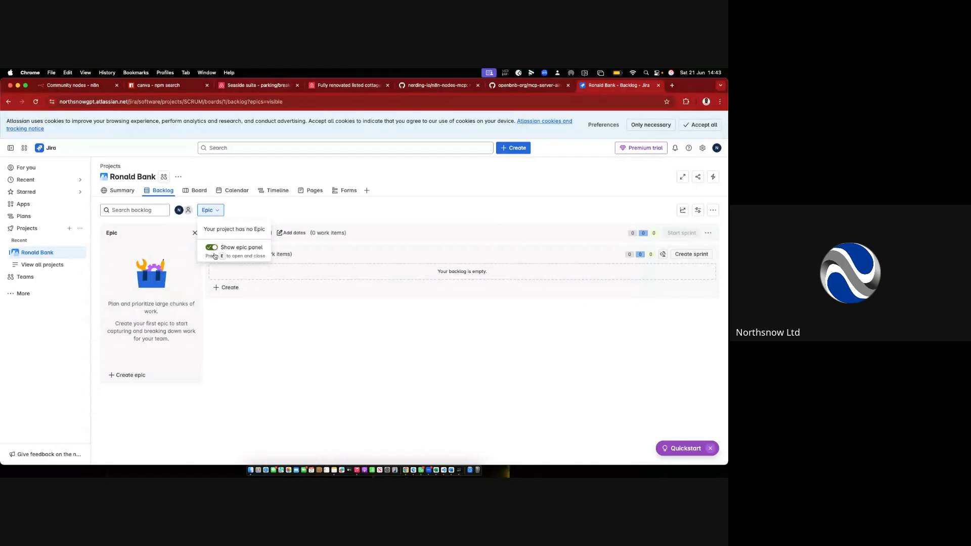
click(234, 311)
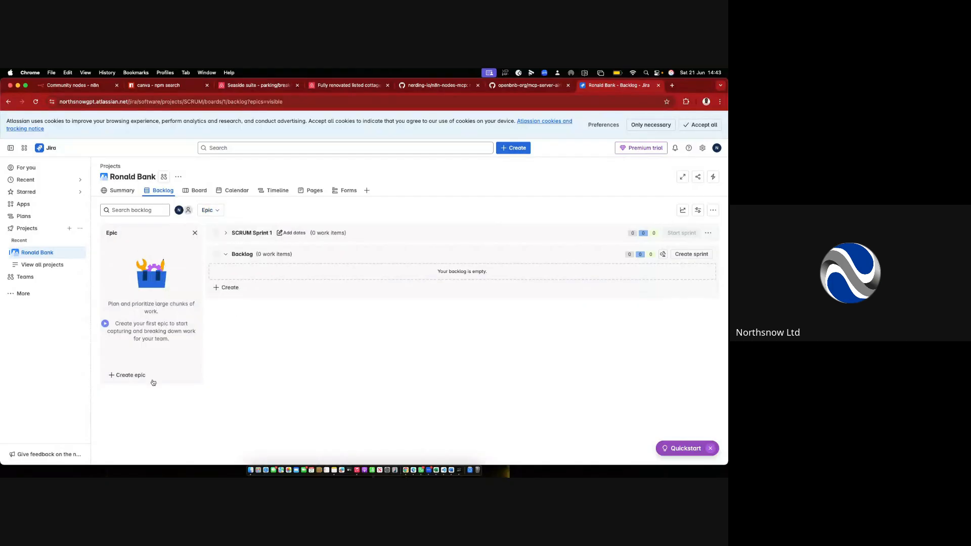
Collapse the Backlog section and create the project's first epic, named Onboarding.
click(226, 254)
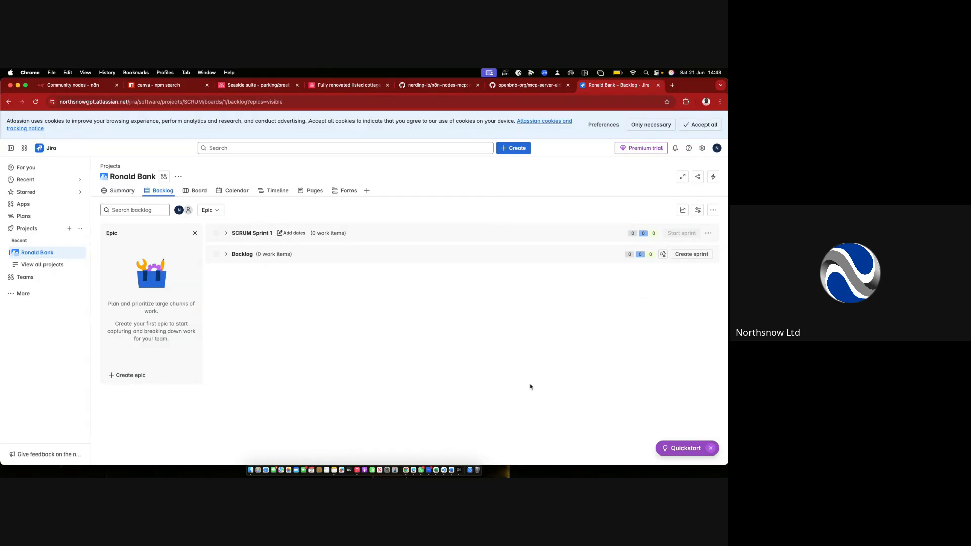
mouse_move(47, 265)
click(134, 375)
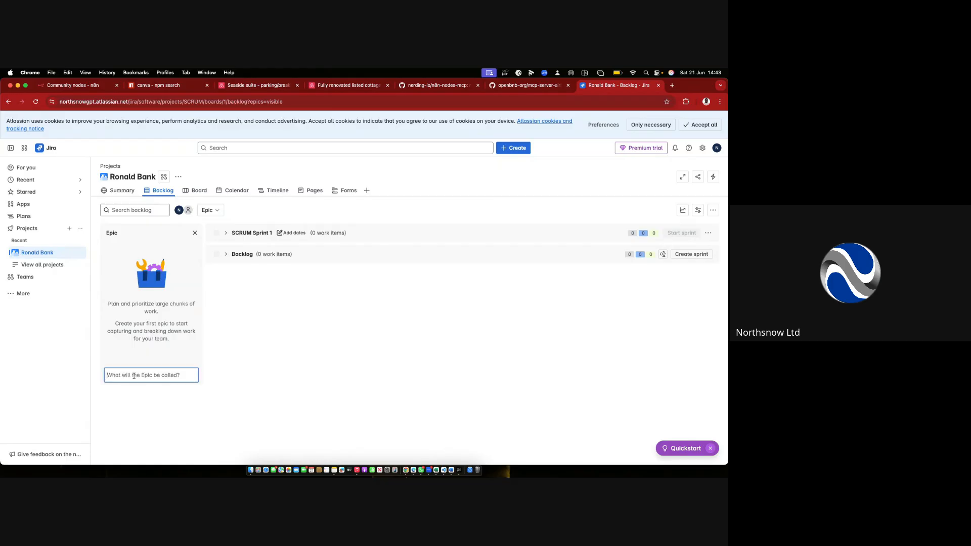
text(Onbord)
text(ding )
text(r)
key(Return)
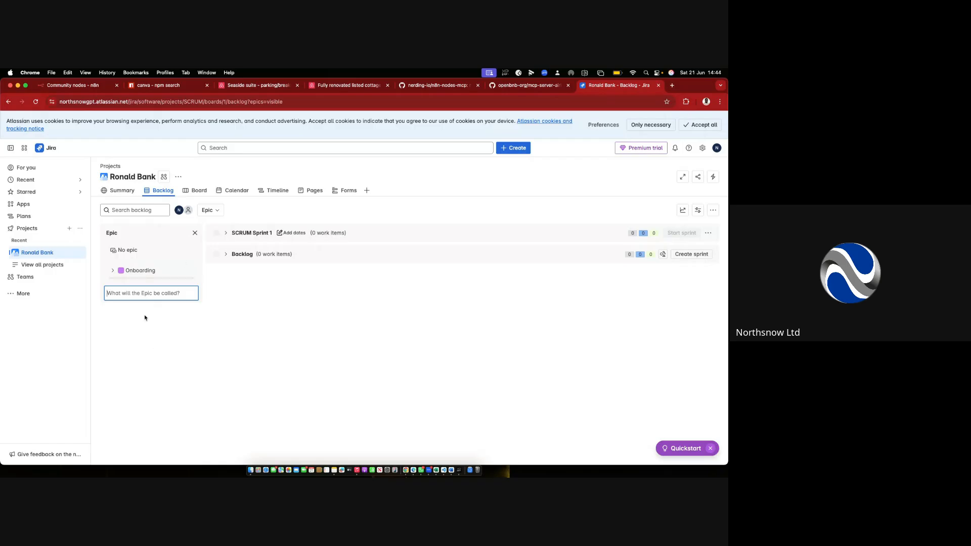
Create two more epics named Accounts and transactions.
text(Account s)
key(BackSpace)
key(BackSpace)
text(s)
key(Return)
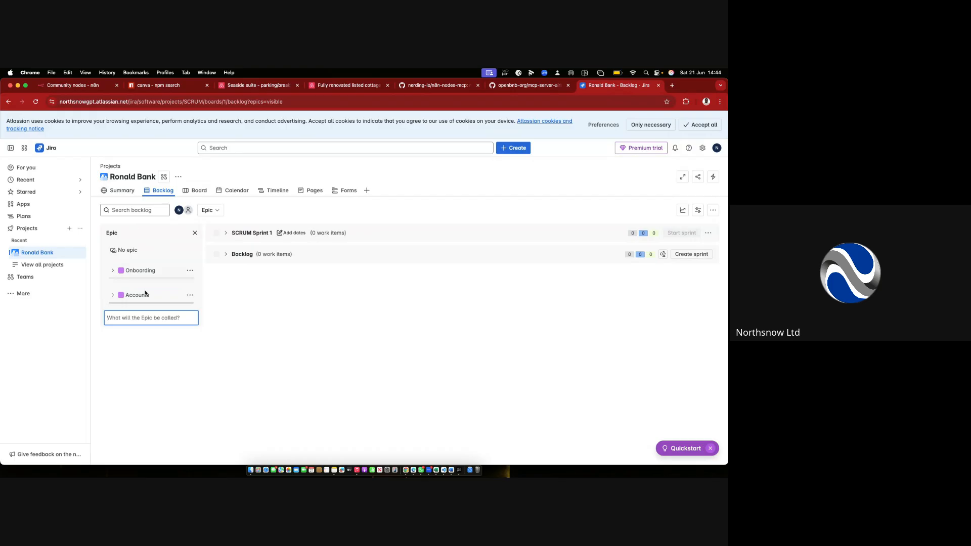
text(transactions)
key(Return)
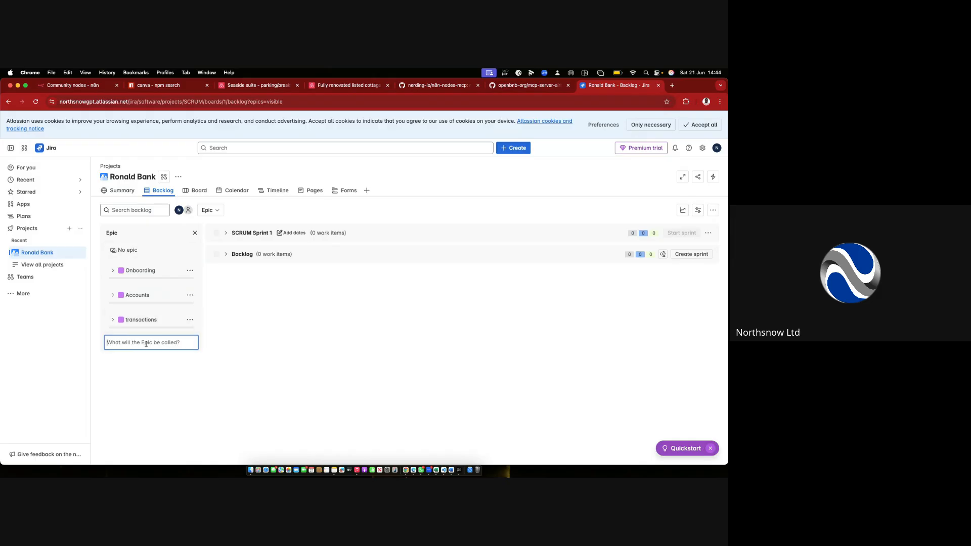
Create a fourth epic named Customer Support and end the epic entry.
text(Cuctome)
key(BackSpace)
key(BackSpace)
key(BackSpace)
key(BackSpace)
text(tomer Suppor)
key(Return)
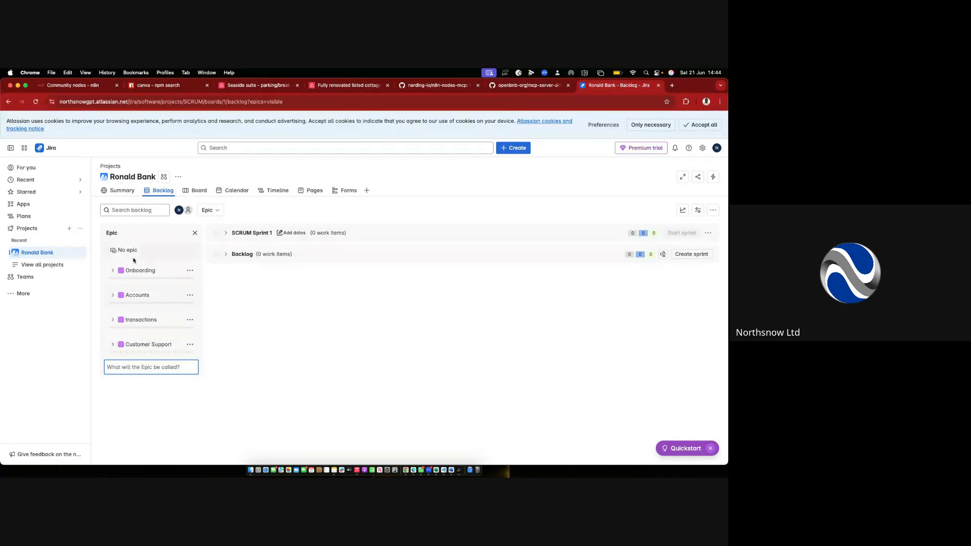
click(158, 404)
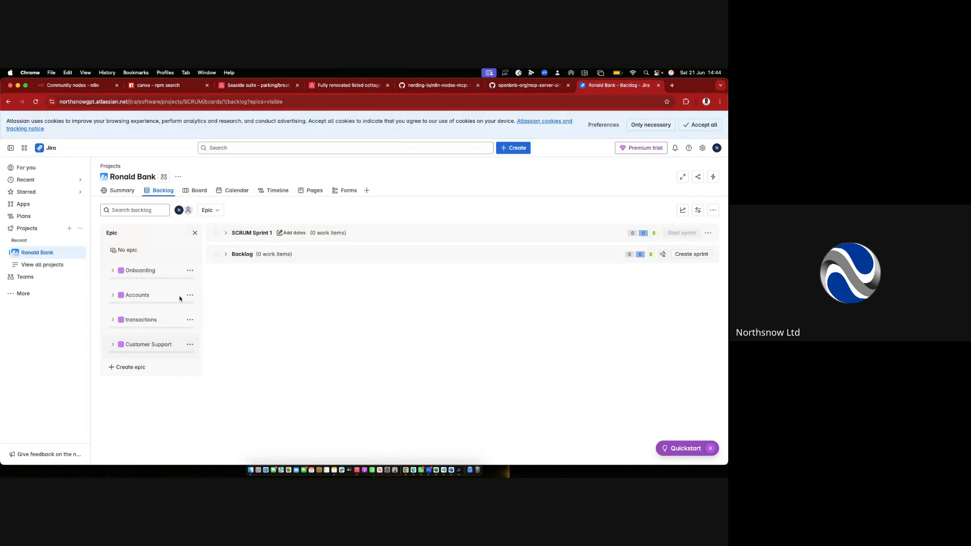
Review all details of the Onboarding epic, then close its details and collapse the epic.
click(114, 272)
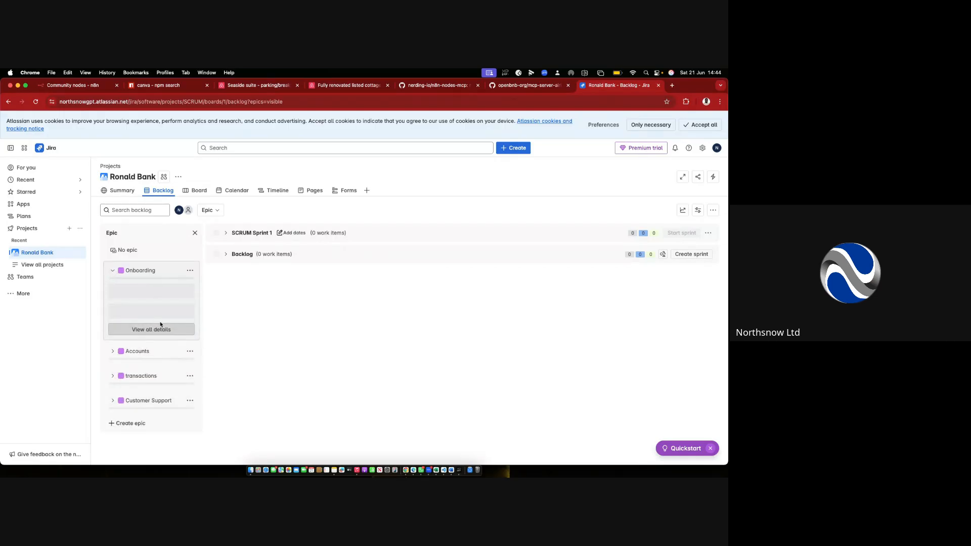
click(161, 327)
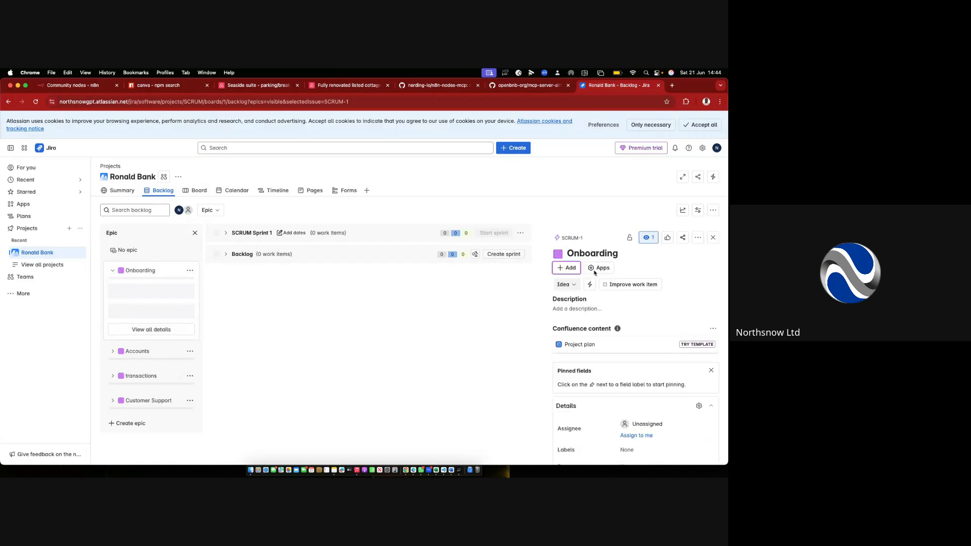
click(577, 252)
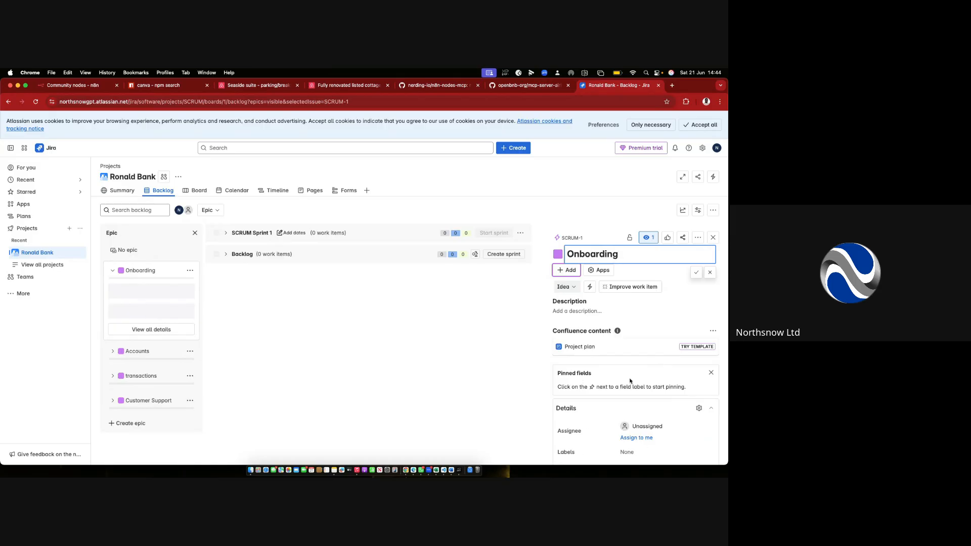
scroll(637, 379, down, 2)
scroll(626, 399, down, 5)
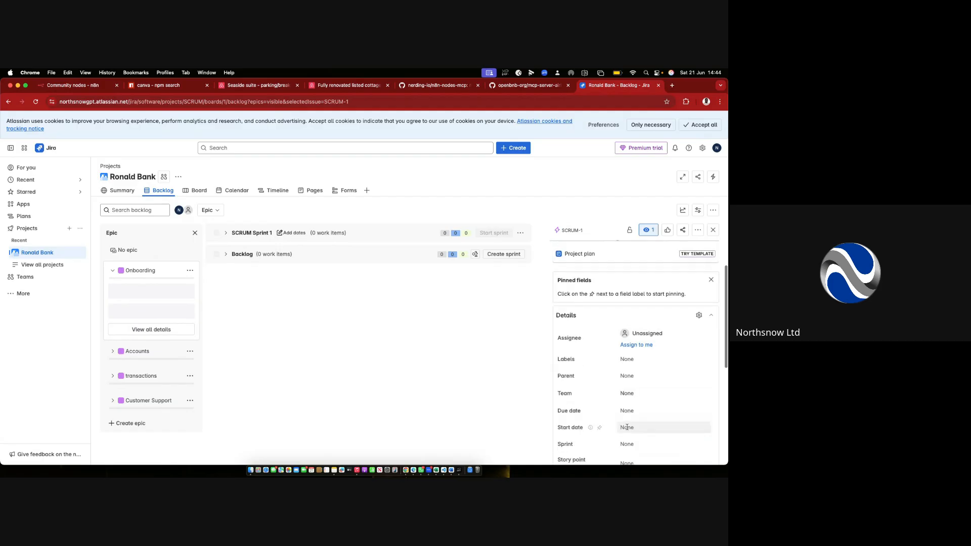
scroll(688, 313, up, 5)
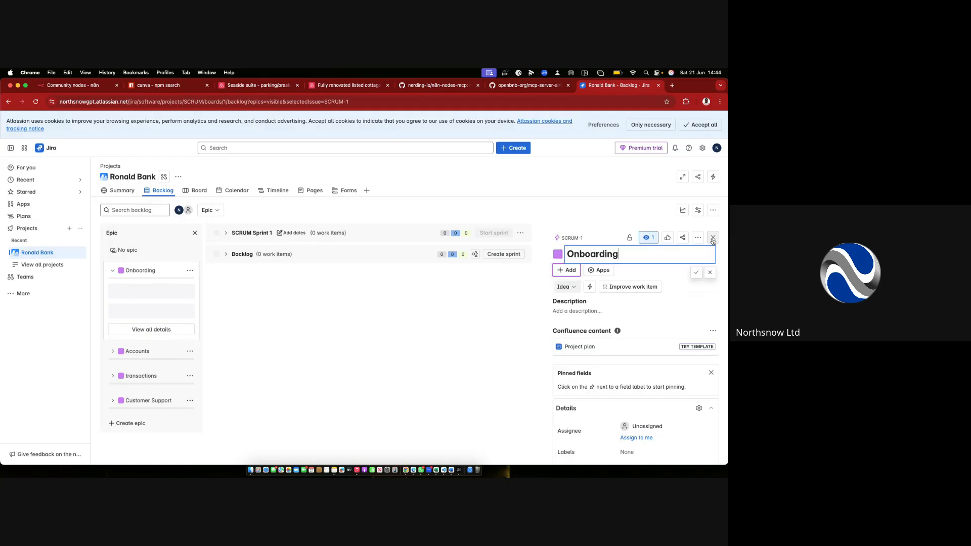
click(713, 239)
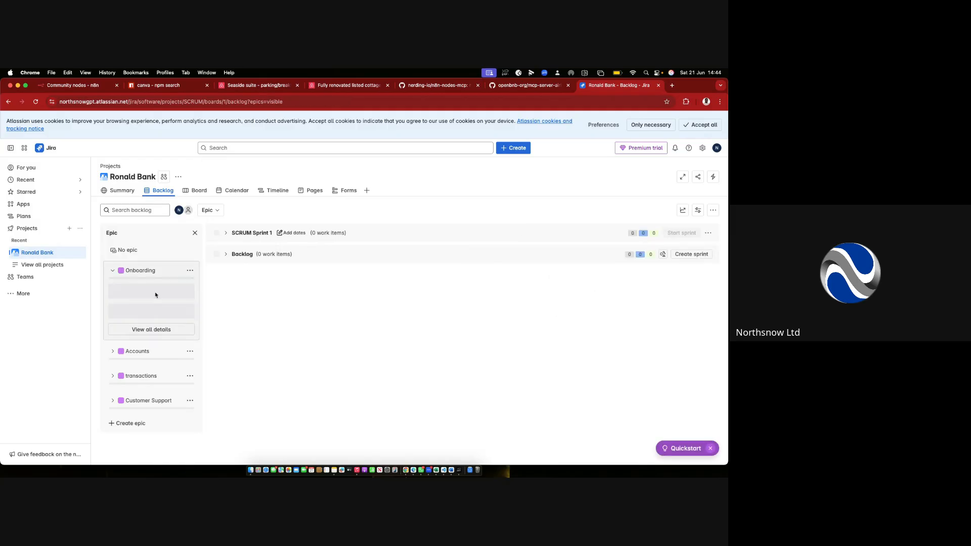
click(111, 273)
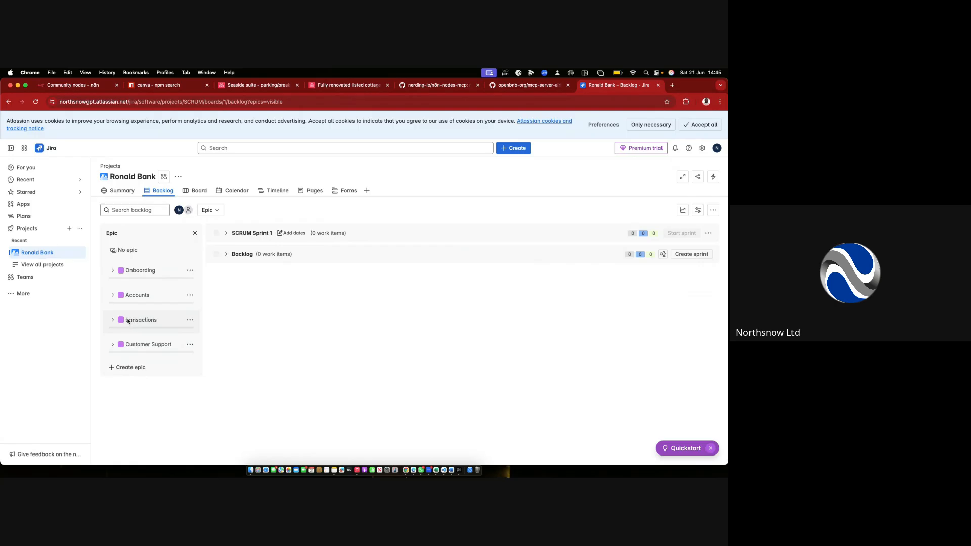
Correct the name of the transactions epic to Transactions, then close its details and collapse it.
click(159, 320)
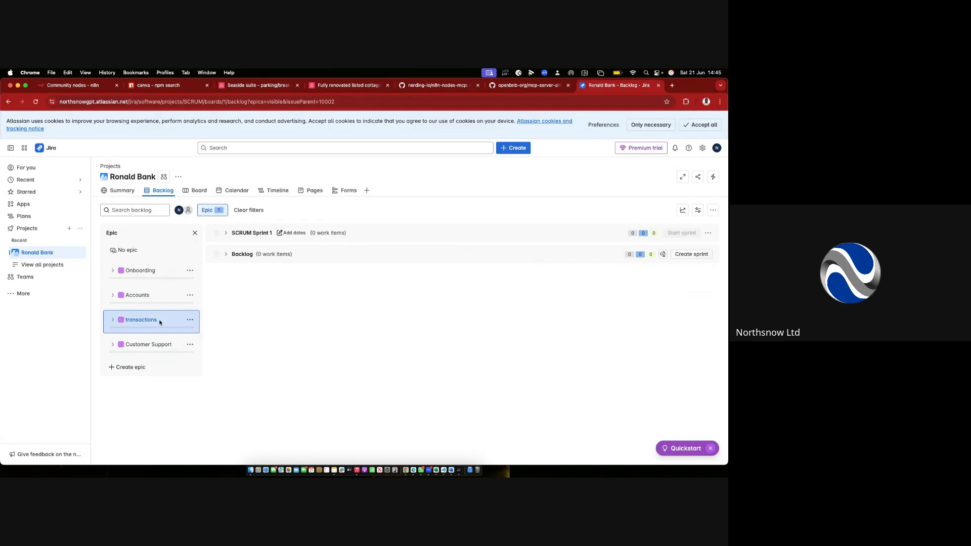
click(148, 380)
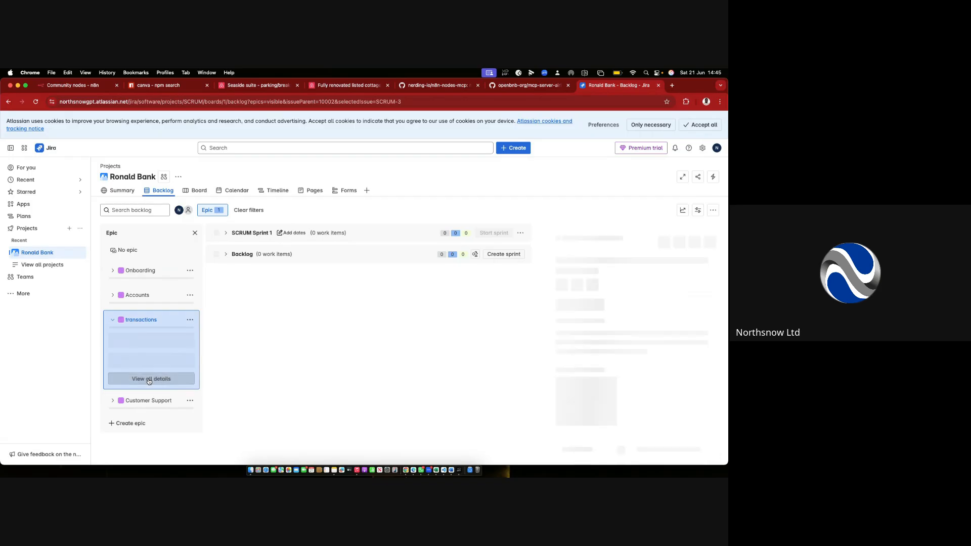
click(583, 252)
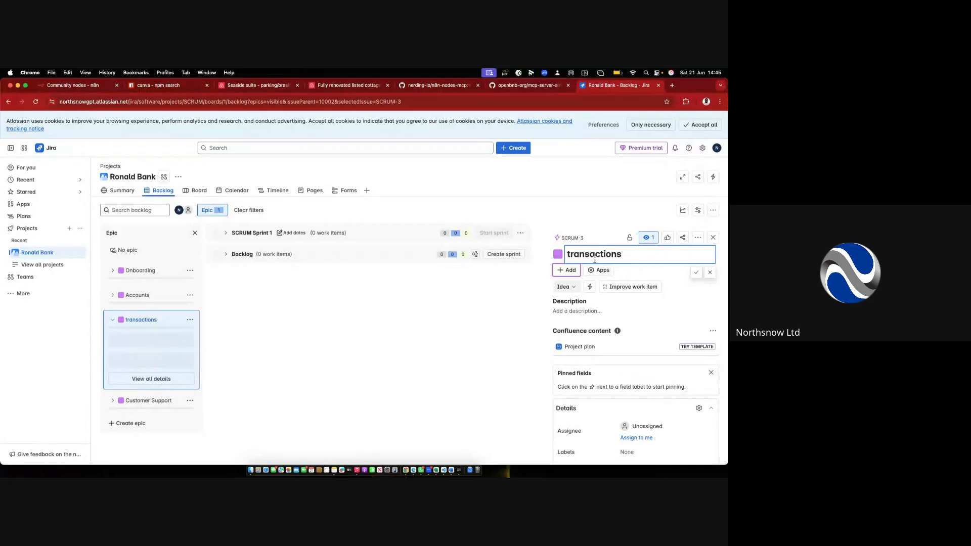
key(BackSpace)
text(T)
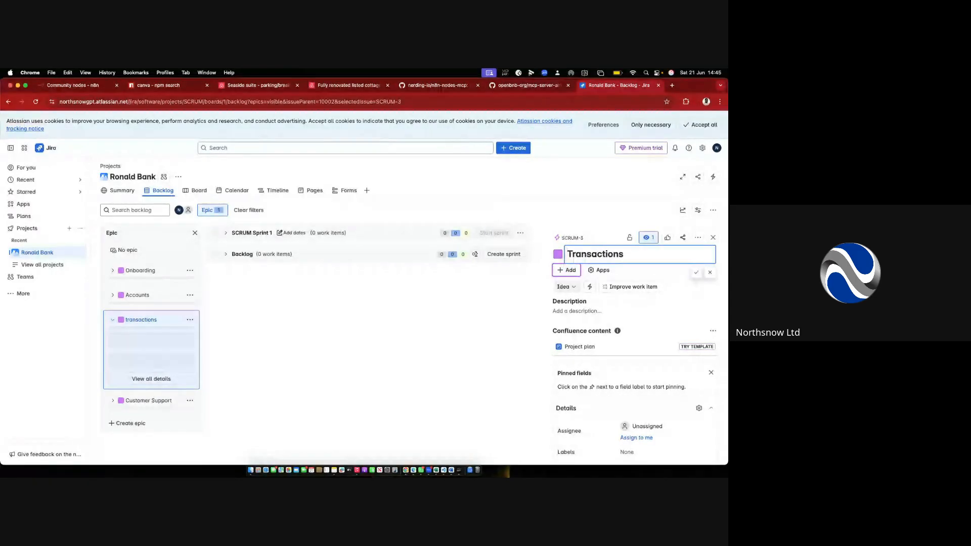
click(696, 273)
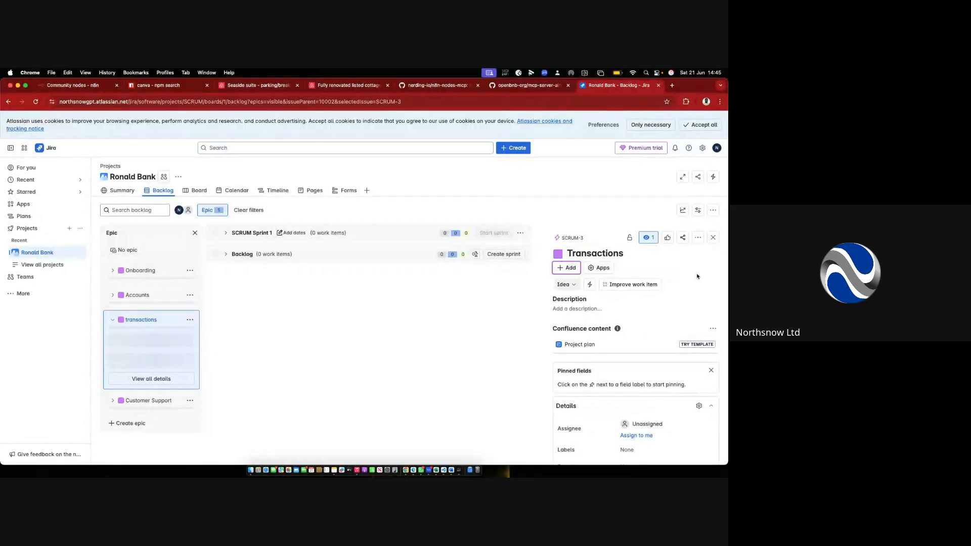
click(713, 237)
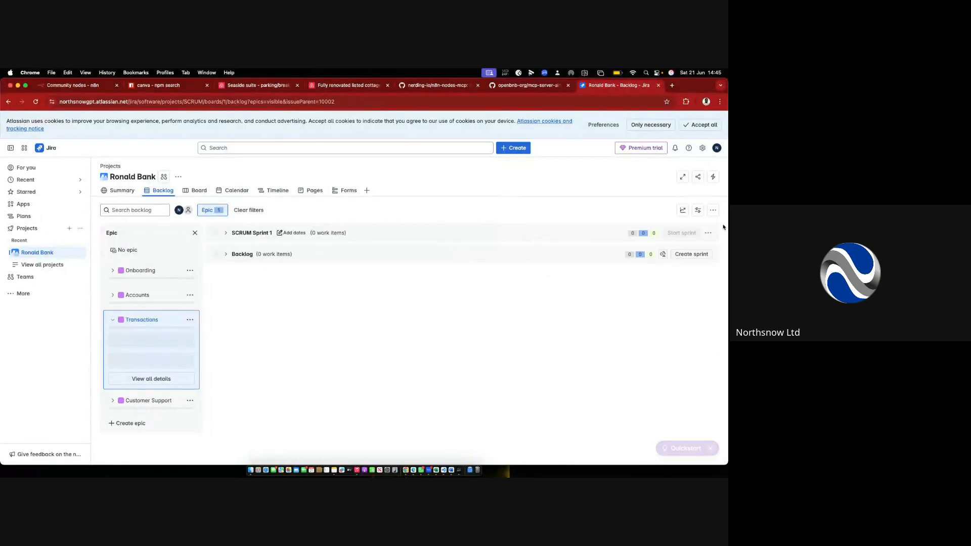
click(112, 320)
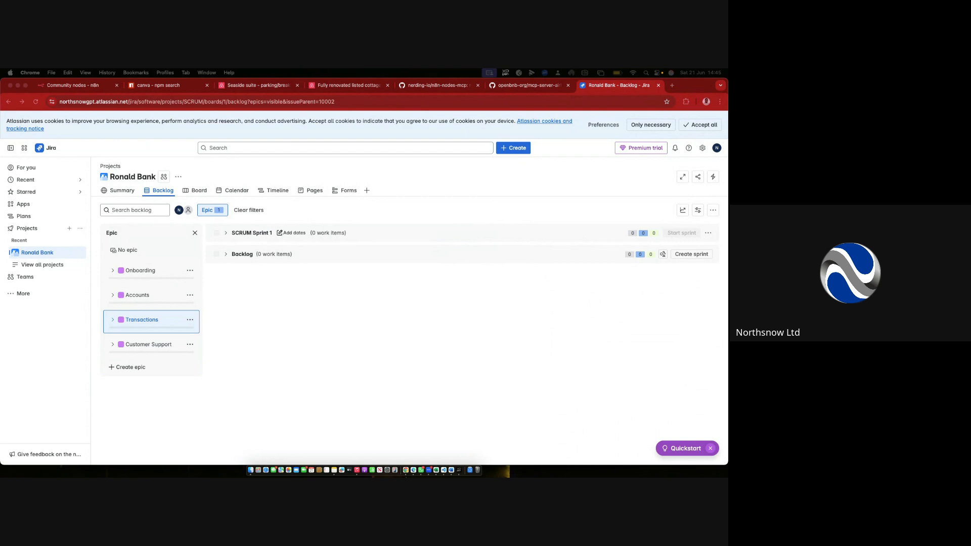
mouse_move(317, 261)
mouse_down()
mouse_move(297, 400)
mouse_move(463, 288)
mouse_move(323, 271)
mouse_move(347, 293)
mouse_move(435, 296)
mouse_up()
drag(316, 317, 494, 332)
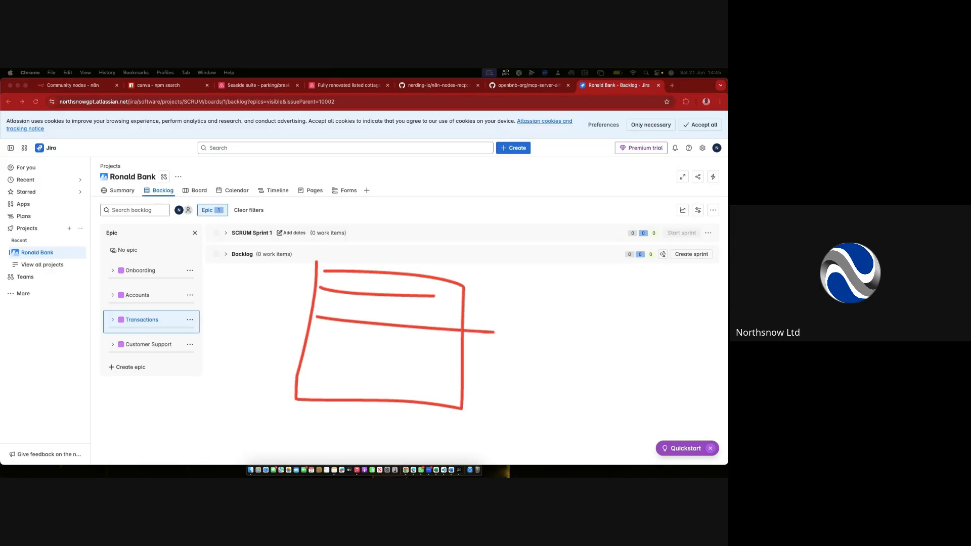
drag(309, 350, 426, 351)
drag(321, 382, 424, 384)
drag(451, 294, 495, 292)
mouse_move(506, 282)
mouse_down()
mouse_move(542, 291)
mouse_move(504, 277)
mouse_up()
drag(506, 329, 539, 340)
drag(508, 324, 525, 320)
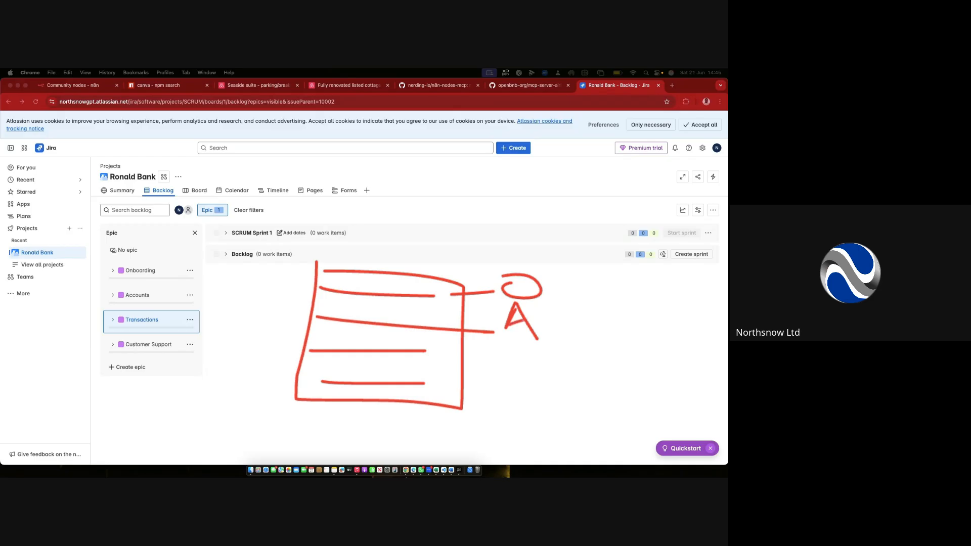
mouse_move(485, 348)
mouse_down()
mouse_move(524, 345)
mouse_move(511, 362)
mouse_move(521, 405)
mouse_up()
Expand the Backlog section and start a new backlog item with Story as its work type.
click(226, 254)
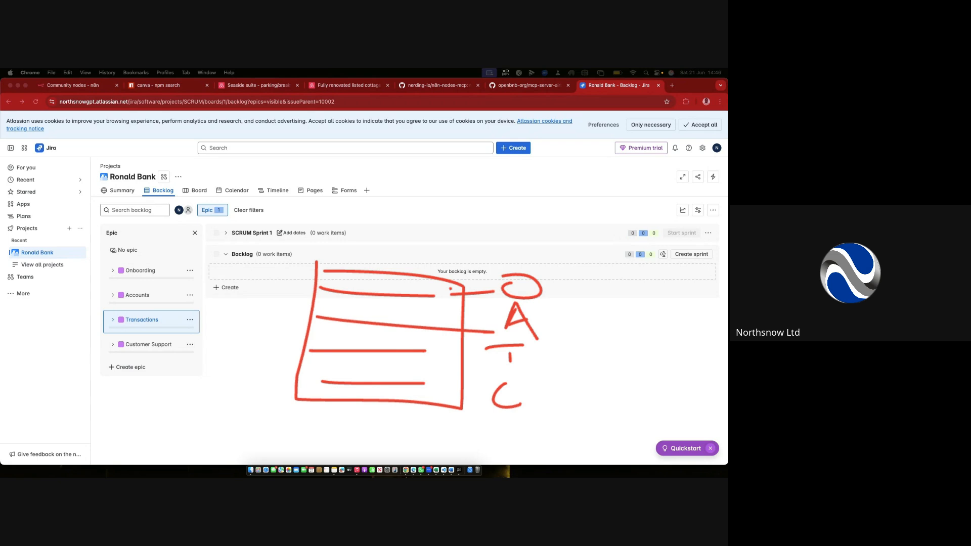
mouse_move(343, 274)
mouse_down()
mouse_move(343, 286)
mouse_move(429, 295)
mouse_up()
mouse_move(318, 267)
mouse_down()
mouse_move(448, 272)
mouse_move(468, 278)
mouse_move(466, 292)
mouse_move(324, 290)
mouse_move(310, 272)
mouse_up()
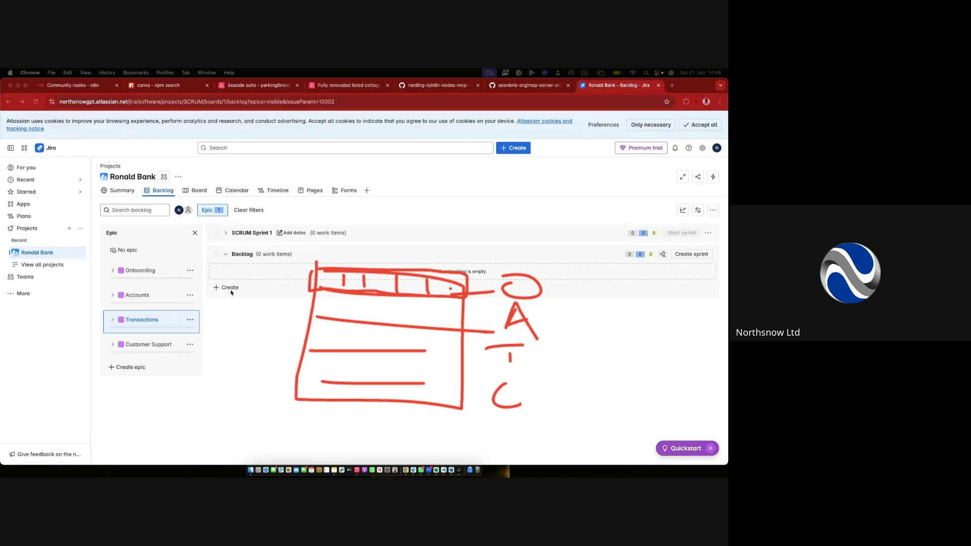
click(262, 307)
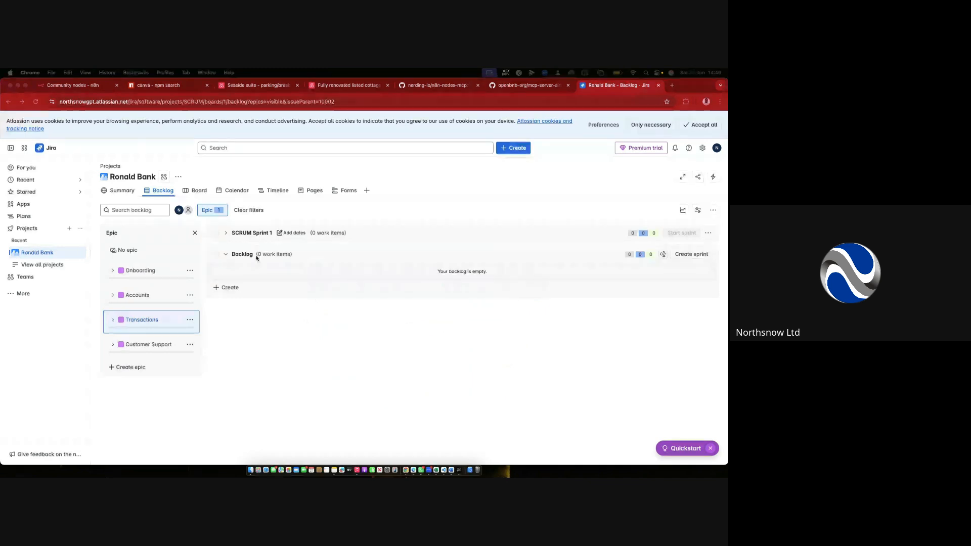
click(216, 288)
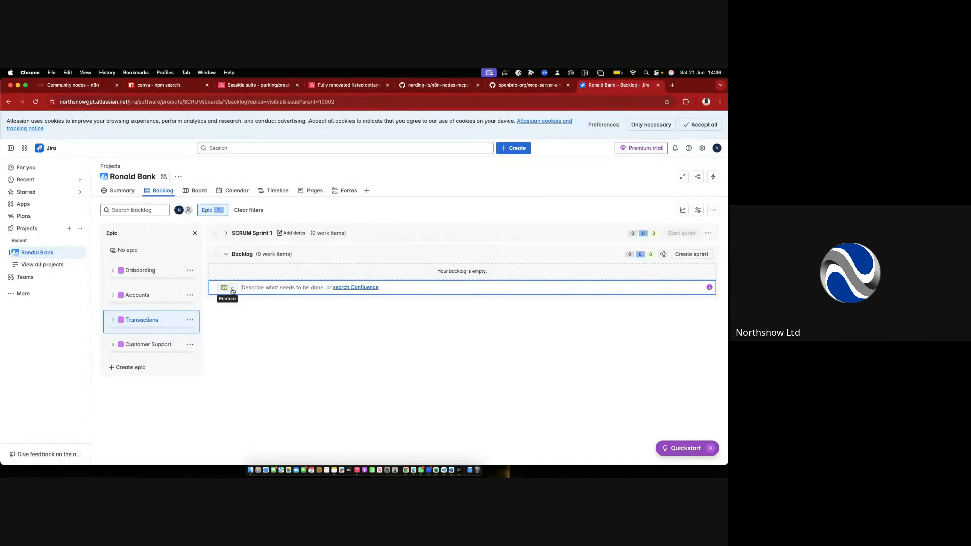
click(232, 289)
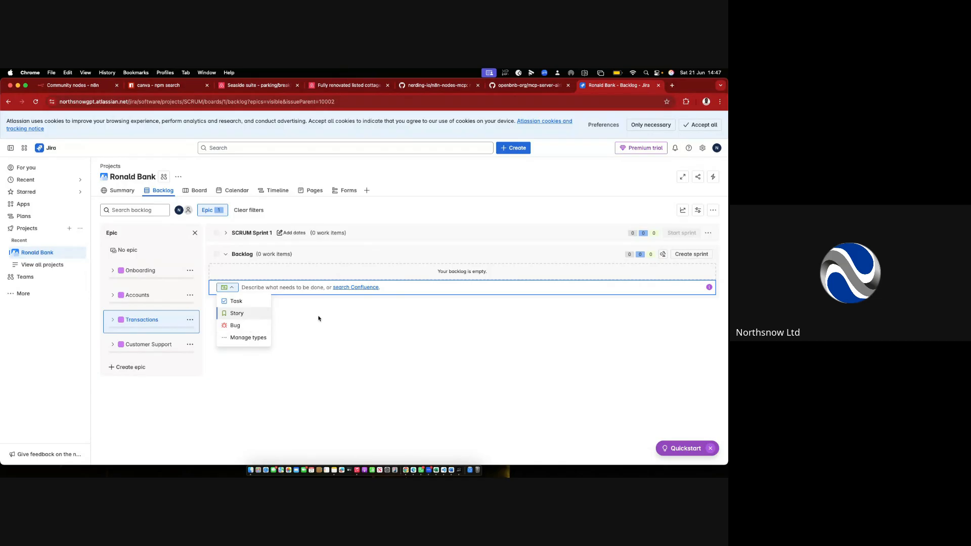
click(237, 314)
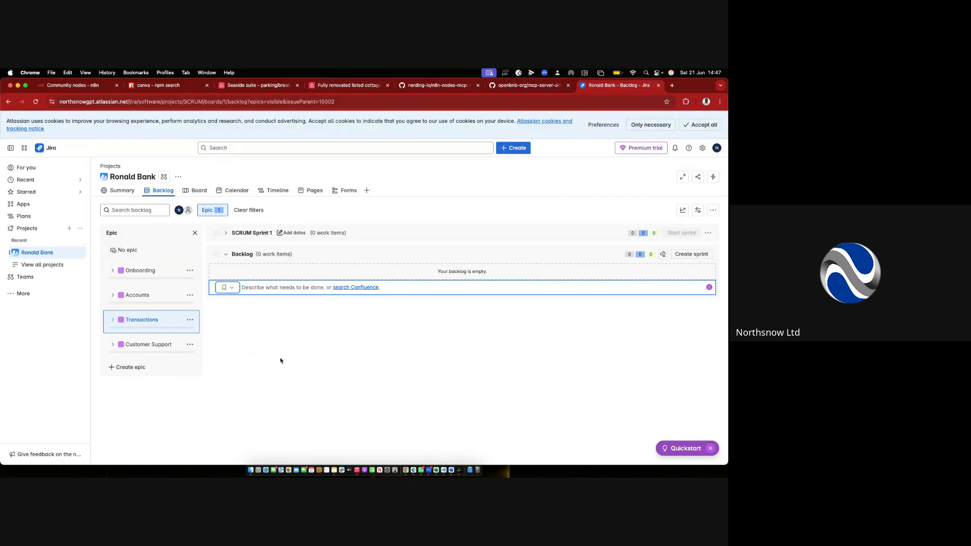
click(251, 287)
Open chatgpt.com in a new browser tab.
click(671, 85)
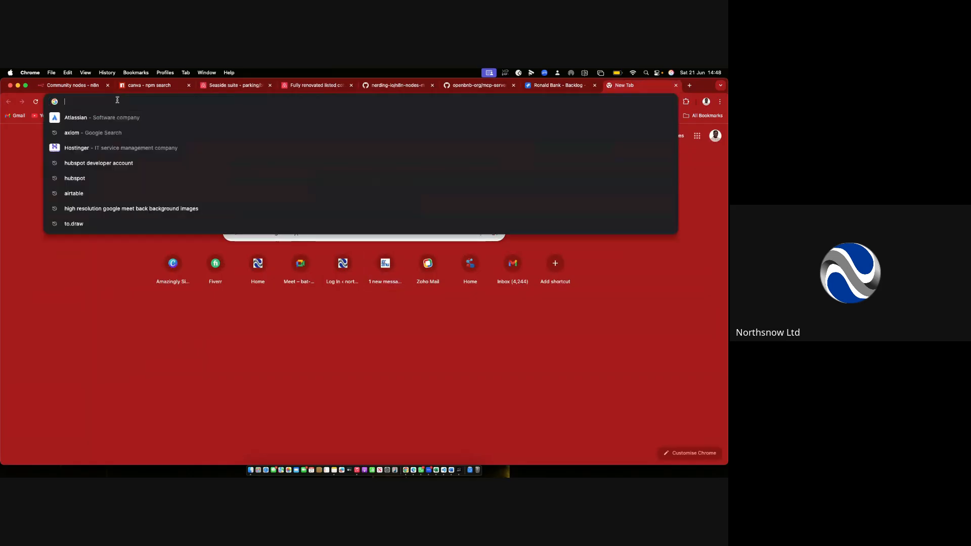
click(118, 100)
text(chatgpt.com)
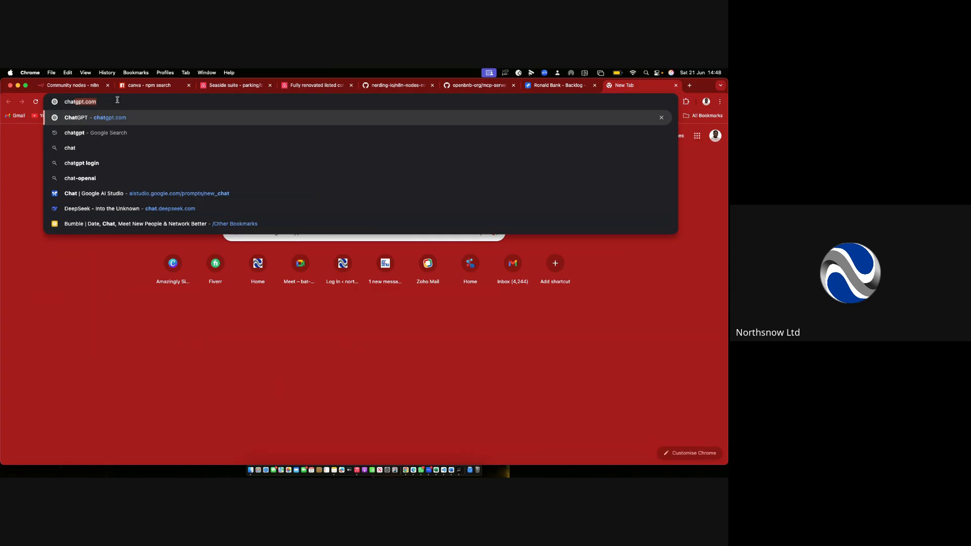
key(Right)
key(Return)
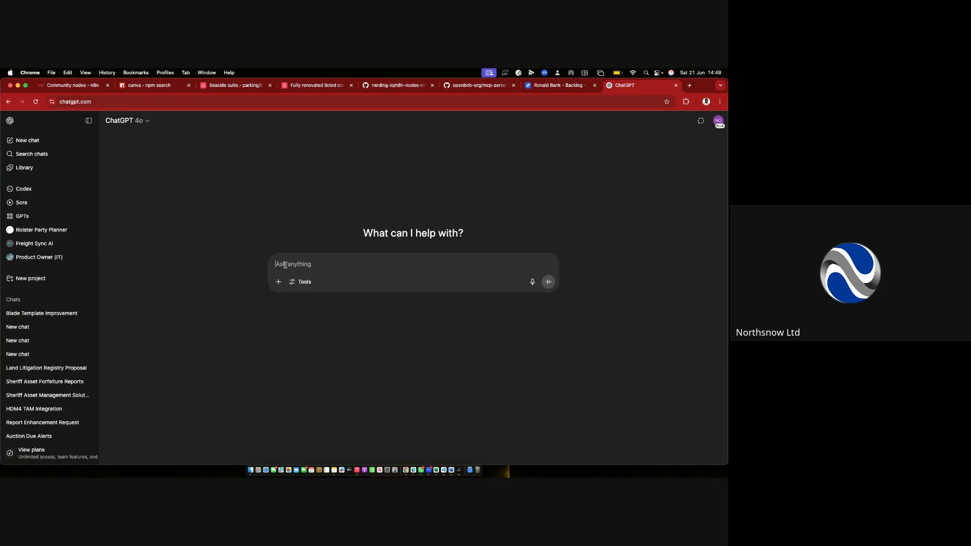
Draft a ChatGPT prompt to act as product manager for the ronald bank app, naming onboarding, accounts, transactions and customer support as epics.
text(d)
key(BackSpace)
text(Ac)
text(t ad)
text(s)
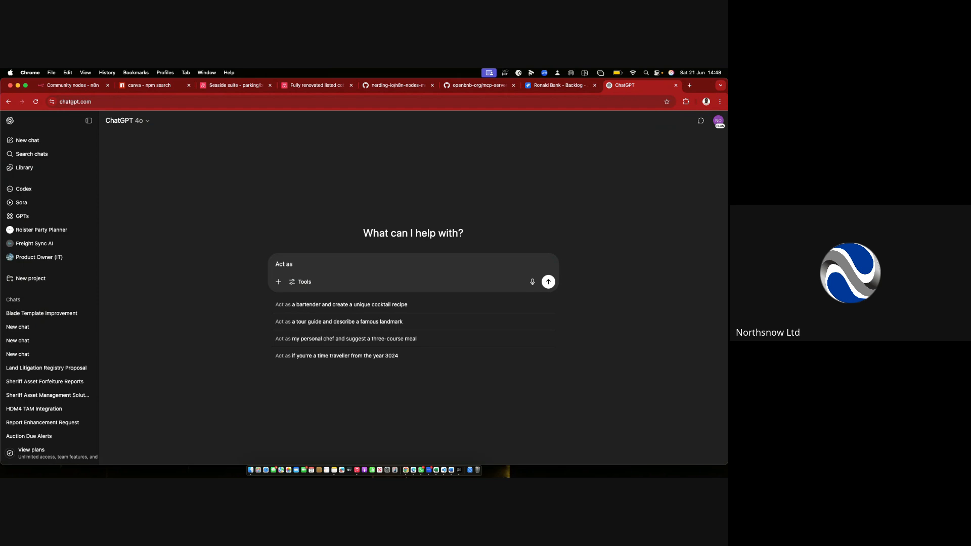
text(d p)
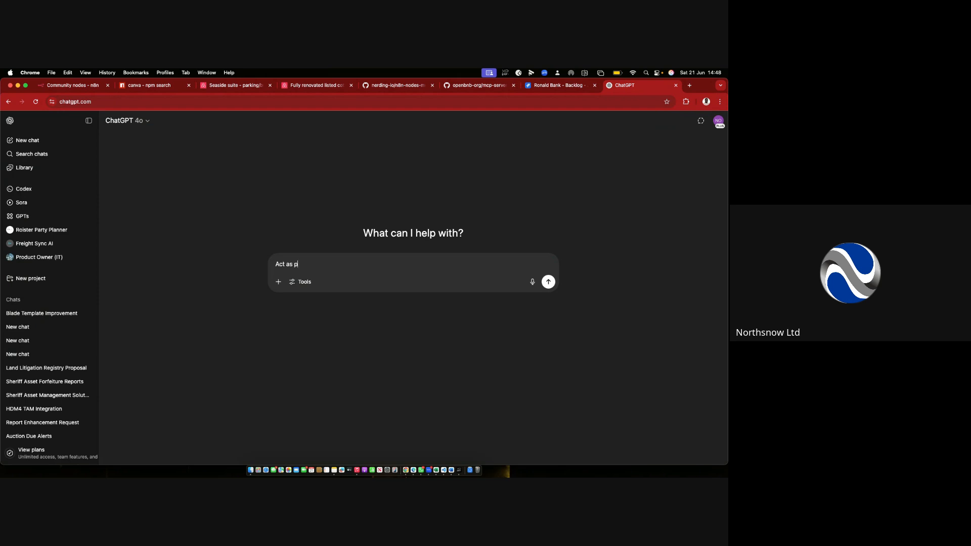
text(roduct manager , capturing epics, usestories)
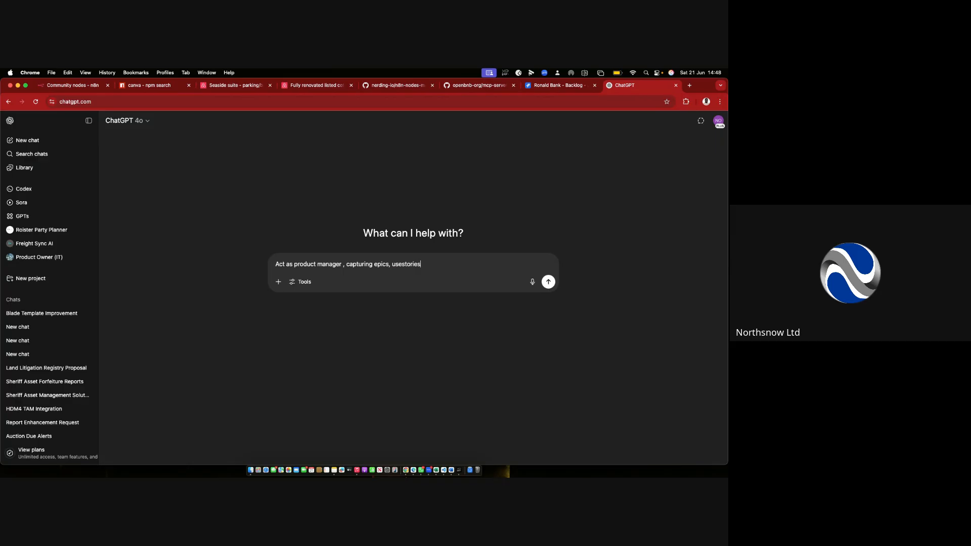
text(, acceptance criteria for features of a banki)
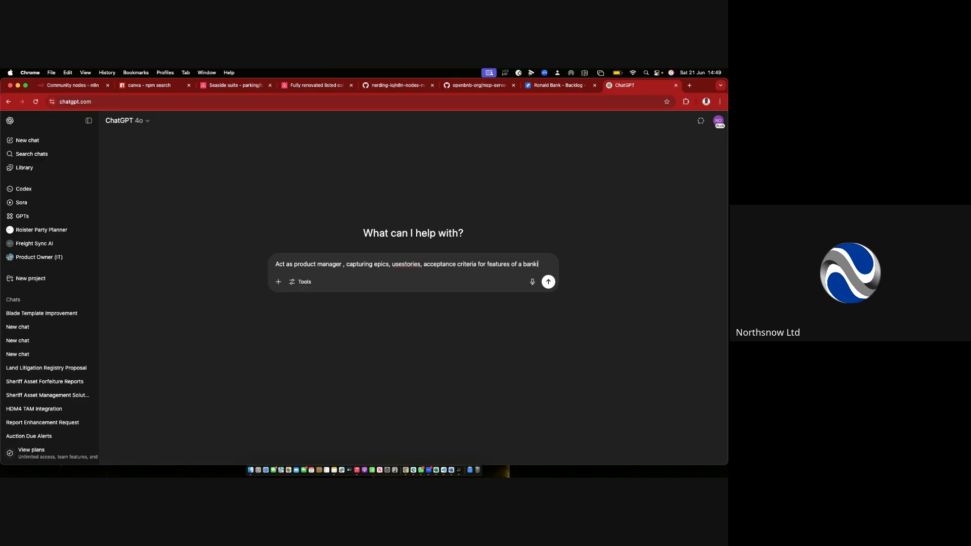
text(ng app calle)
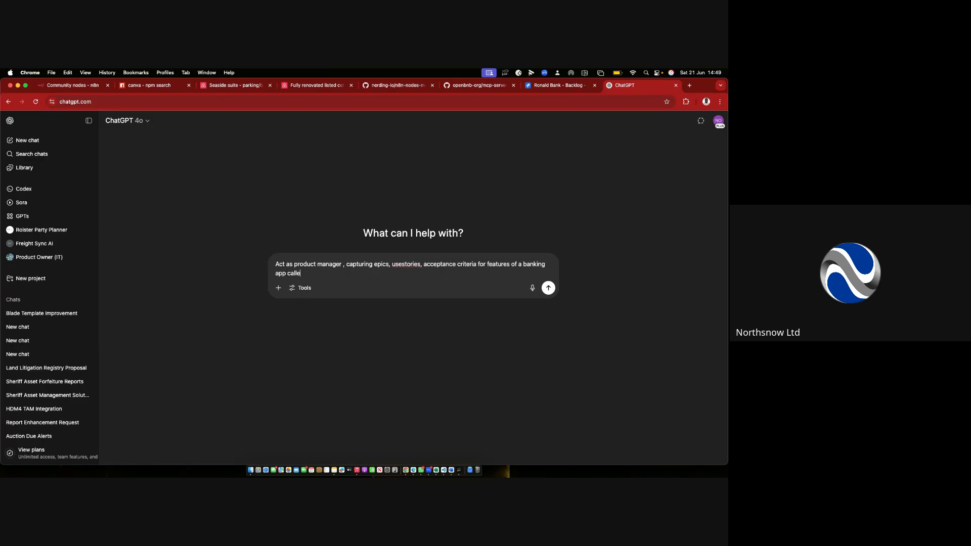
text(d ronald bank. teh major epics are onboarding, )
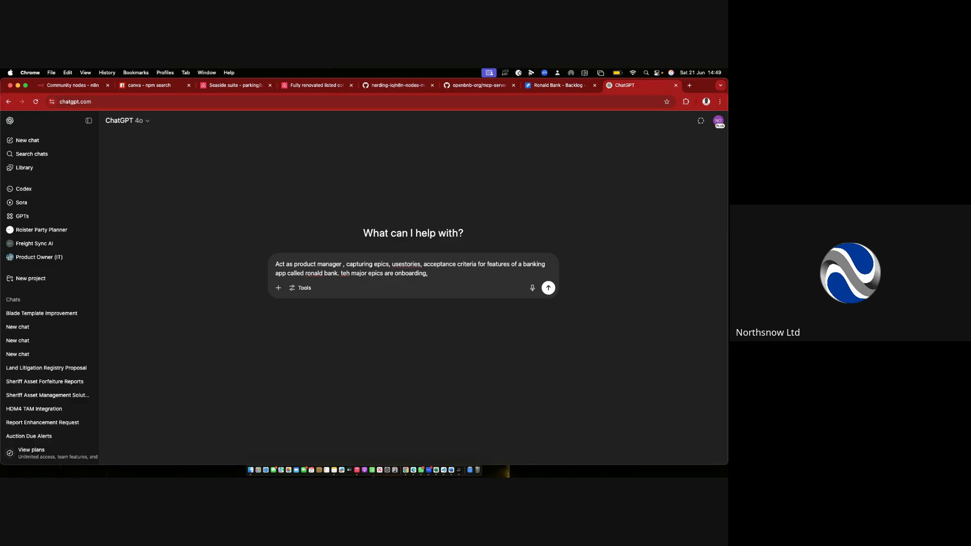
text(accounts, transactions, and customer support)
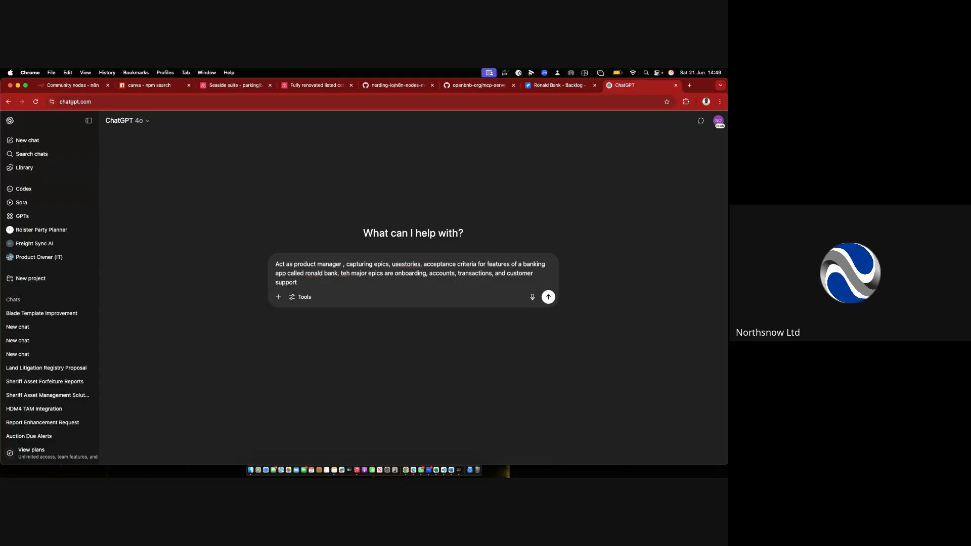
Complete the prompt by requesting detailed user stories with acceptance criteria for each epic in tabular format, and send it.
text( , write )
text(a detailed )
text(ep)
text(user)
key(BackSpace)
key(BackSpace)
key(BackSpace)
key(BackSpace)
key(BackSpace)
key(BackSpace)
key(BackSpace)
key(BackSpace)
key(BackSpace)
text(detailed userstories, associuated ac)
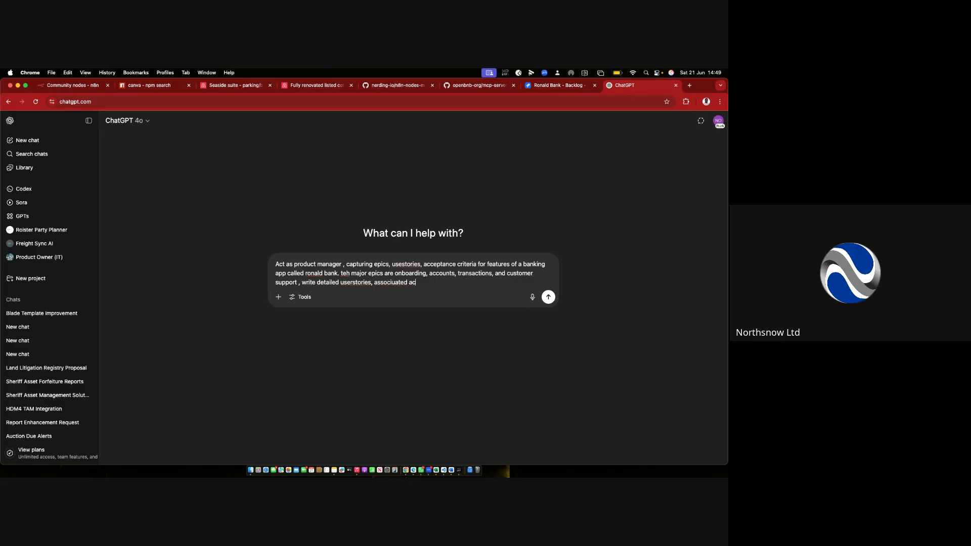
text(ceptance criteria for each o dthe epic, pu)
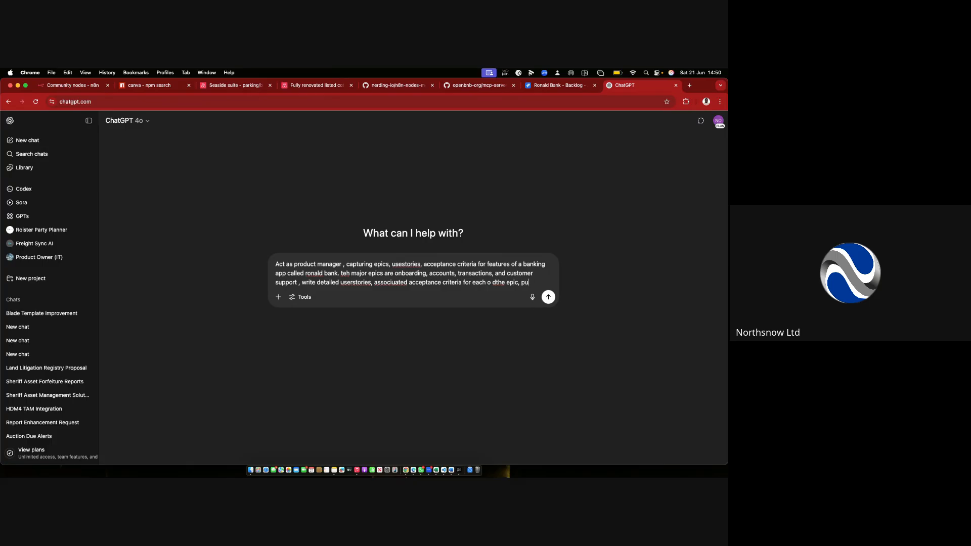
text(t it in a ta)
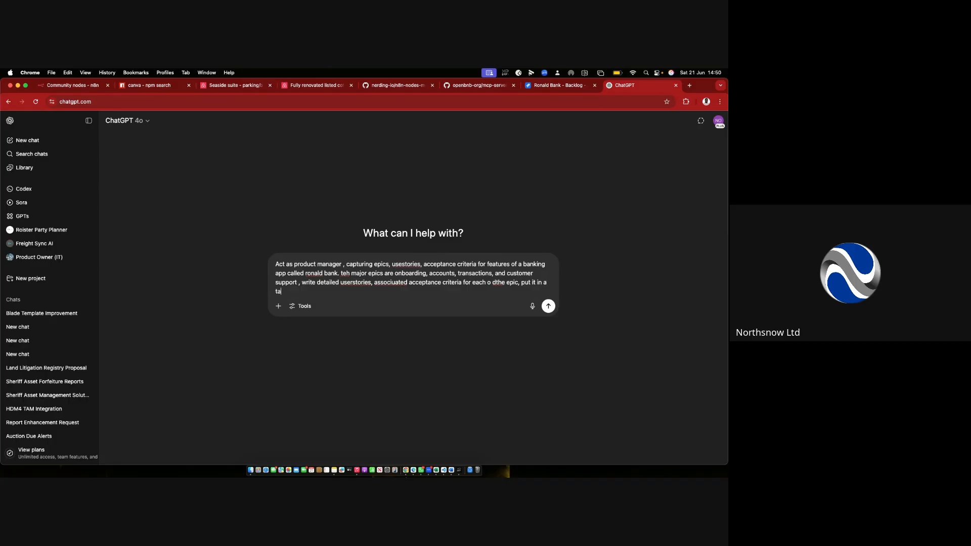
text(bular format)
key(Return)
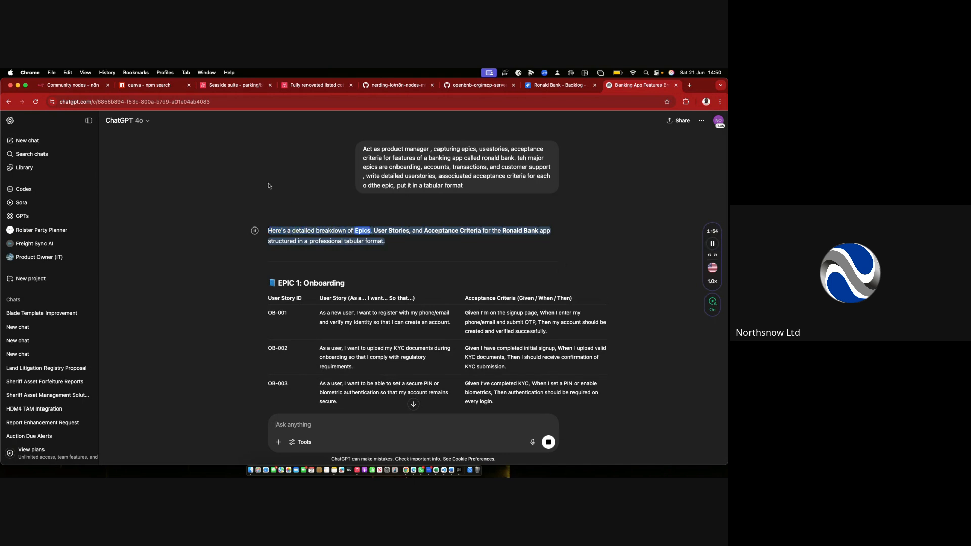
Pause the read-aloud and look through the generated user story tables for all four epics.
click(712, 244)
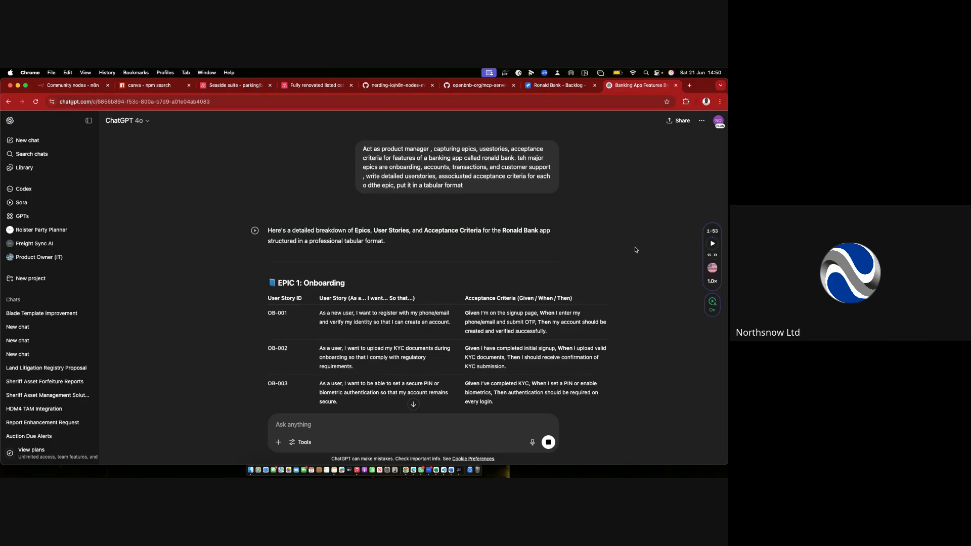
scroll(459, 298, down, 3)
scroll(459, 298, up, 1)
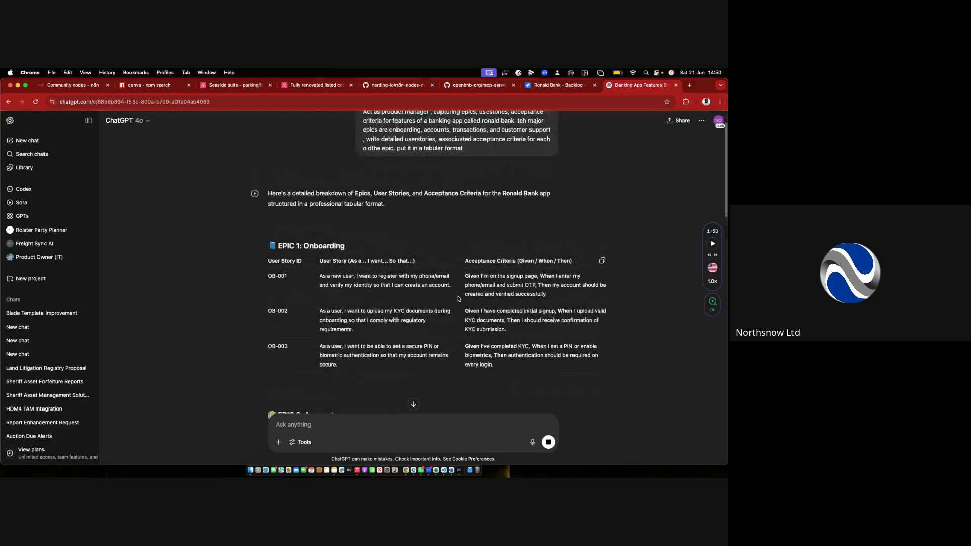
scroll(459, 299, down, 3)
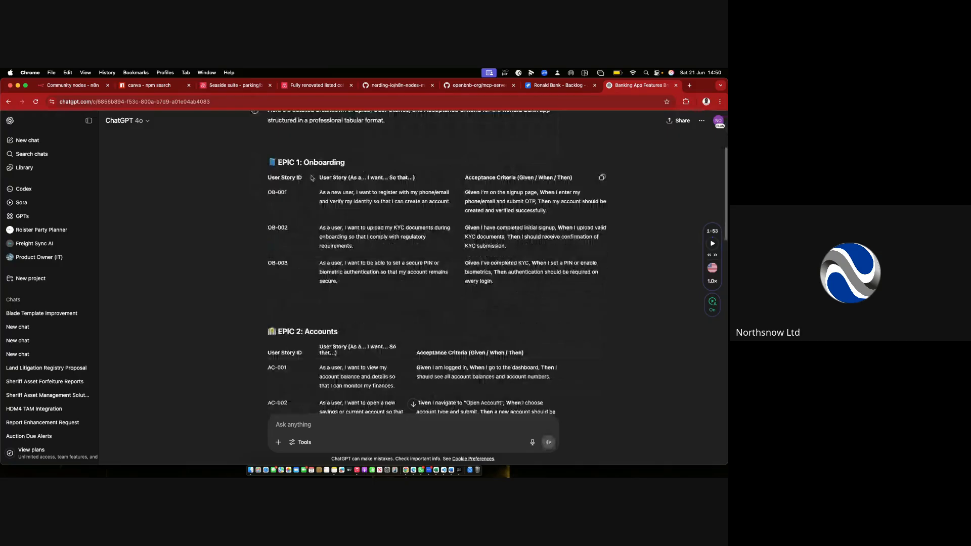
scroll(327, 213, down, 5)
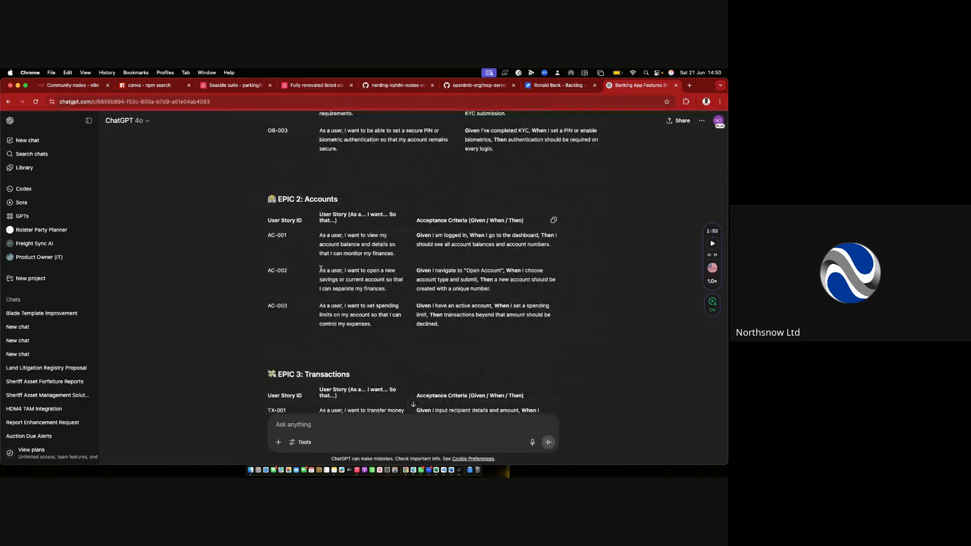
scroll(324, 253, down, 6)
scroll(333, 303, down, 6)
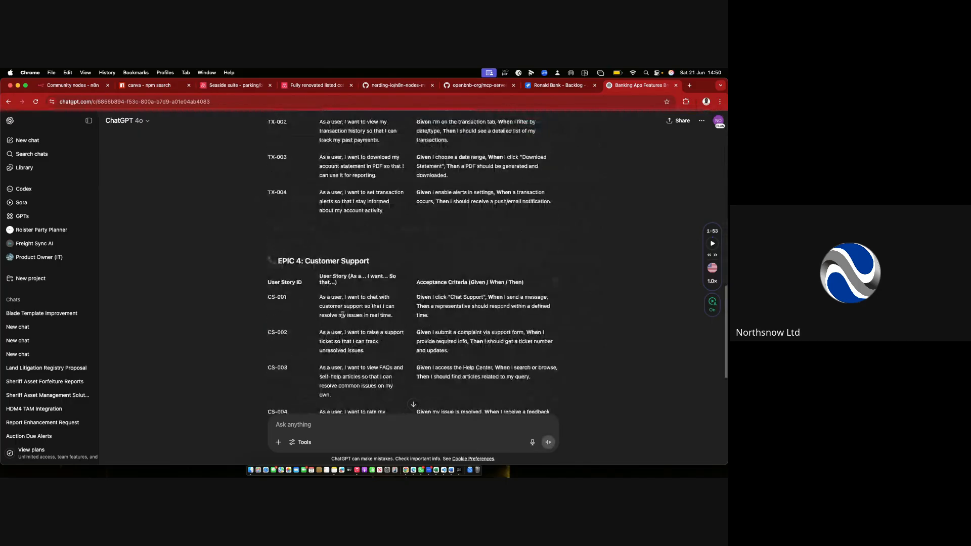
scroll(342, 314, down, 4)
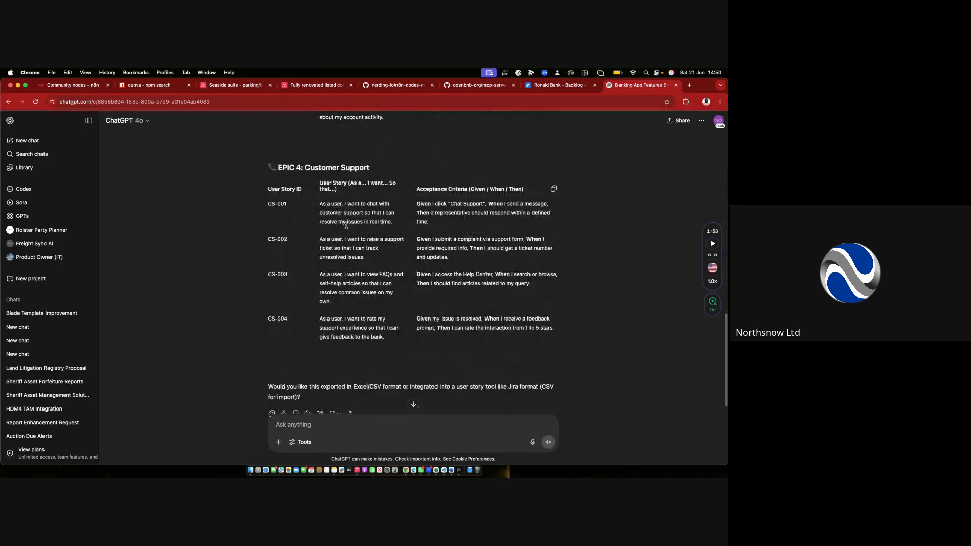
scroll(346, 225, up, 12)
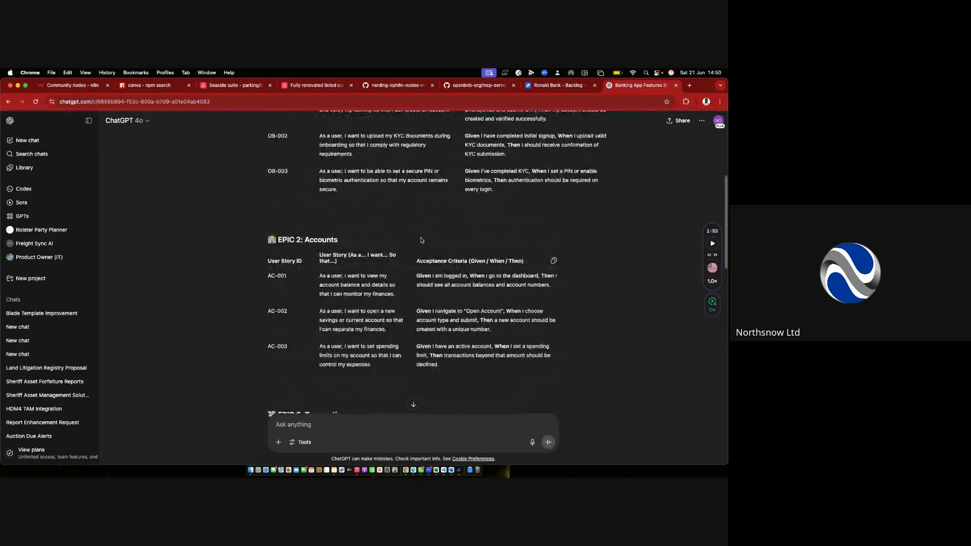
scroll(422, 241, up, 6)
Examine how onboarding story OB-001 is worded in its "As a", "I want" and "so that" parts.
drag(465, 279, 578, 282)
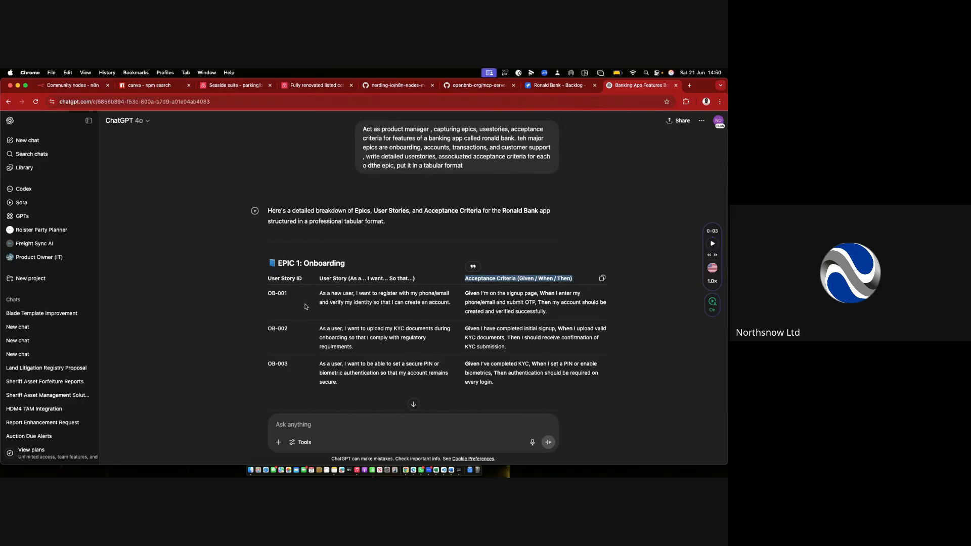
drag(320, 293, 450, 308)
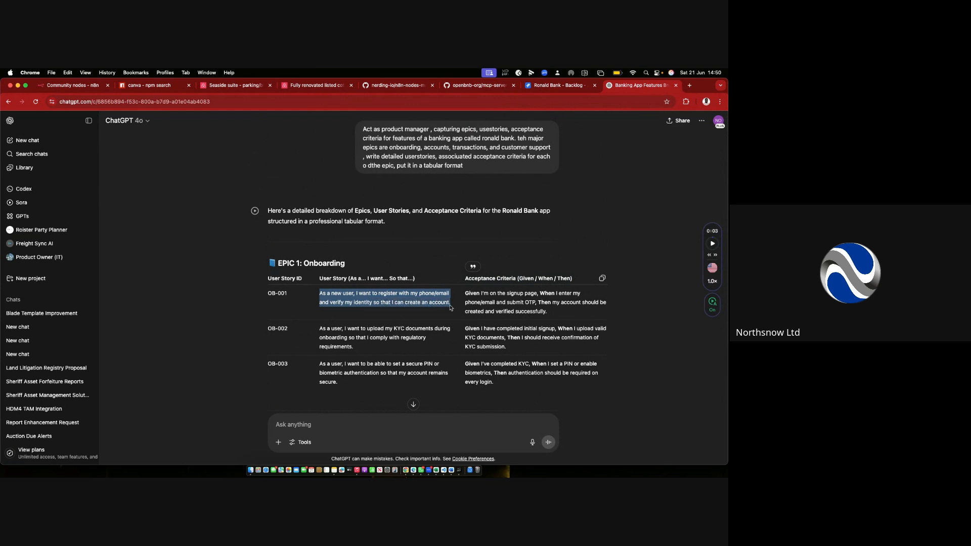
click(323, 299)
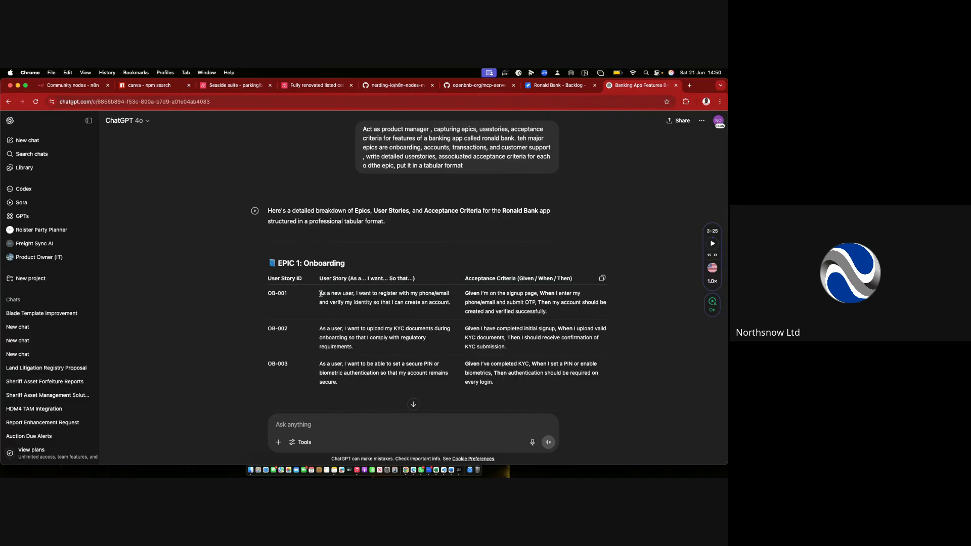
drag(320, 294, 372, 302)
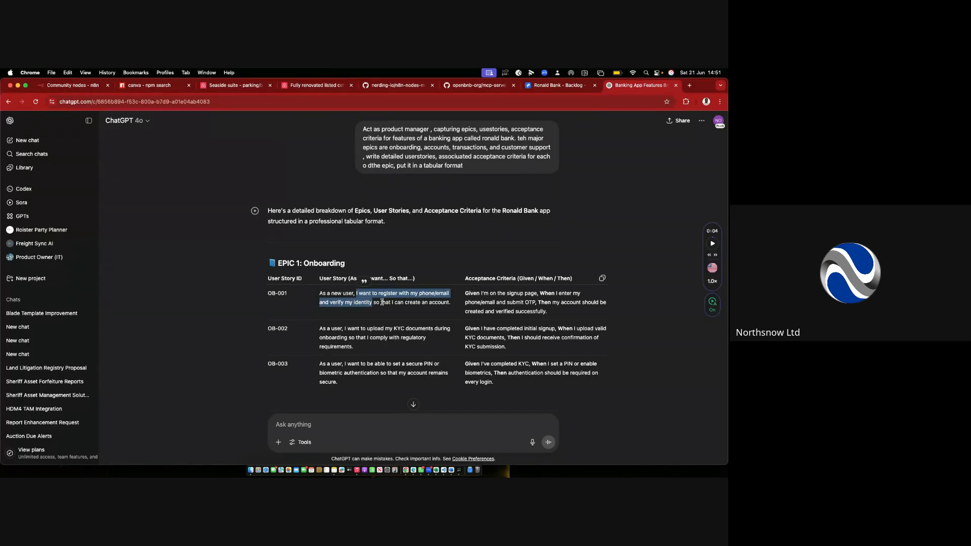
drag(319, 293, 390, 301)
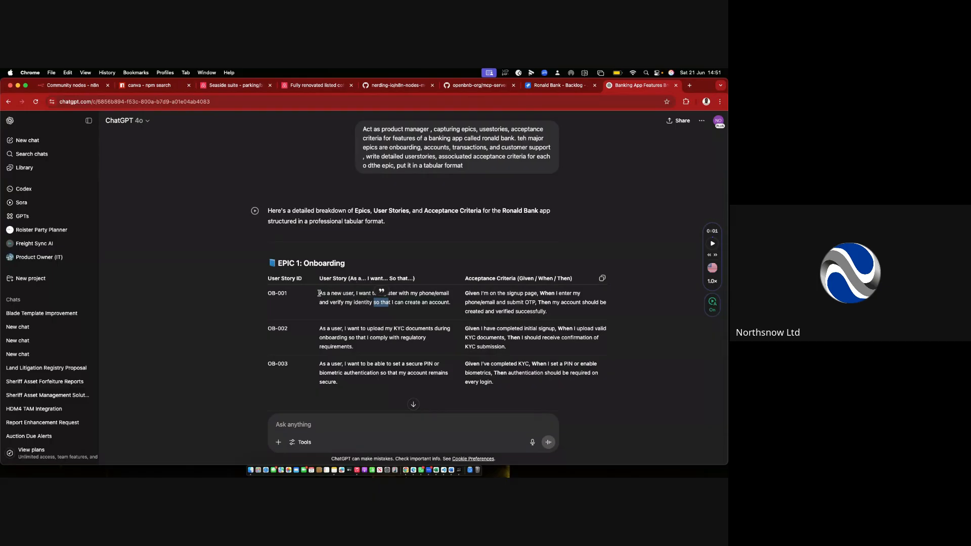
mouse_move(319, 293)
mouse_down()
mouse_move(340, 294)
mouse_move(330, 294)
mouse_up()
drag(356, 293, 391, 304)
click(415, 314)
Examine the Given, When and Then parts of OB-001's acceptance criteria against its user story.
drag(466, 294, 538, 294)
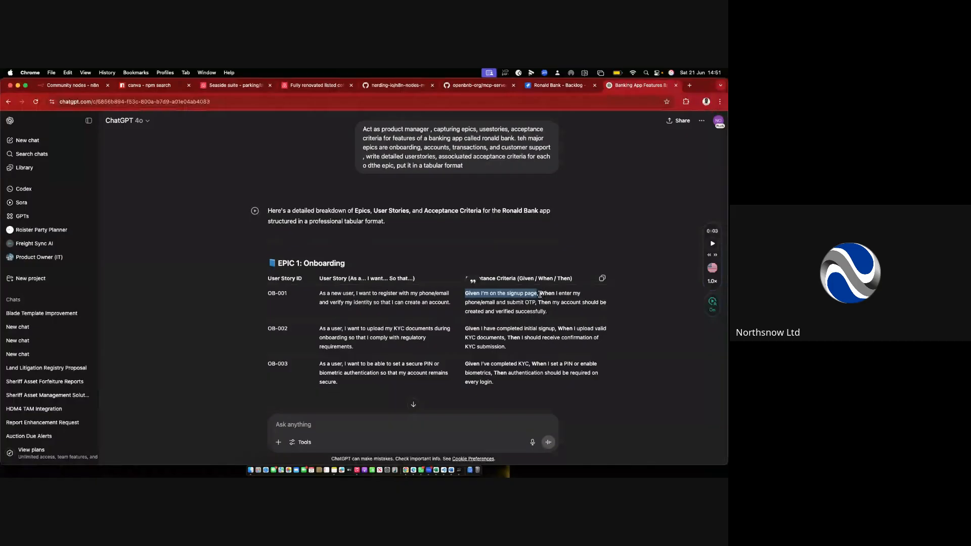
click(540, 295)
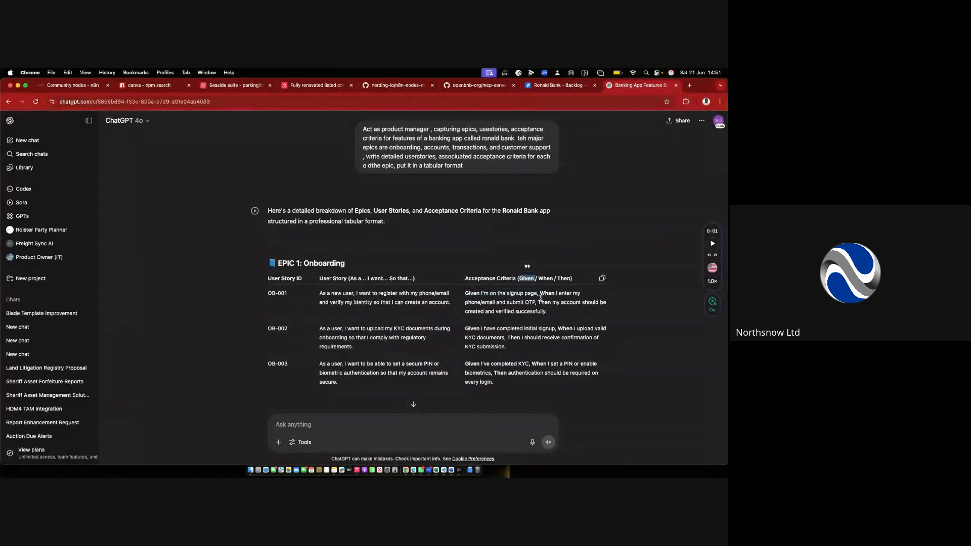
drag(539, 293, 548, 271)
click(539, 285)
drag(539, 303, 548, 312)
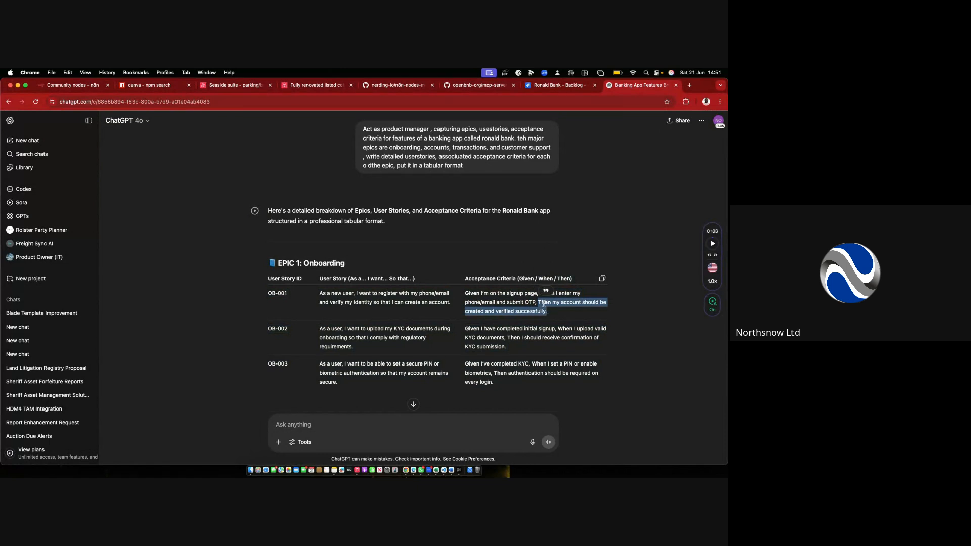
click(582, 303)
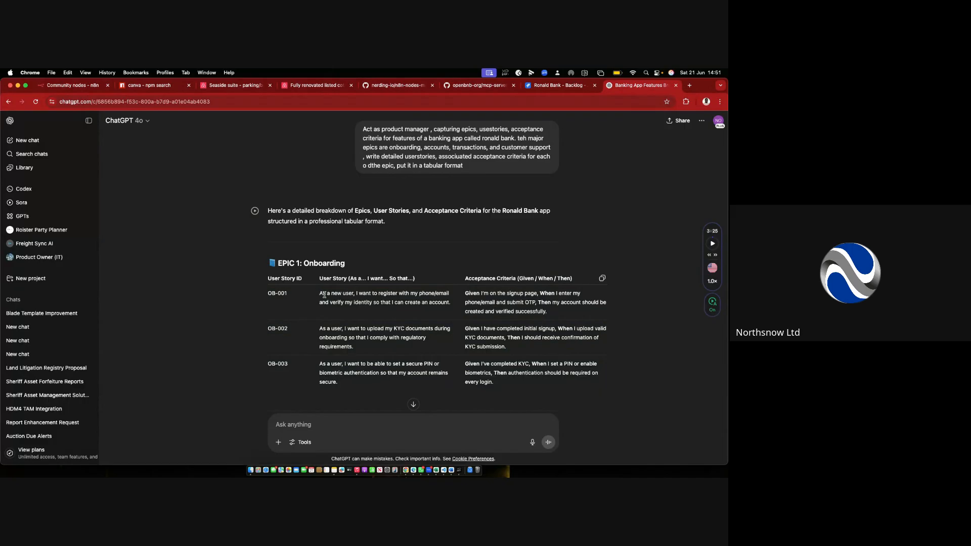
drag(324, 294, 549, 309)
click(461, 297)
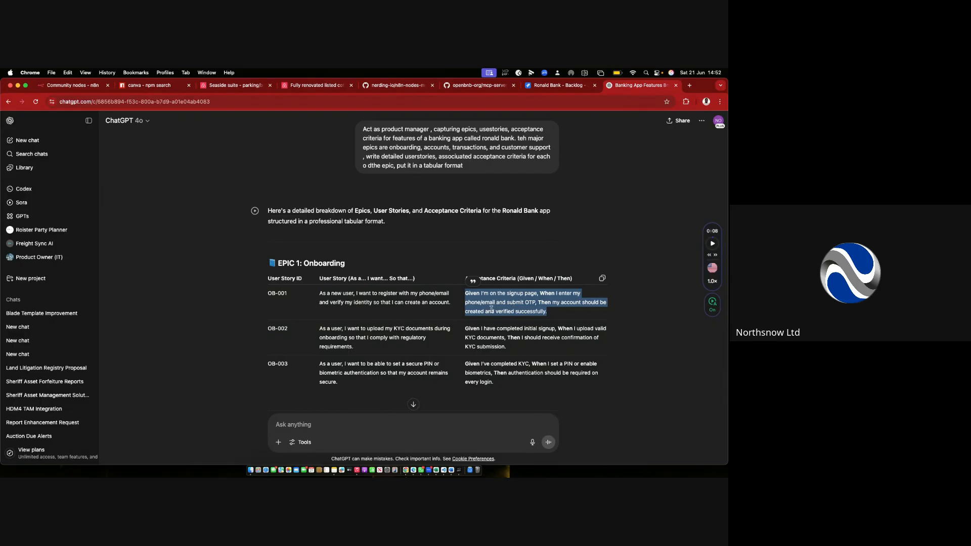
click(475, 299)
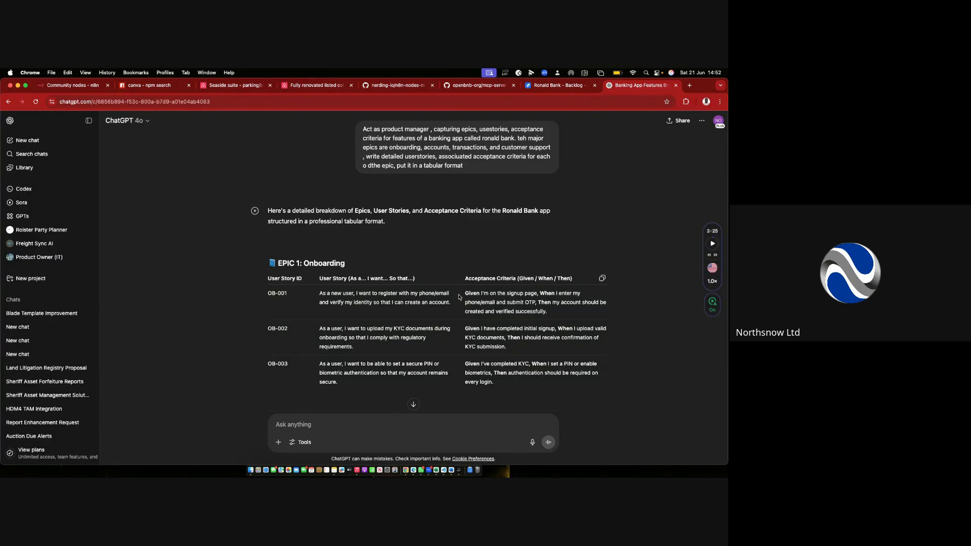
drag(465, 293, 496, 294)
click(433, 299)
drag(549, 312, 465, 295)
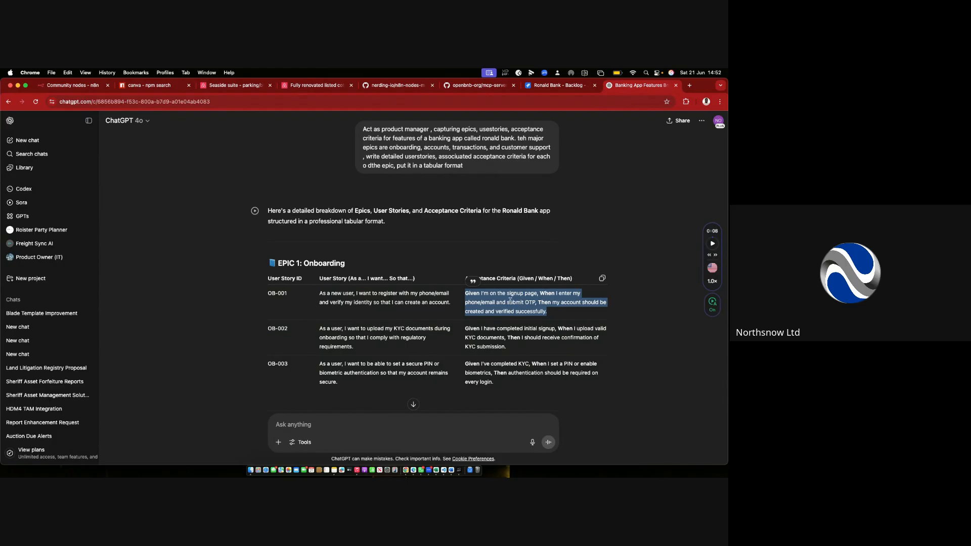
click(445, 311)
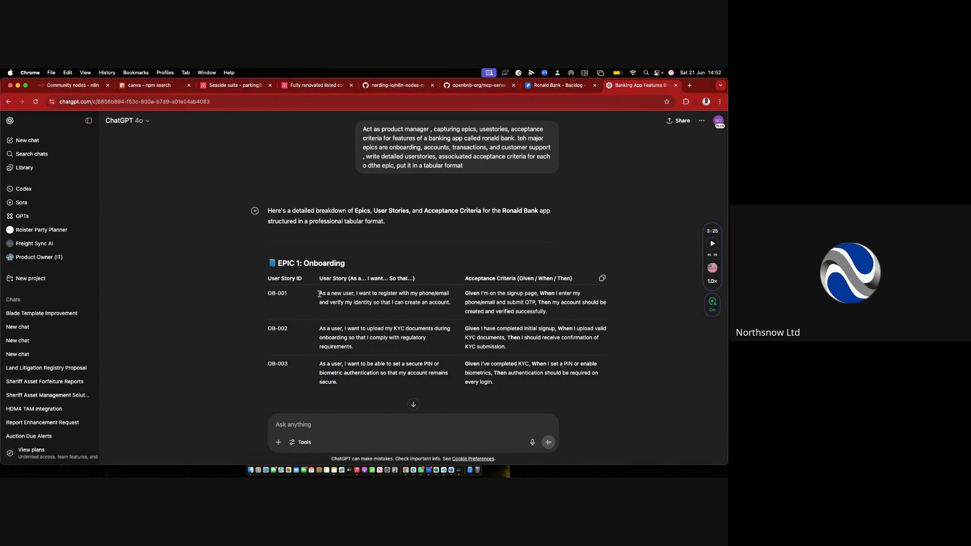
Copy the OB-001 user story about registering with phone/email, switch to Jira and create it as a backlog story.
drag(319, 295, 449, 303)
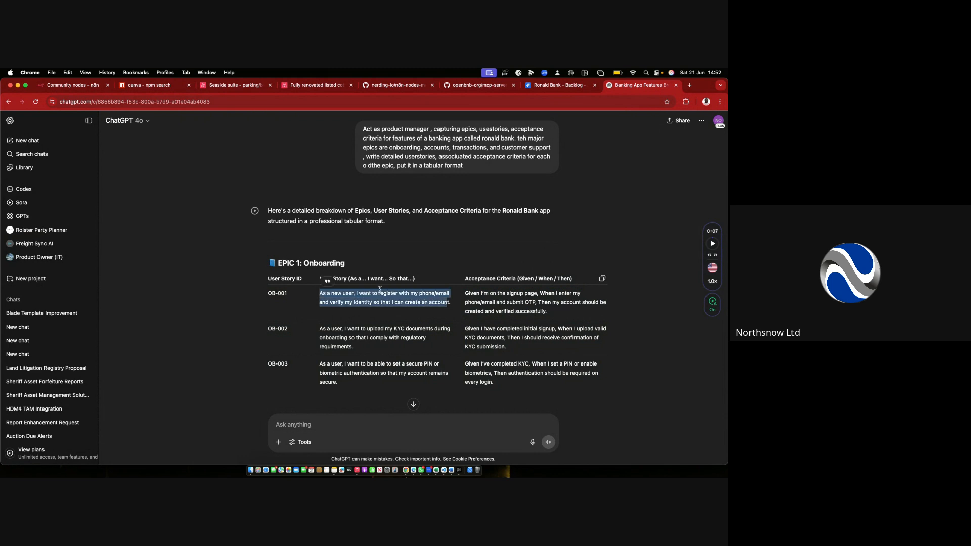
drag(303, 263, 452, 305)
click(340, 293)
click(551, 88)
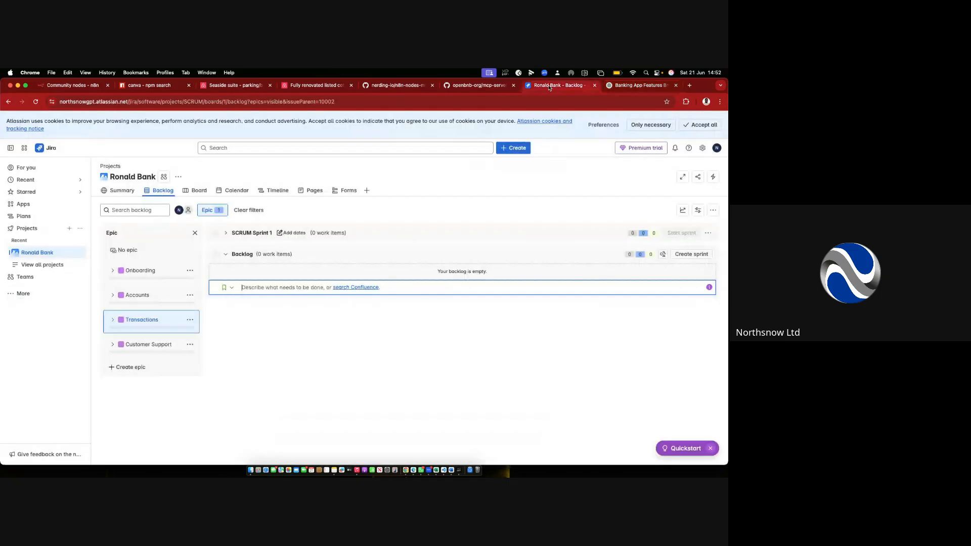
text(As a new user, I want to register with my phone/email and verify my identity so that I can create an account.)
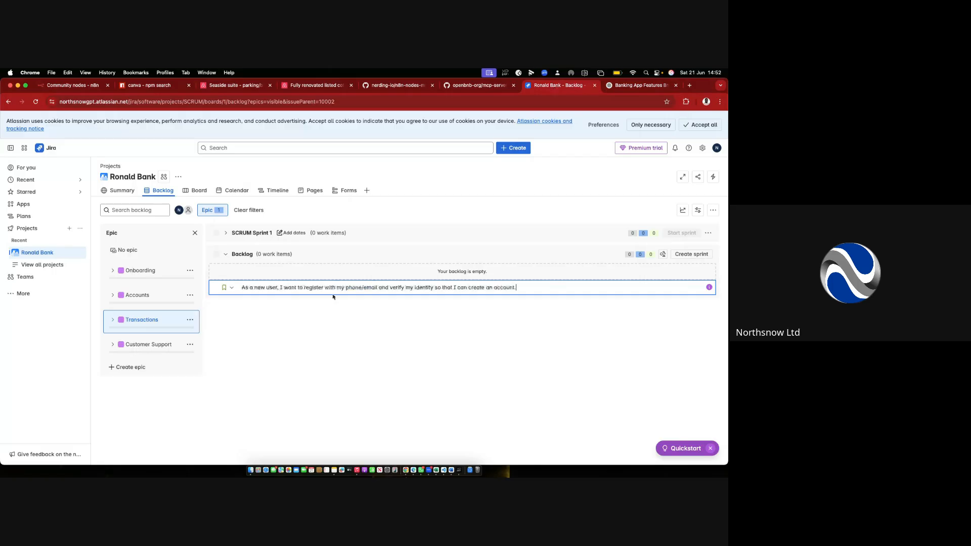
key(Return)
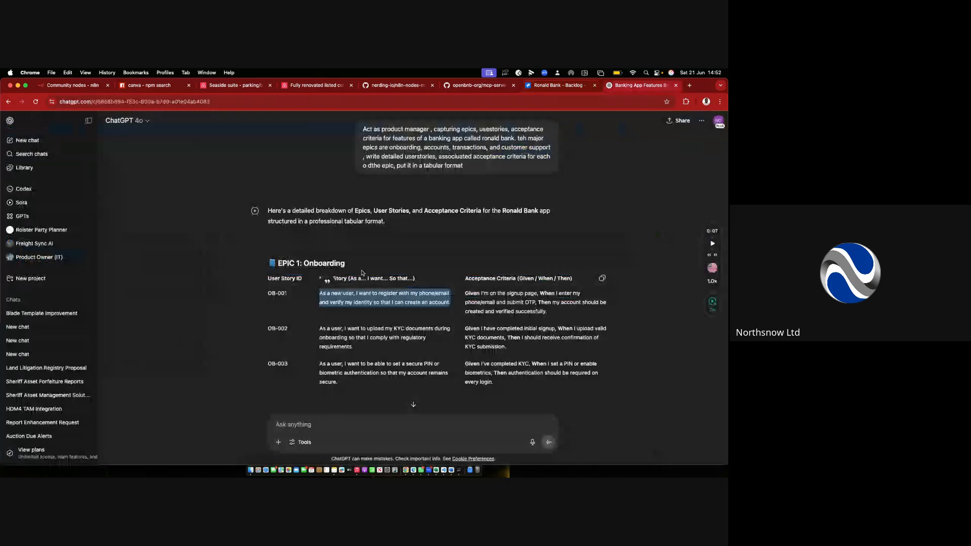
Copy OB-001's acceptance criteria from ChatGPT, switch to Jira and open the phone/email registration story in the backlog.
click(646, 89)
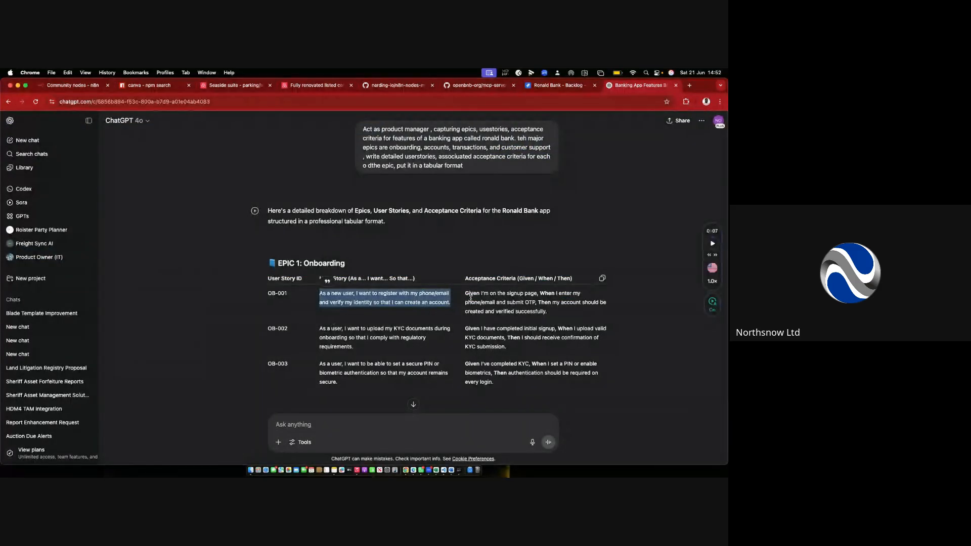
drag(465, 294, 552, 313)
key(super+c)
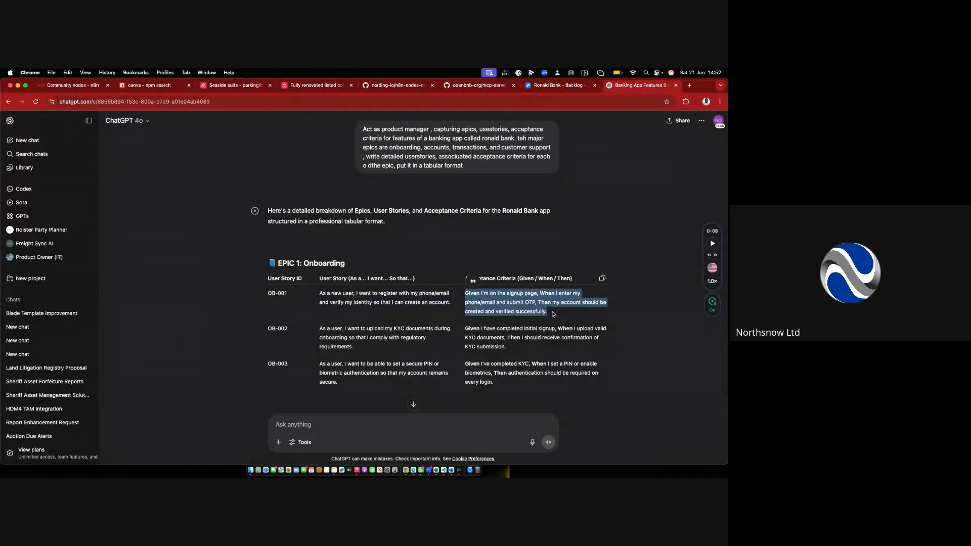
click(559, 85)
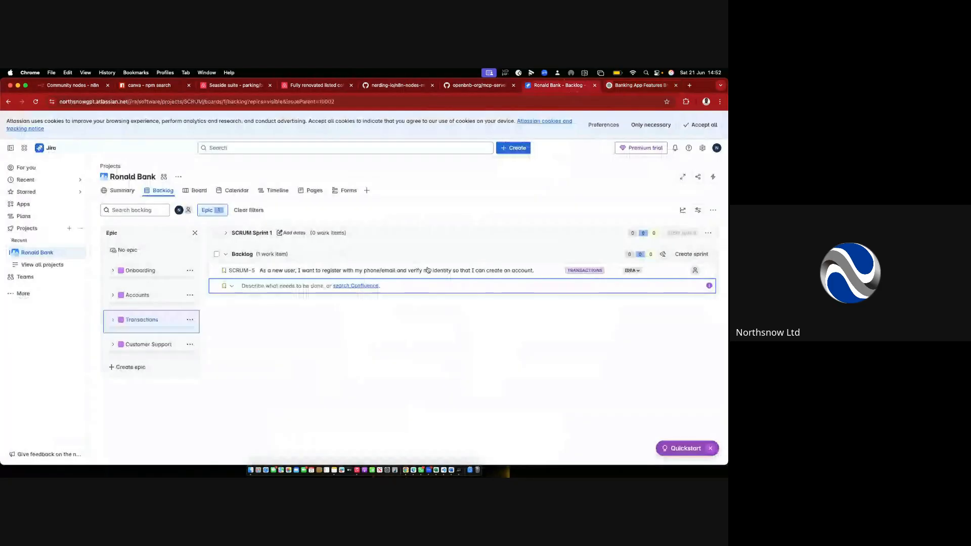
click(457, 270)
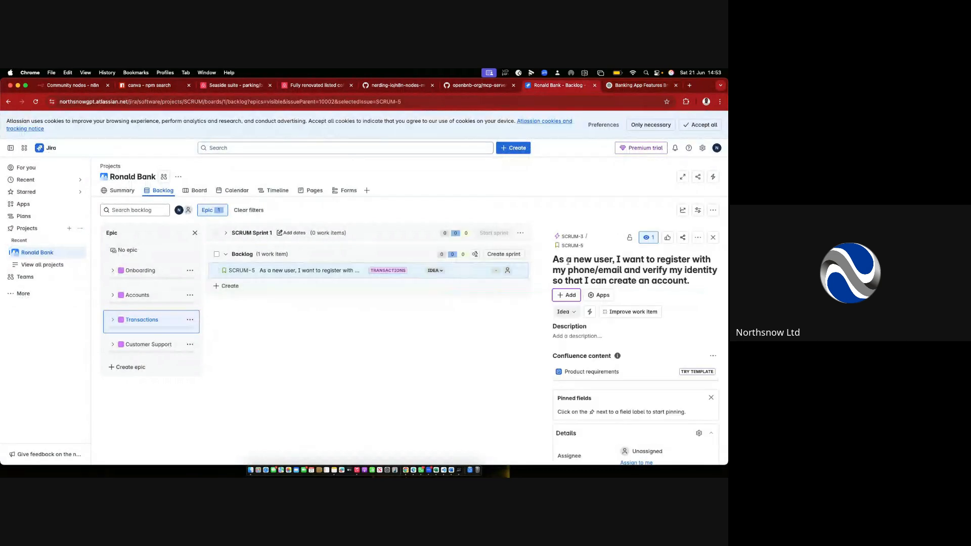
Fill the registration story's description with "AC:" followed by the copied Given/When/Then criteria, save it and close the story.
click(565, 334)
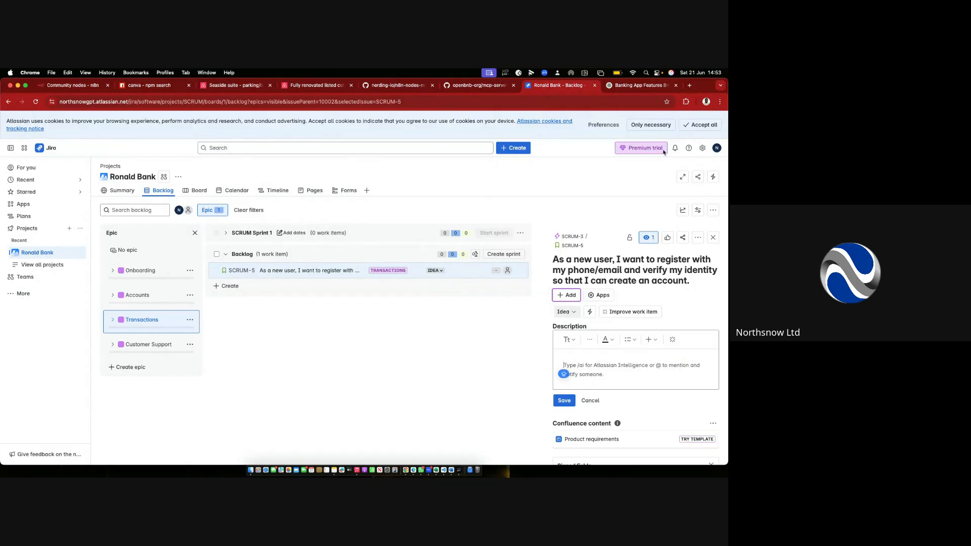
text(AC:)
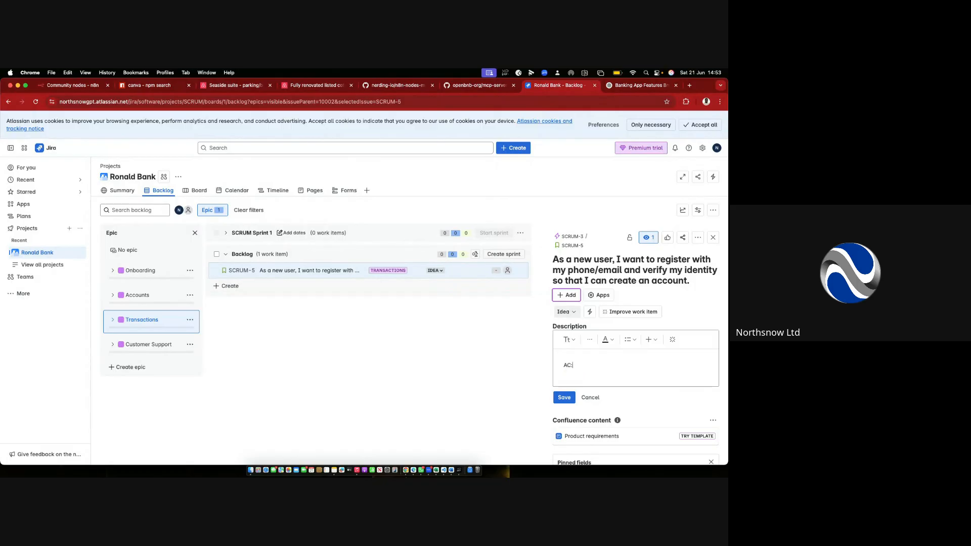
key(Return)
key(super+v)
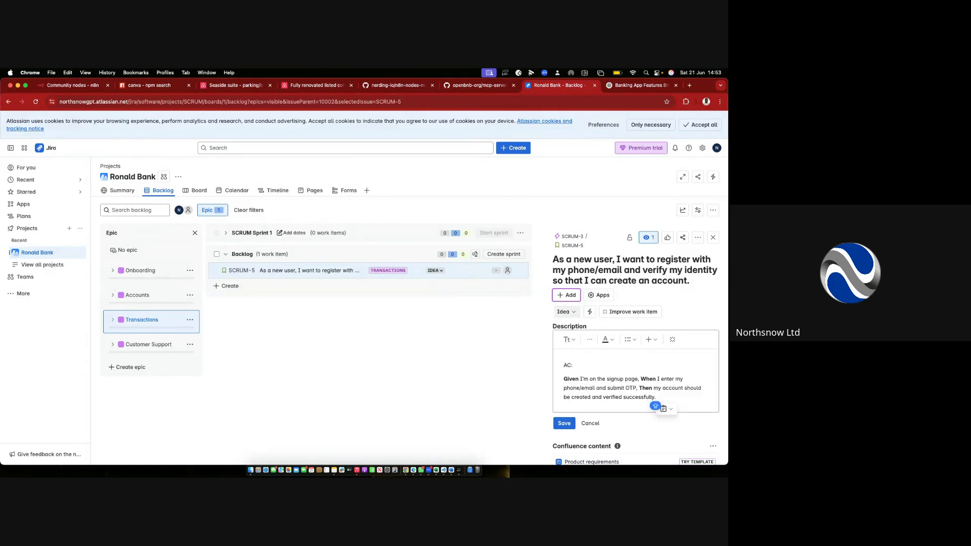
click(564, 424)
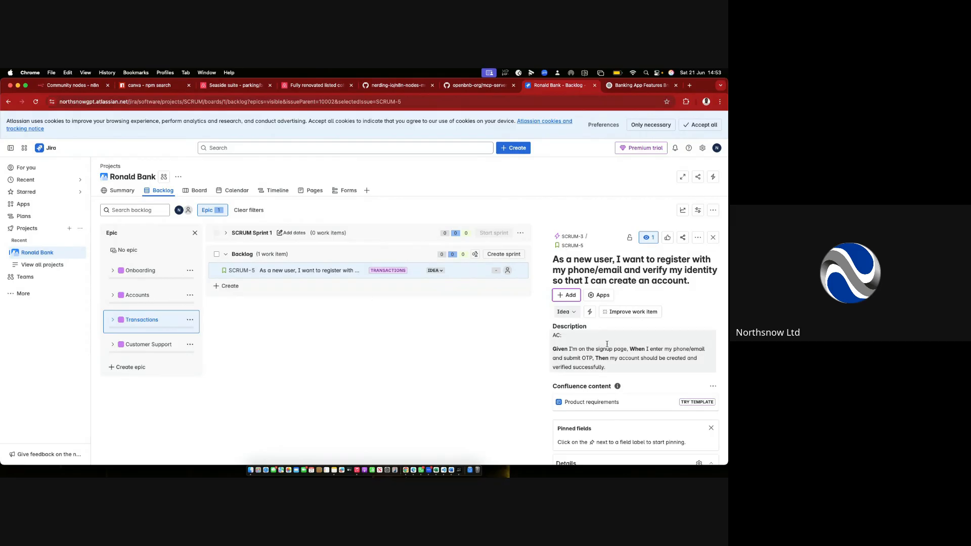
click(713, 237)
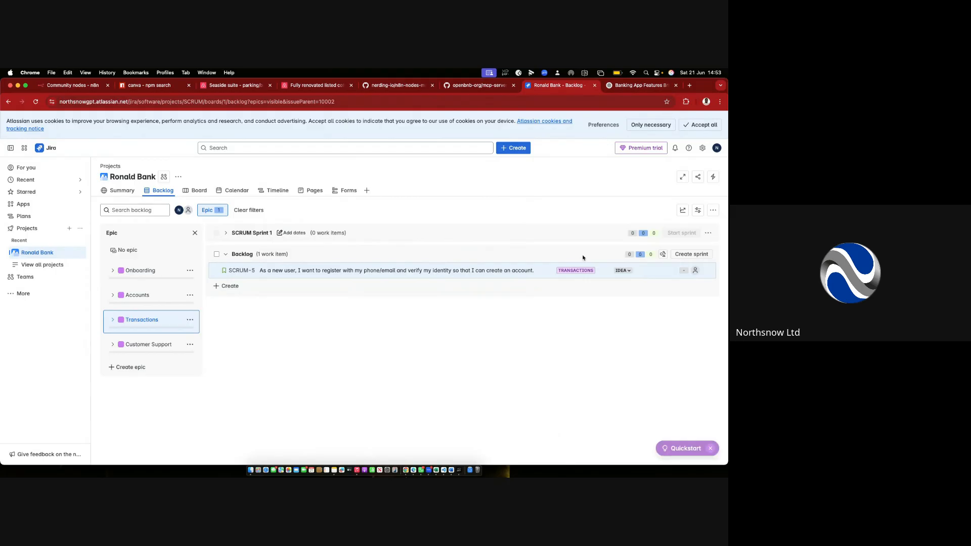
Copy the OB-002 user story about uploading KYC documents from ChatGPT and create it as a backlog story in Jira.
click(637, 86)
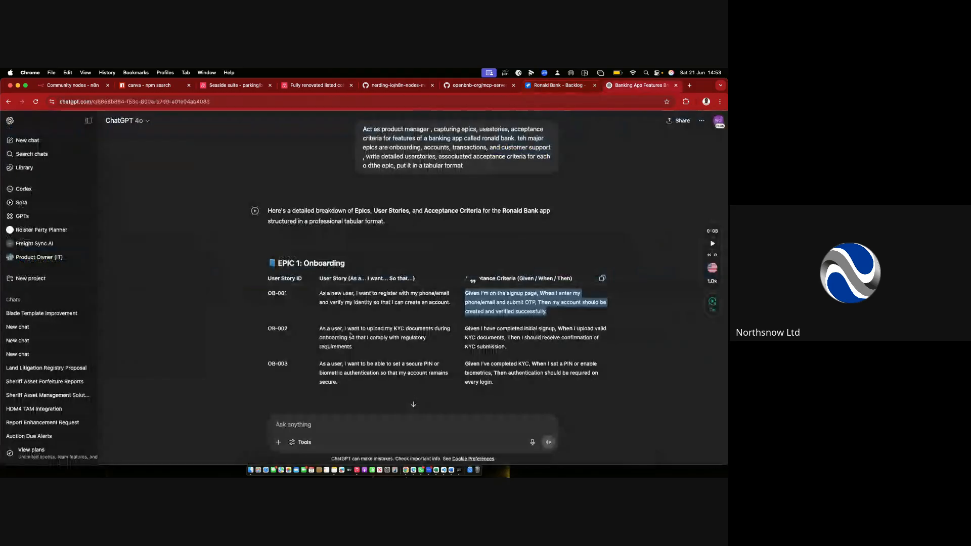
drag(318, 330, 362, 349)
key(super+c)
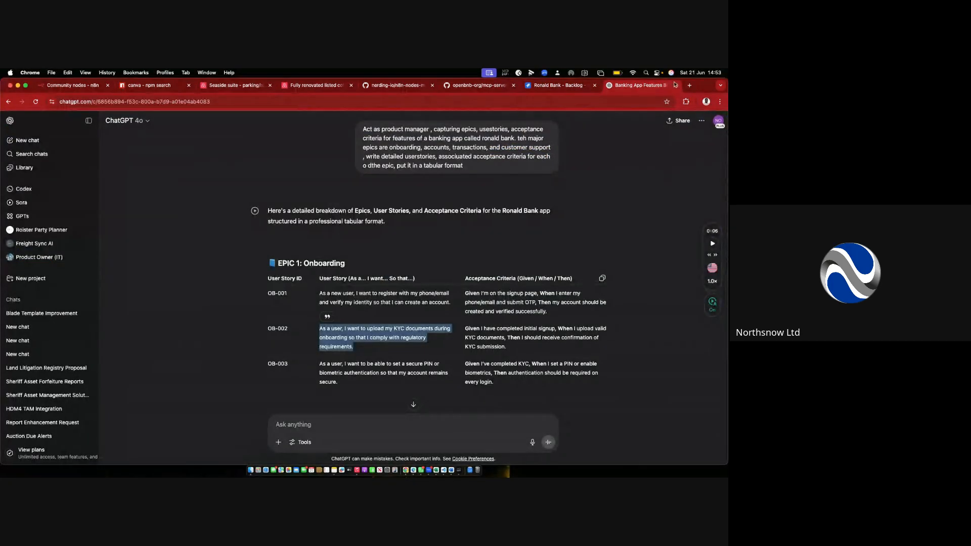
click(552, 86)
click(229, 285)
key(super+v)
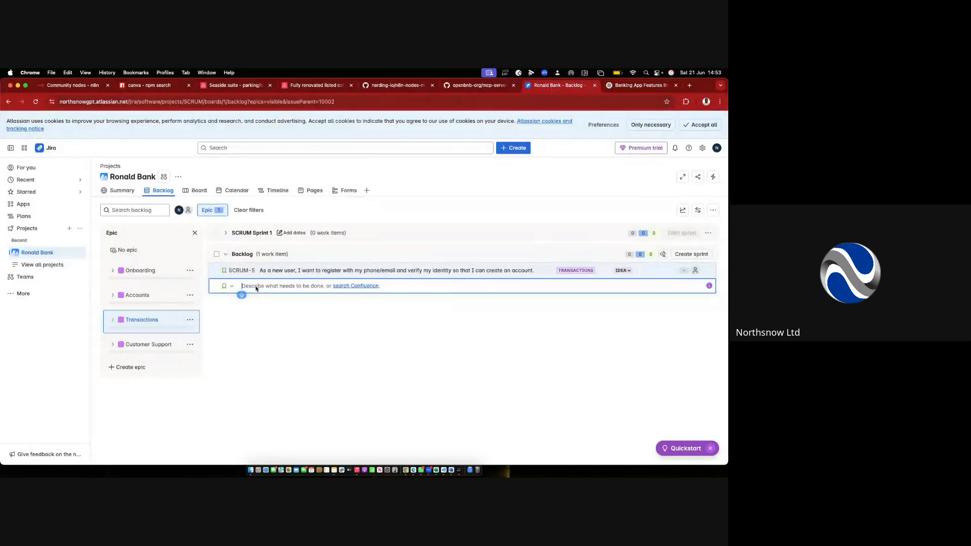
key(Return)
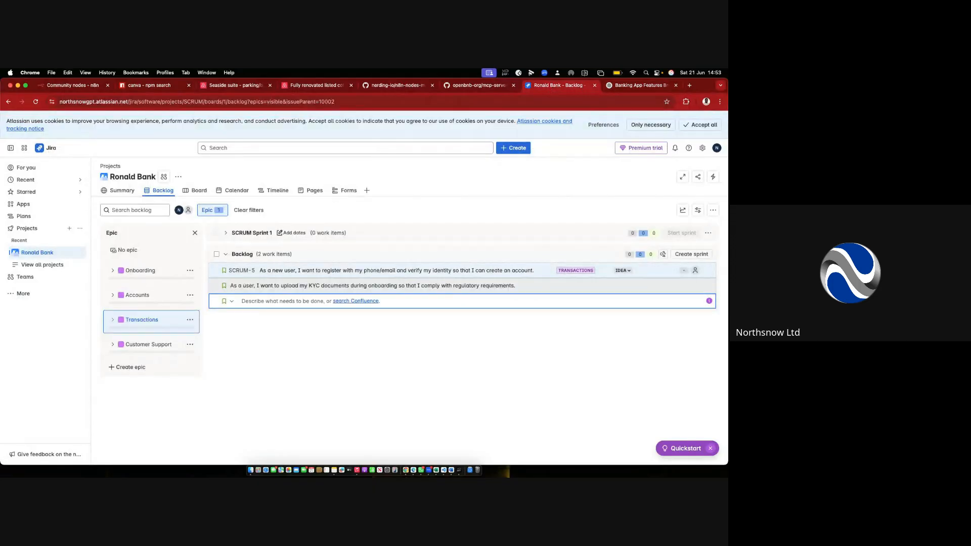
Switch to ChatGPT, copy the full original prompt about the Ronald Bank epics and start a new chat.
click(630, 87)
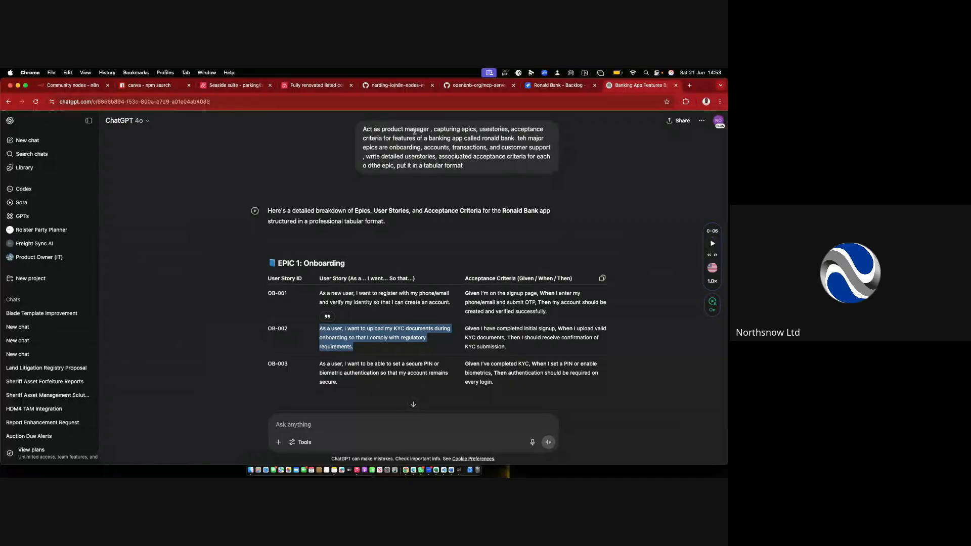
click(466, 168)
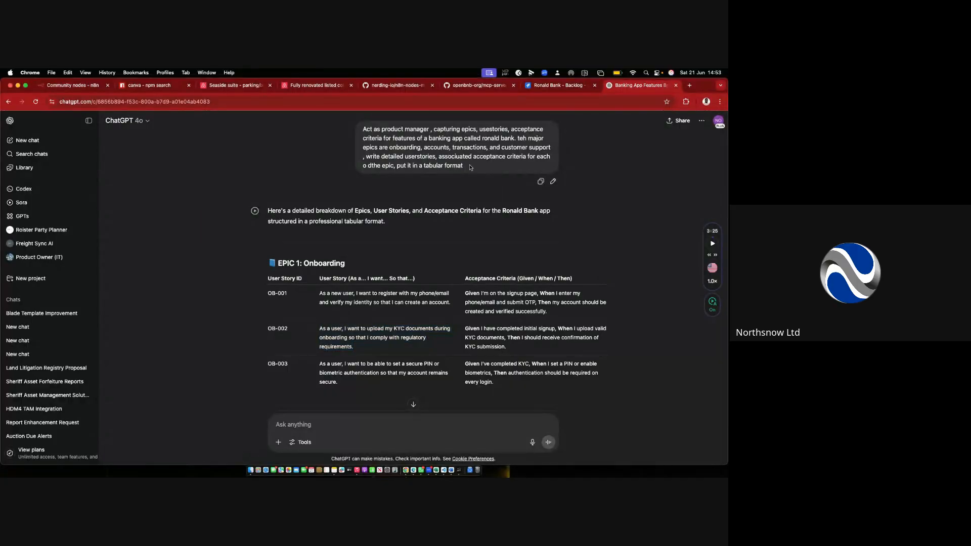
drag(463, 169, 363, 131)
key(super+c)
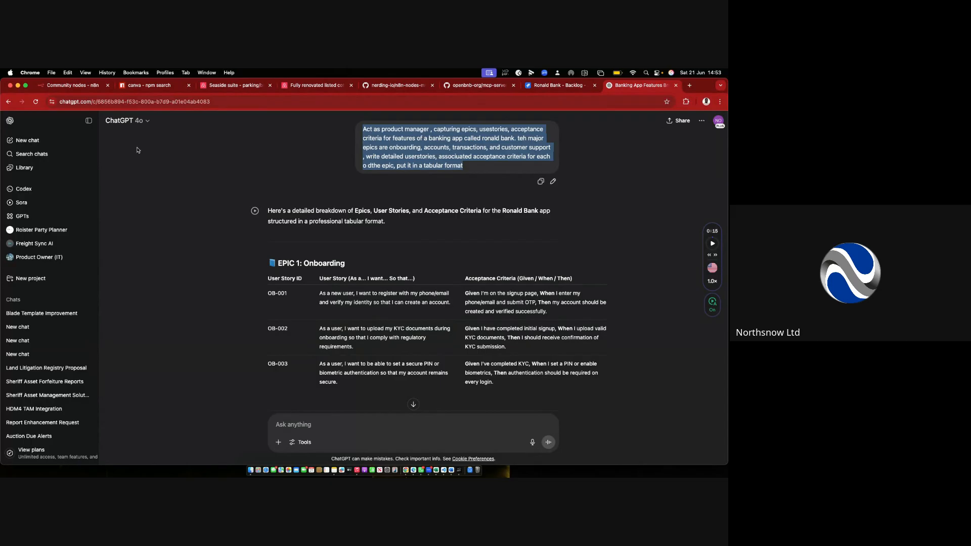
click(38, 141)
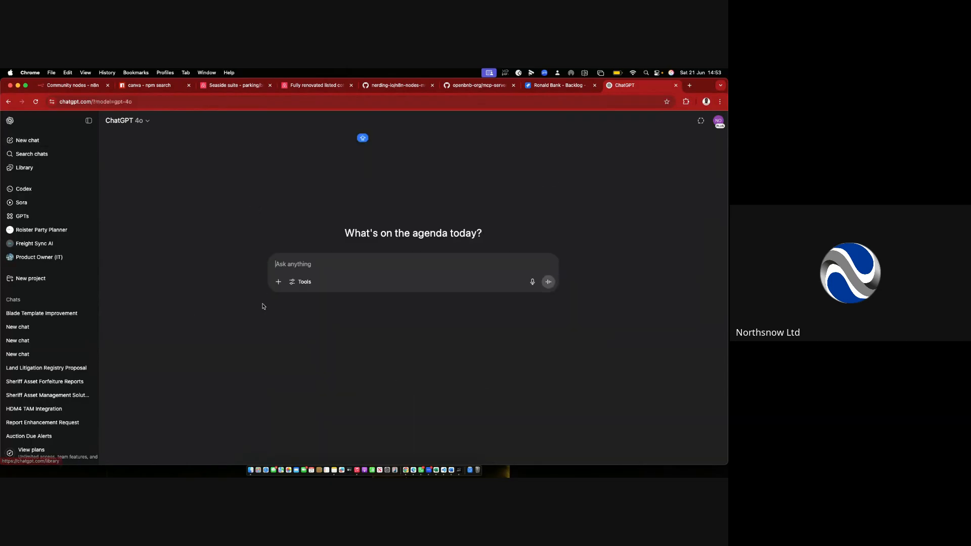
Write "ACTS ASA PRODUCT MANAGER AND WRITE THE BEST PROMPT I CAN USE TO GET THE BEST RESULT TO CAPTURE THE DETAILS IN JIRA :" plus the copied prompt.
text(AC)
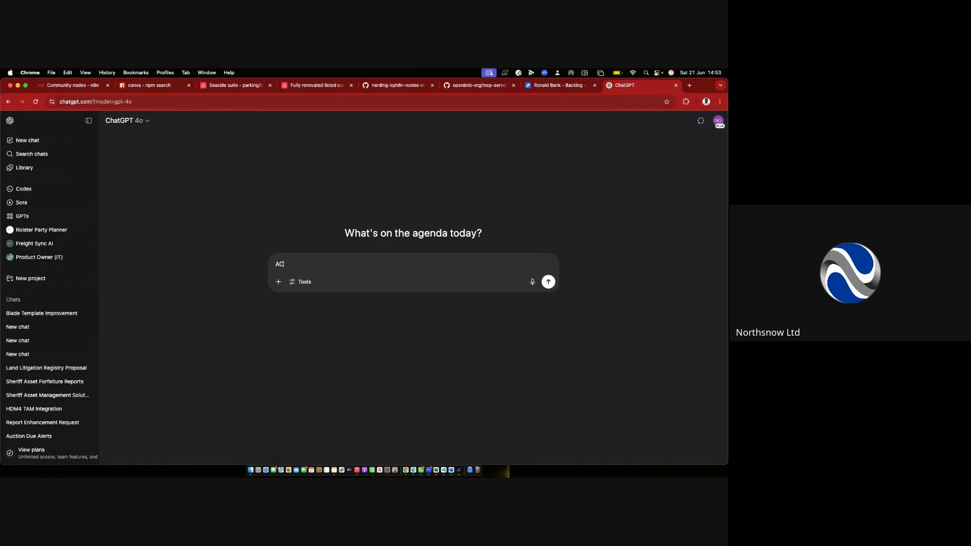
text(TS AD A PRODUCT MANAGER AND WRITE THE BEST )
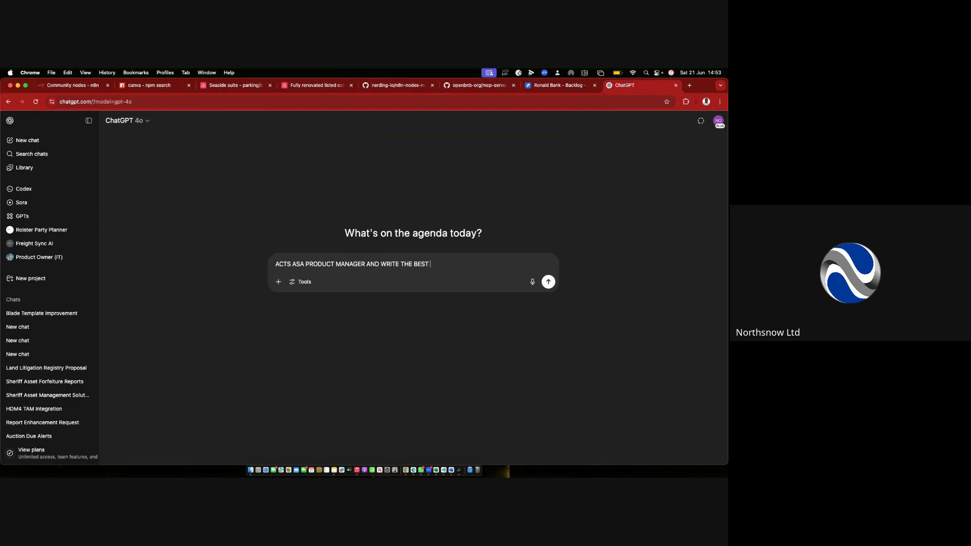
text(PROMPT I CAN USE TO GET THE BEST RES)
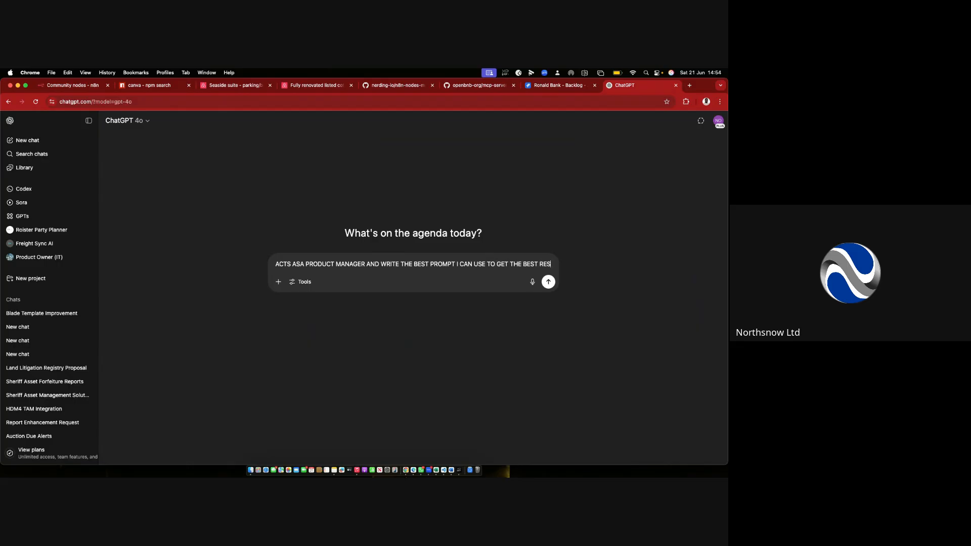
text(ULT TO CAP)
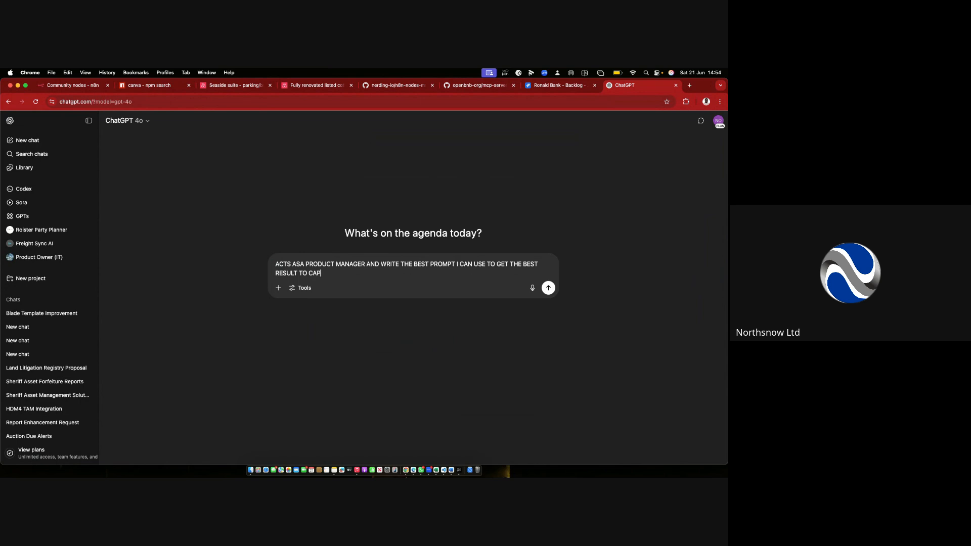
text(TURE THE DETAILS IN JIRA :)
key(super+v)
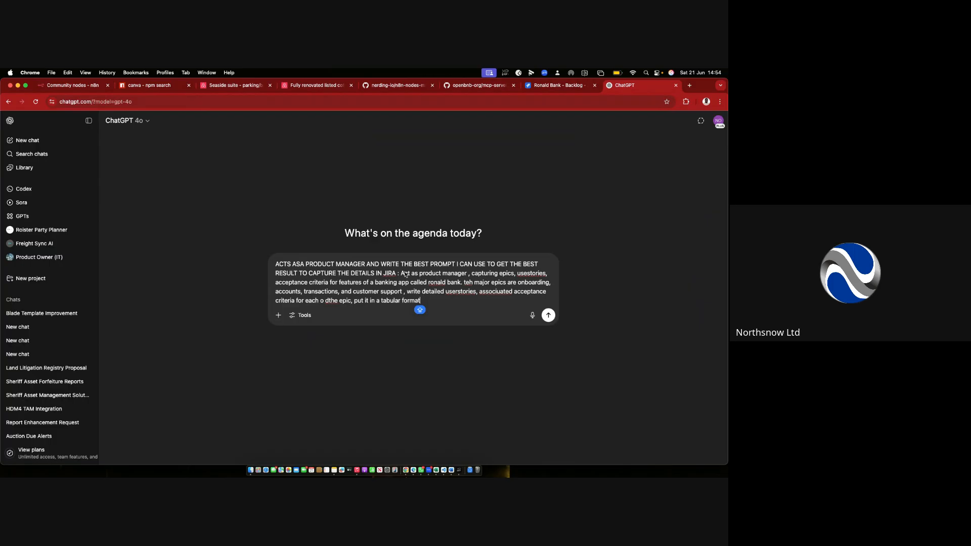
Remove the duplicate phrase "Act as product manager ," from the pasted part of the prompt and send the message.
drag(401, 274, 469, 273)
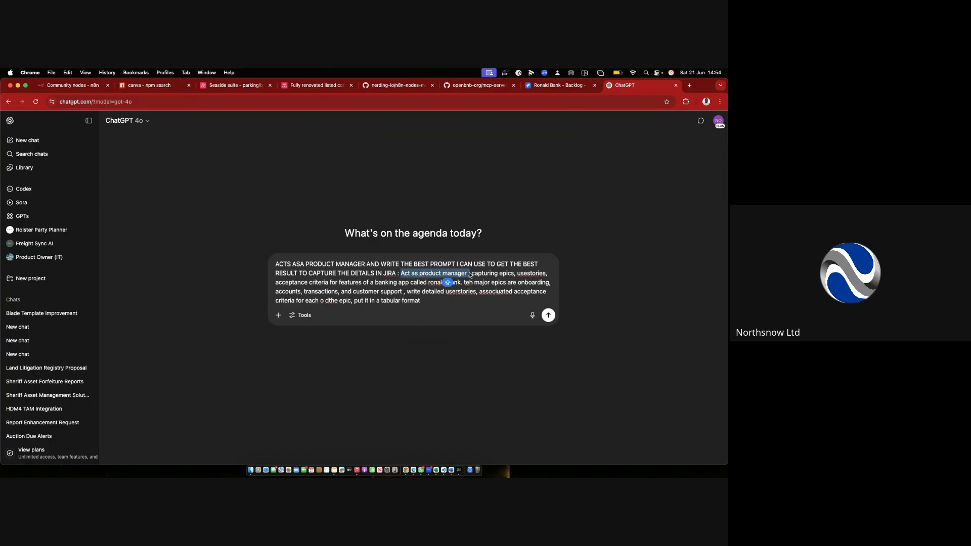
key(BackSpace)
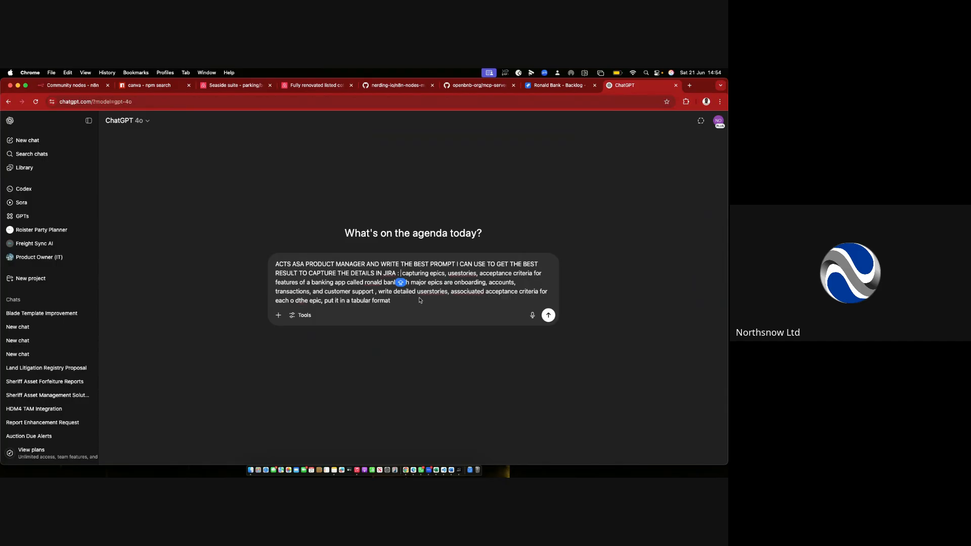
click(548, 315)
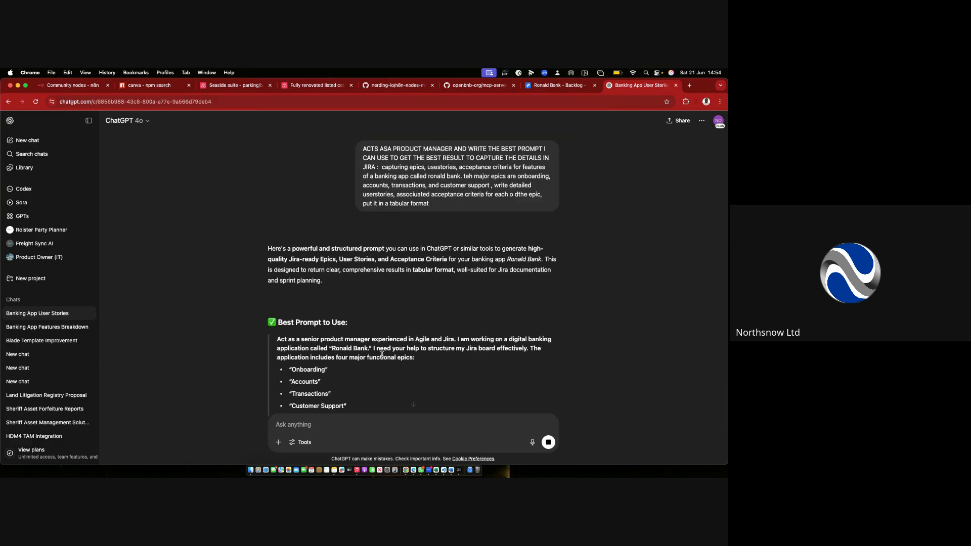
Look through the suggested "Best Prompt to Use" and its example output table of epics, user stories, acceptance criteria and priorities.
scroll(454, 377, down, 5)
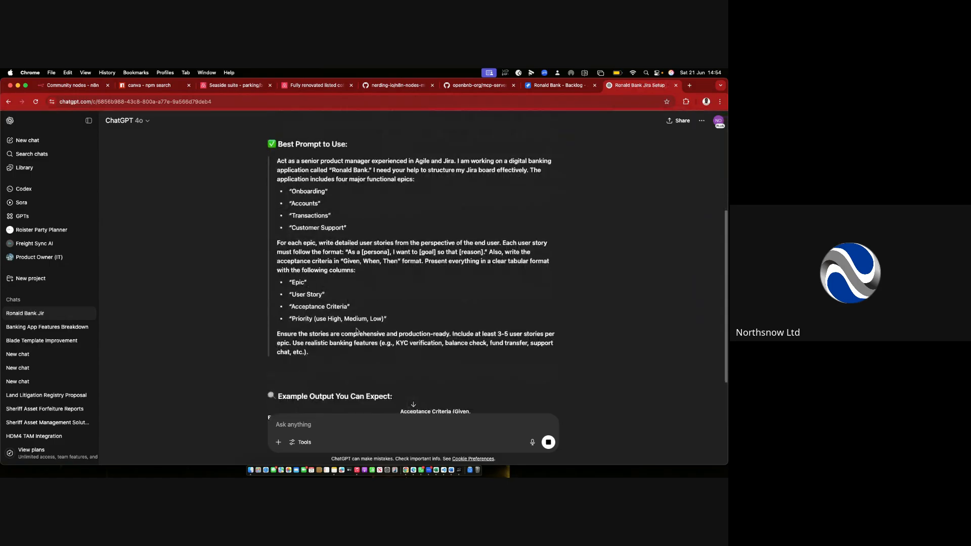
scroll(357, 331, down, 2)
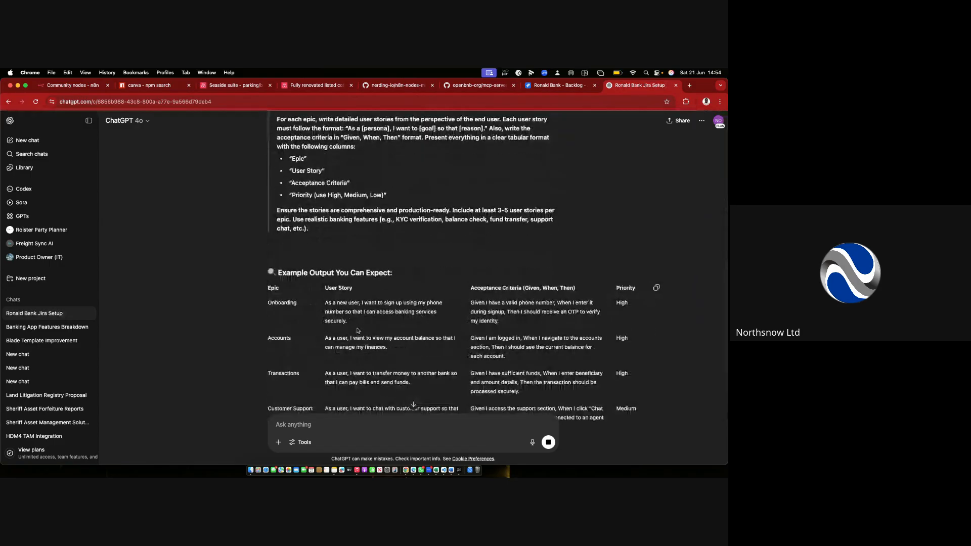
scroll(328, 261, up, 3)
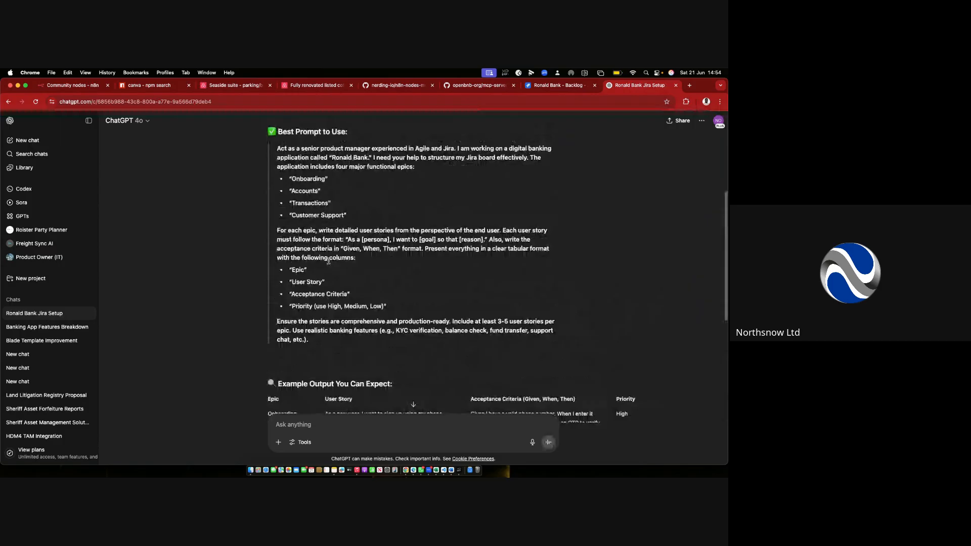
scroll(329, 261, up, 2)
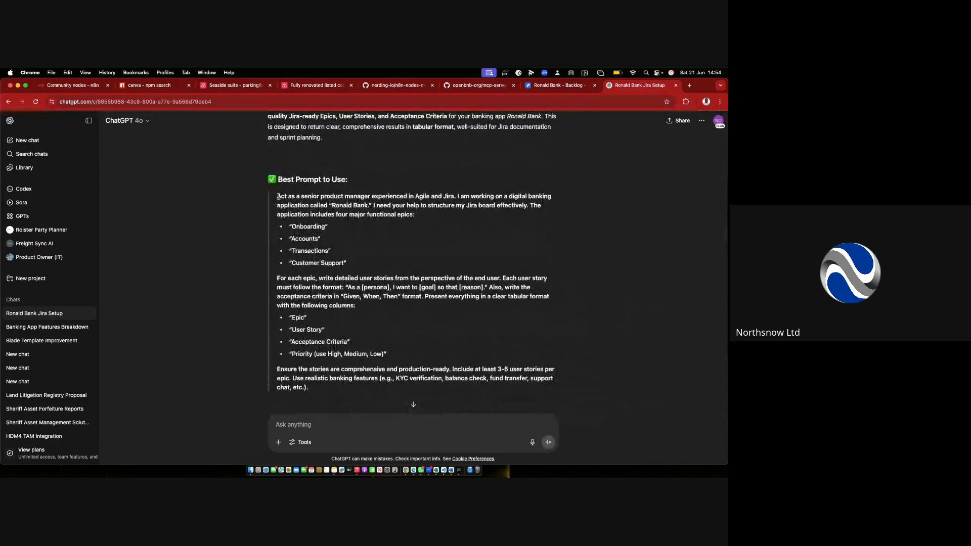
scroll(369, 178, up, 1)
scroll(369, 178, up, 1)
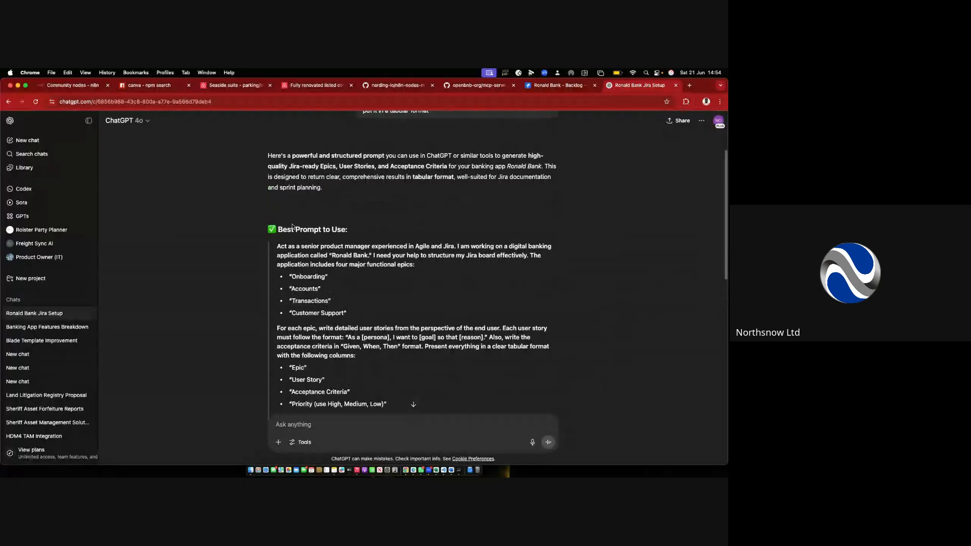
scroll(293, 226, down, 1)
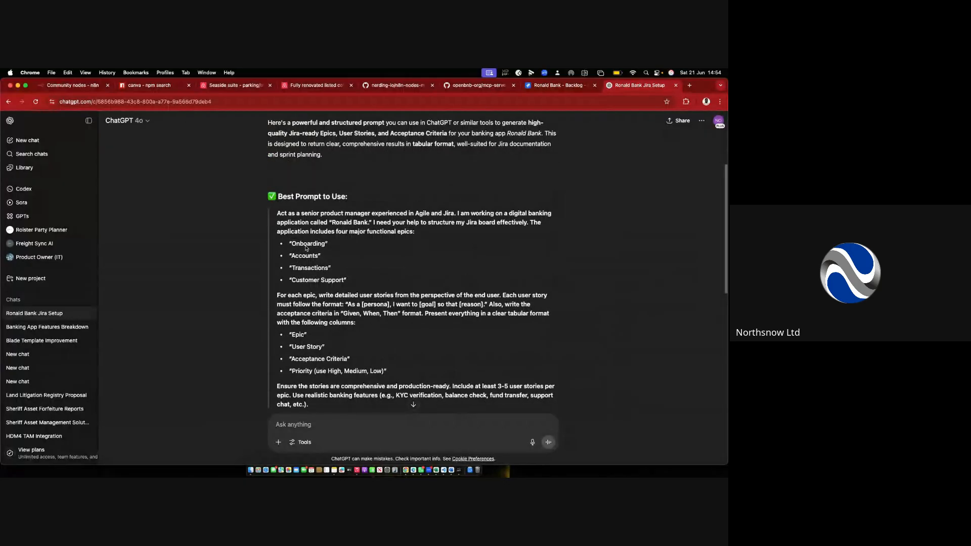
scroll(306, 247, down, 6)
scroll(351, 297, up, 3)
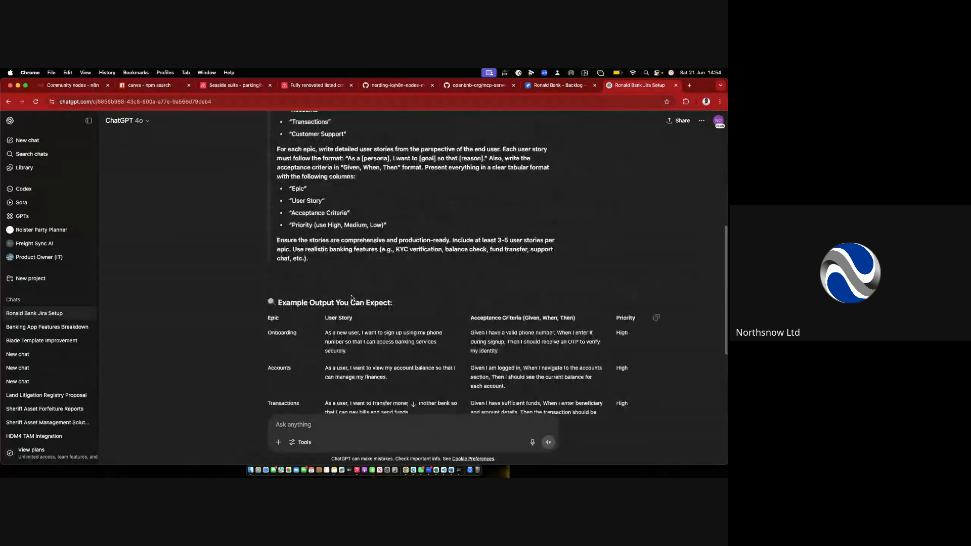
Copy the entire suggested prompt, starting at "Act as a senior product manager", and paste it as a new message in the chat.
scroll(351, 298, up, 1)
scroll(348, 296, up, 2)
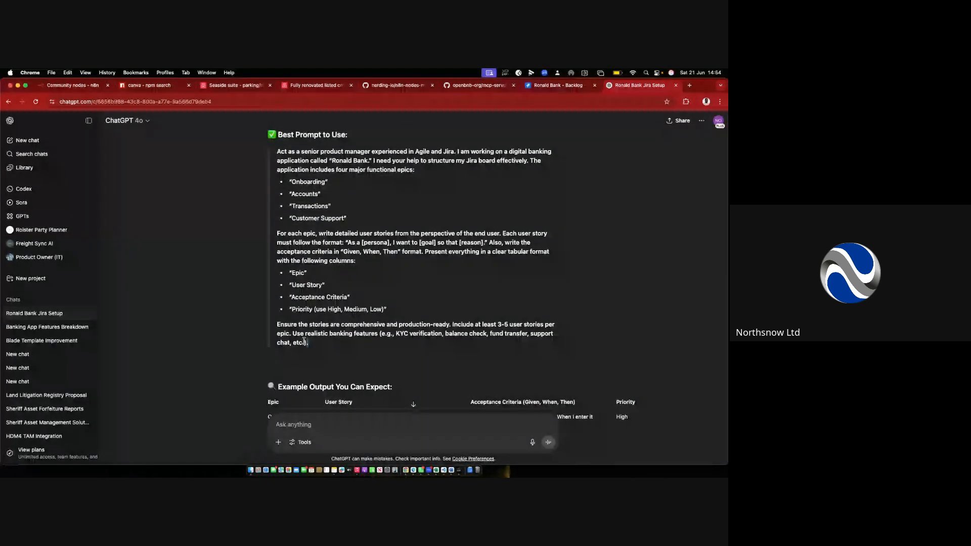
drag(304, 342, 277, 234)
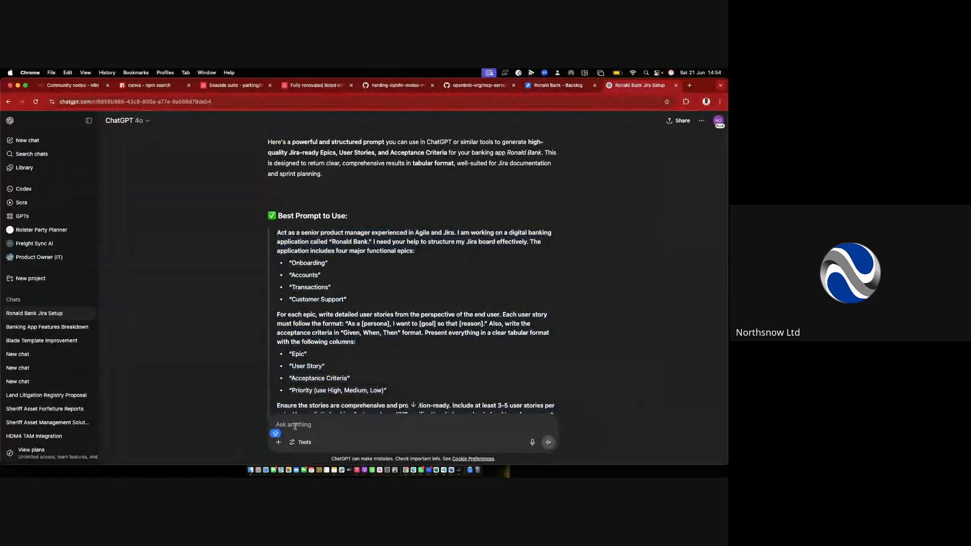
key(super+v)
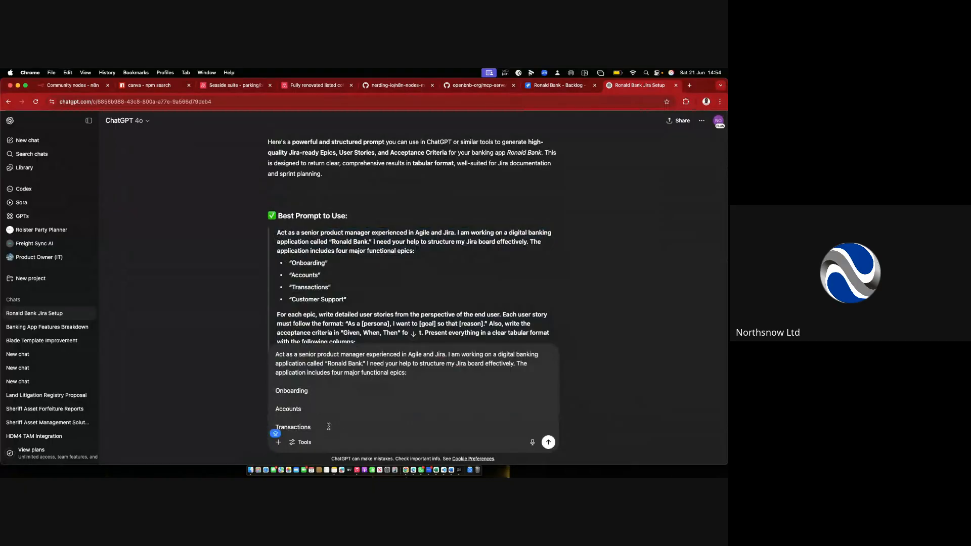
Add "MAKE SURE IT IS DETAILED AND ELABORATE" to the end of the pasted prompt and send it.
scroll(334, 420, down, 10)
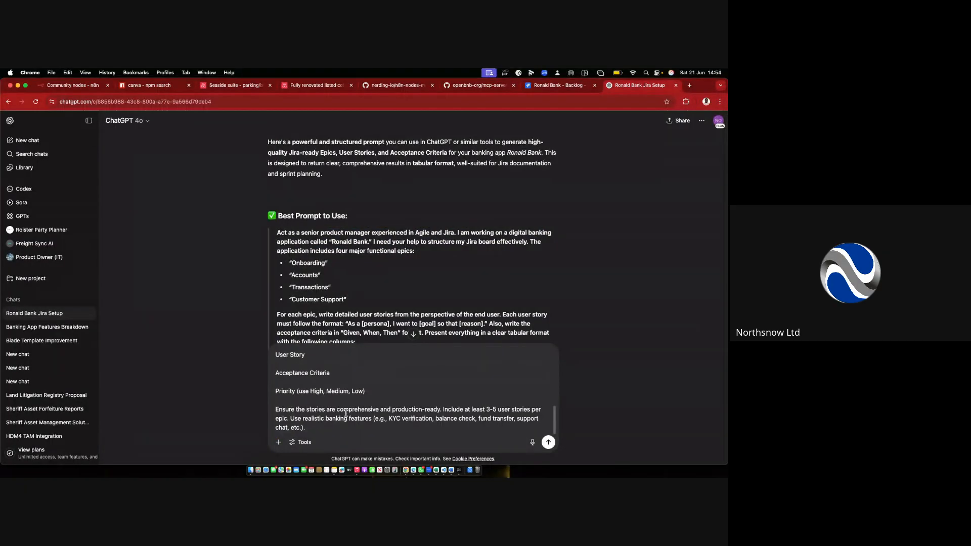
text(MAKE SU)
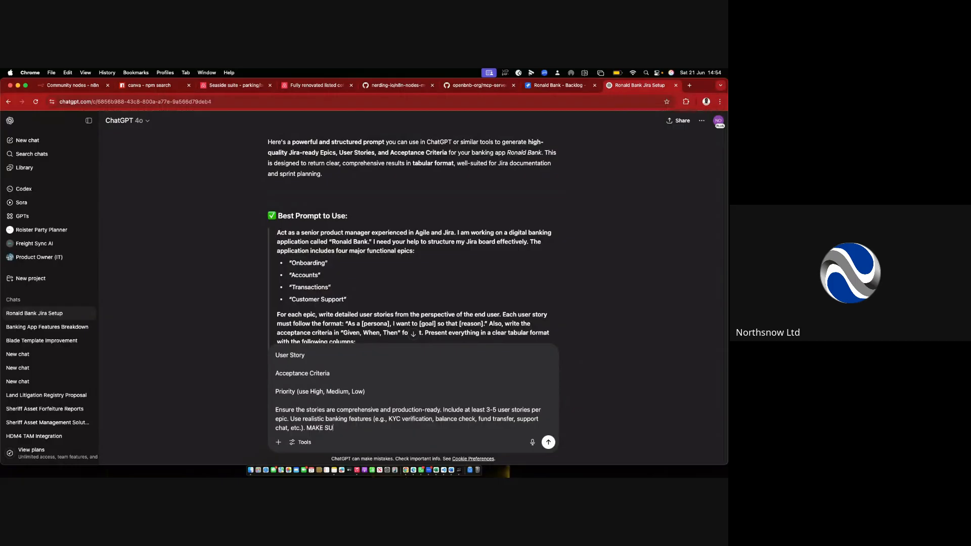
text(RE IT IS DETAILED AND ELABORATE)
key(Return)
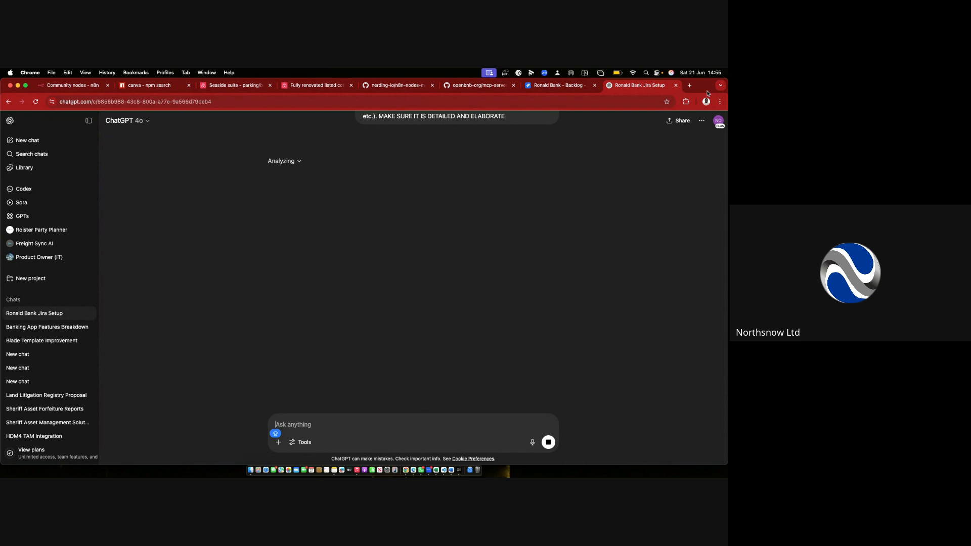
Search the web for "PROMPT LIBRARY" in a new browser tab and open Anthropic's Prompt Library.
click(689, 86)
text(PR)
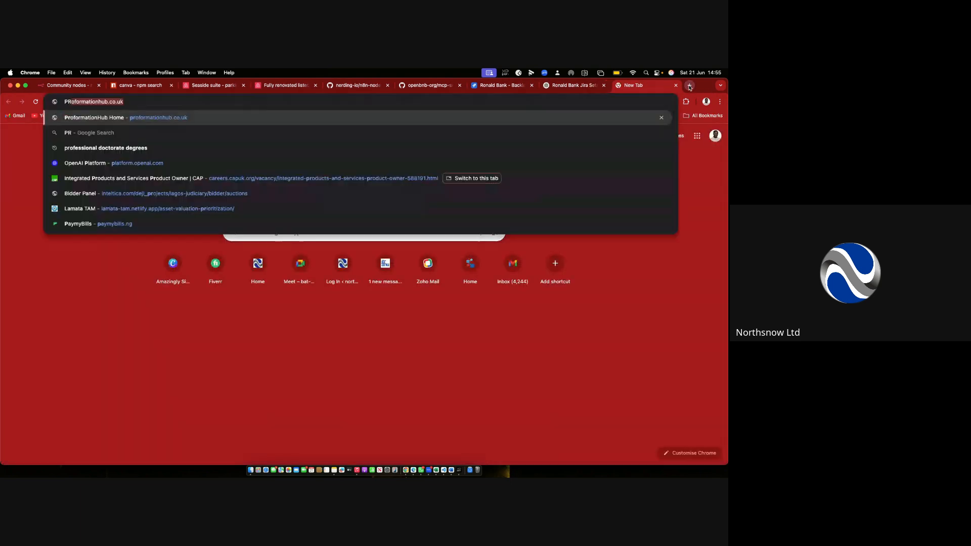
text(OMPT LIBT)
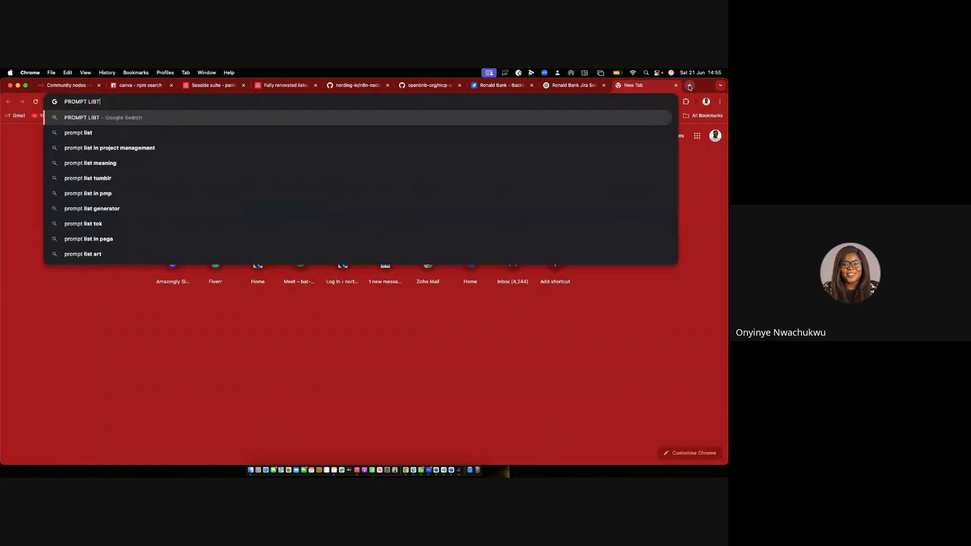
key(BackSpace)
text(R)
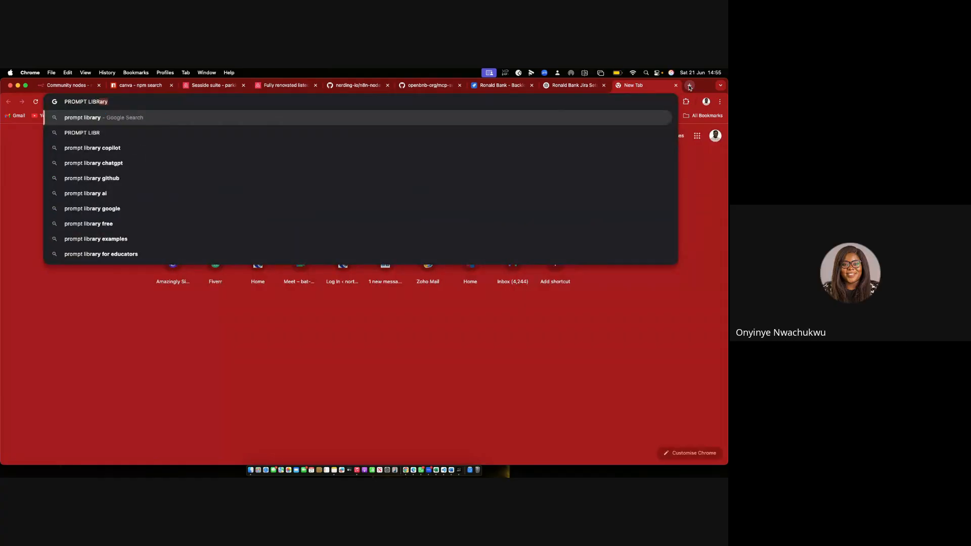
text(ARY)
key(Return)
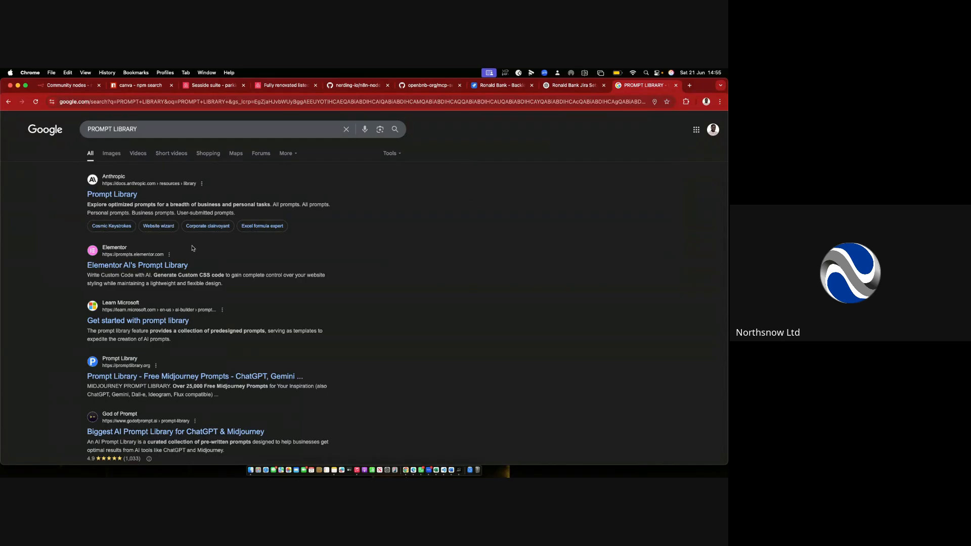
click(123, 199)
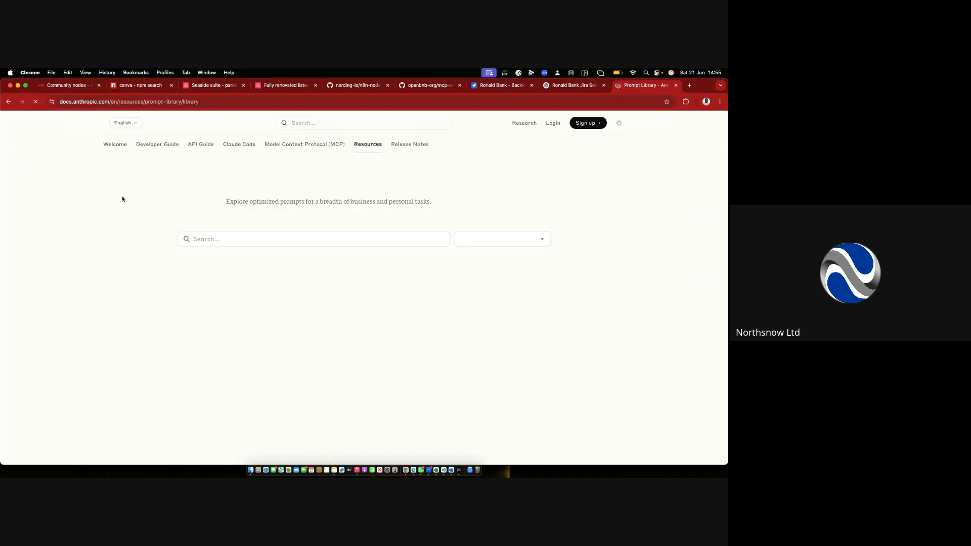
click(220, 241)
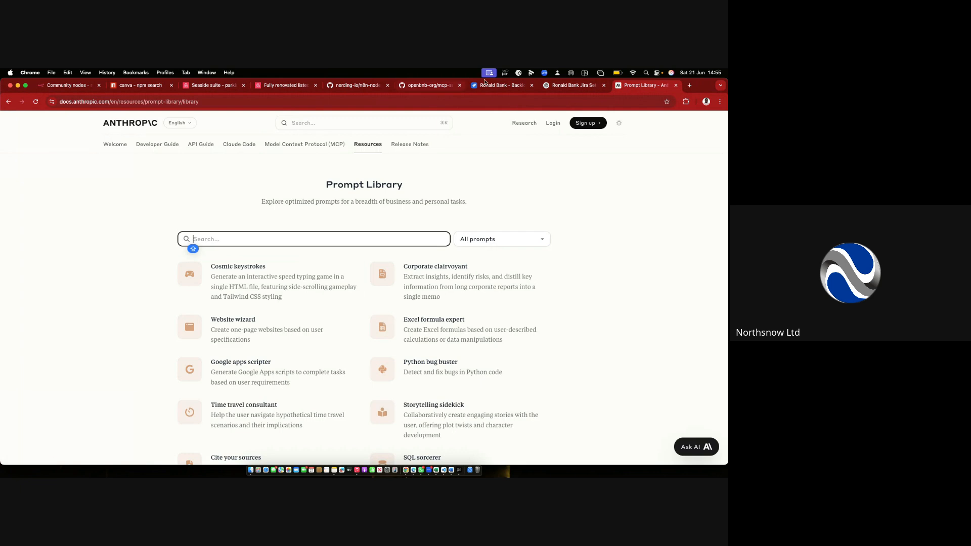
Return to ChatGPT and look through the generated Ronald Bank Jira Stories table.
click(549, 86)
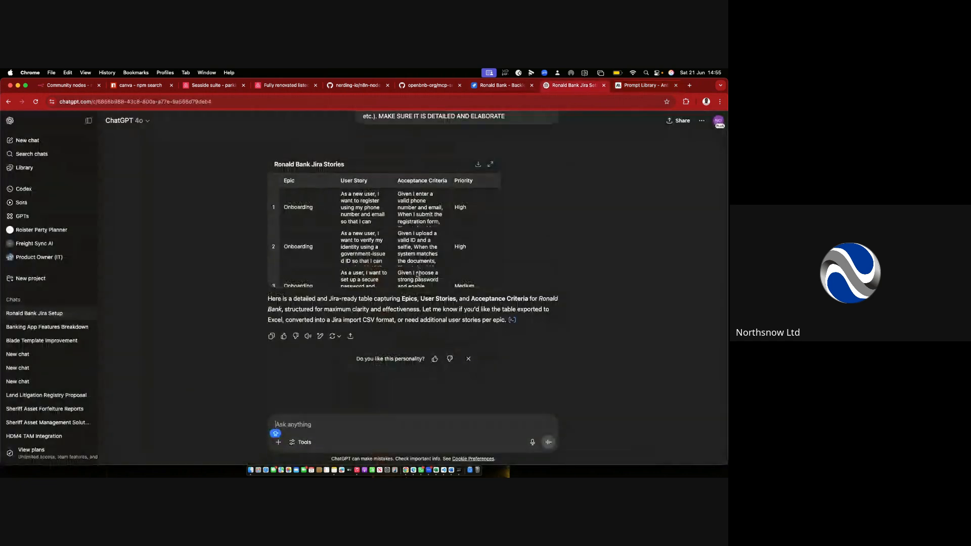
scroll(375, 255, down, 10)
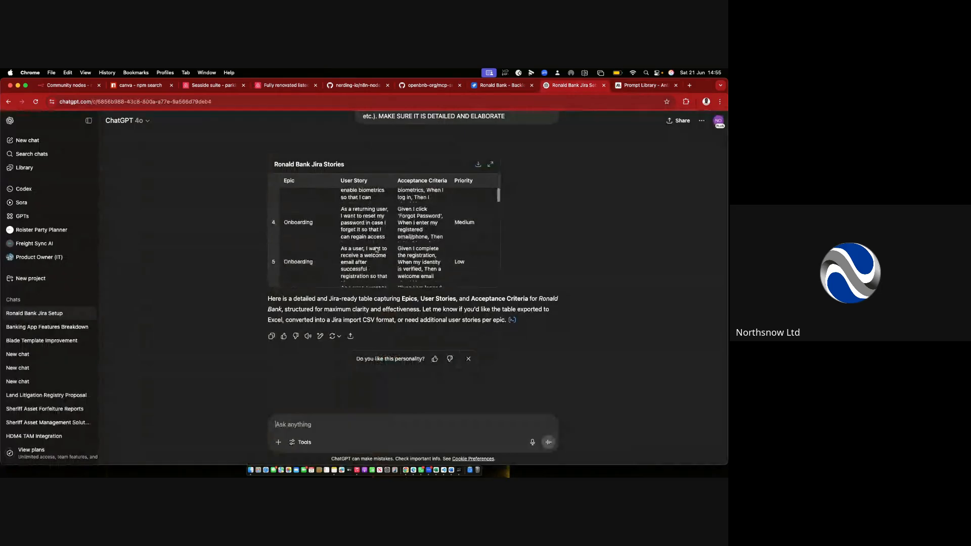
scroll(375, 249, up, 5)
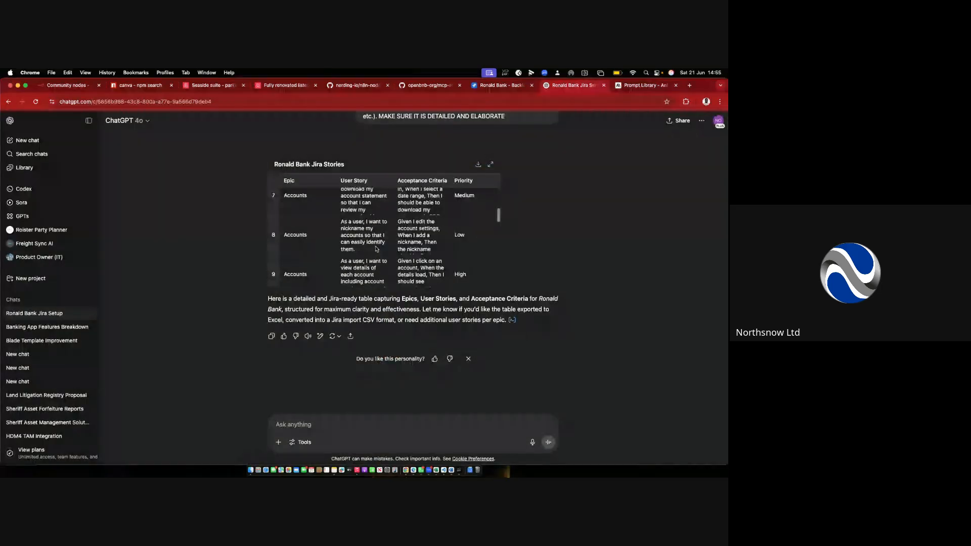
Reopen the "Banking App Features Breakdown" chat and compare its EPIC 1: Onboarding stories with the Jira backlog.
click(42, 327)
scroll(326, 204, up, 3)
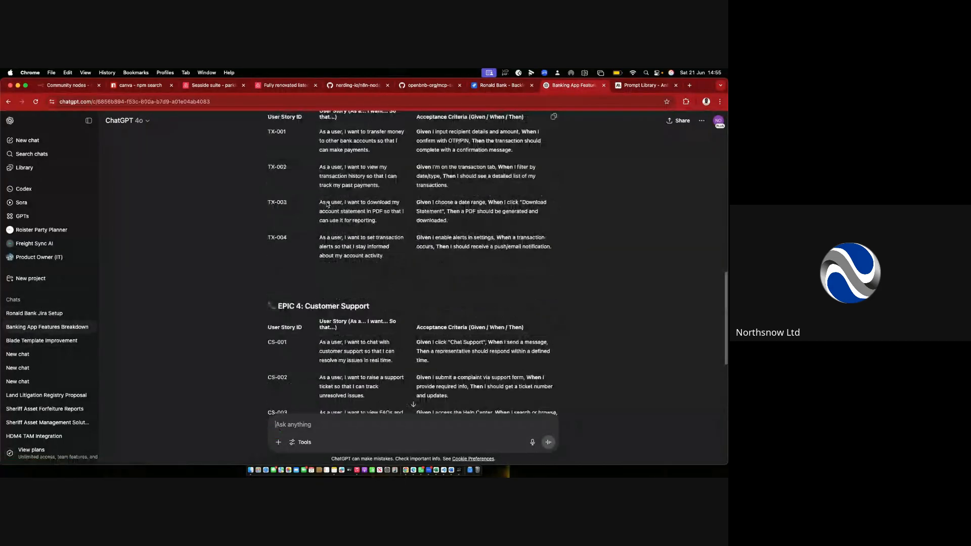
scroll(327, 204, up, 10)
scroll(333, 208, down, 5)
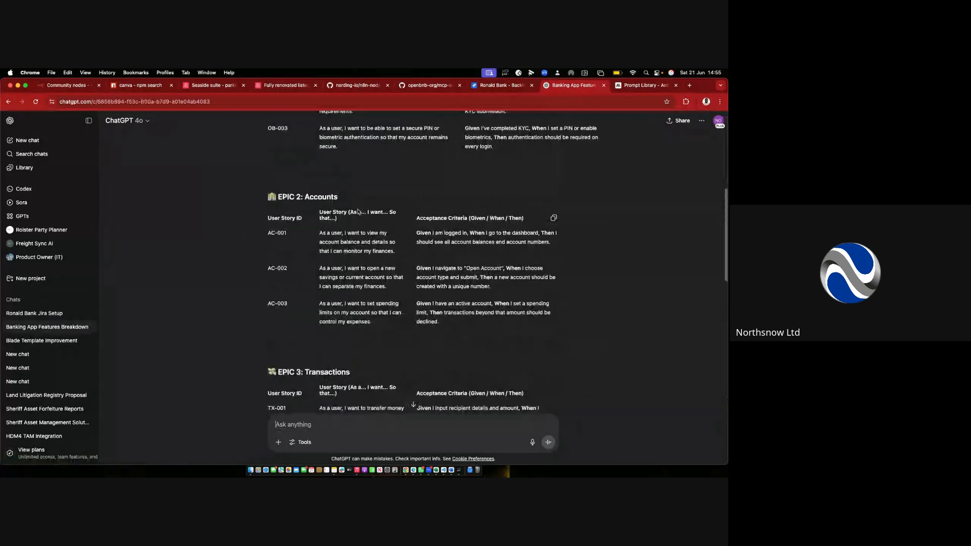
scroll(340, 212, up, 2)
drag(320, 199, 362, 217)
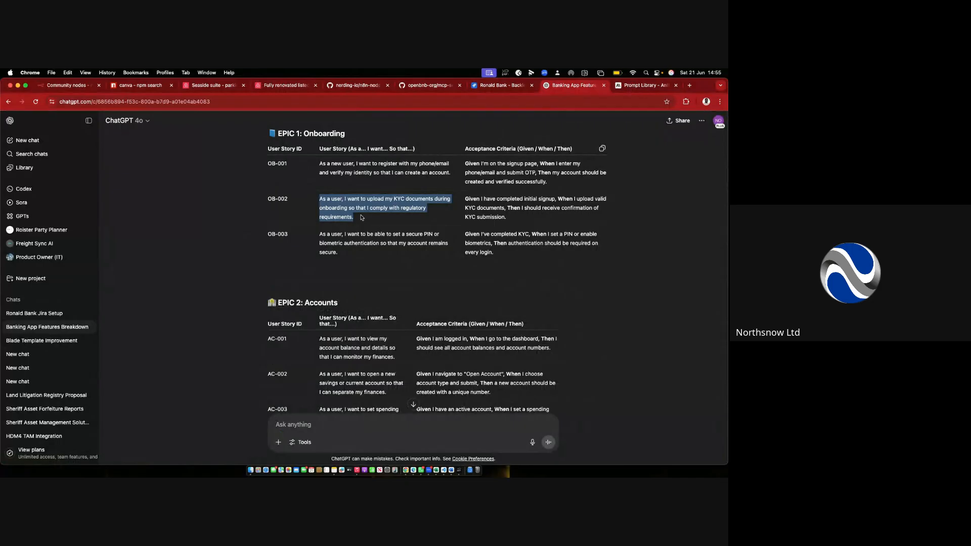
click(495, 85)
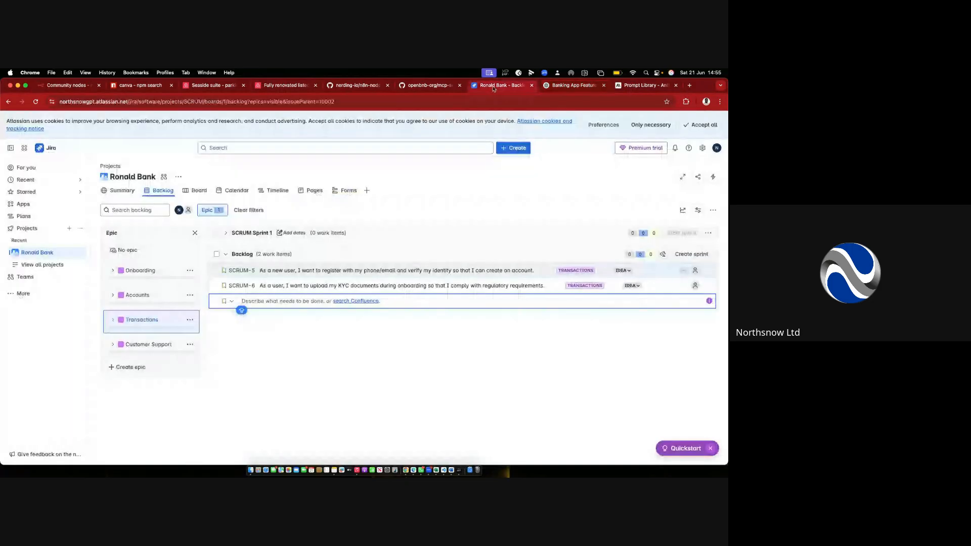
click(588, 88)
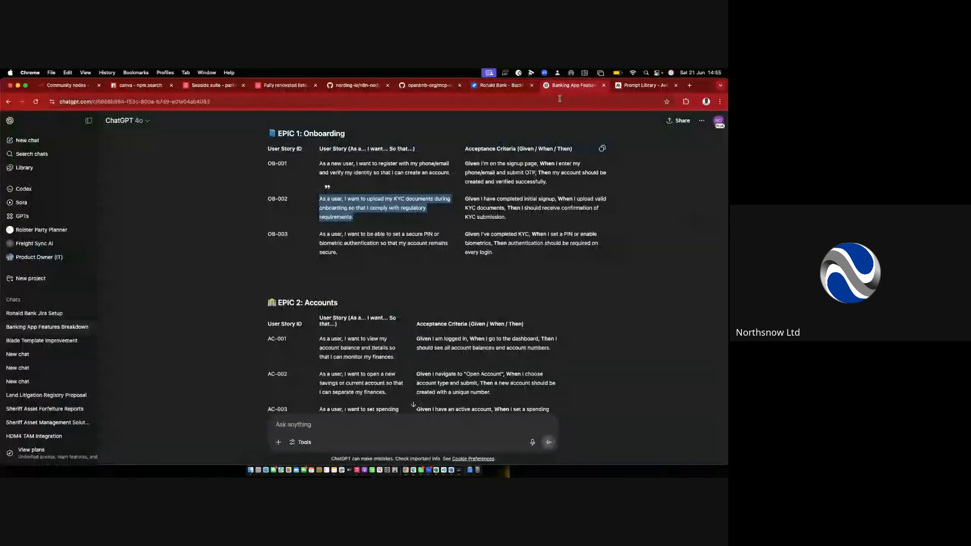
Copy the OB-003 user story about a secure PIN or biometric authentication and create it as a new story in the Jira backlog.
drag(320, 234, 340, 256)
key(ctrl+c)
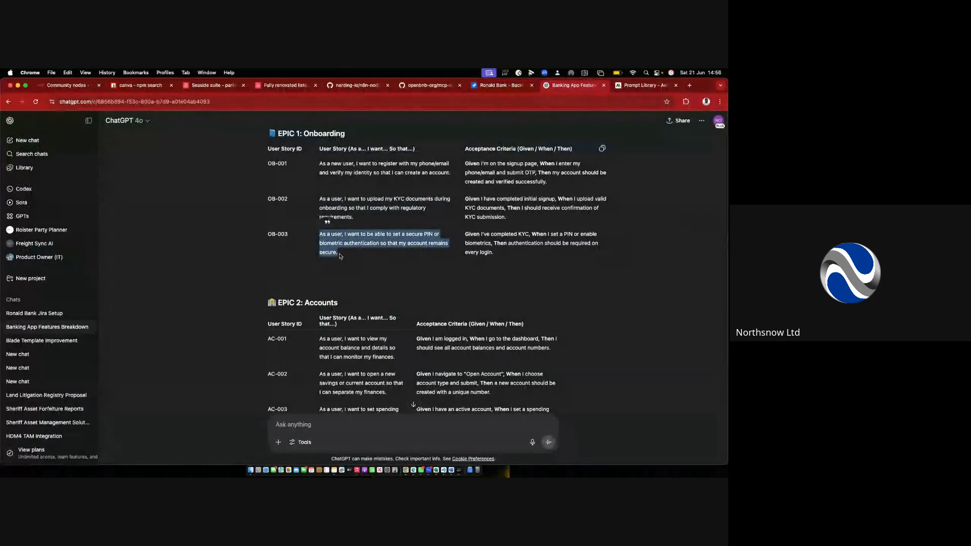
click(496, 85)
key(ctrl+v)
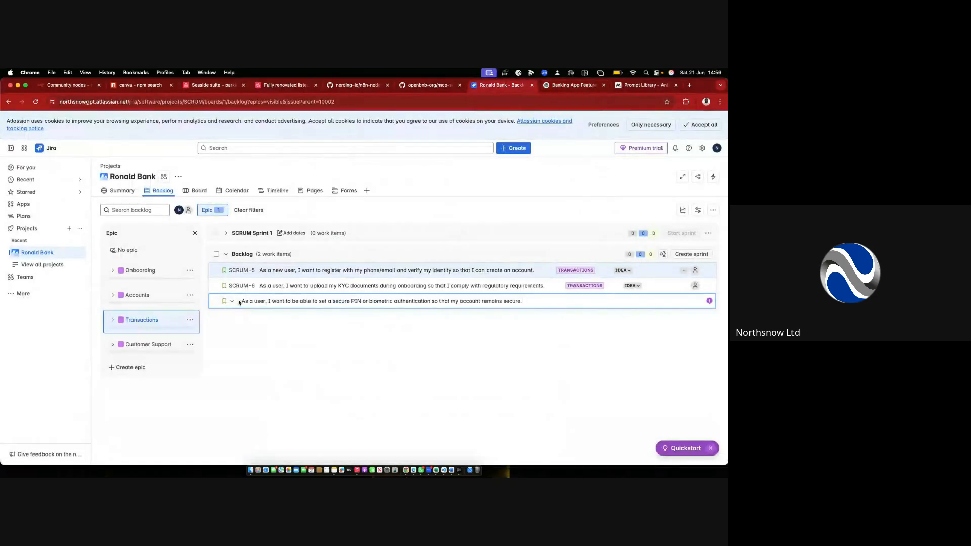
key(Return)
Copy the OB-003 acceptance criteria from the ChatGPT chat and return to the Jira backlog.
click(630, 88)
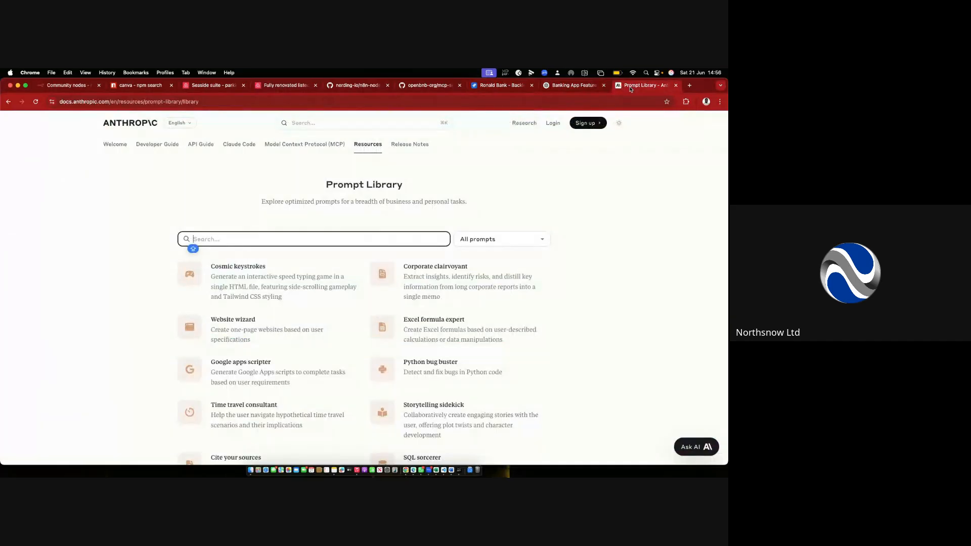
click(508, 88)
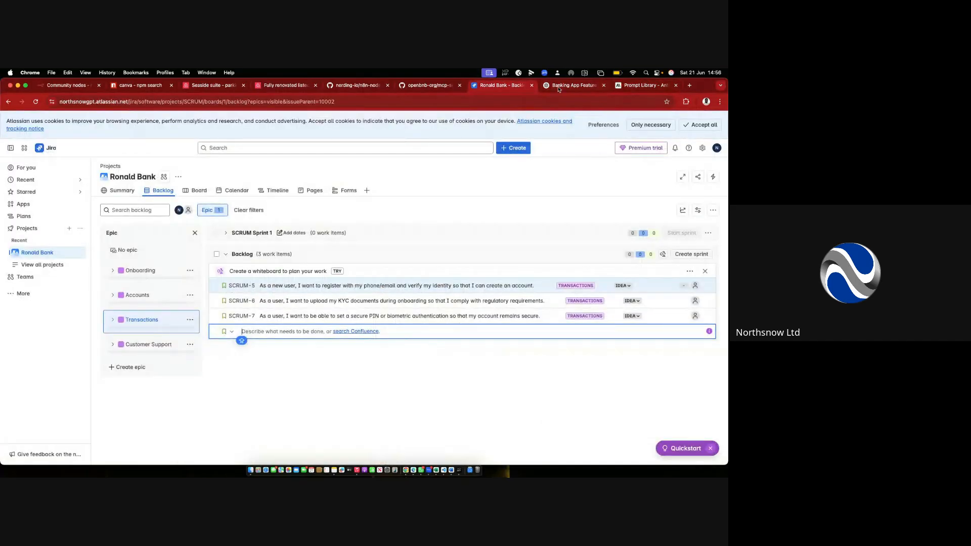
click(558, 86)
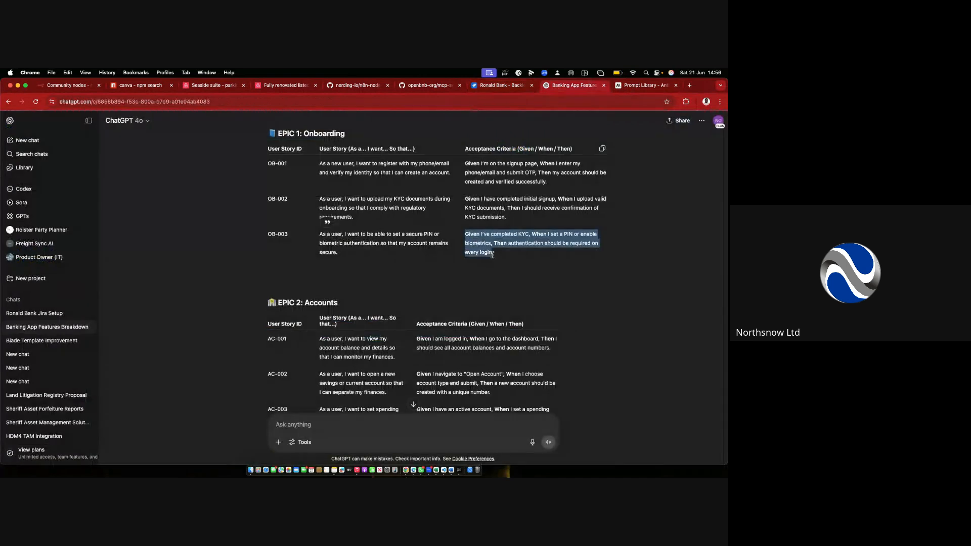
click(497, 87)
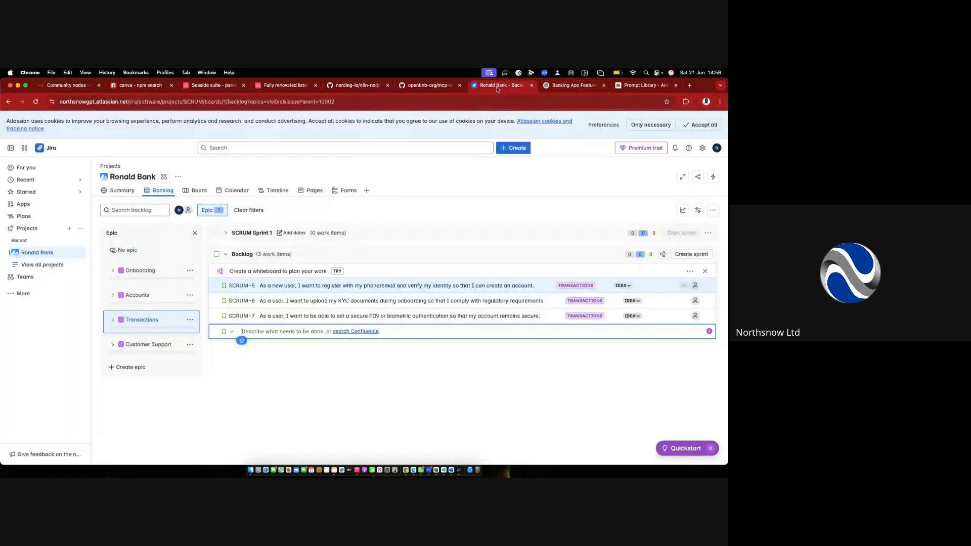
Give SCRUM-7 a description of "AC:" followed by the copied Given/When/Then criteria, save it and close the work item.
click(602, 315)
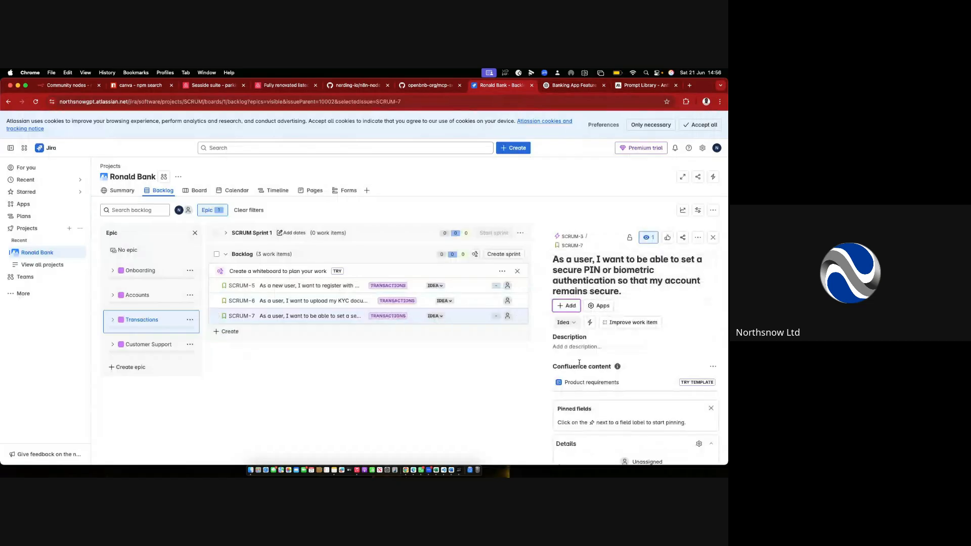
click(579, 347)
text(AC)
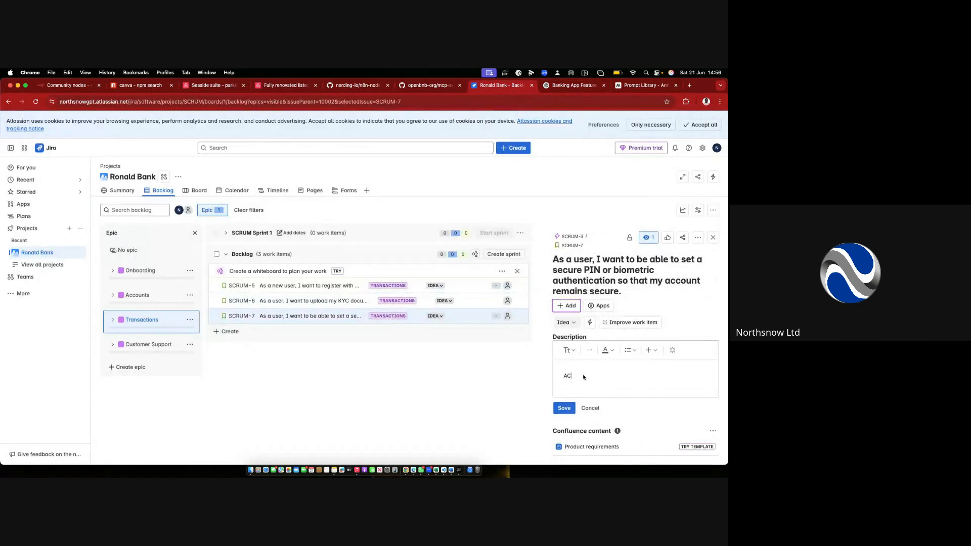
text(:)
key(Return)
key(Return)
text(Given I've completed KYC, When I set a PIN or enable biometrics, Then authentication should be required on every login.)
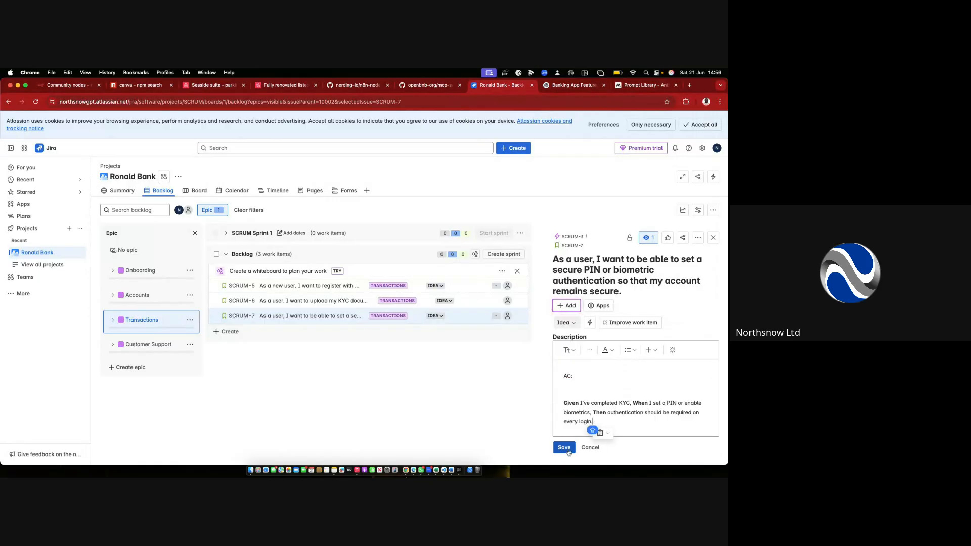
click(564, 448)
click(713, 237)
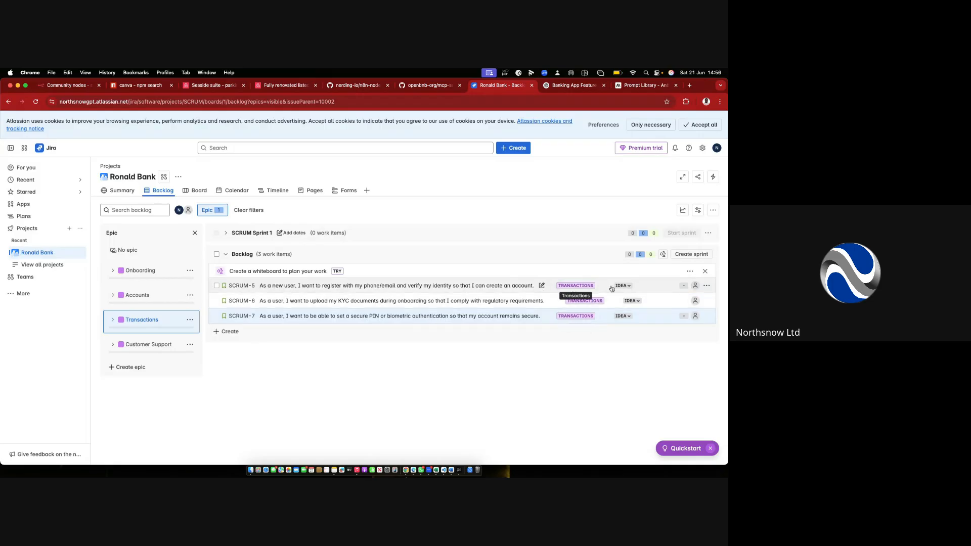
Change the parent epic of SCRUM-5, SCRUM-6 and SCRUM-7 to Onboarding.
click(581, 286)
key(Return)
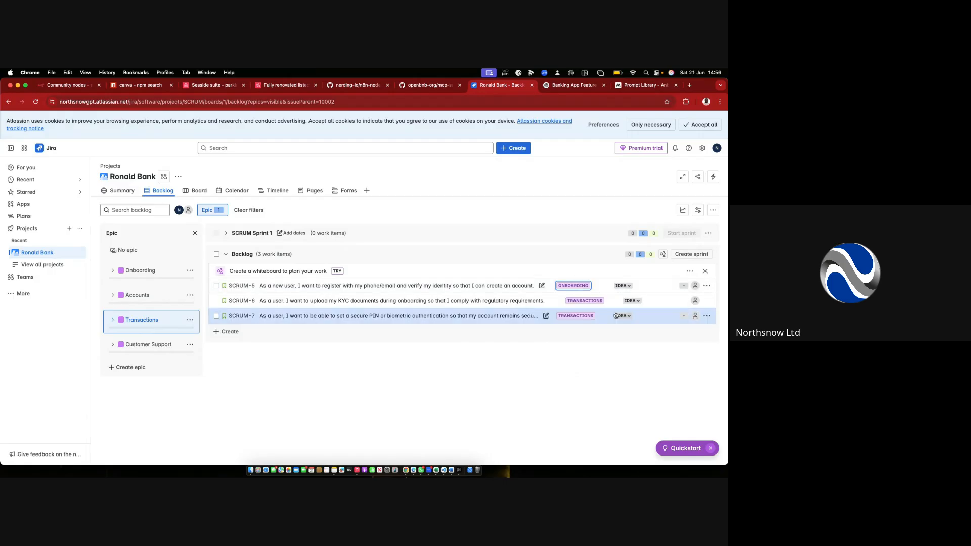
click(578, 292)
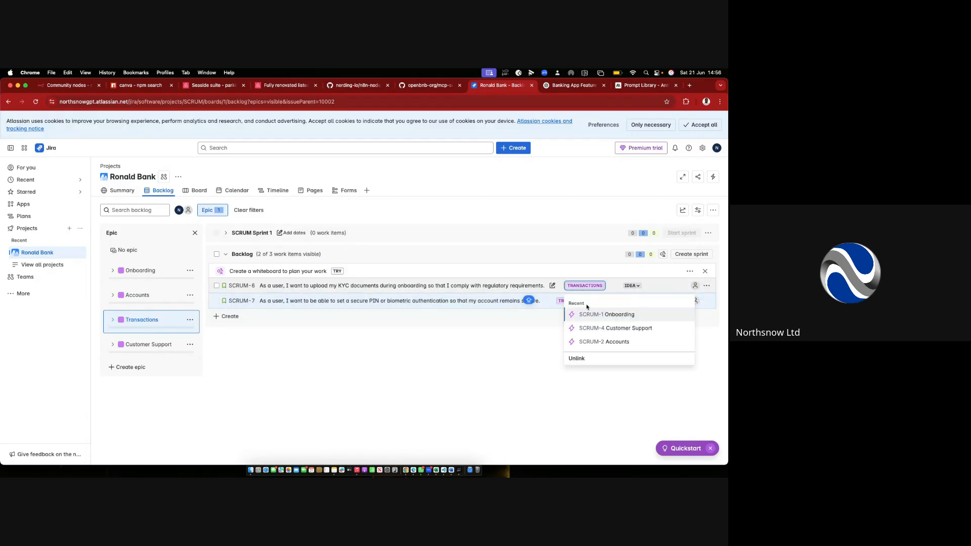
key(Return)
click(578, 286)
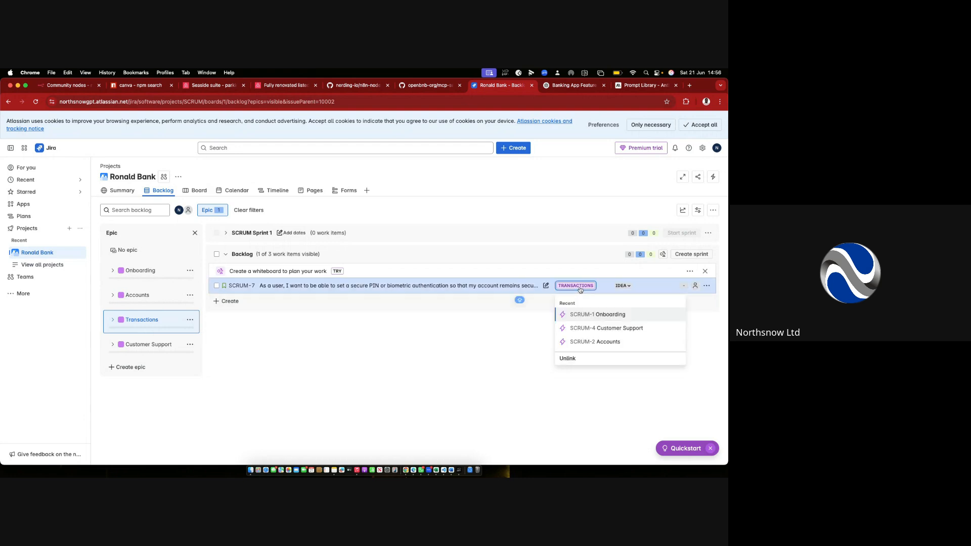
click(594, 316)
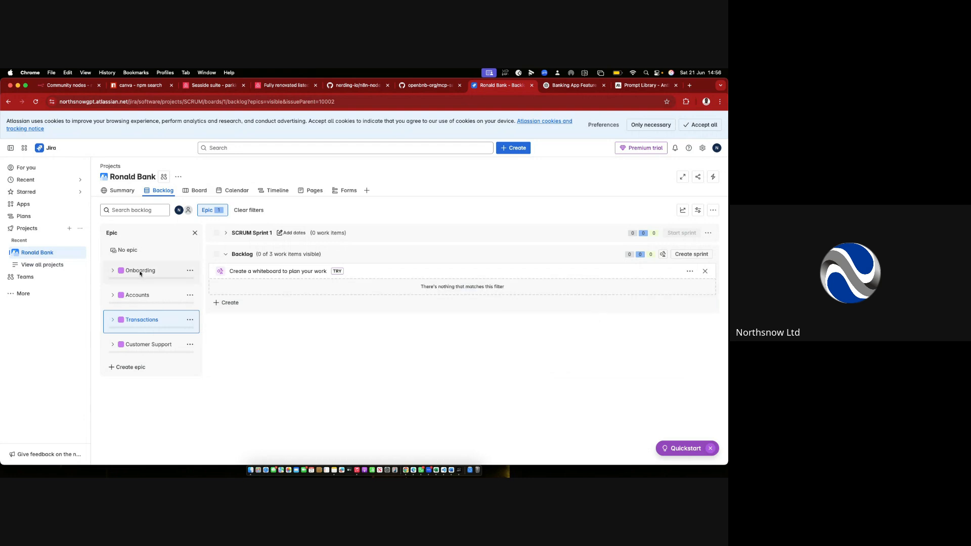
Clear the Transactions epic filter, and filter the backlog by all four epics: Onboarding, Accounts, Transactions and Customer Support.
click(156, 321)
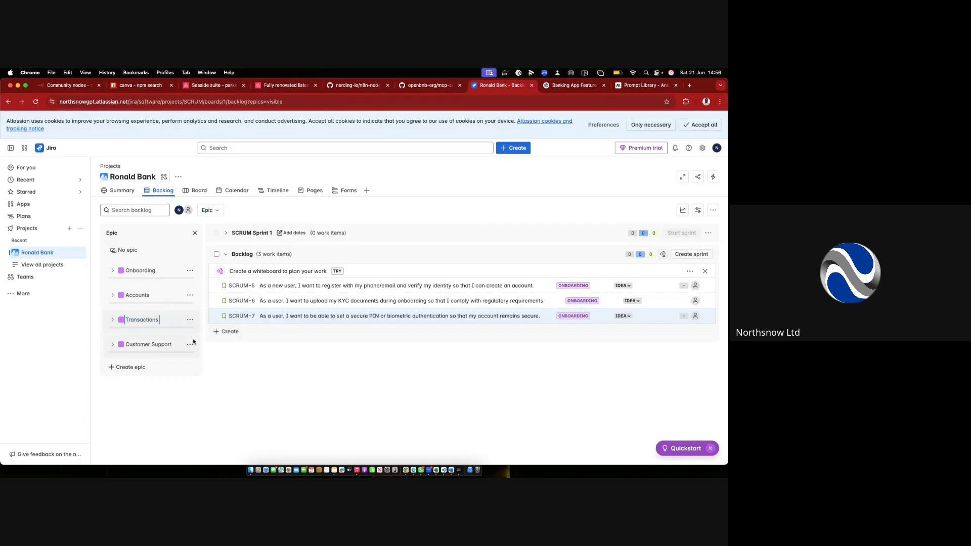
click(154, 271)
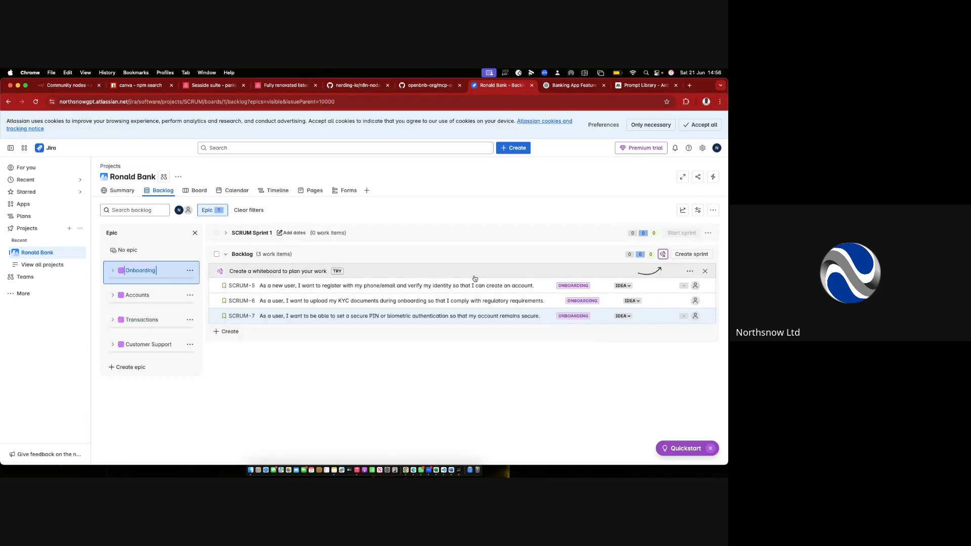
click(160, 295)
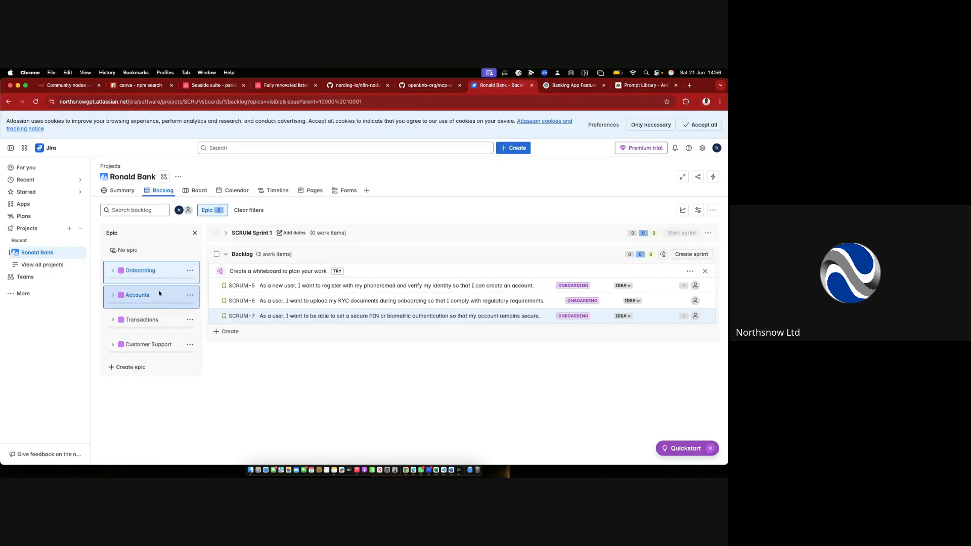
click(166, 325)
click(152, 344)
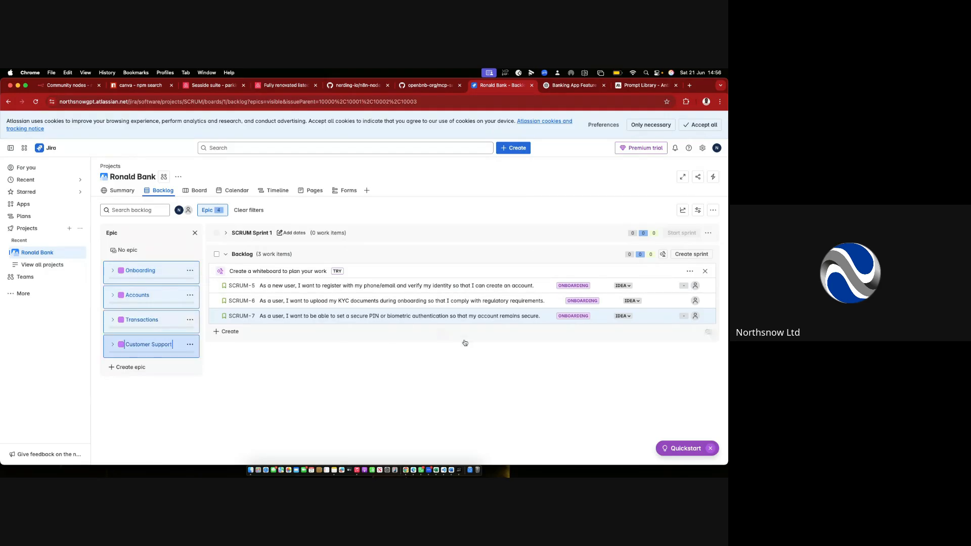
Check the status options available for SCRUM-5 without changing its status, and expand SCRUM Sprint 1 above the backlog.
click(624, 286)
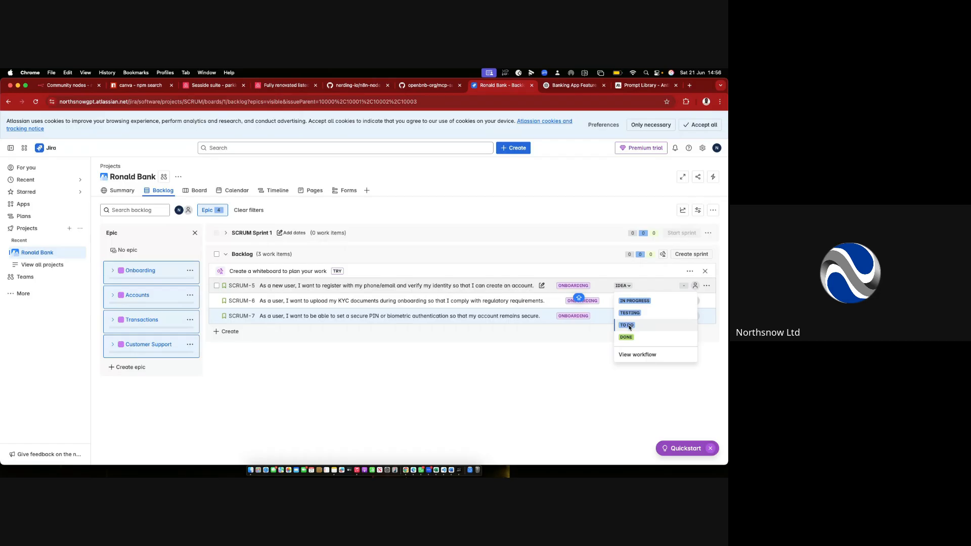
click(613, 291)
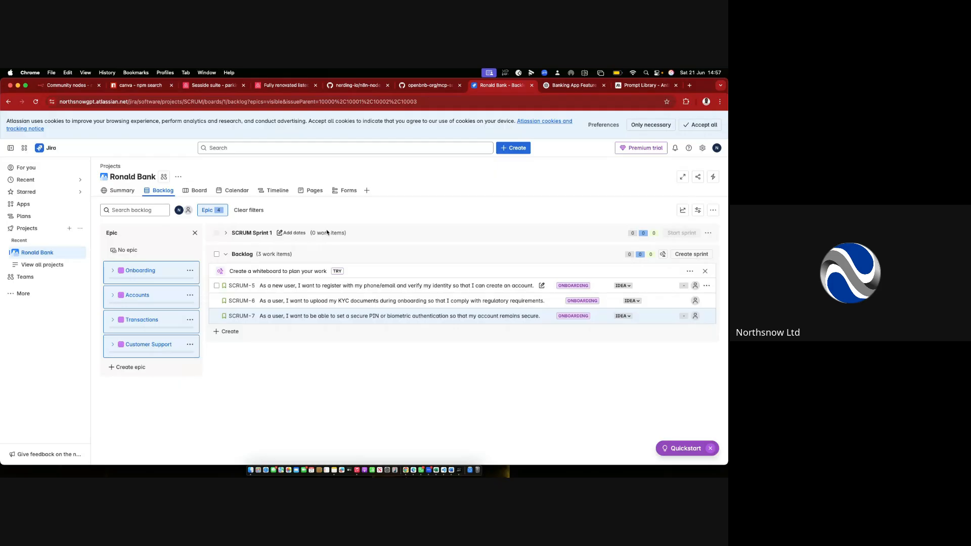
click(226, 234)
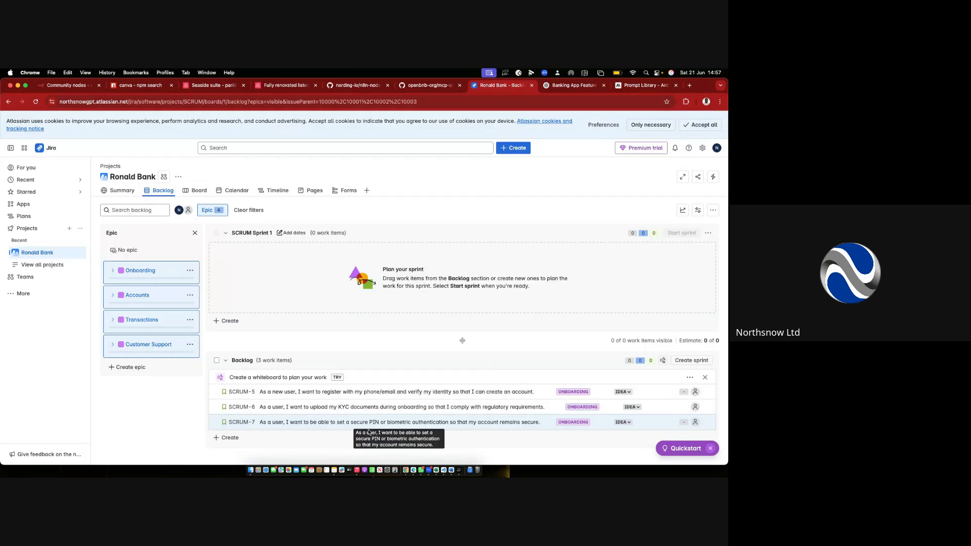
Open SCRUM-5 to review its user story summary and acceptance criteria, and close it without editing.
click(505, 392)
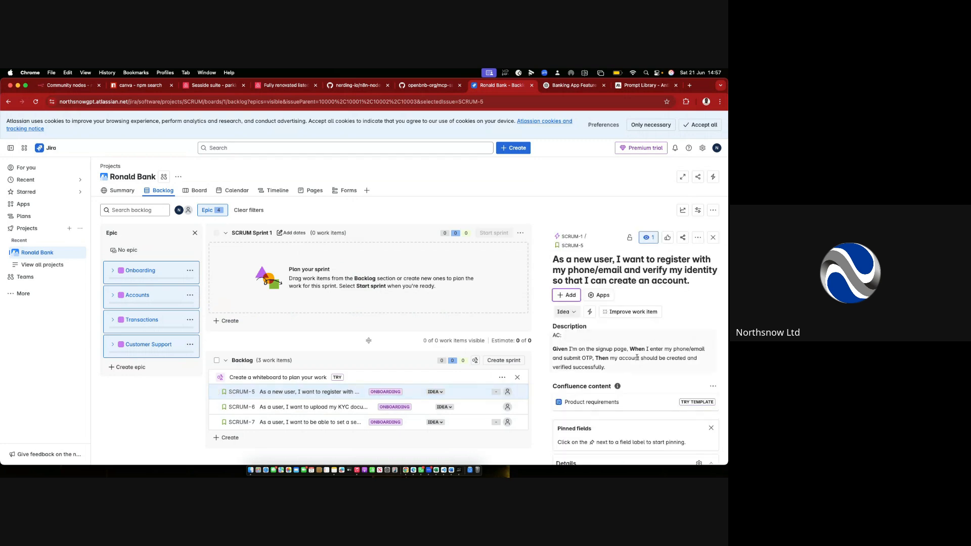
click(712, 238)
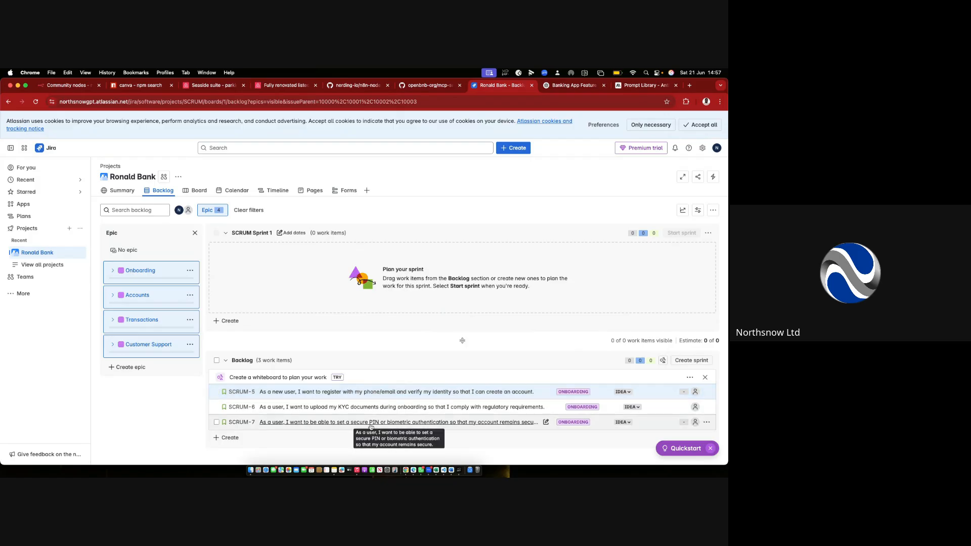
click(511, 391)
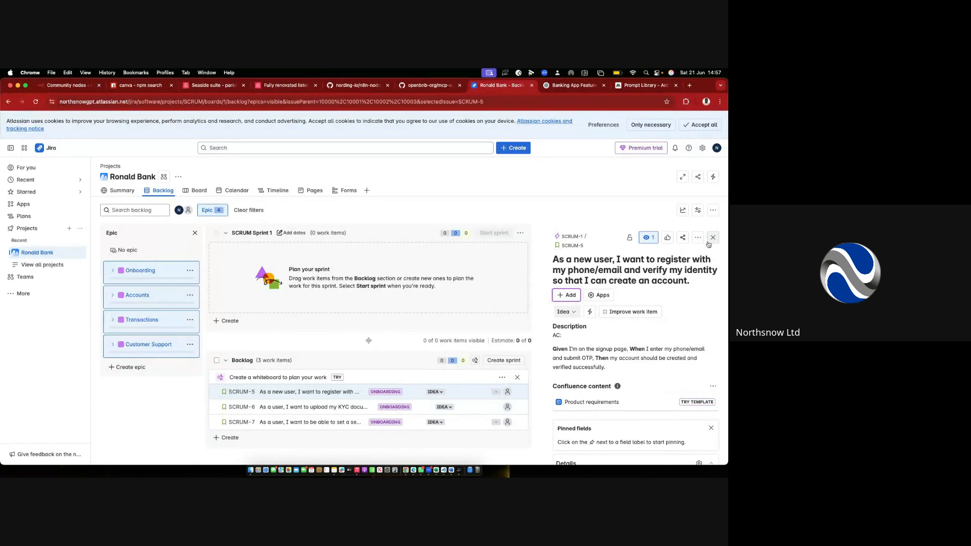
drag(554, 259, 697, 286)
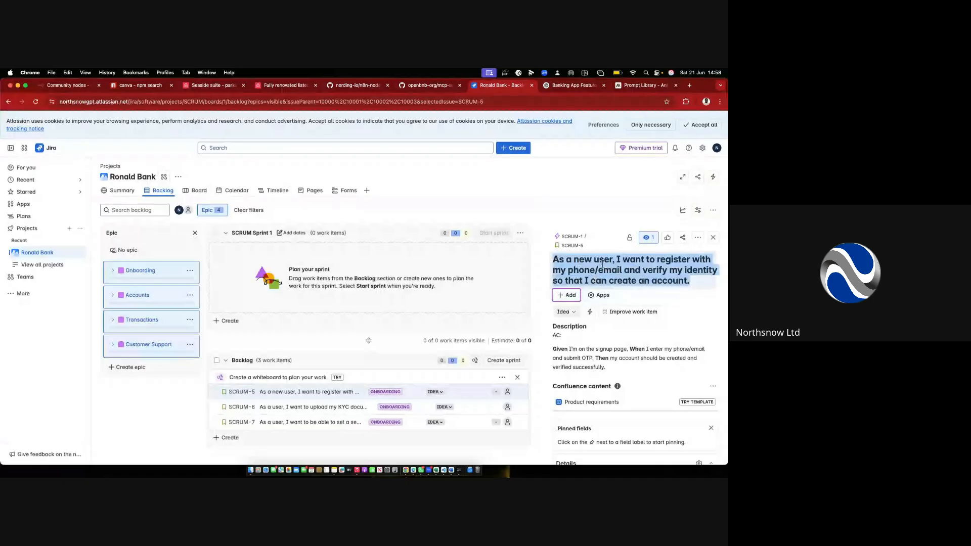
click(710, 260)
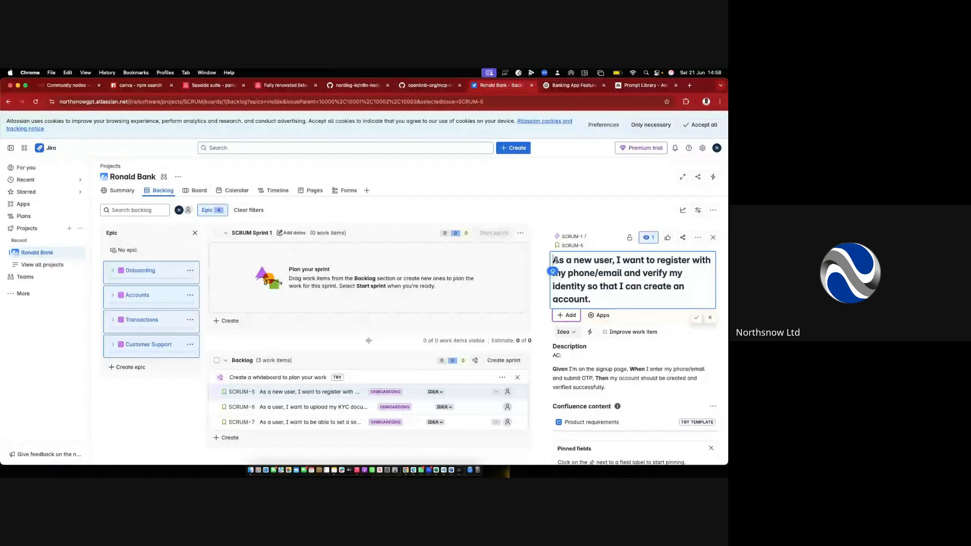
mouse_move(555, 260)
mouse_down()
mouse_move(713, 261)
mouse_move(578, 275)
mouse_move(628, 275)
mouse_move(592, 300)
mouse_move(555, 283)
mouse_move(554, 263)
mouse_up()
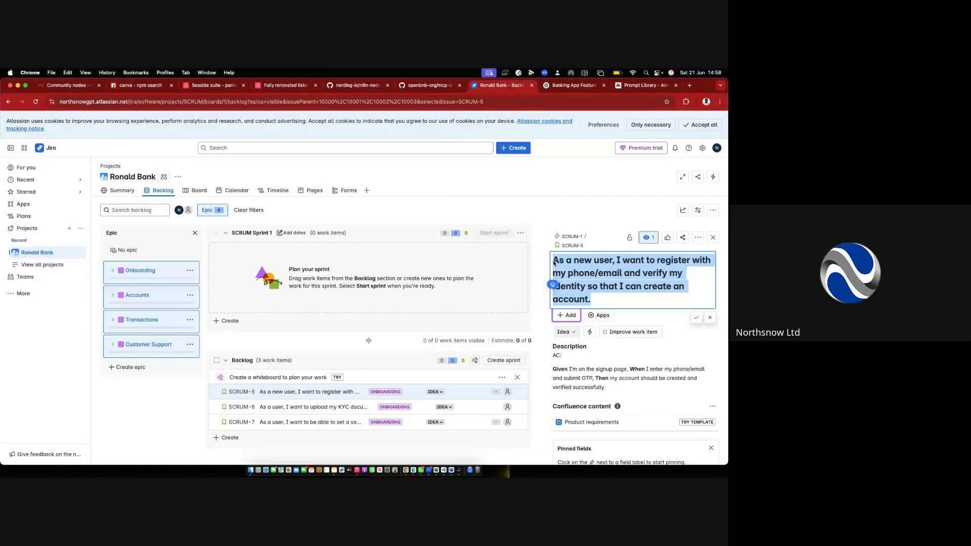
click(713, 238)
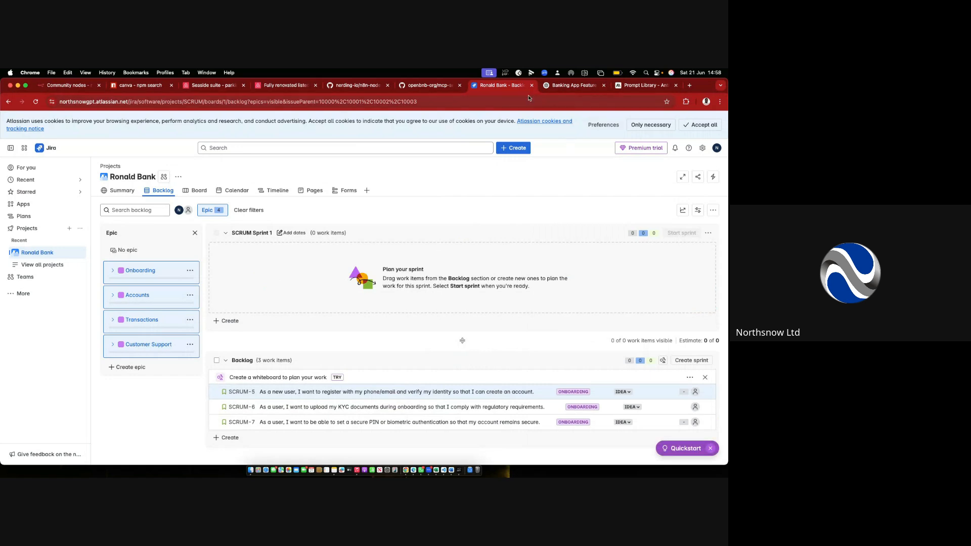
Switch to ChatGPT and send "THIS USER STORIES ARE TOO BIG , FURTEHR SLICE THEM PROPERLY SO WE IT CAN STREAMLINES AND ADD THE ACCEPTANCE CRITERIA TO IT".
click(568, 87)
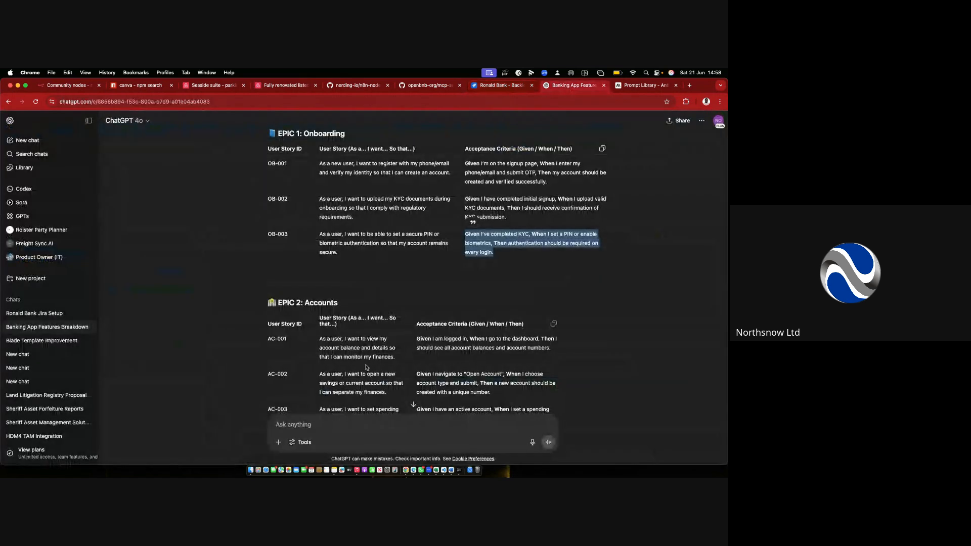
scroll(450, 363, down, 3)
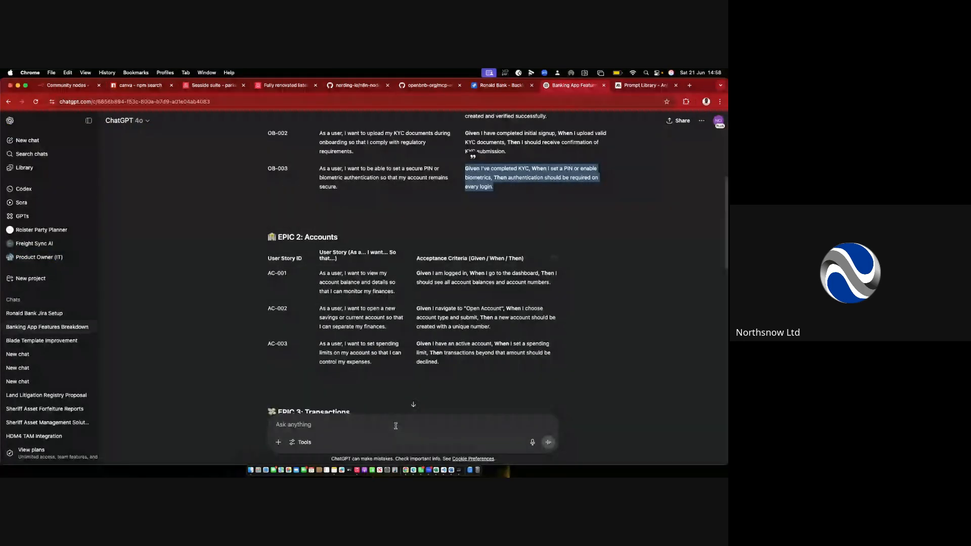
click(396, 426)
text(T)
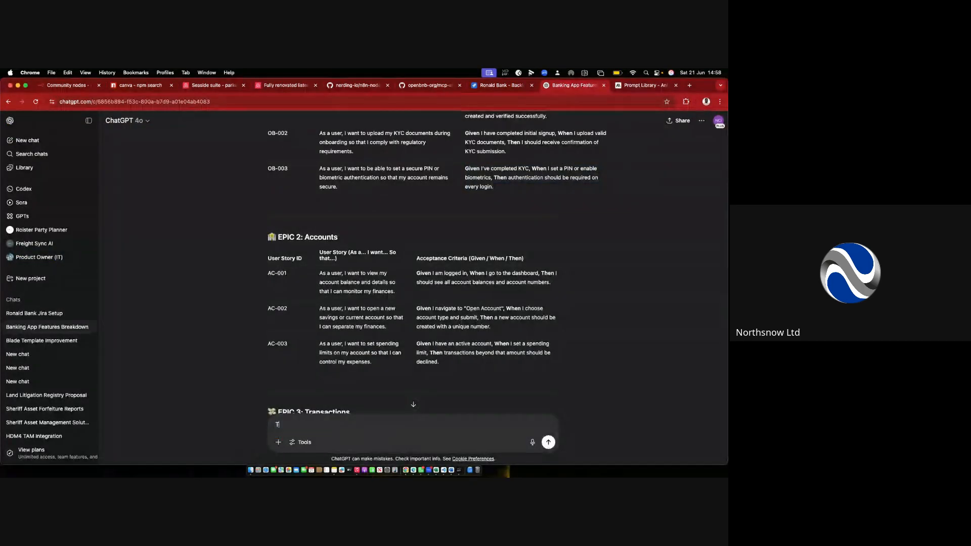
text(HIS USER STORIES ARE T)
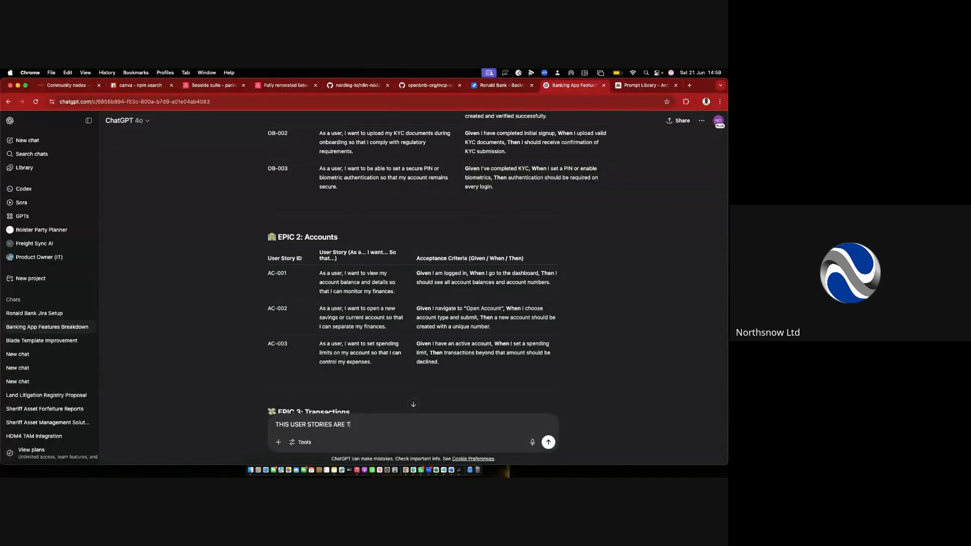
text(OO BIG , FURTEHR SLICE THEM PRO)
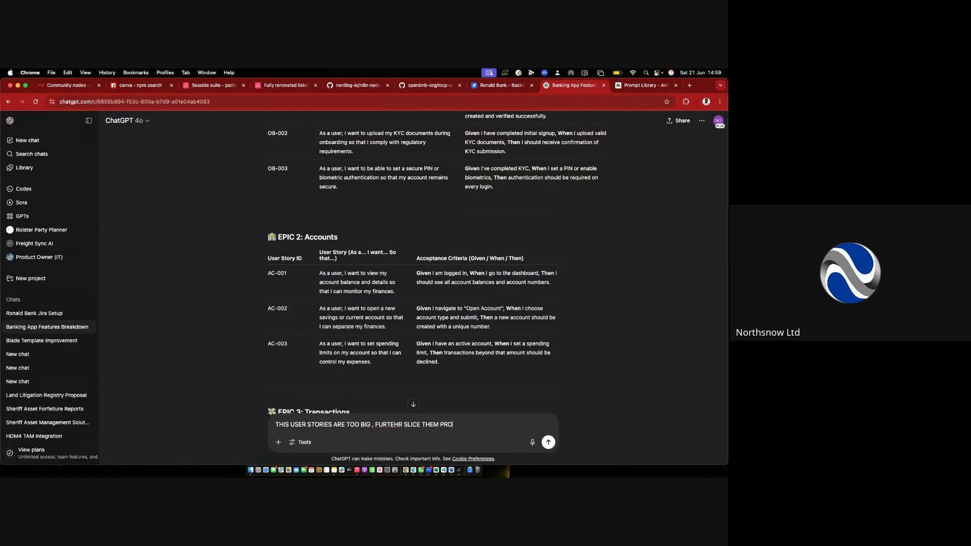
text(PERLY SO WE IT CAN STREAMLINES AND )
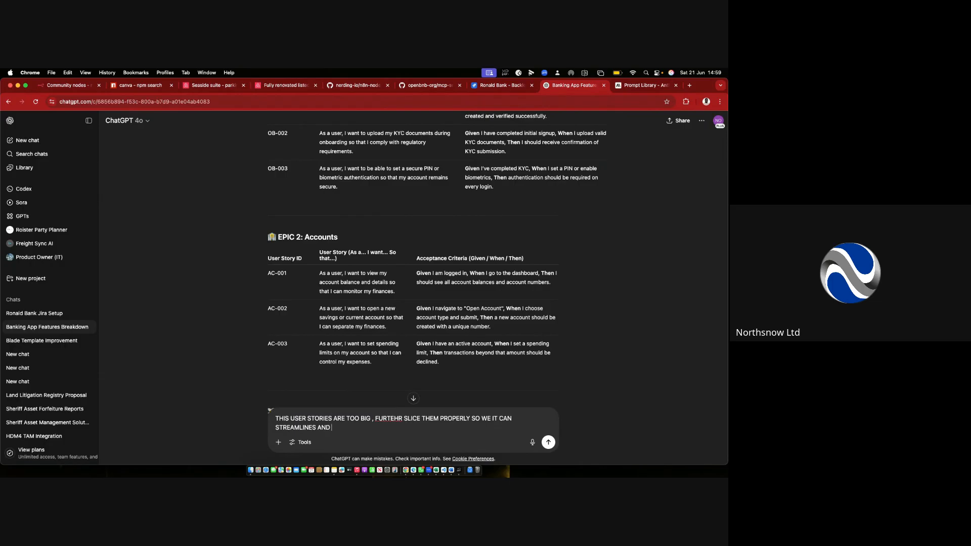
text(ADD THE ACCEPTANCE CRITERIA TO )
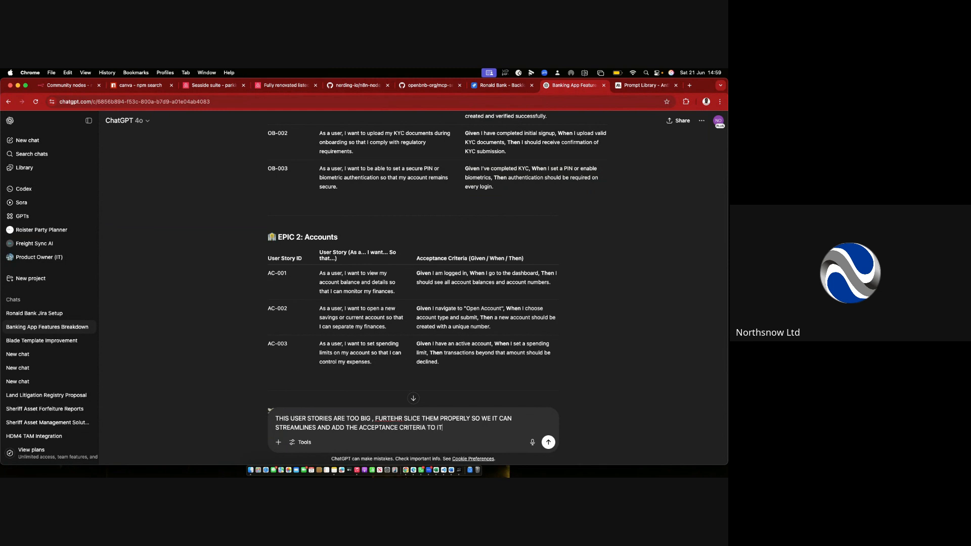
text(IT)
key(Return)
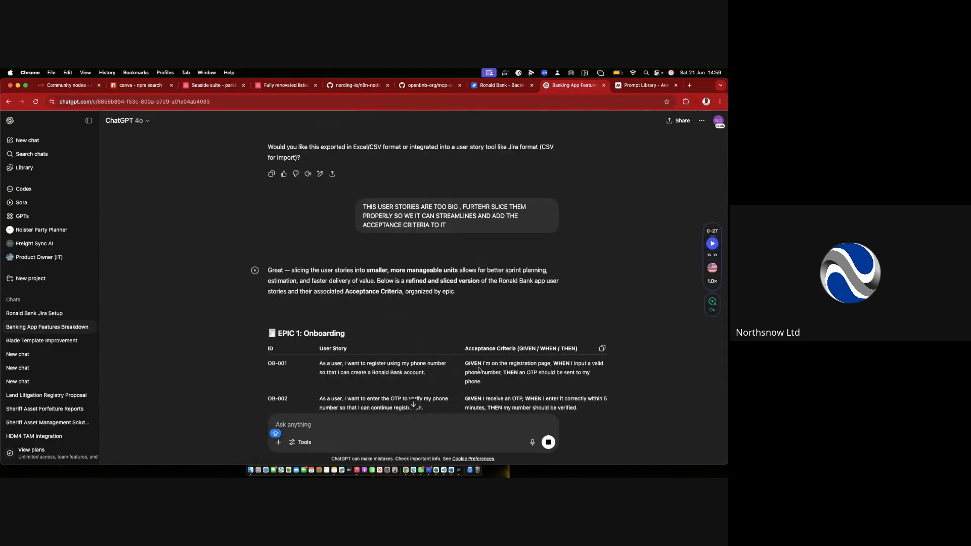
Read through the newly sliced Onboarding user stories OB-001 to OB-004 in the ChatGPT reply.
scroll(426, 334, down, 4)
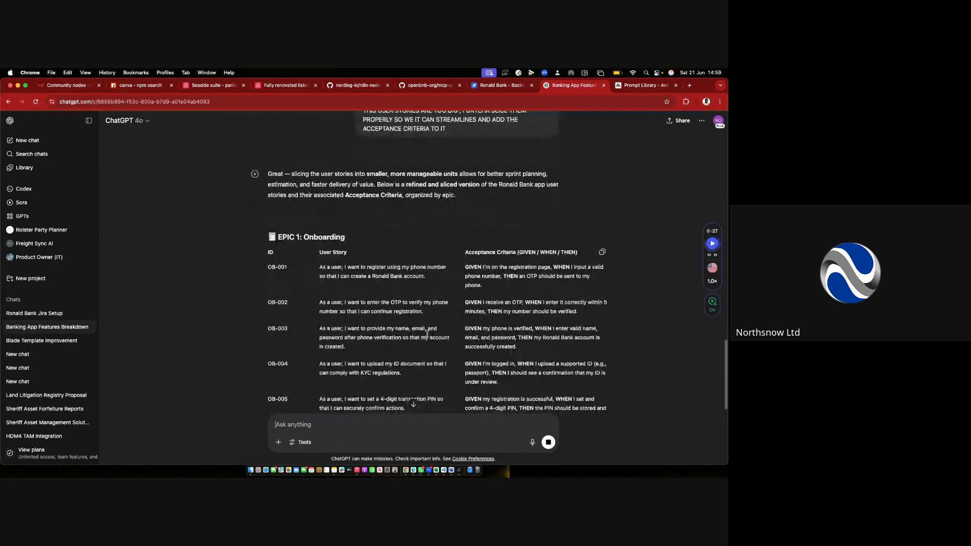
click(712, 243)
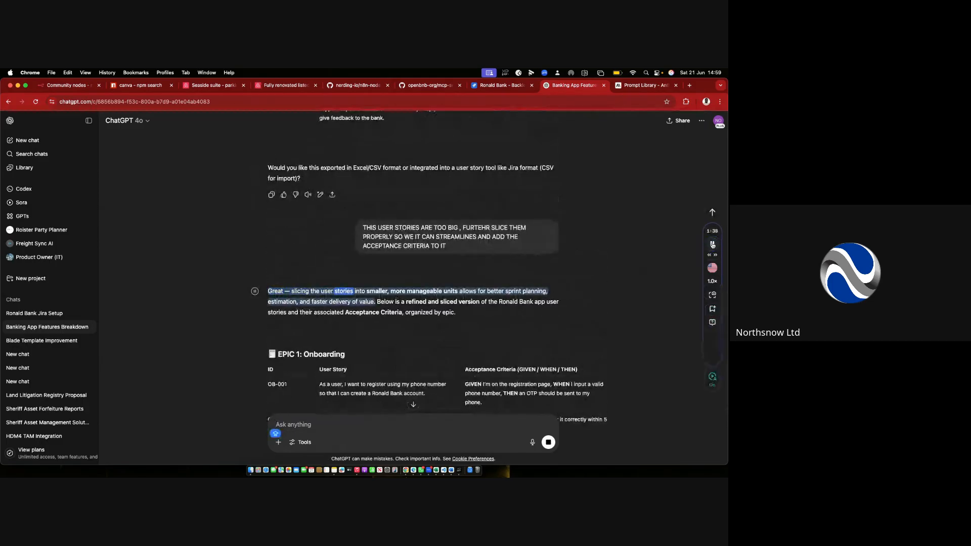
click(712, 244)
scroll(428, 239, down, 10)
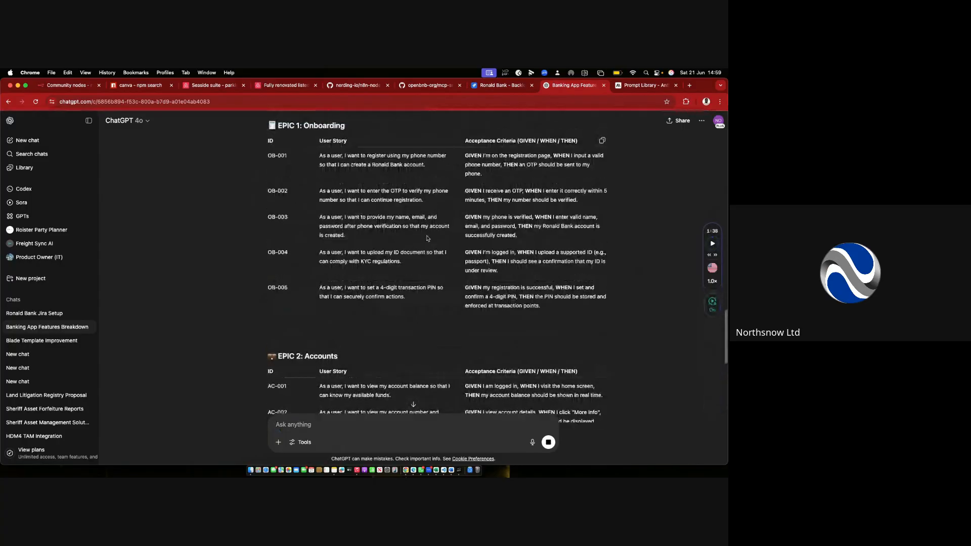
scroll(428, 238, up, 2)
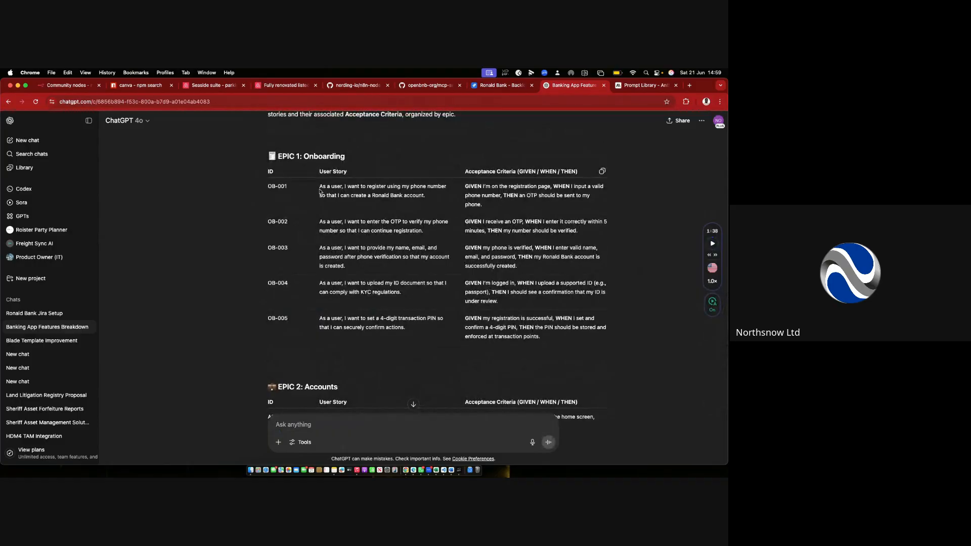
drag(320, 191, 426, 195)
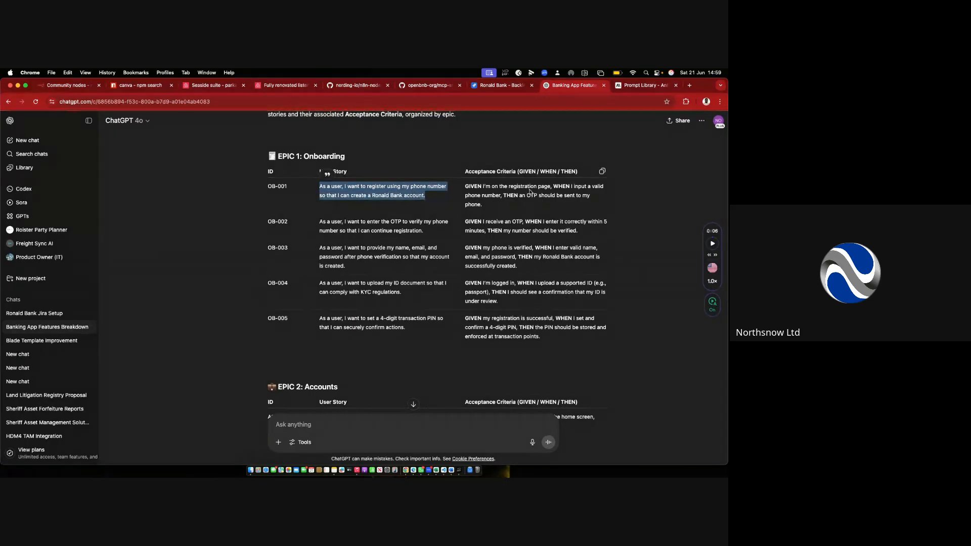
click(335, 223)
drag(320, 223, 445, 227)
click(368, 253)
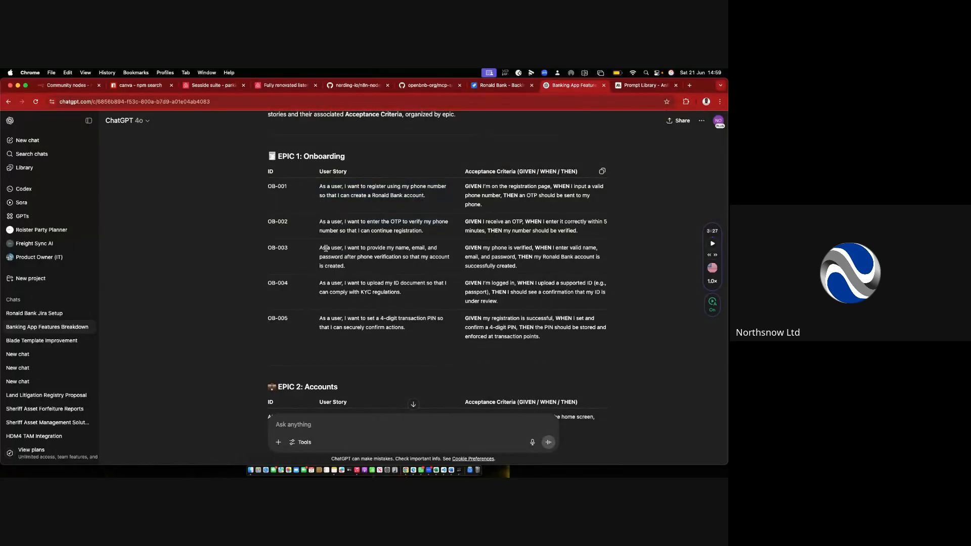
drag(318, 249, 445, 259)
drag(319, 283, 407, 304)
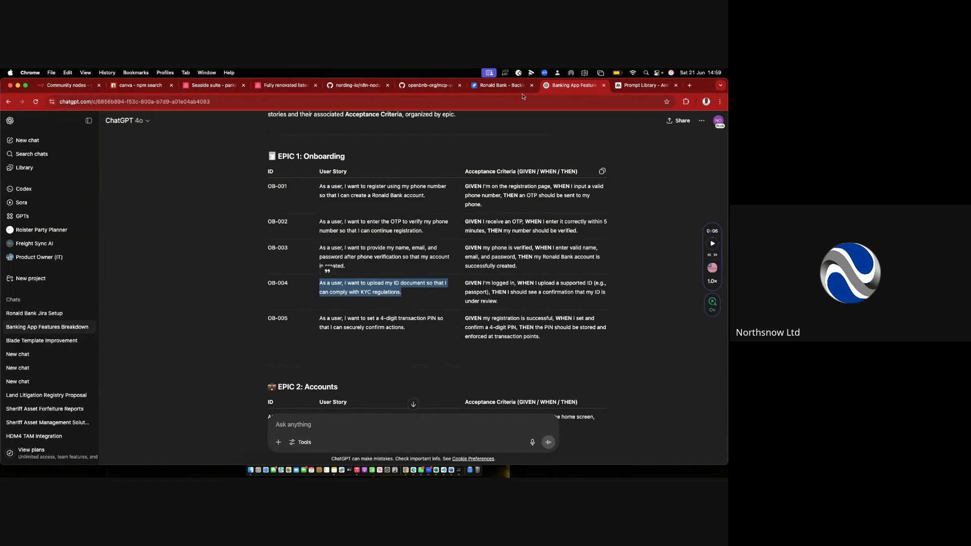
Return to the Jira backlog and move SCRUM-5 and SCRUM-6 into SCRUM Sprint 1.
click(509, 85)
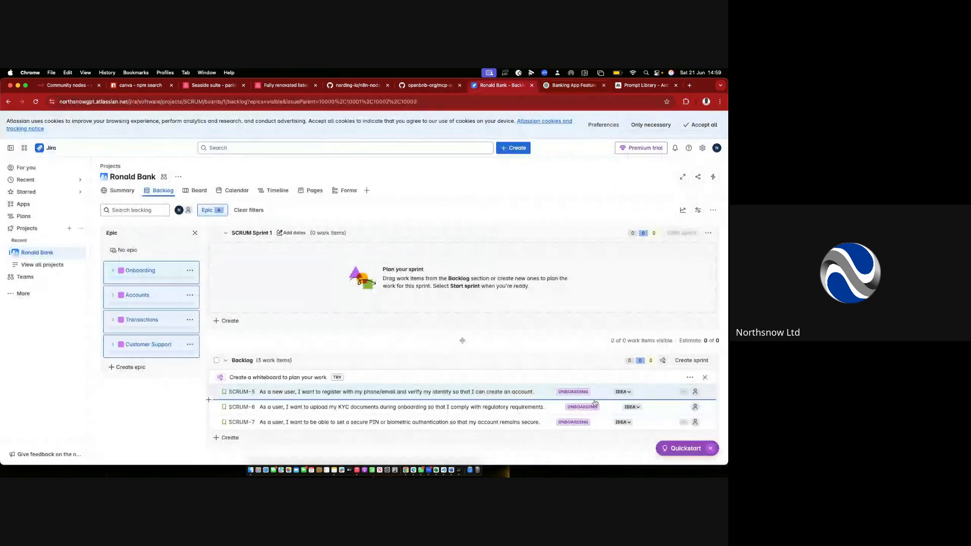
scroll(596, 403, down, 1)
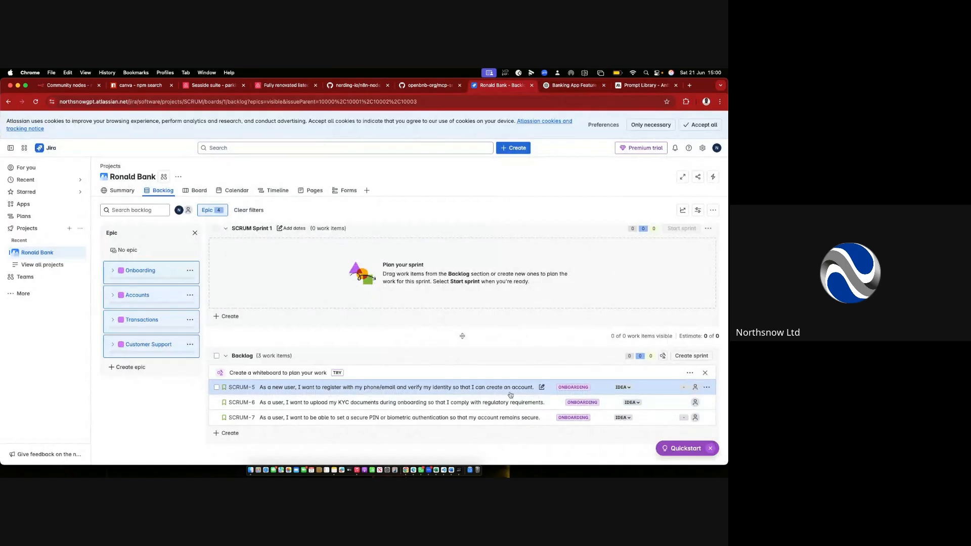
drag(518, 385, 229, 258)
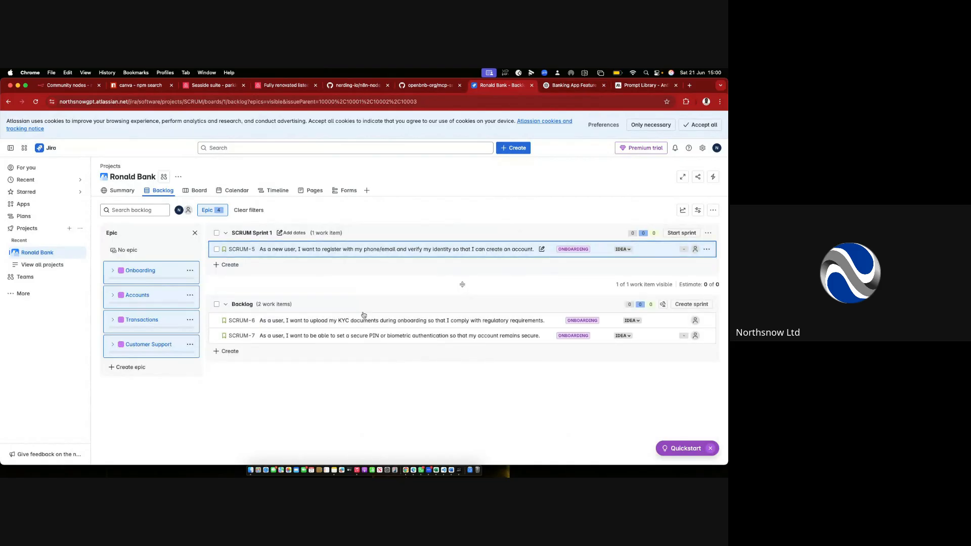
drag(399, 320, 263, 248)
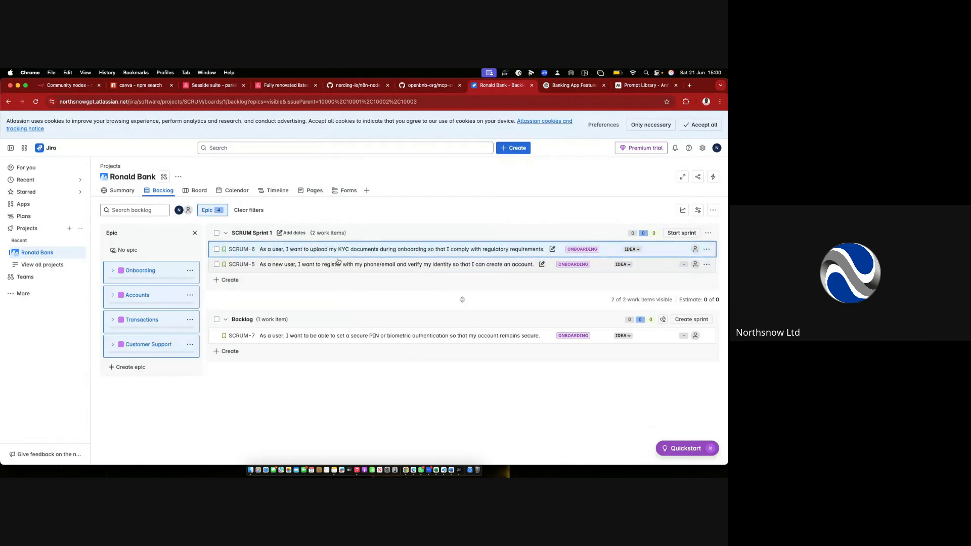
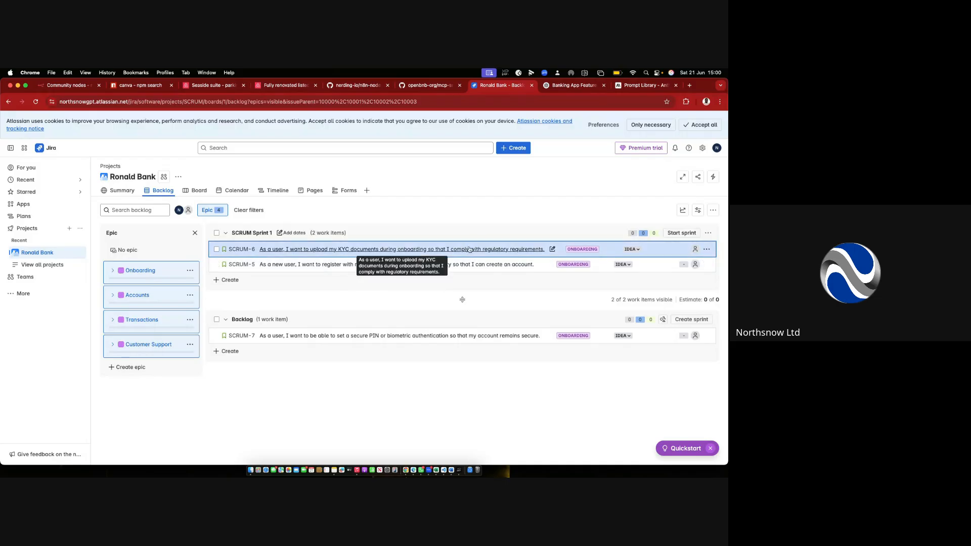
Move SCRUM-6 and SCRUM-5 out of SCRUM Sprint 1 and back into the backlog.
drag(474, 254, 438, 349)
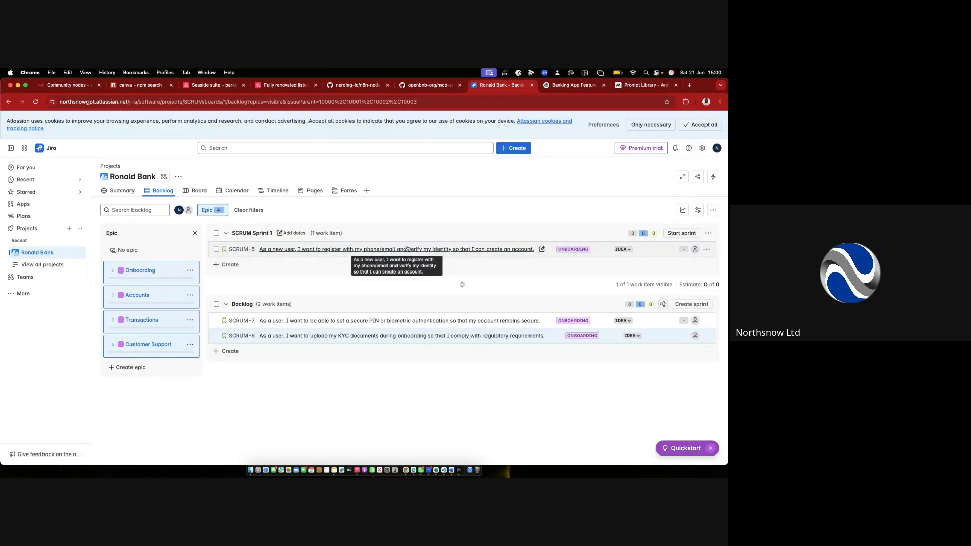
drag(407, 253, 374, 350)
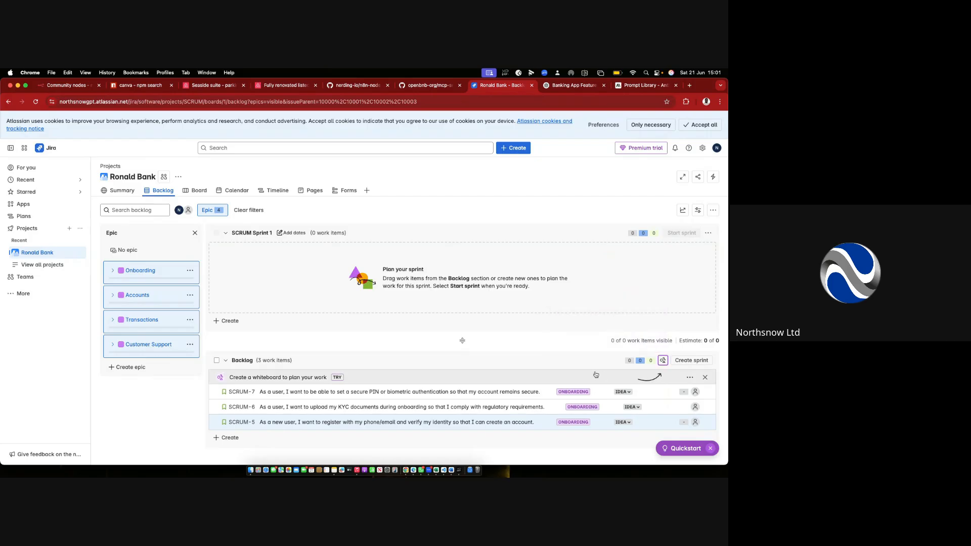
Set the story points of SCRUM-7 to 1, and close the SCRUM-6 details without changes.
click(683, 394)
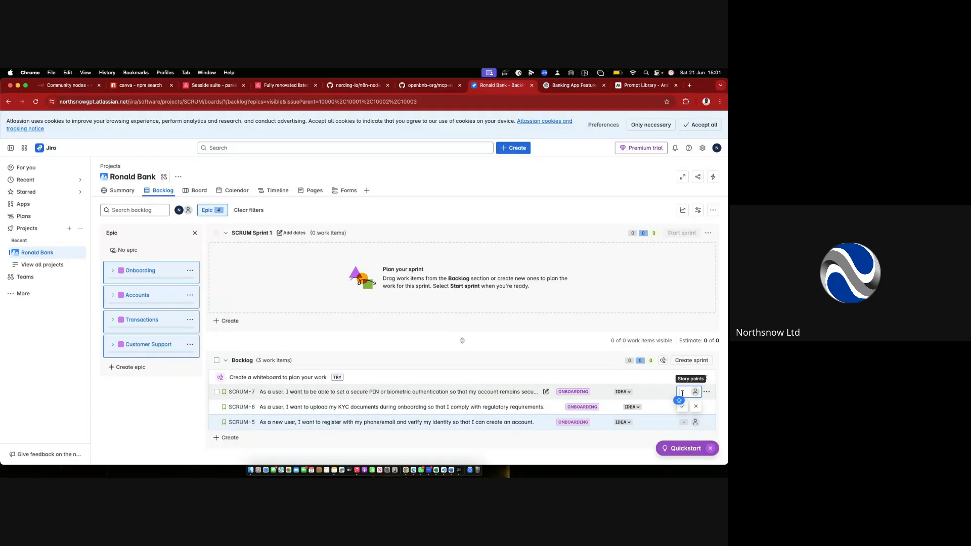
text(1)
click(682, 407)
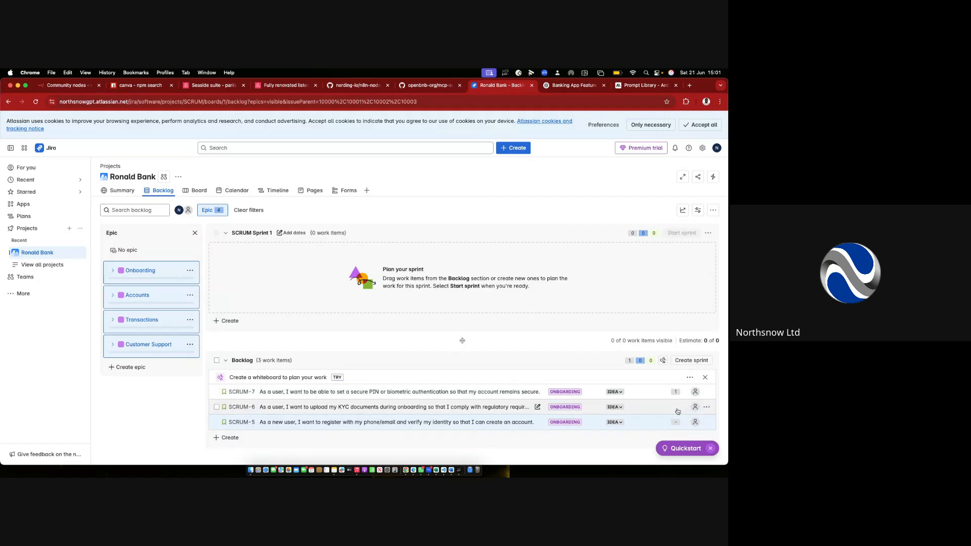
click(678, 412)
click(711, 239)
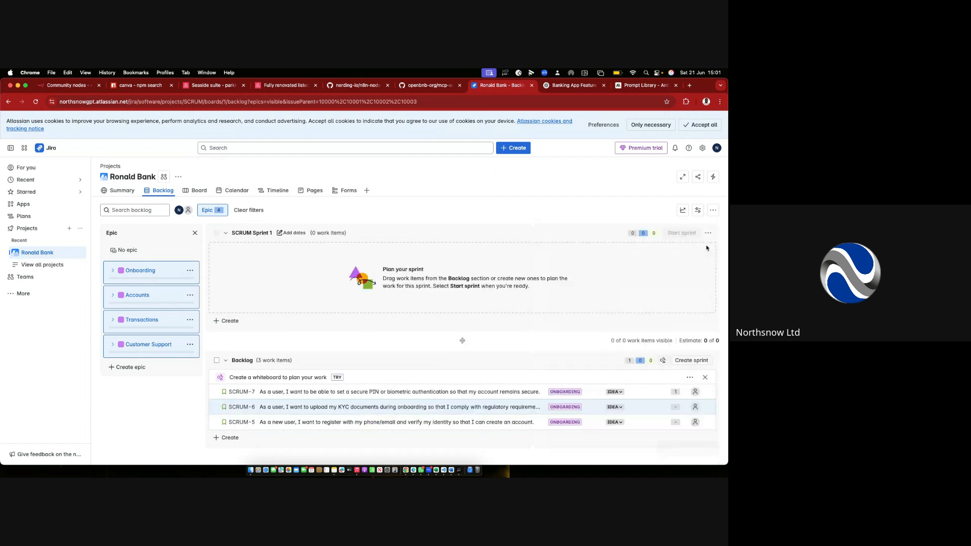
Set the story points of SCRUM-6 to 2 and of SCRUM-5 to 5 in the backlog.
click(675, 408)
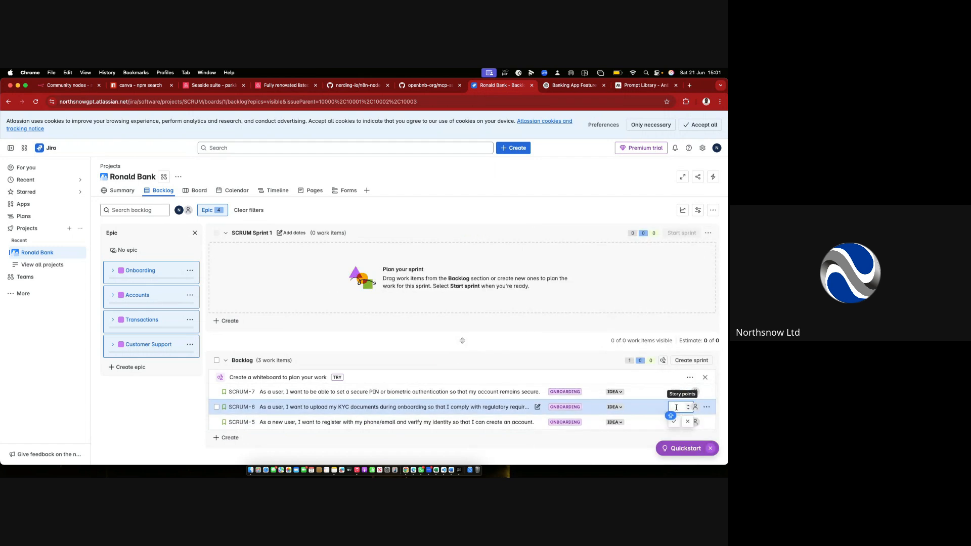
text(2)
click(679, 424)
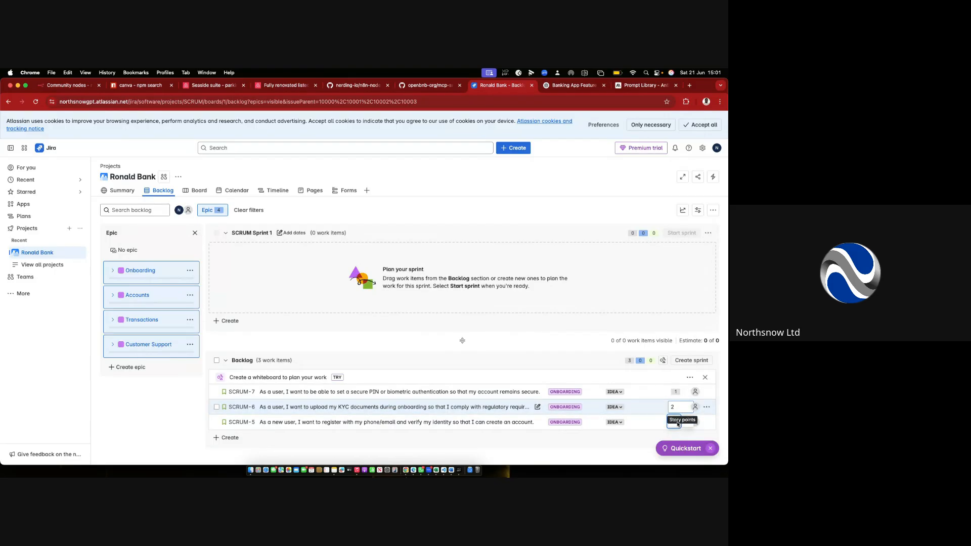
click(677, 422)
text(5)
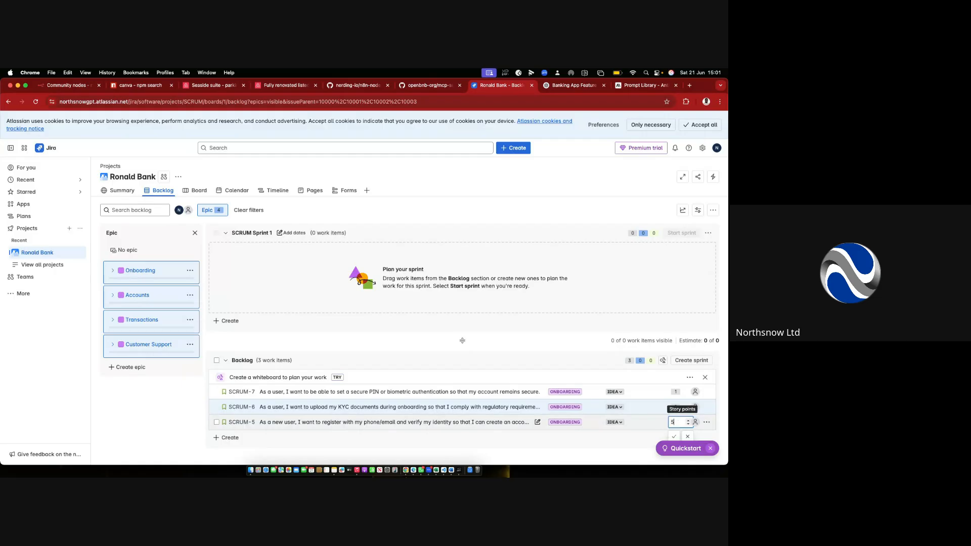
click(678, 437)
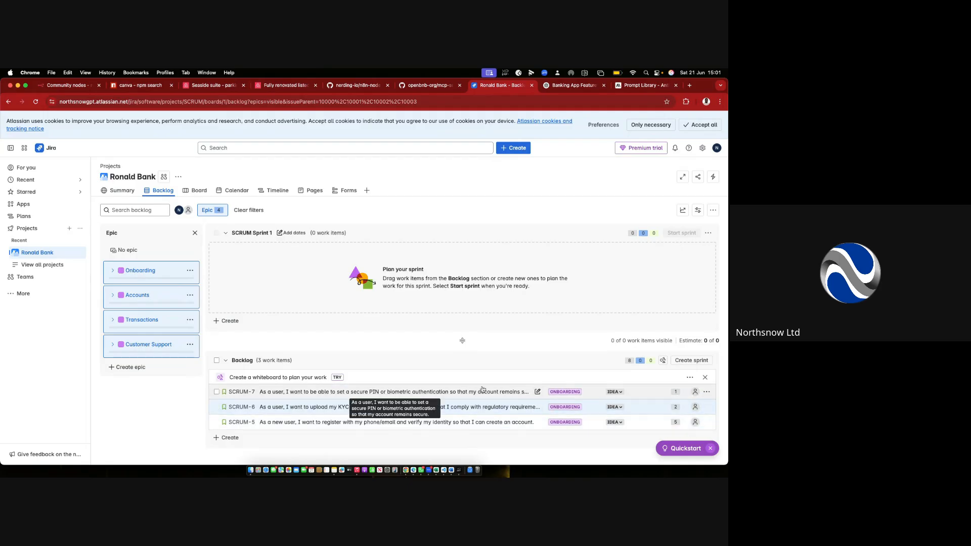
Move SCRUM-7 and SCRUM-6 into SCRUM Sprint 1 and start the sprint with the goal "To achieve the onboarding process completion".
drag(493, 392, 514, 257)
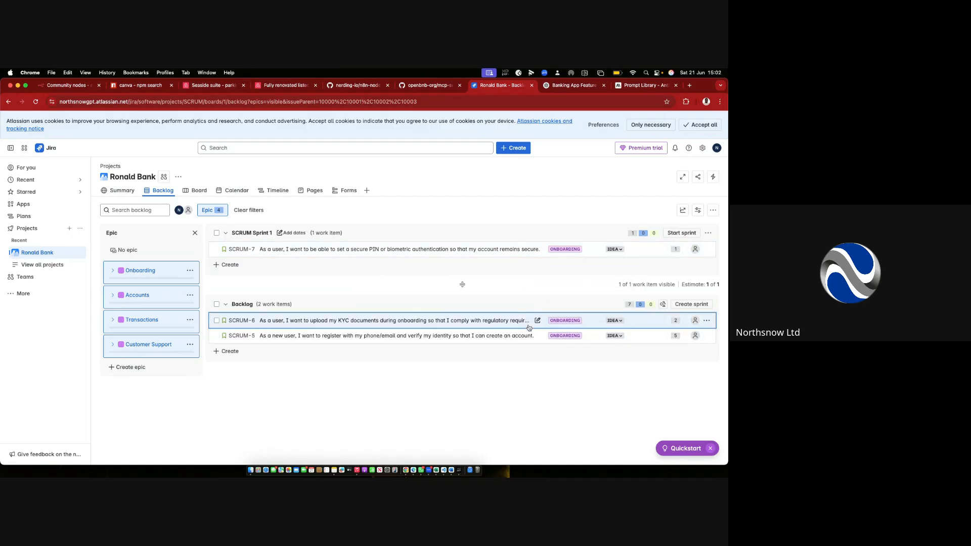
drag(529, 328, 471, 254)
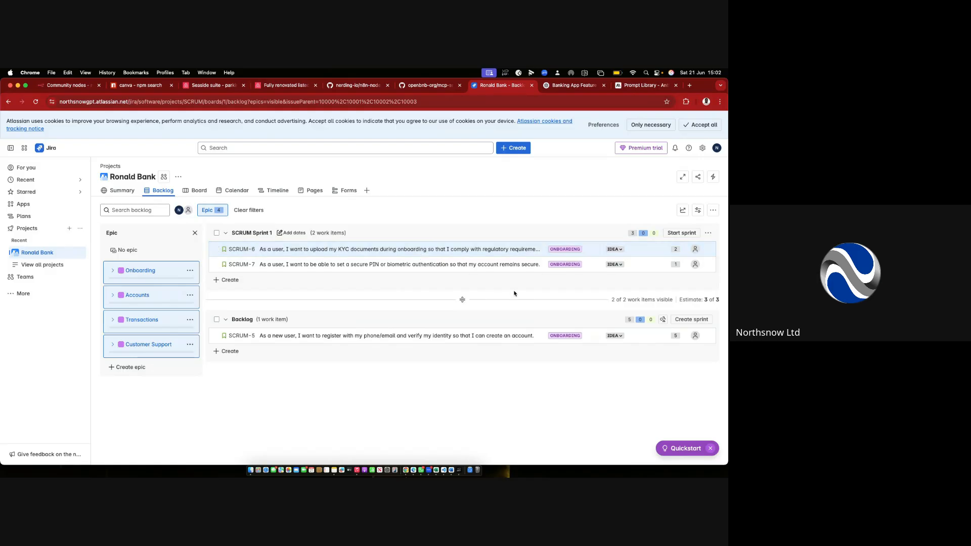
click(679, 233)
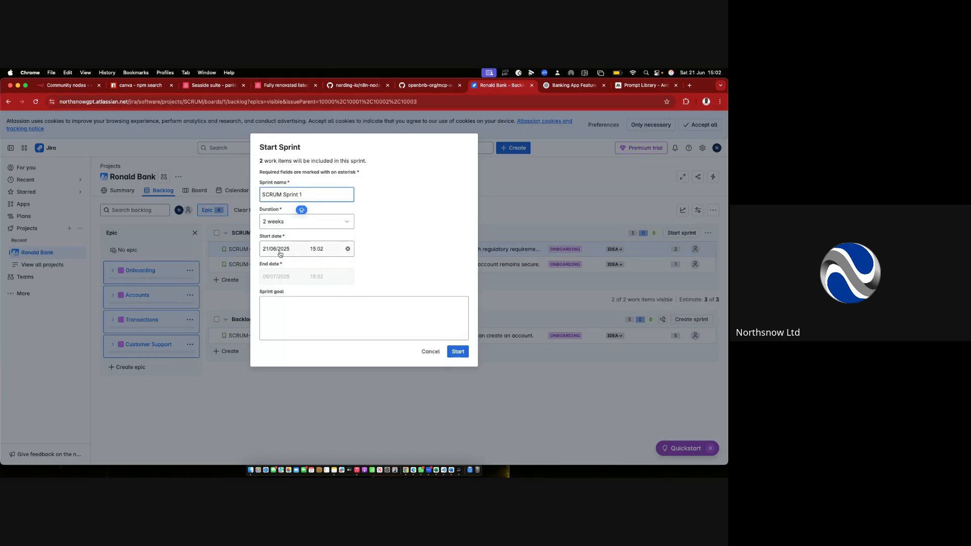
click(285, 305)
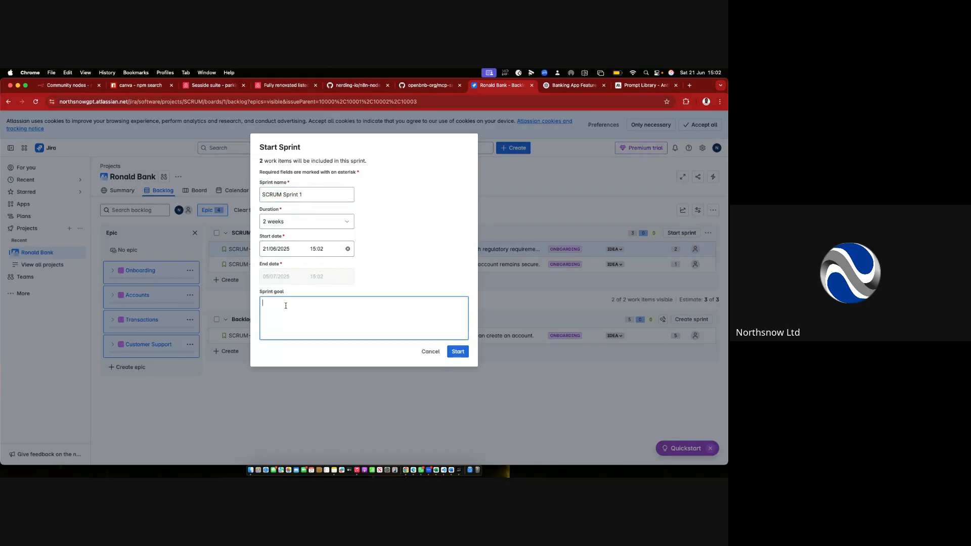
text(T)
key(BackSpace)
text(ng process completion)
click(458, 352)
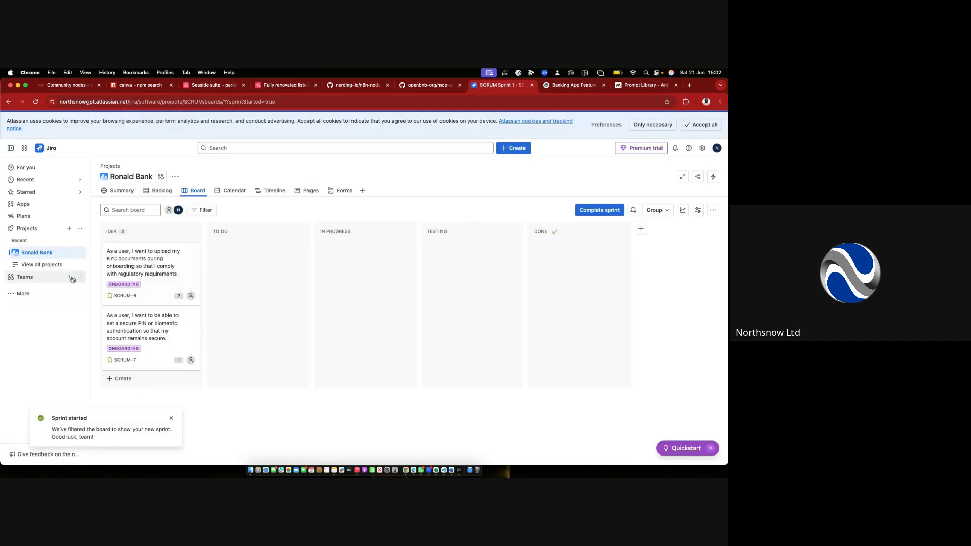
Check the started sprint in the backlog, and on the board move SCRUM-6 and SCRUM-7 from Idea to To Do.
click(156, 195)
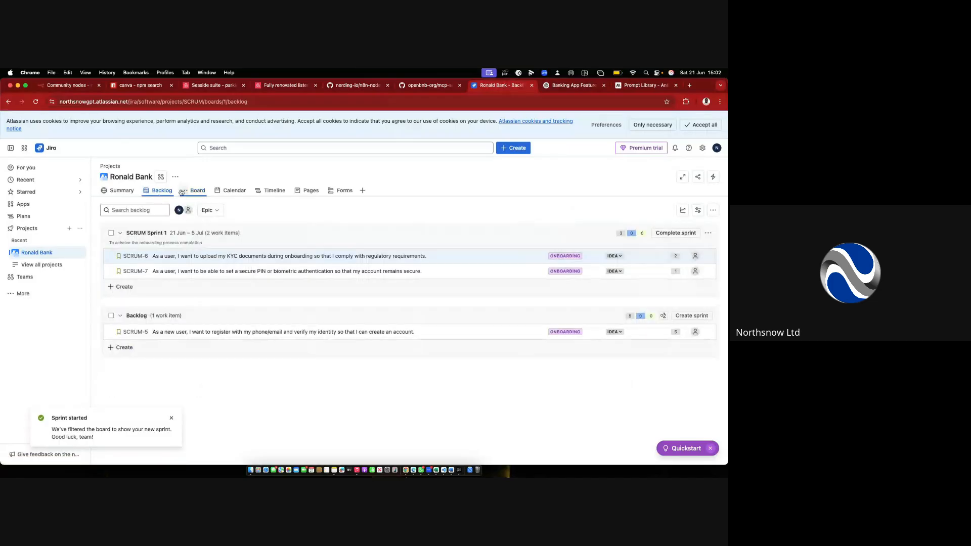
click(185, 191)
click(197, 191)
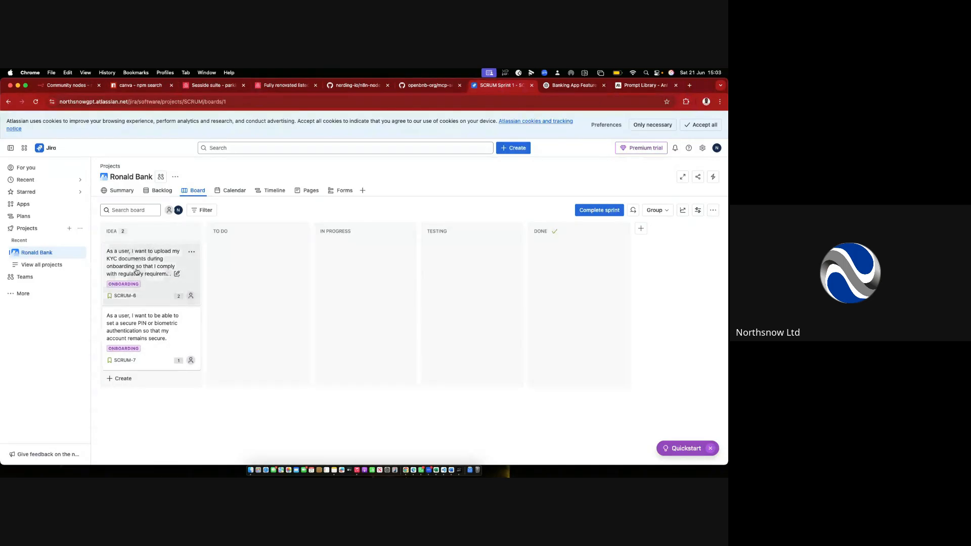
drag(136, 272, 208, 245)
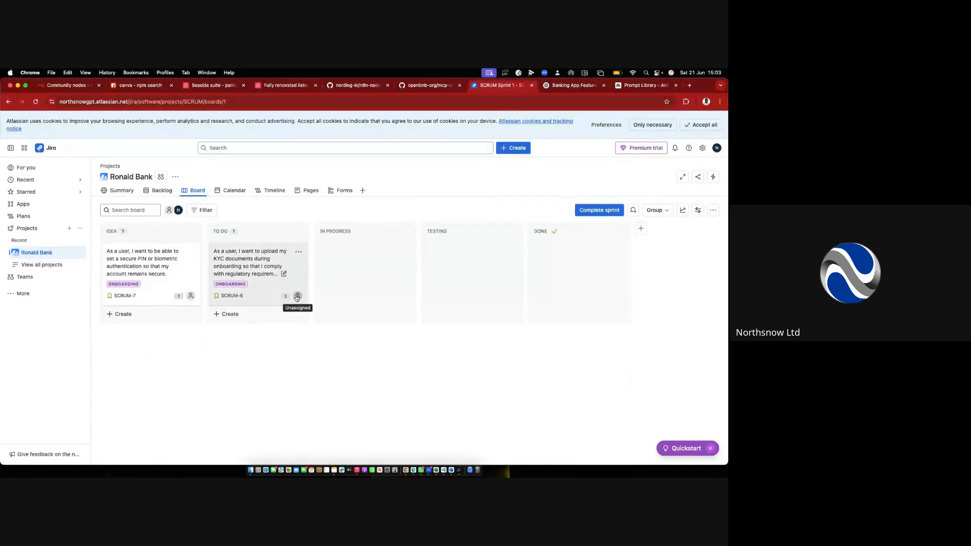
drag(154, 282, 230, 314)
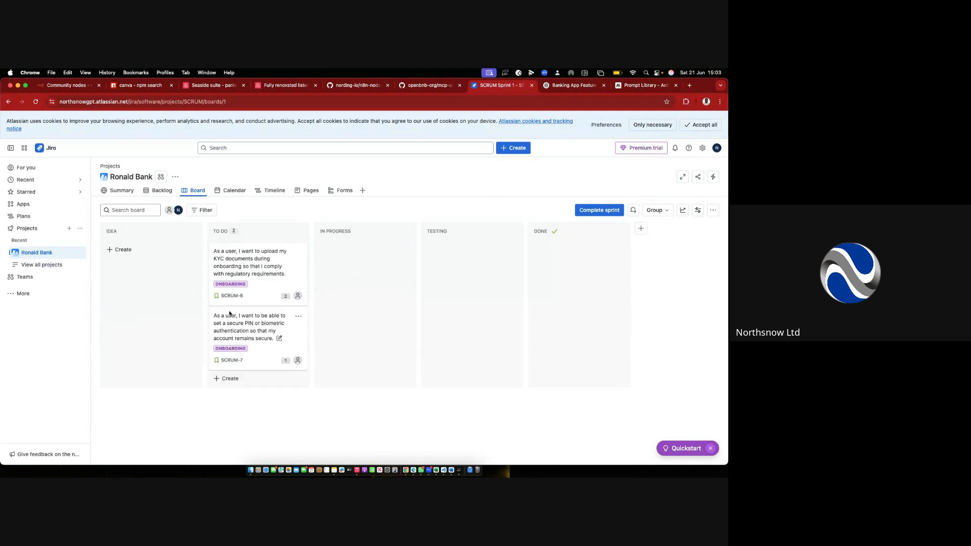
Assign SCRUM-6 to yourself and move it from To Do to In Progress on the board.
click(298, 296)
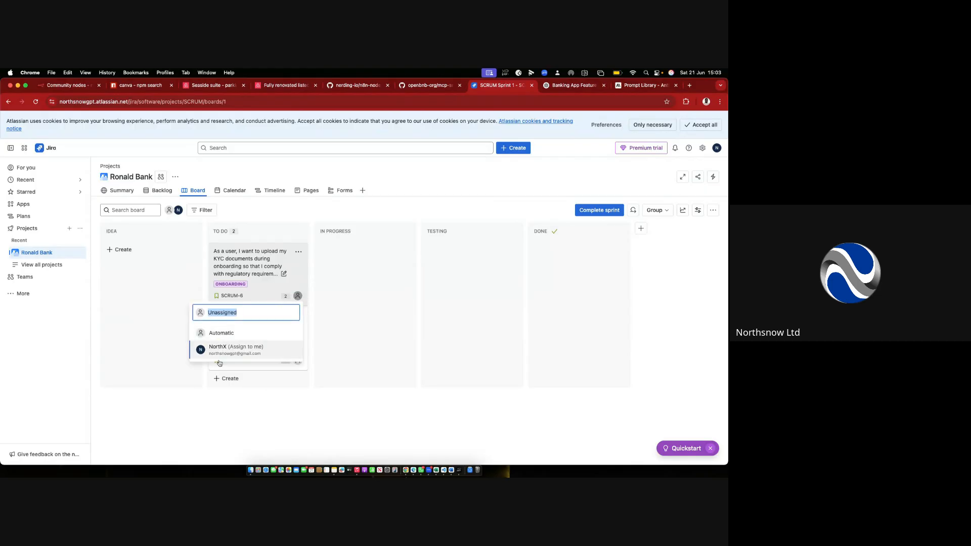
click(234, 355)
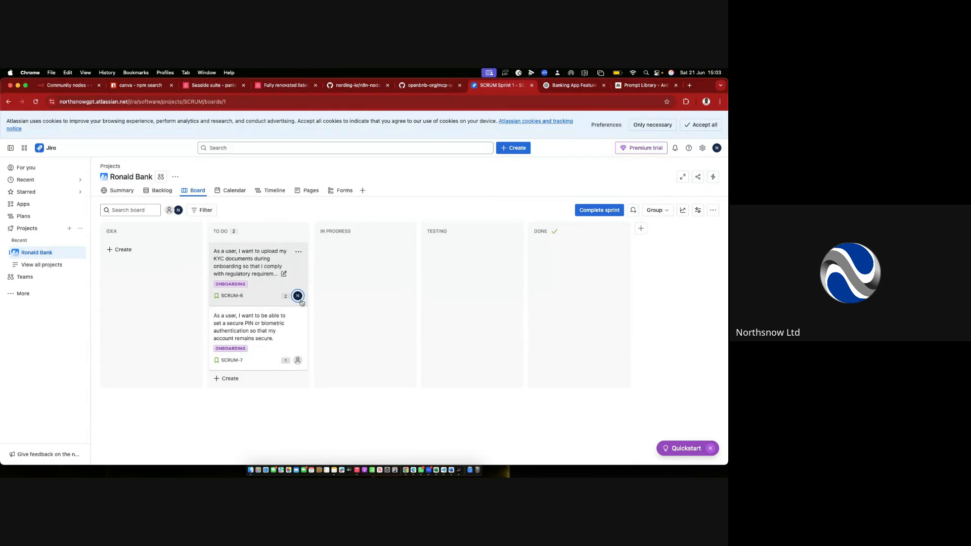
click(297, 360)
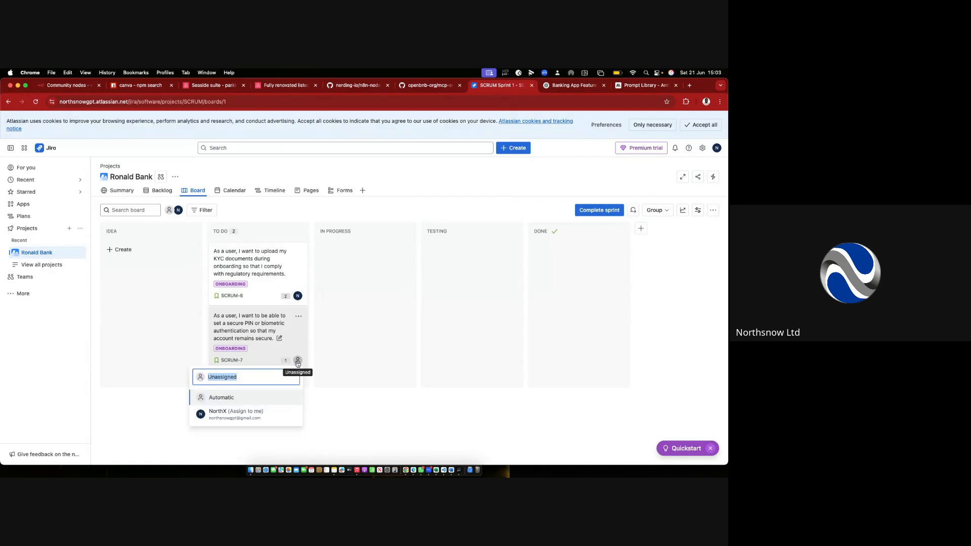
click(338, 425)
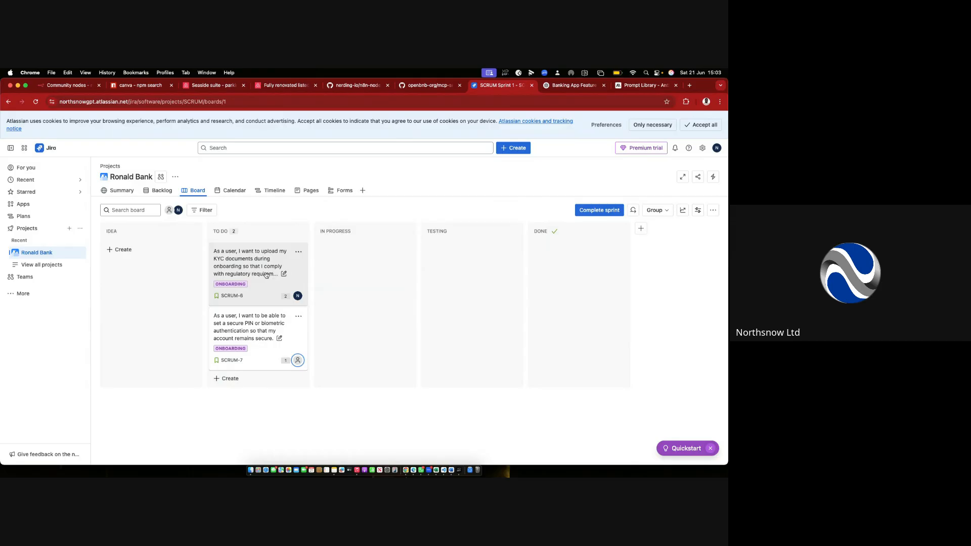
drag(245, 264, 320, 239)
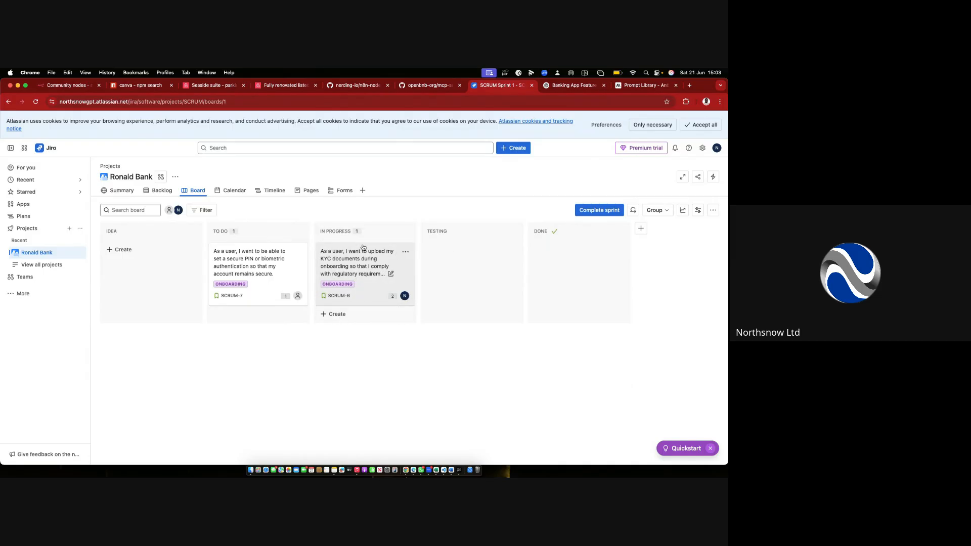
drag(353, 268, 336, 250)
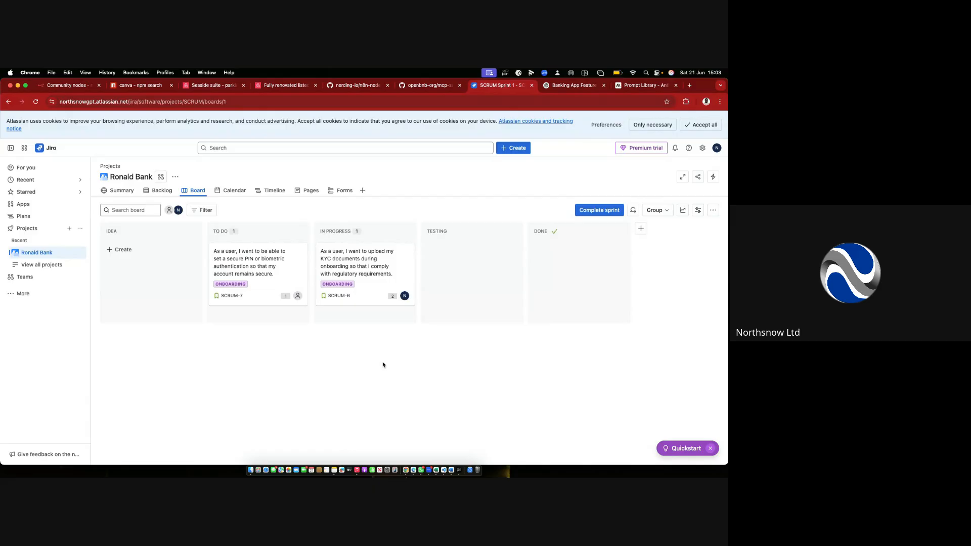
Review the sprint items' statuses and the SCRUM-6 details in the backlog, and return to the board.
click(160, 190)
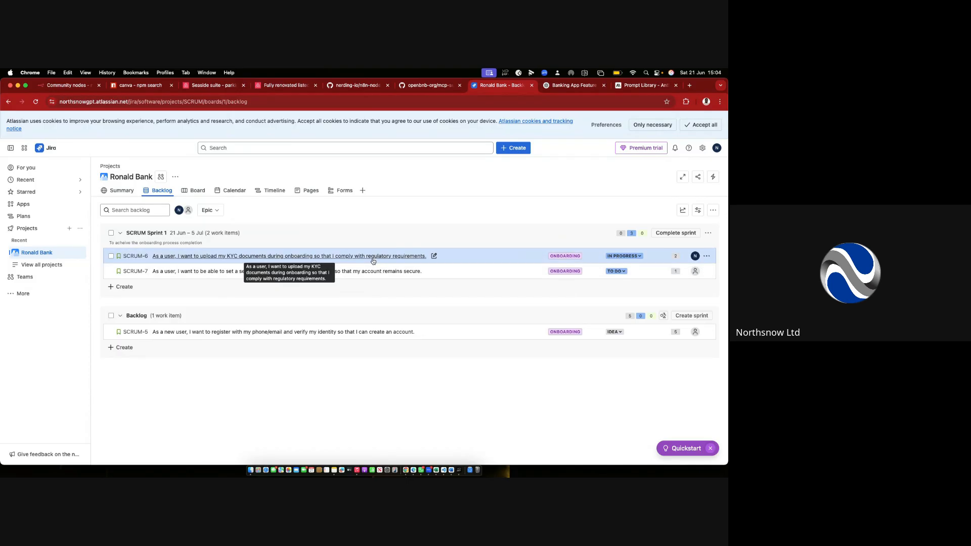
click(477, 256)
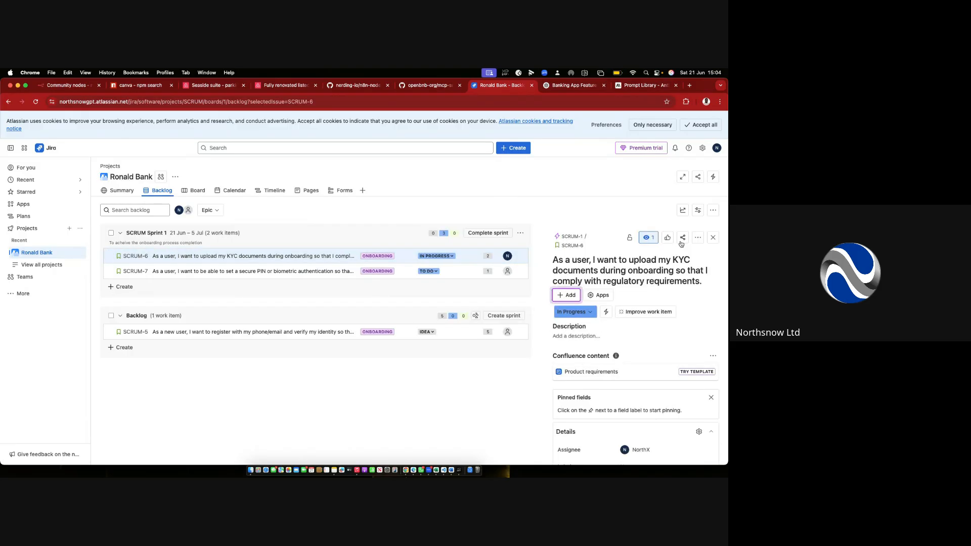
click(713, 238)
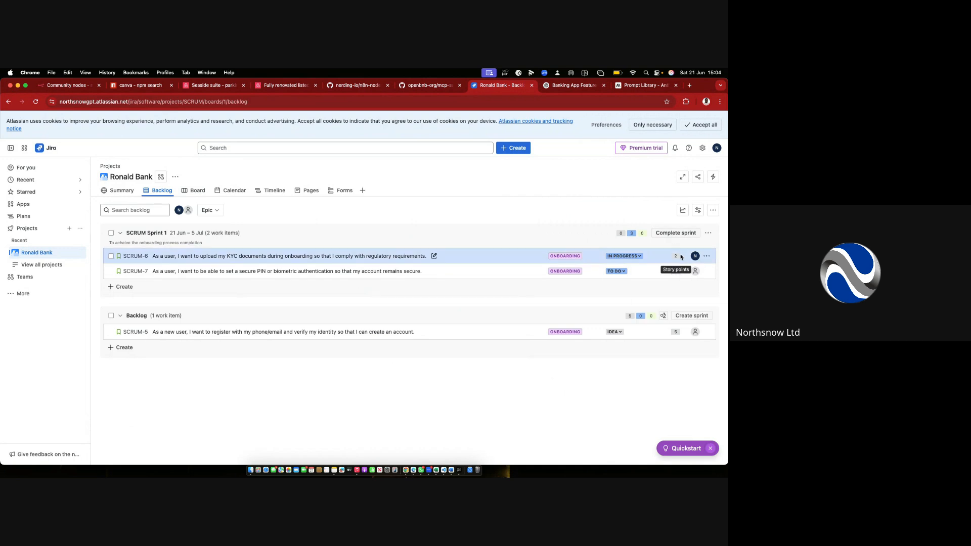
click(185, 190)
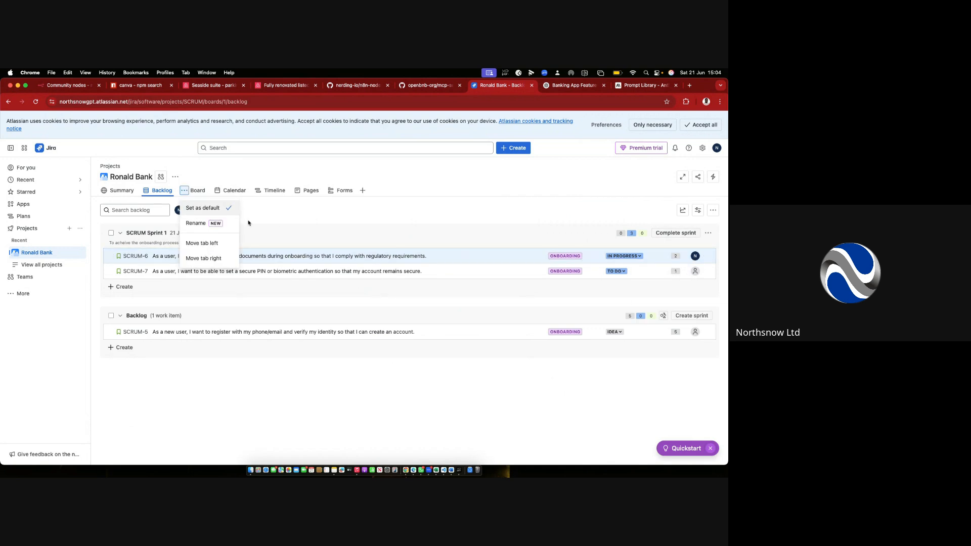
click(197, 191)
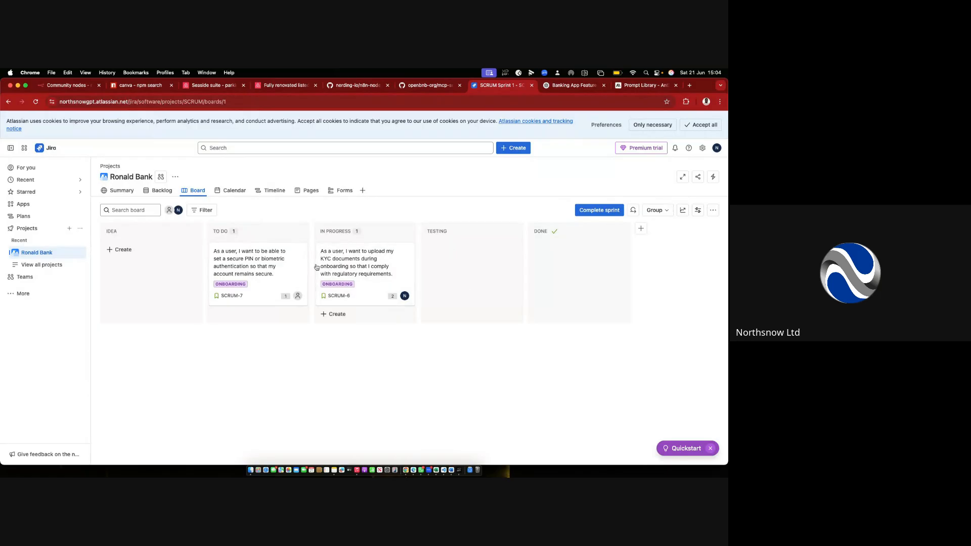
drag(341, 264, 382, 253)
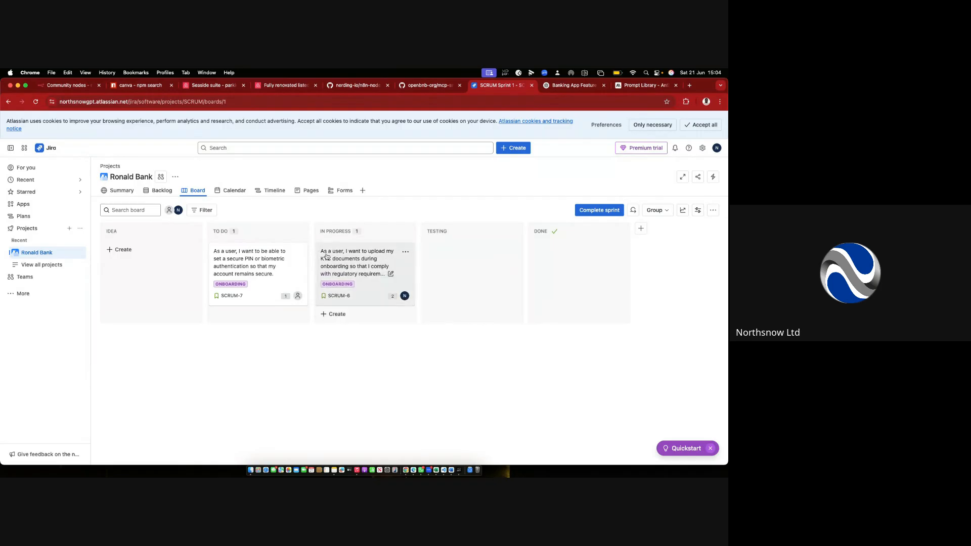
Add a "3 Amigos" column between To Do and In Progress, and move SCRUM-7 into it.
click(641, 228)
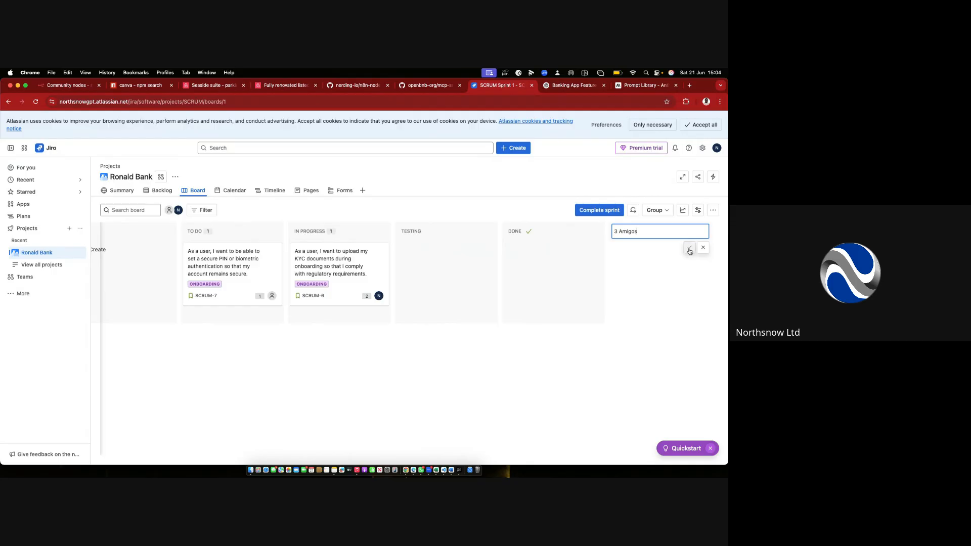
click(689, 248)
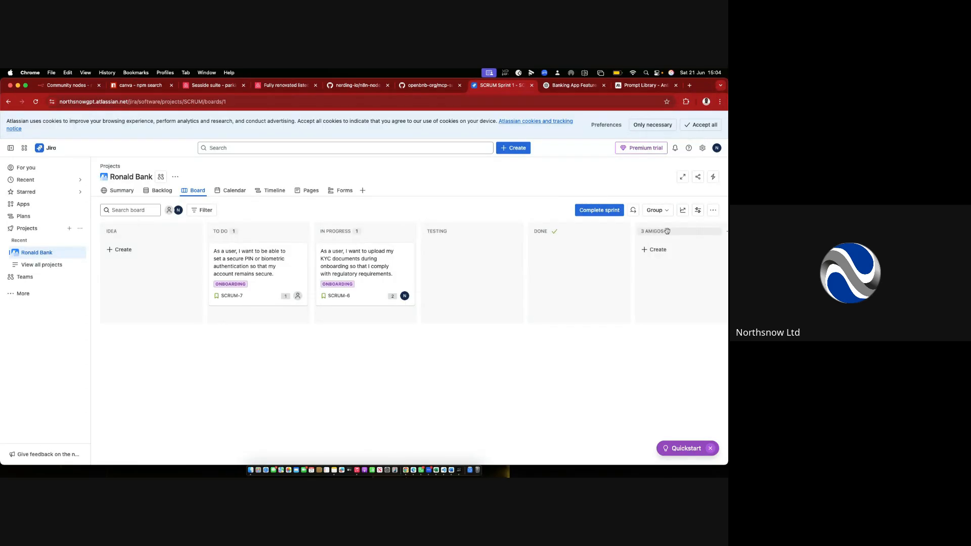
drag(667, 231, 316, 231)
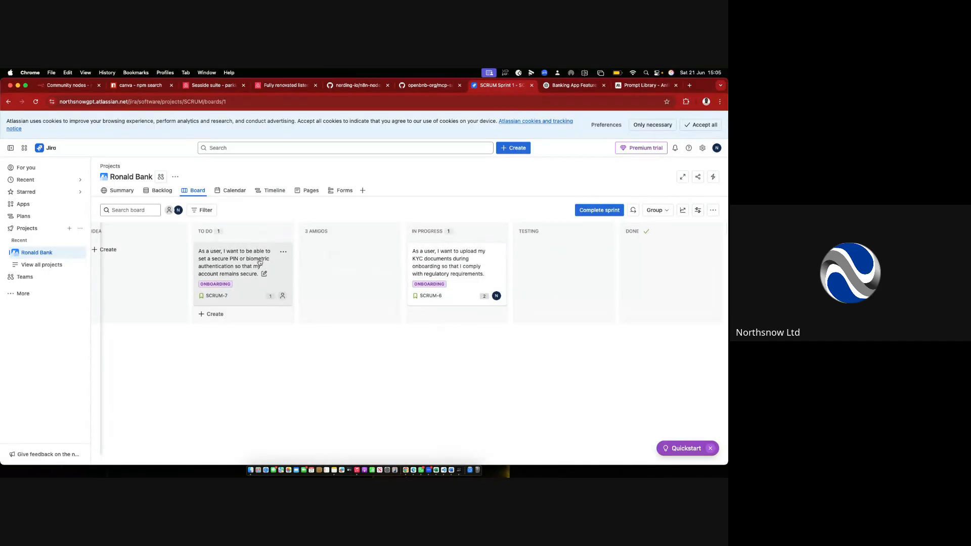
drag(258, 260, 318, 251)
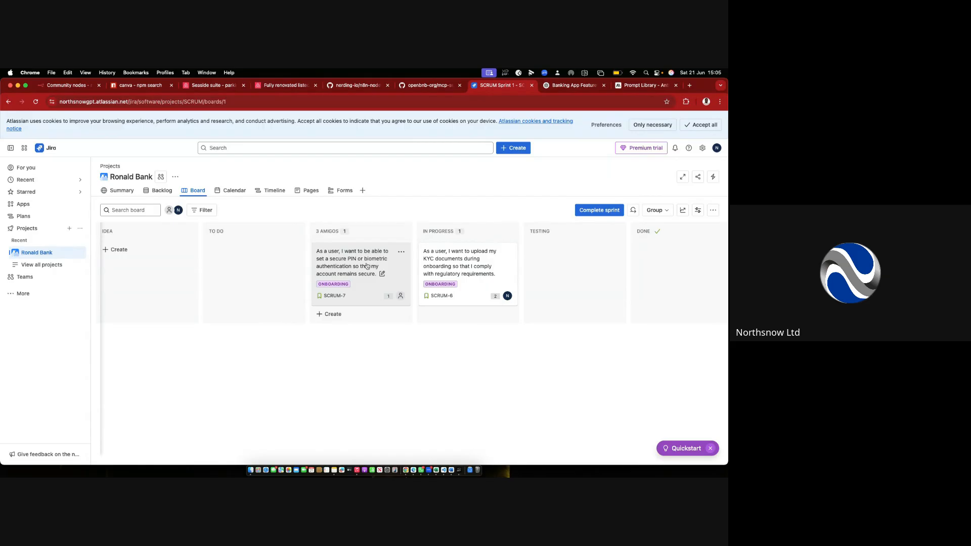
drag(359, 262, 345, 261)
Examine the acceptance criteria and detail fields of SCRUM-7 on the board, including a look at the backlog.
click(363, 259)
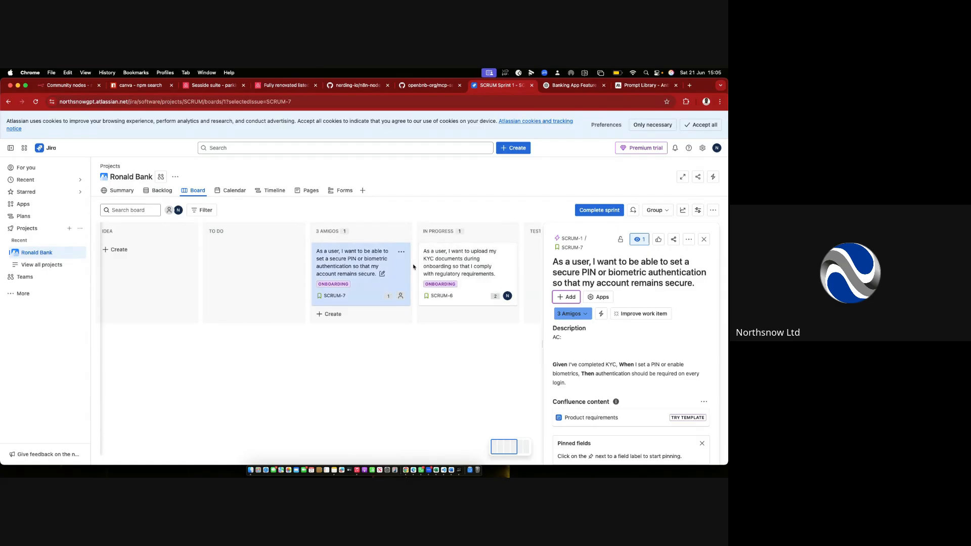
click(161, 191)
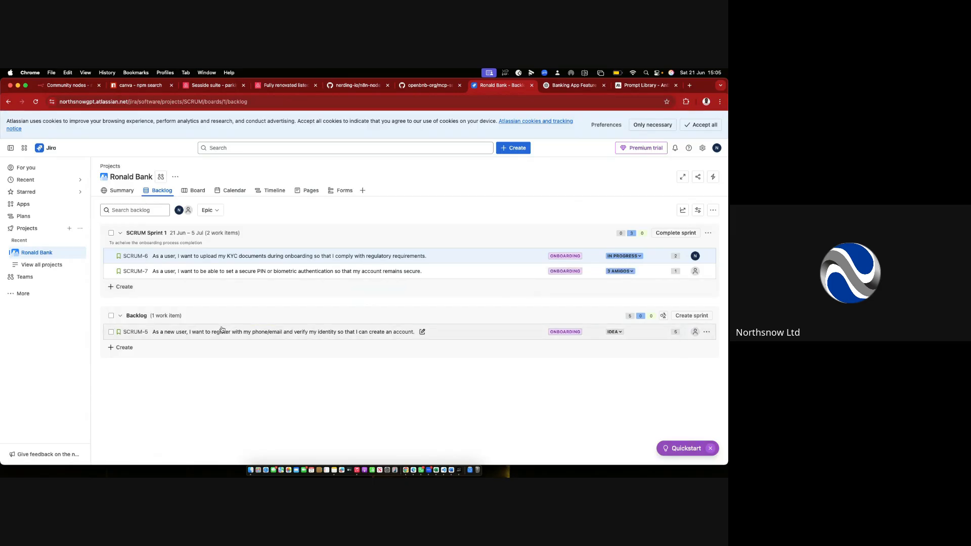
drag(238, 332, 198, 191)
click(197, 191)
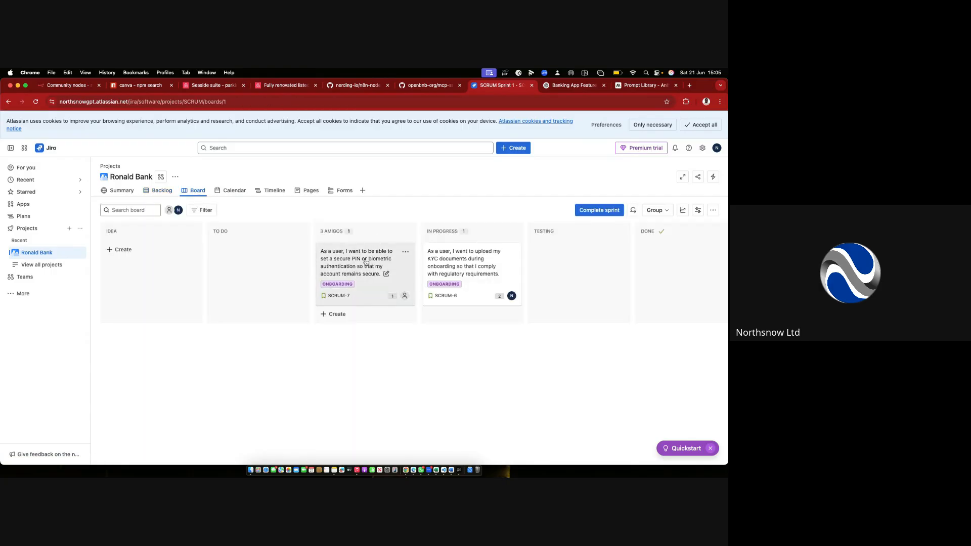
click(369, 264)
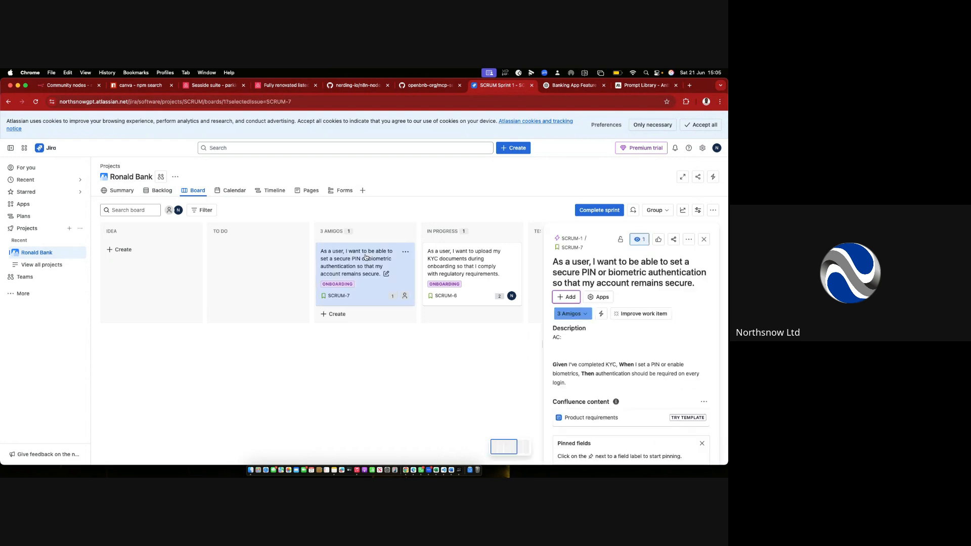
scroll(632, 354, down, 5)
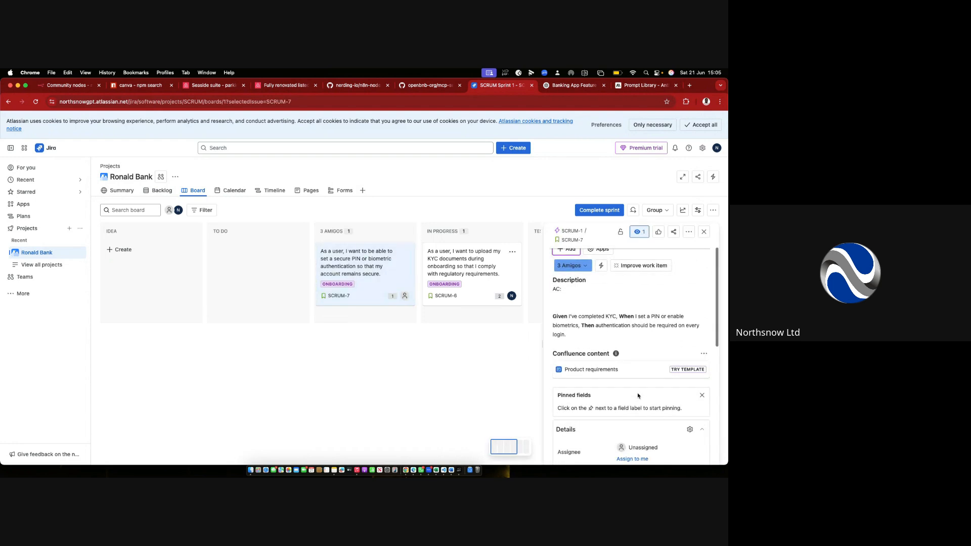
scroll(639, 395, down, 8)
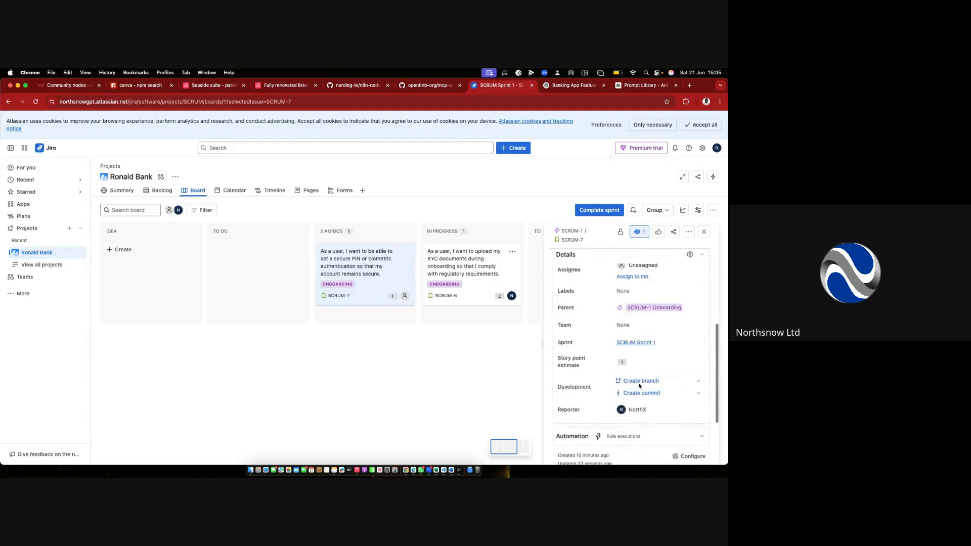
Draft a SCRUM-7 comment mentioning the reporter, with the text "you have not tested the feature correctly .", and show the elements that can be inserted.
scroll(640, 387, down, 2)
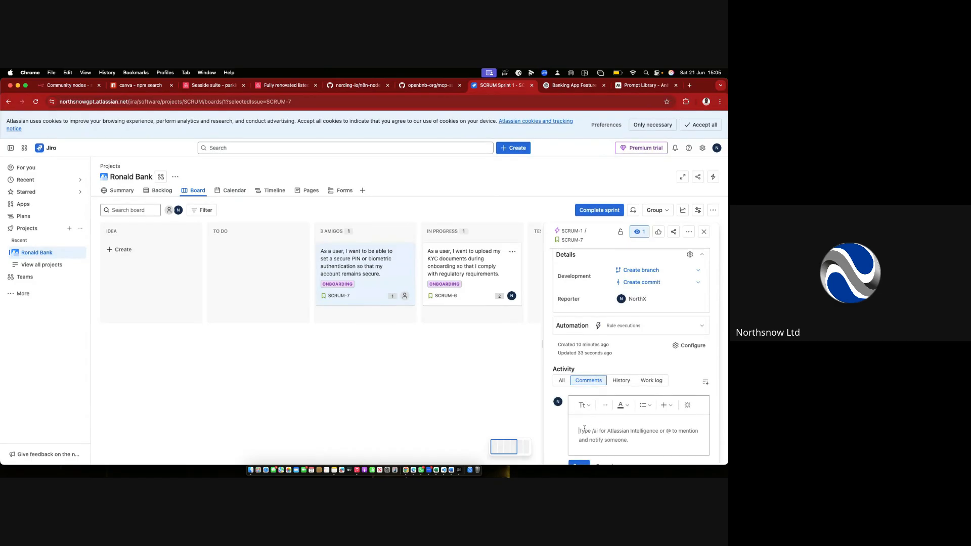
text(@)
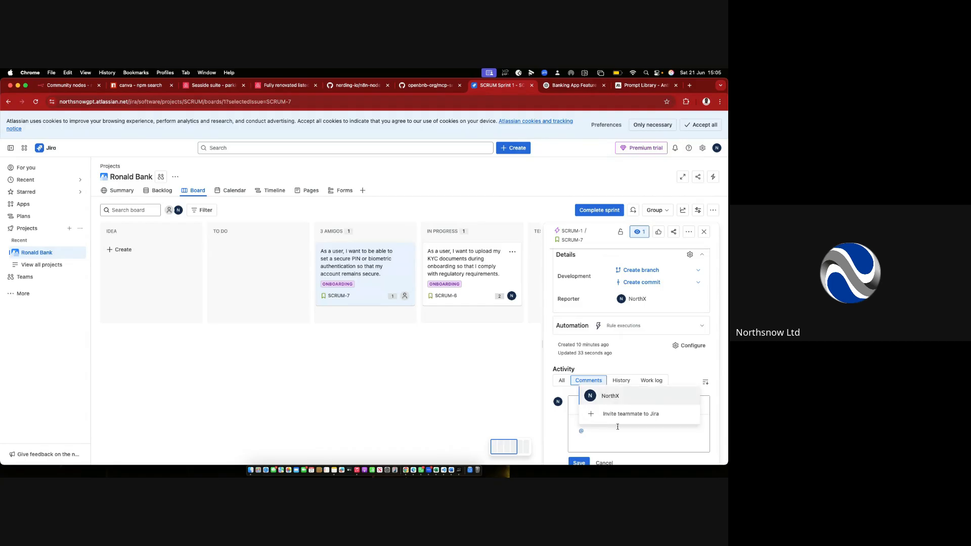
click(617, 396)
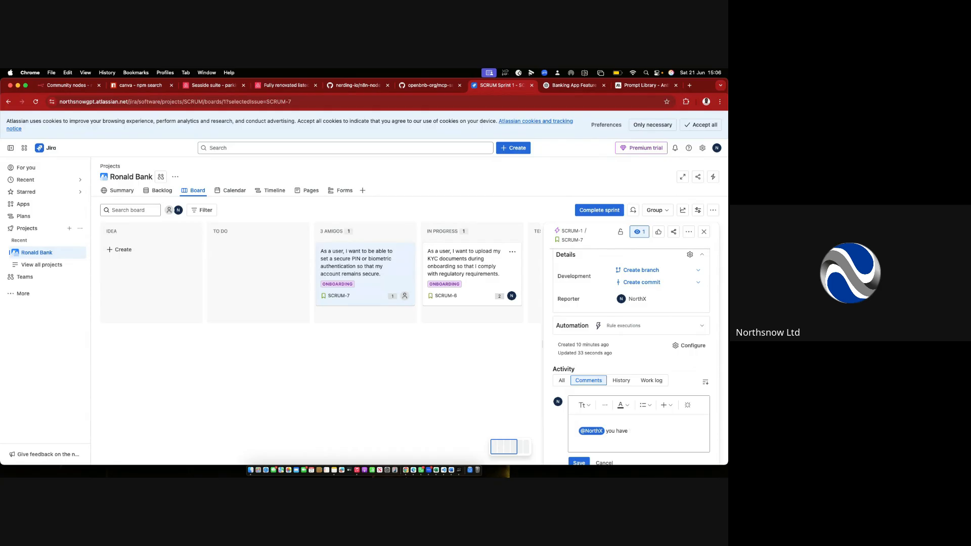
text(you have not tested the feature correctly .)
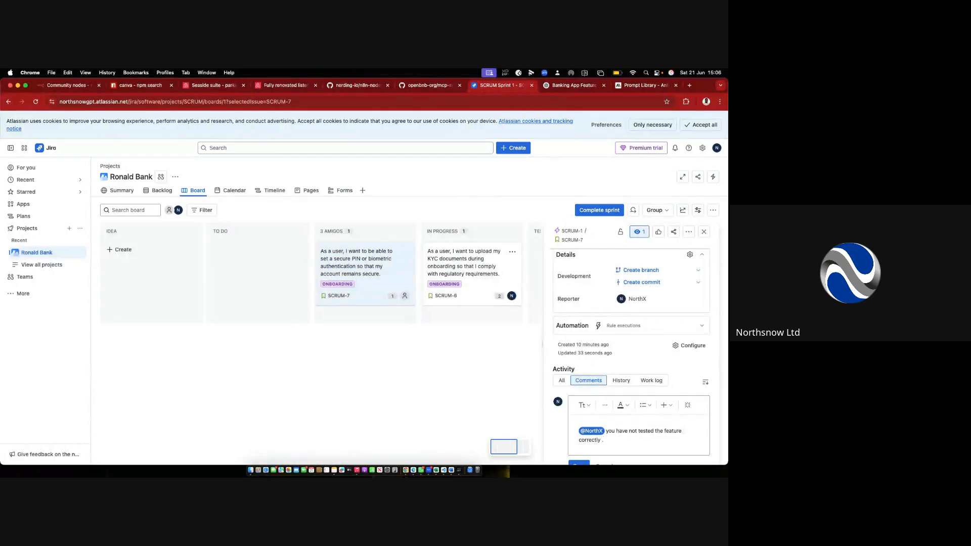
scroll(633, 428, down, 1)
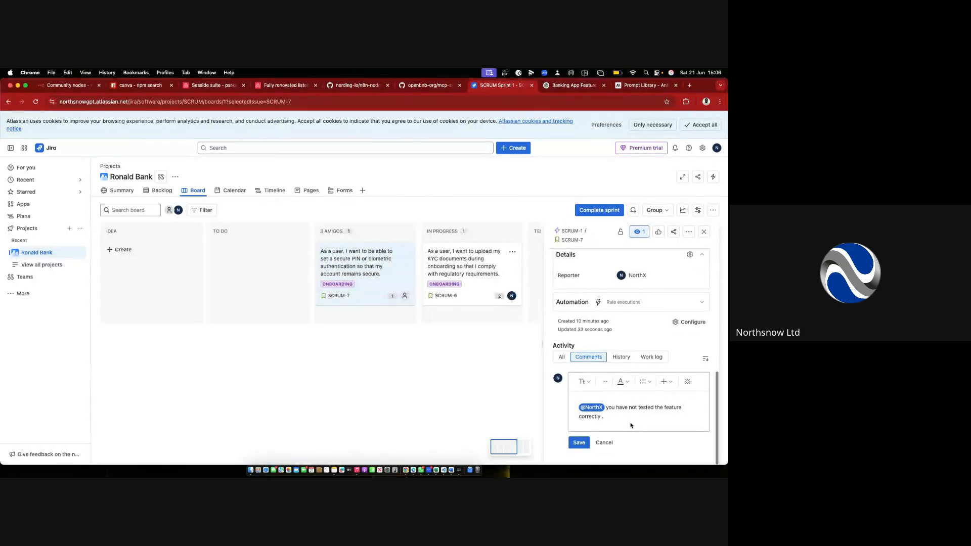
click(670, 383)
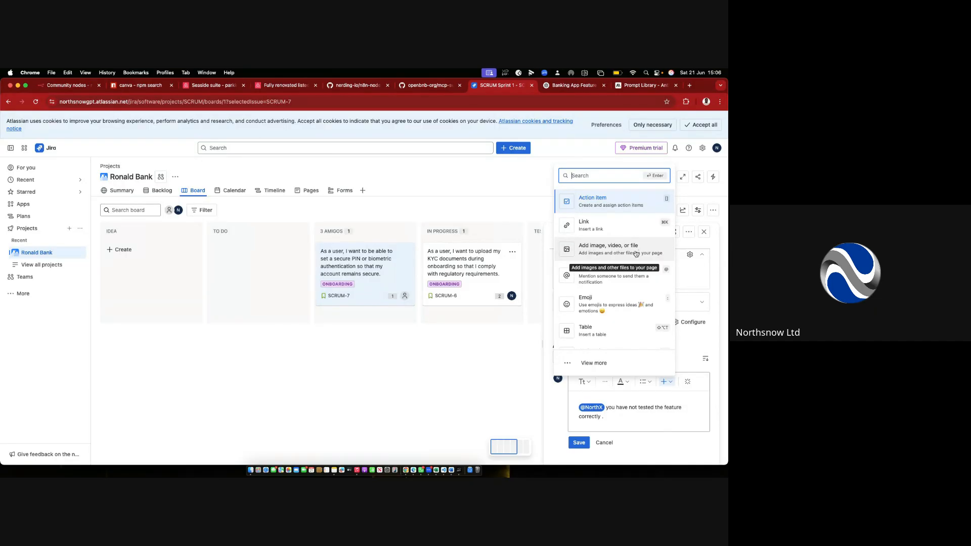
Attach Screenshot 2025-06-21 at 13.55.53 from the Desktop folder to the SCRUM-7 comment and save the comment.
click(593, 250)
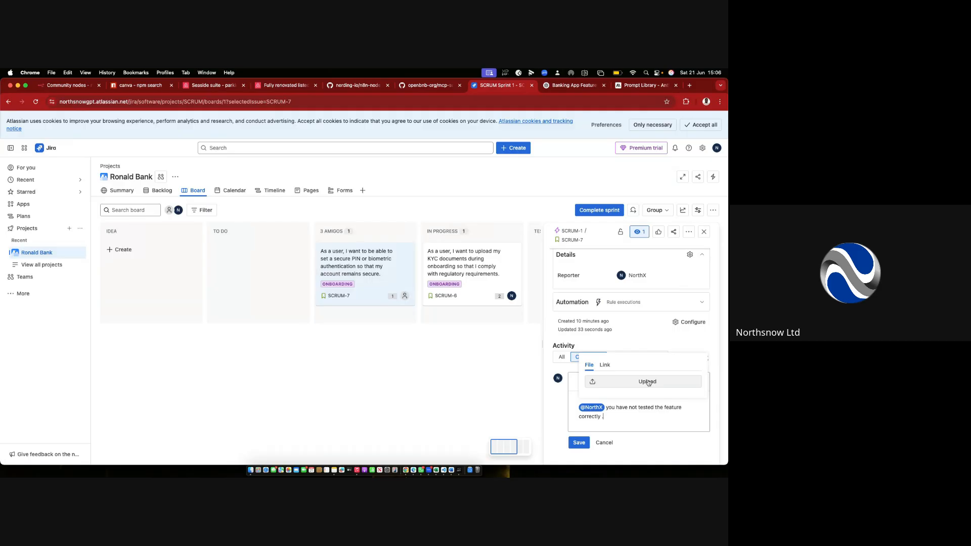
click(648, 383)
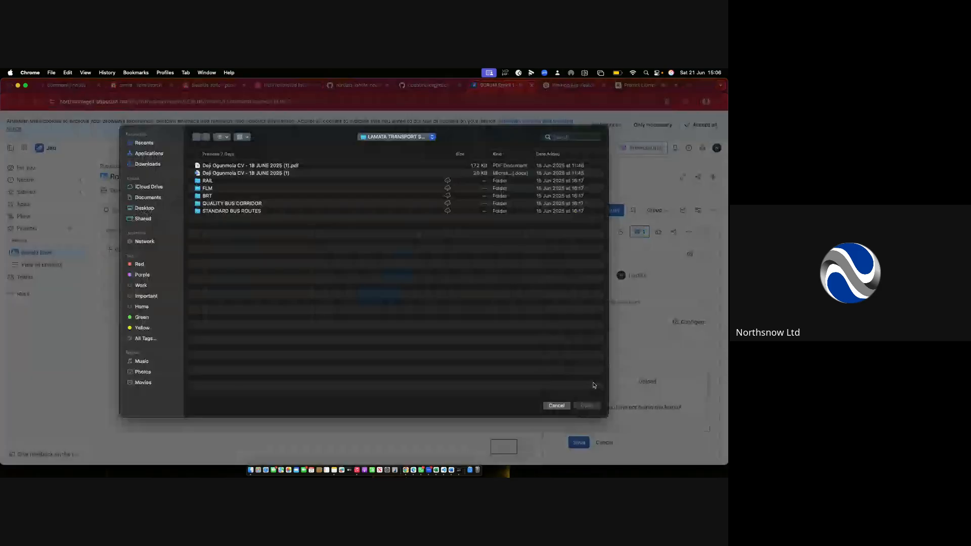
click(147, 164)
click(144, 208)
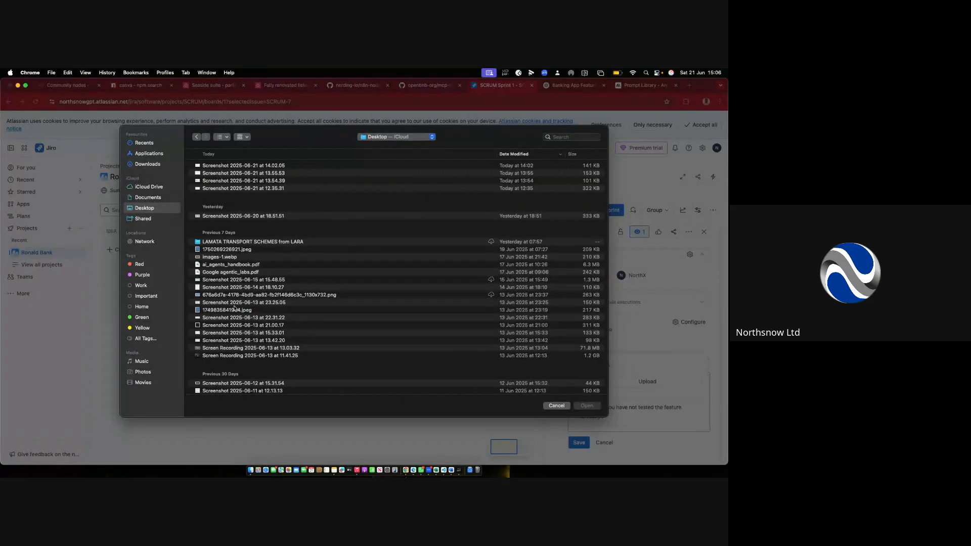
double_click(248, 174)
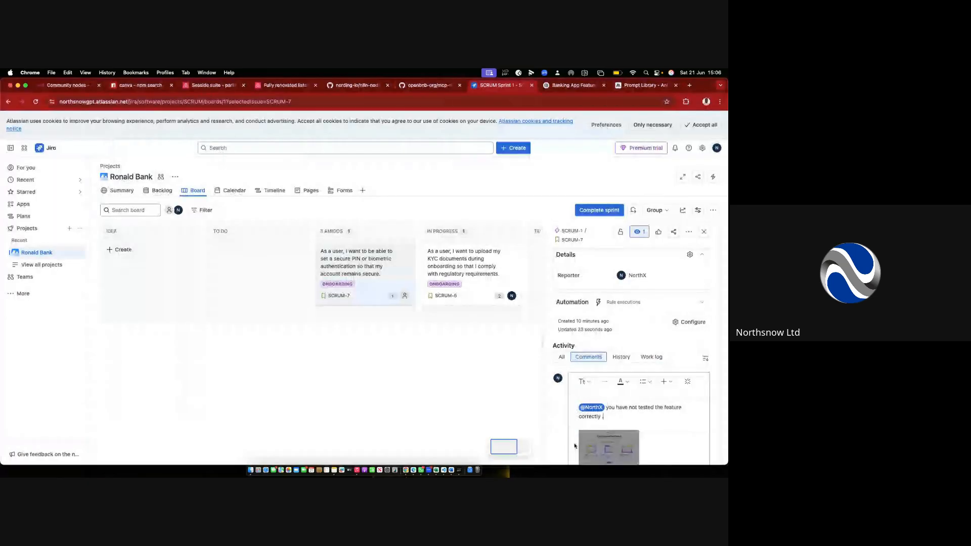
scroll(636, 441, down, 2)
click(578, 442)
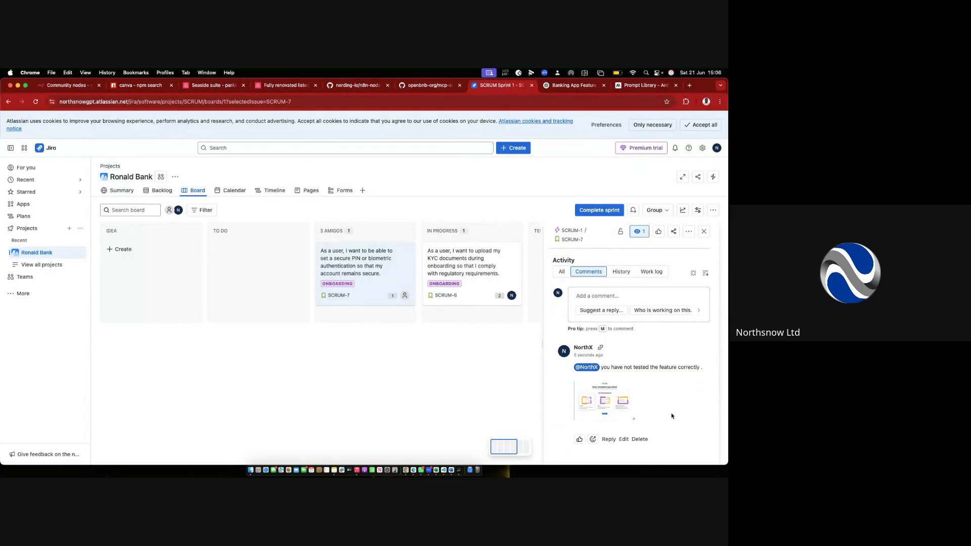
Widen the SCRUM-7 detail view, review its description, attachment and comments, and close it.
scroll(577, 379, up, 5)
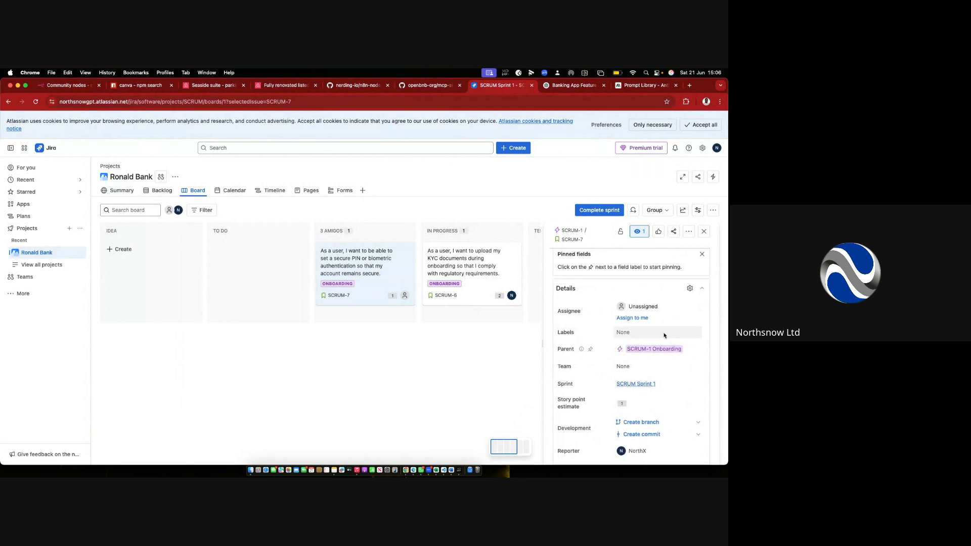
scroll(645, 323, up, 1)
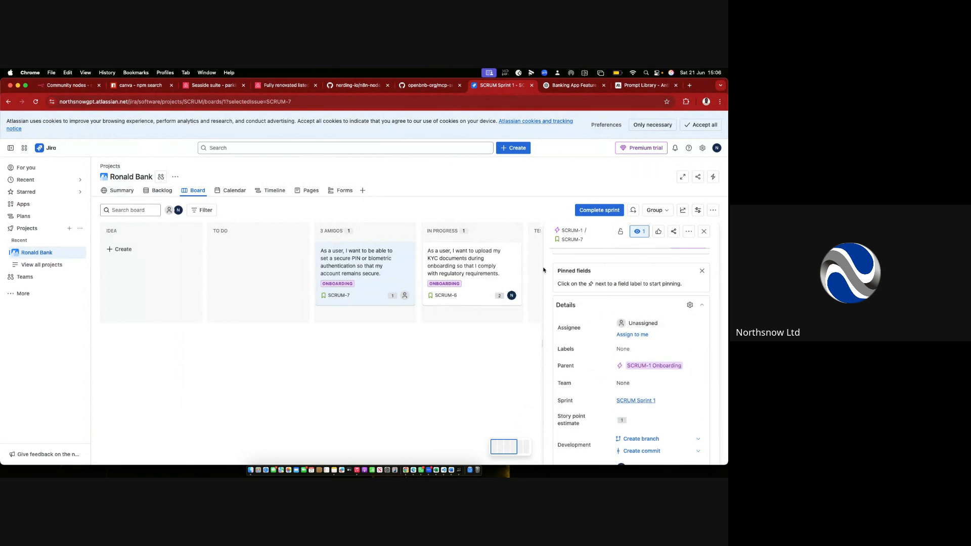
drag(543, 269, 393, 267)
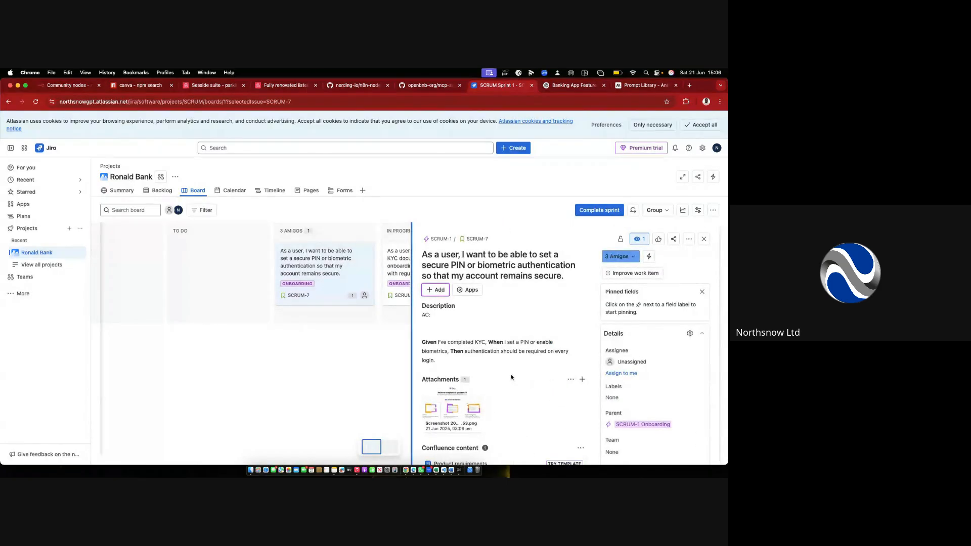
scroll(547, 360, down, 3)
scroll(549, 361, up, 3)
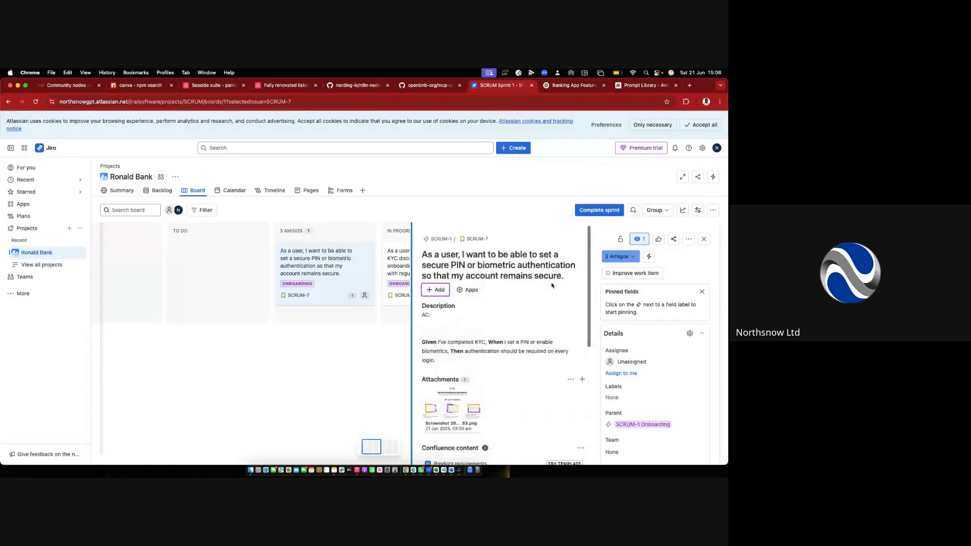
scroll(553, 362, down, 2)
scroll(554, 362, down, 5)
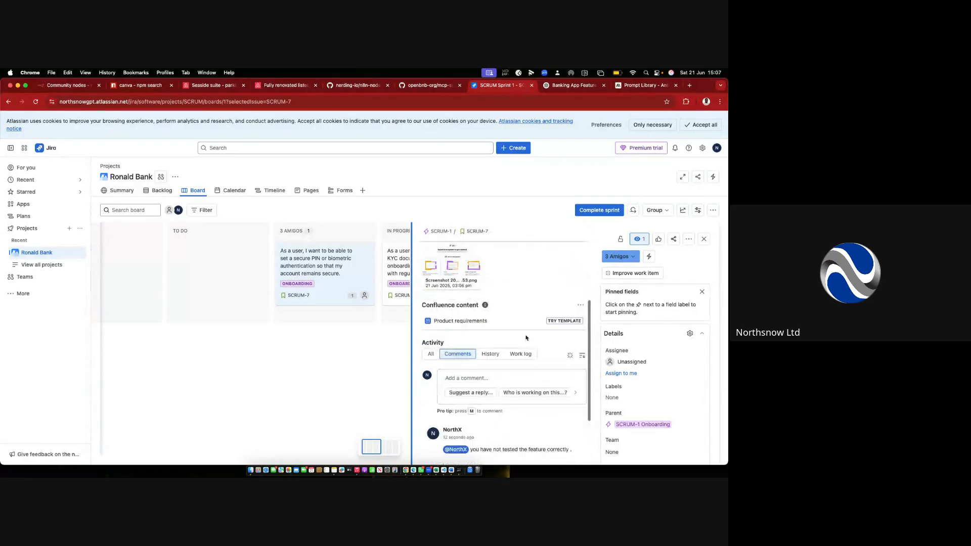
scroll(450, 414, down, 2)
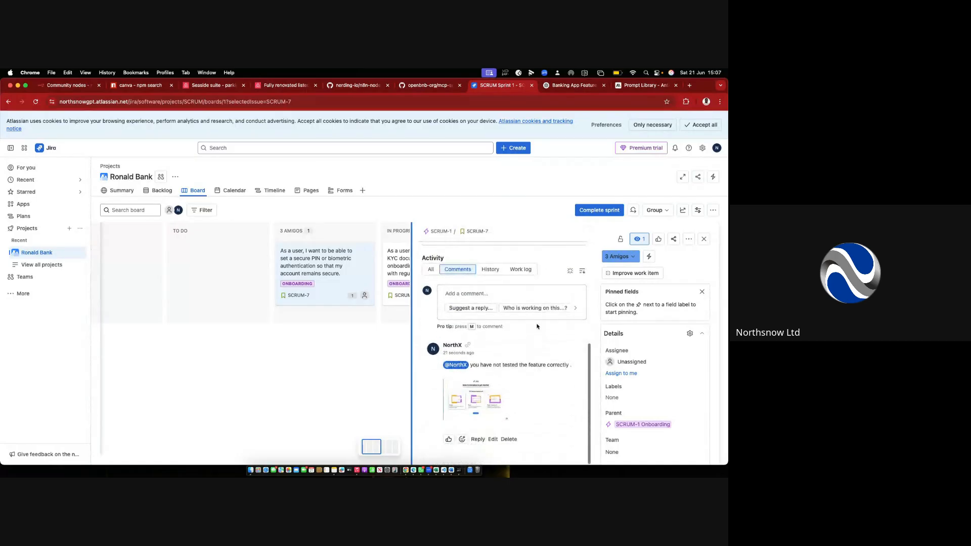
scroll(489, 357, up, 10)
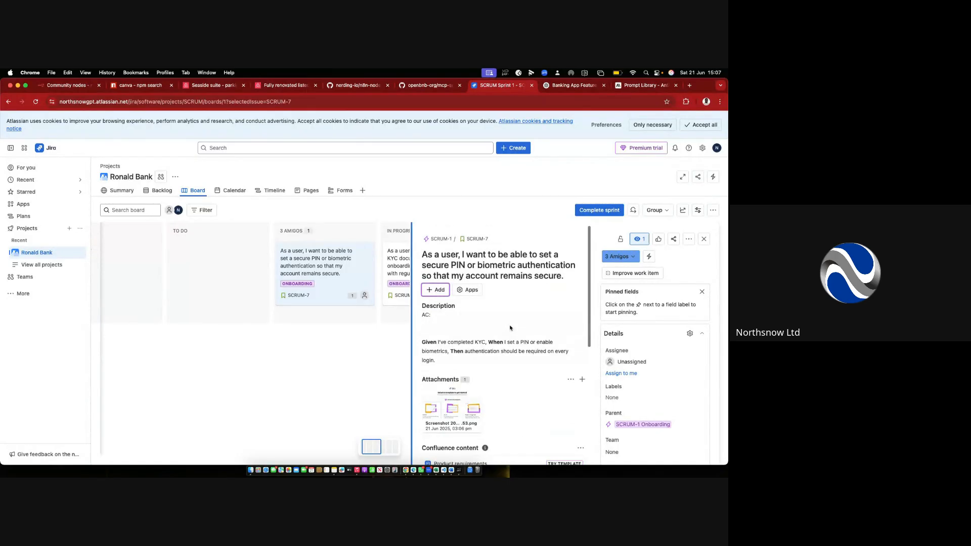
click(704, 238)
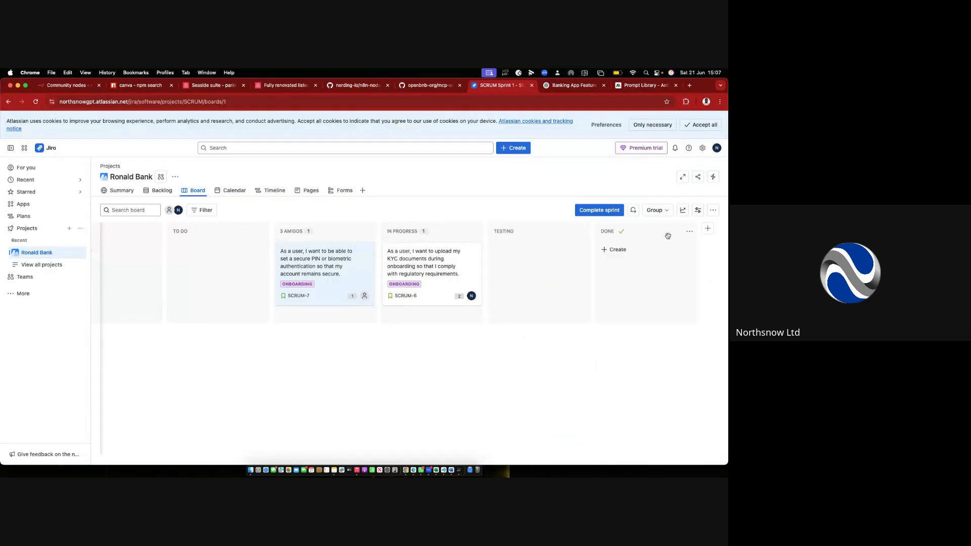
Reopen SCRUM-7, dismiss its pinned fields notice, collapse the Details section and close the work item.
click(315, 264)
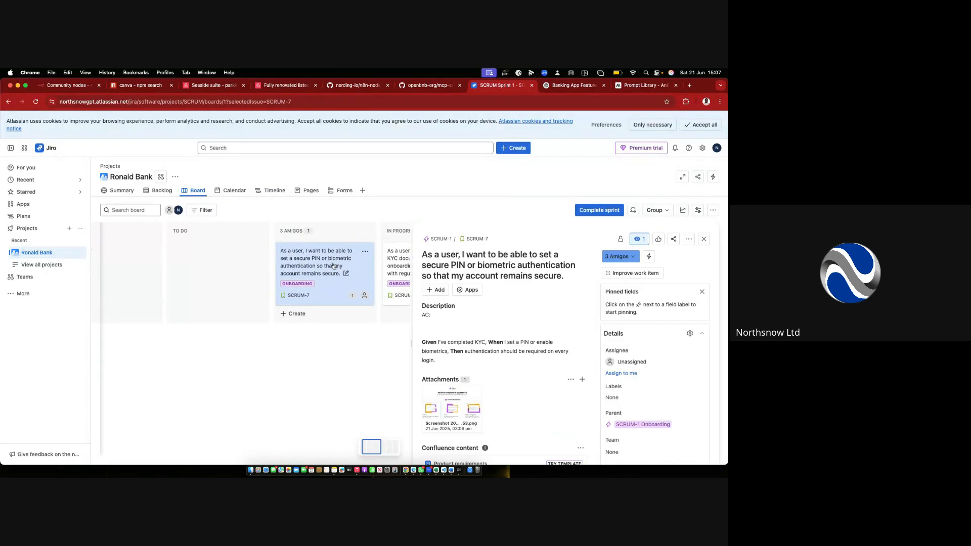
scroll(501, 354, down, 6)
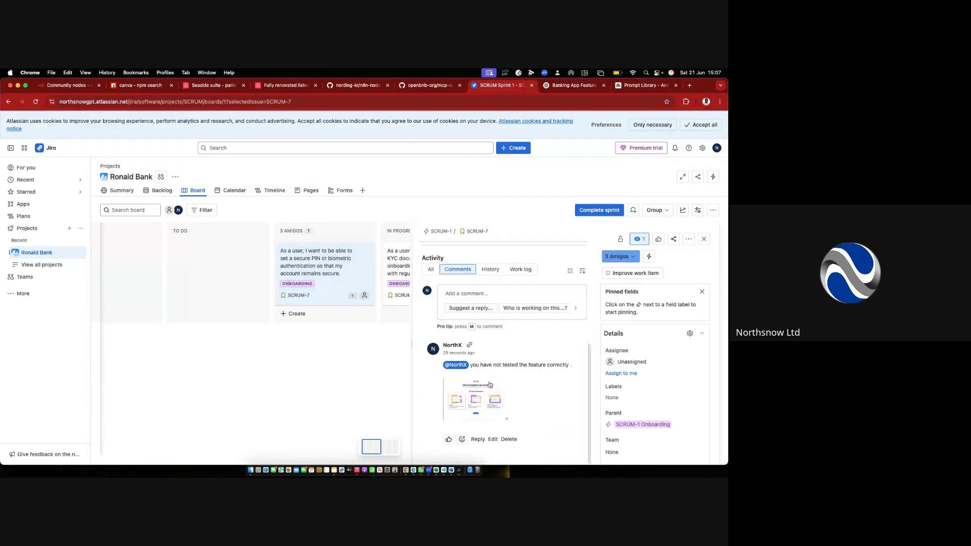
scroll(542, 384, up, 5)
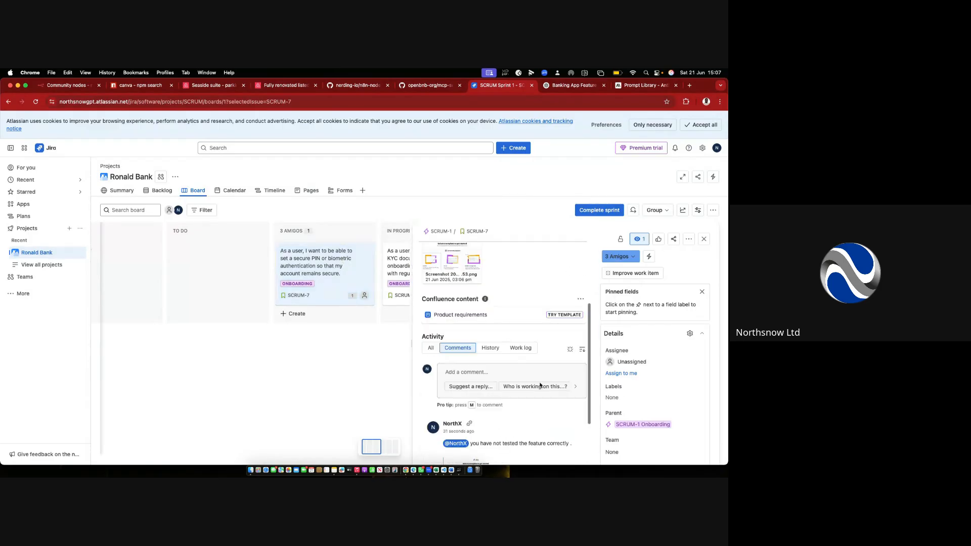
click(625, 363)
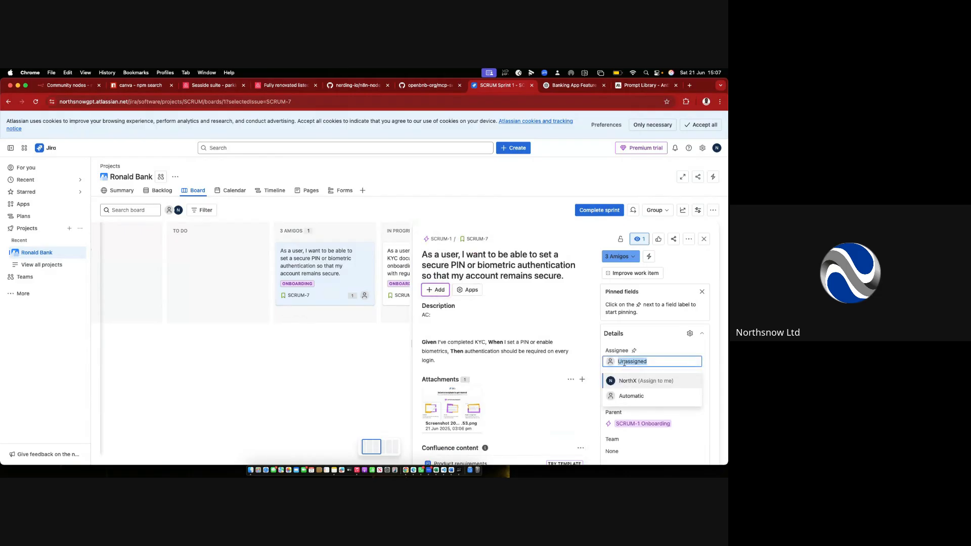
click(701, 292)
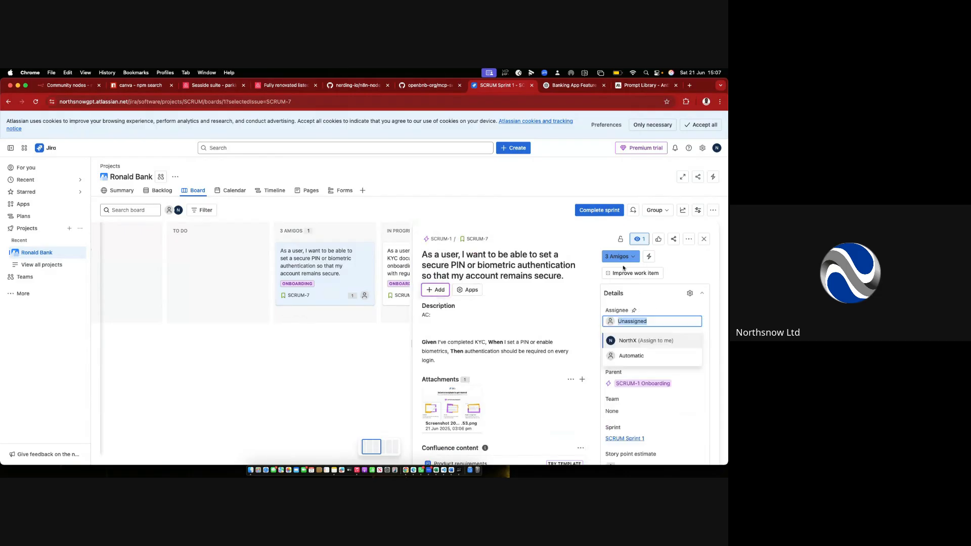
click(702, 293)
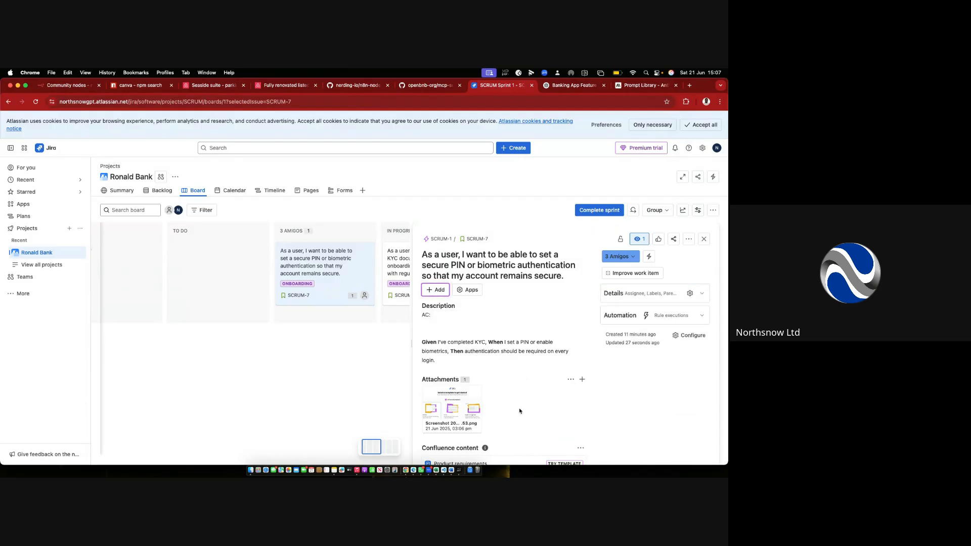
click(704, 239)
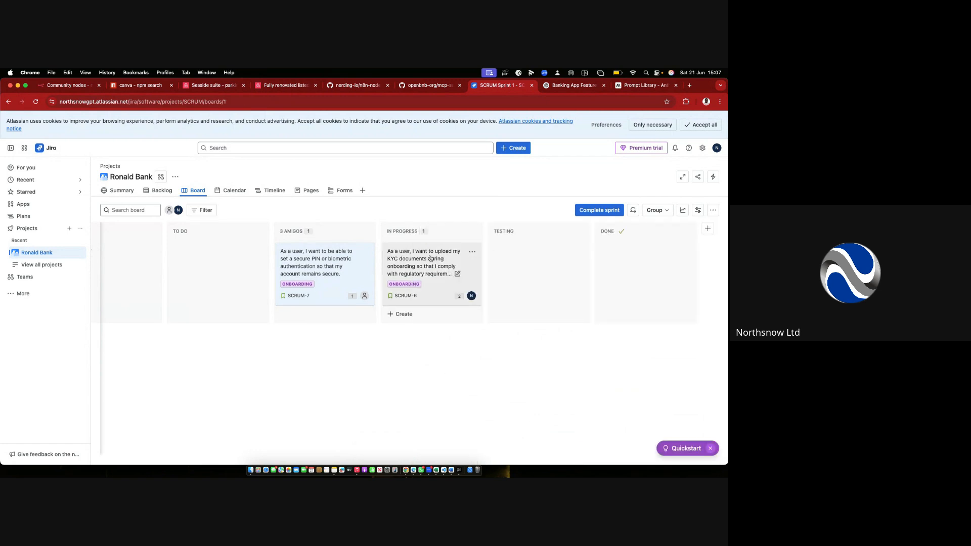
Move the SCRUM-6 KYC documents card from In Progress to Testing.
drag(450, 275, 502, 253)
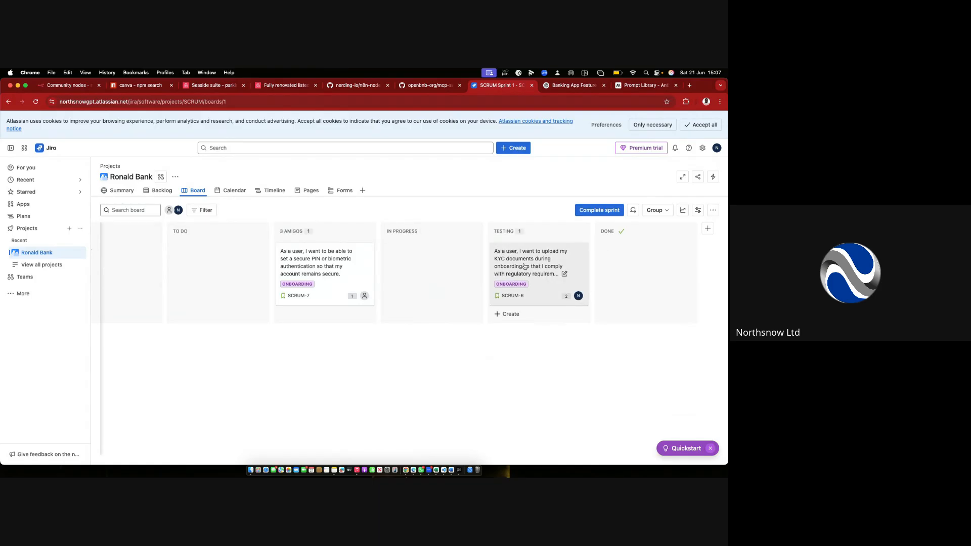
drag(526, 266, 500, 255)
drag(542, 265, 496, 253)
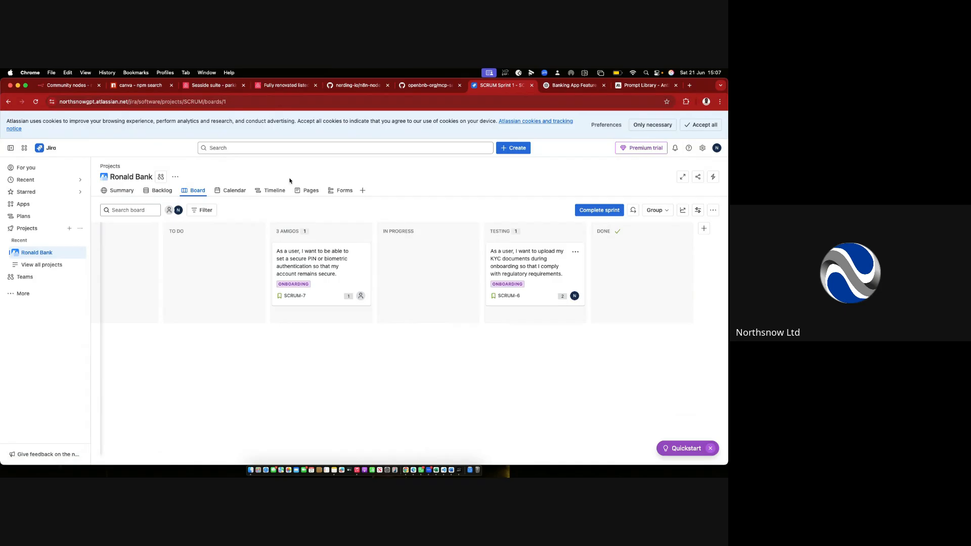
Examine the completion summary of SCRUM Sprint 1 without completing the sprint.
click(607, 214)
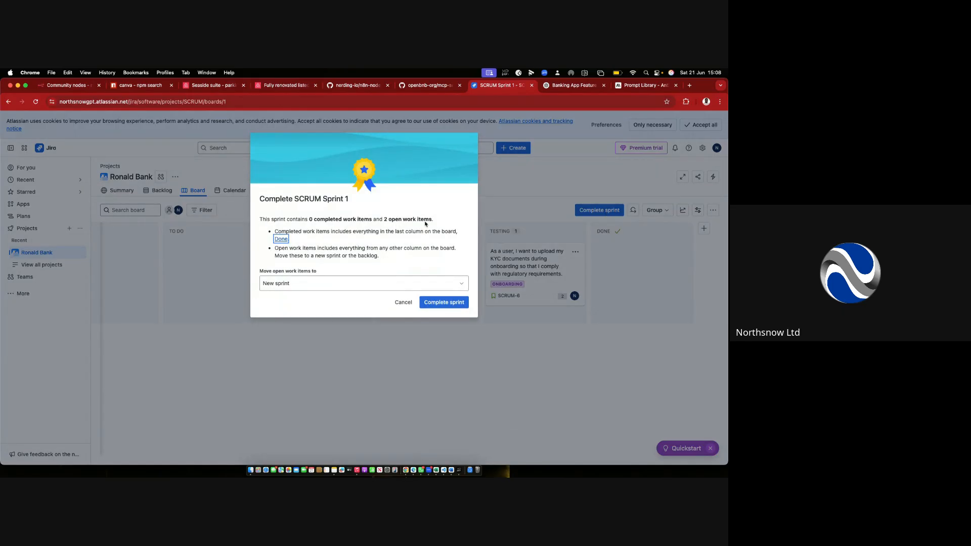
click(408, 303)
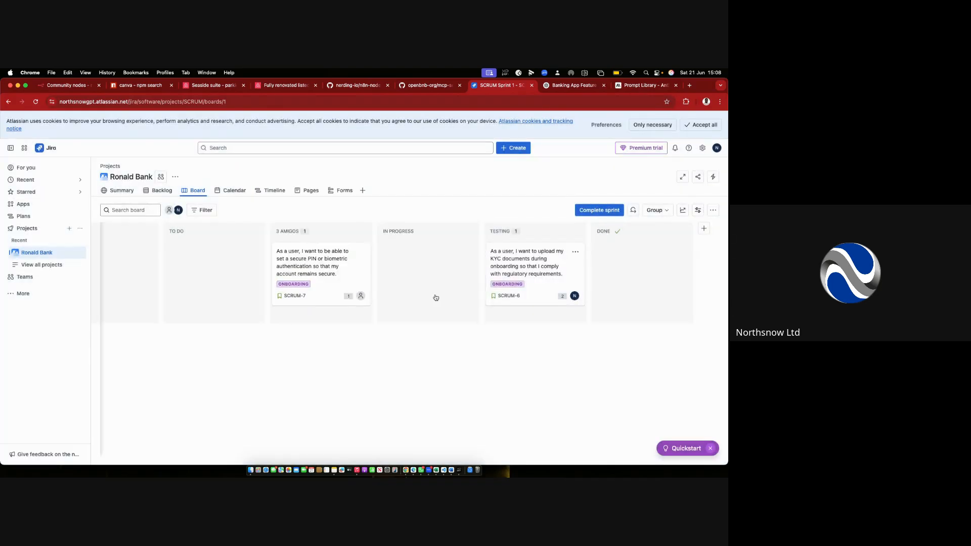
click(600, 210)
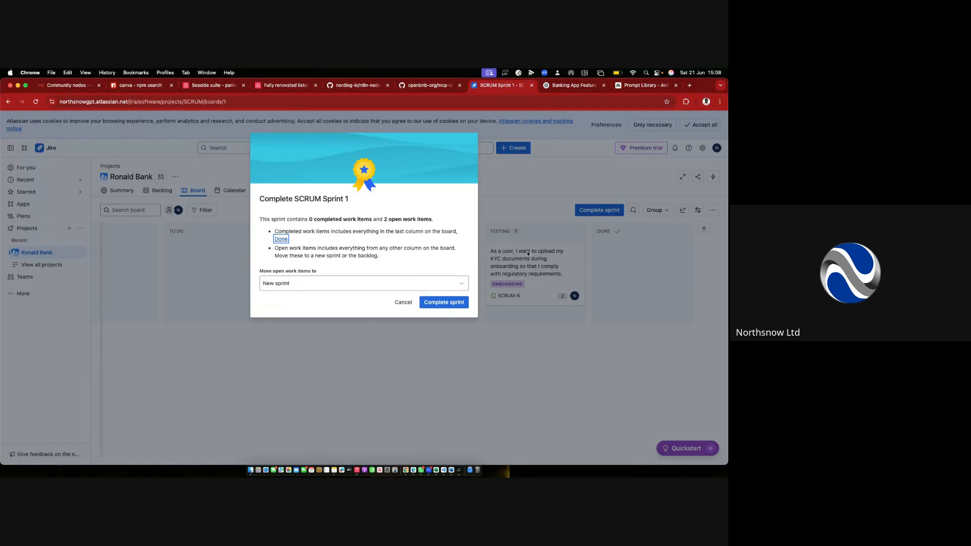
click(403, 303)
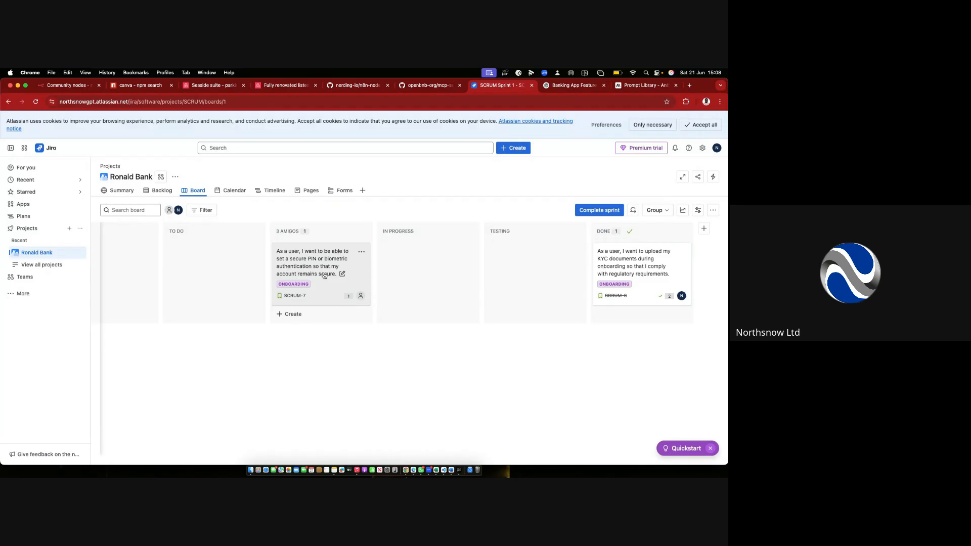
Move the SCRUM-7 card to Testing and complete SCRUM Sprint 1, sending open work items to a new sprint.
drag(324, 275, 514, 251)
click(599, 210)
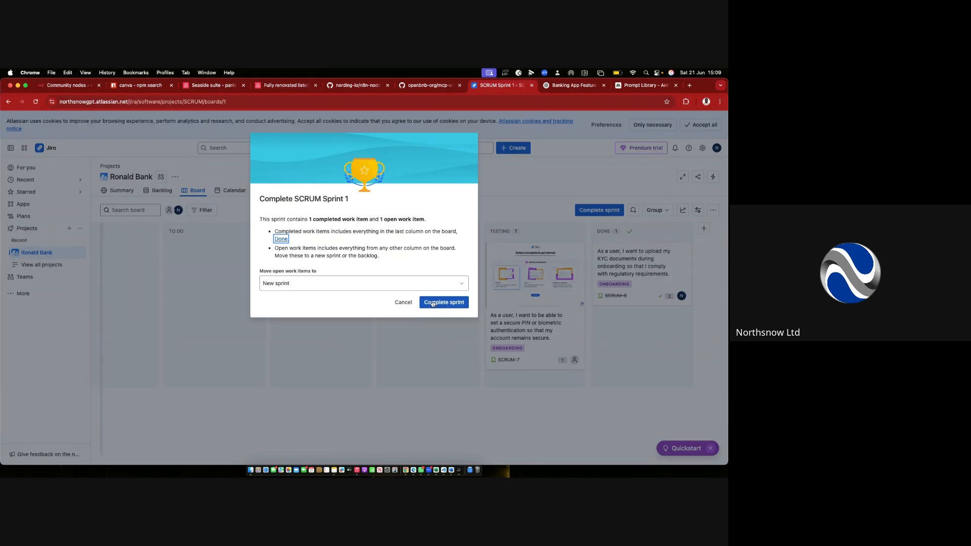
click(441, 305)
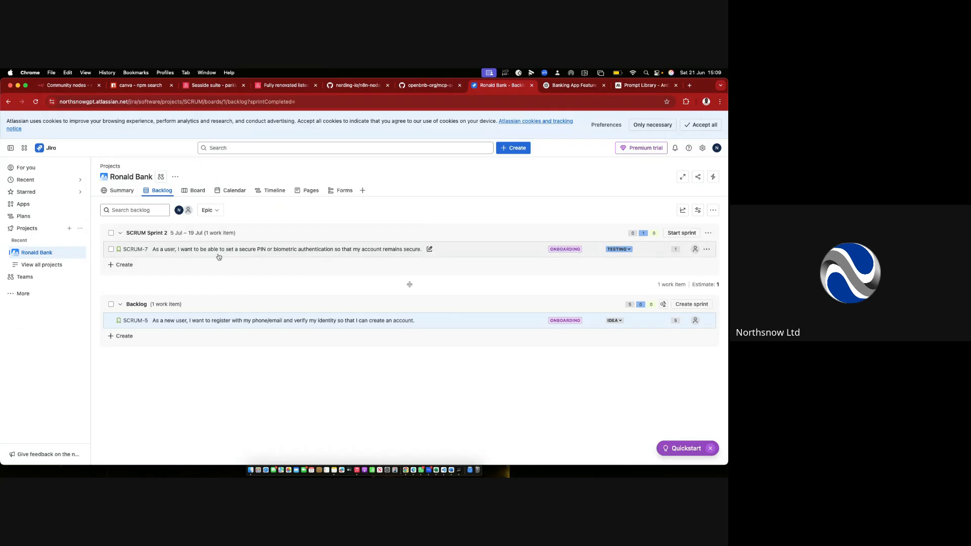
mouse_move(445, 321)
mouse_down()
mouse_move(478, 300)
mouse_move(461, 319)
mouse_move(468, 314)
mouse_move(408, 245)
mouse_move(398, 261)
mouse_move(436, 324)
mouse_up()
drag(374, 268, 377, 337)
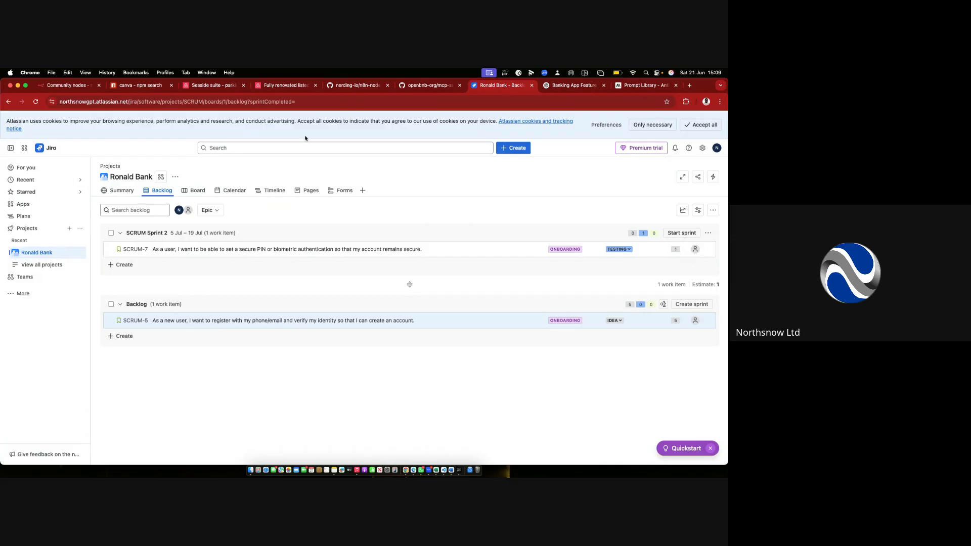
Accept all Atlassian cookies in the consent notice.
click(706, 126)
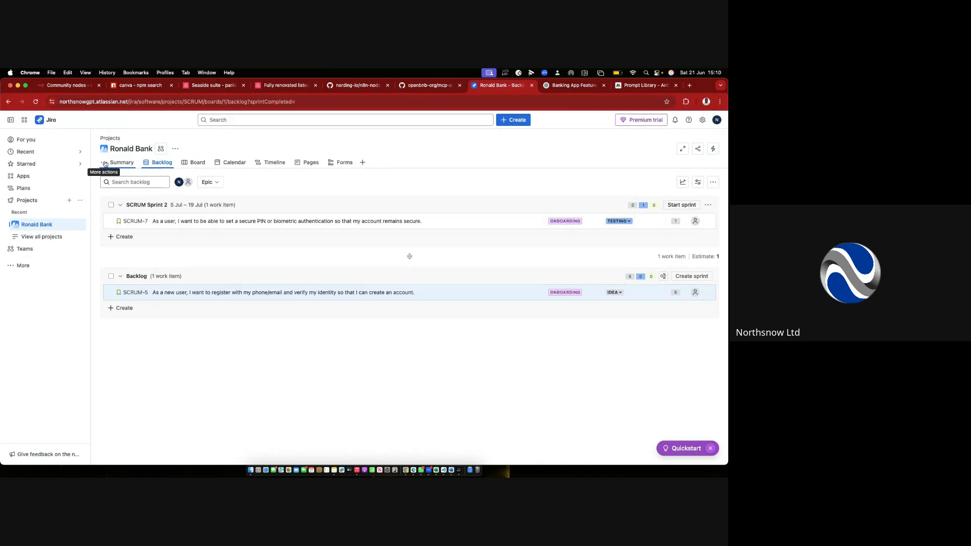
Reopen the Ronald Bank project from the projects list and compare its board with its backlog.
click(108, 139)
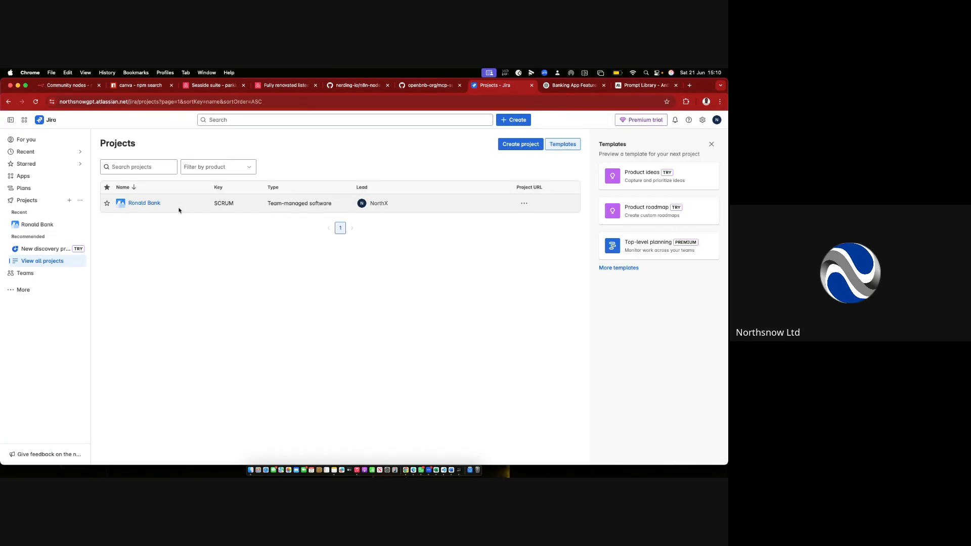
click(153, 204)
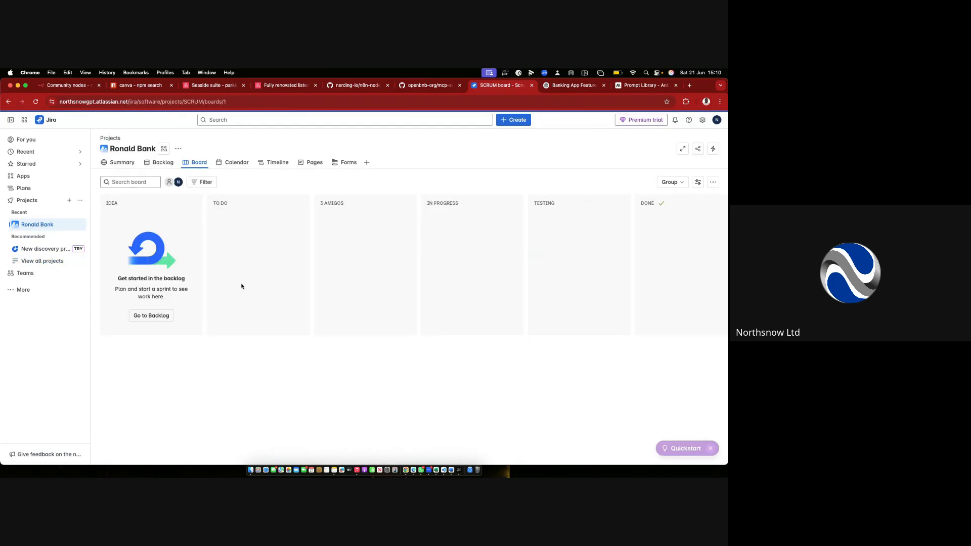
click(161, 163)
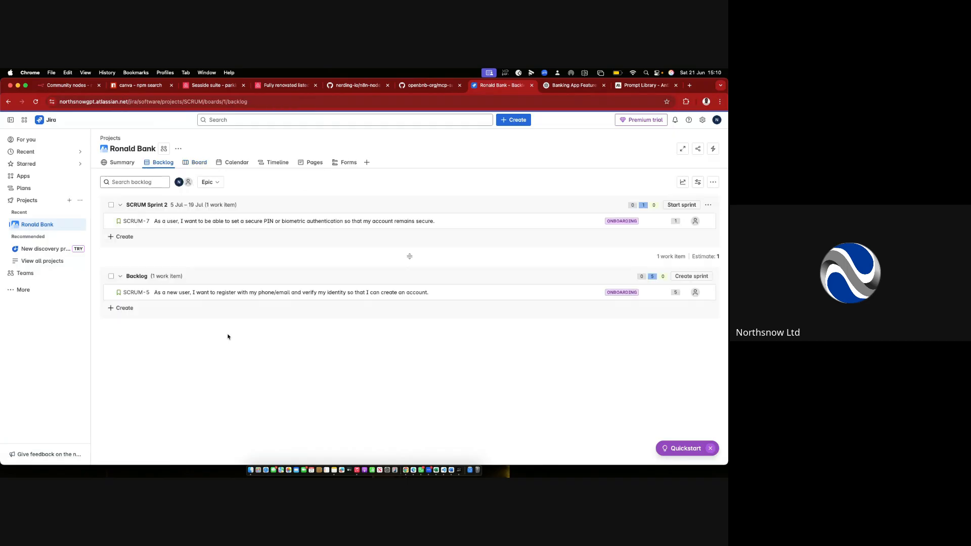
click(198, 162)
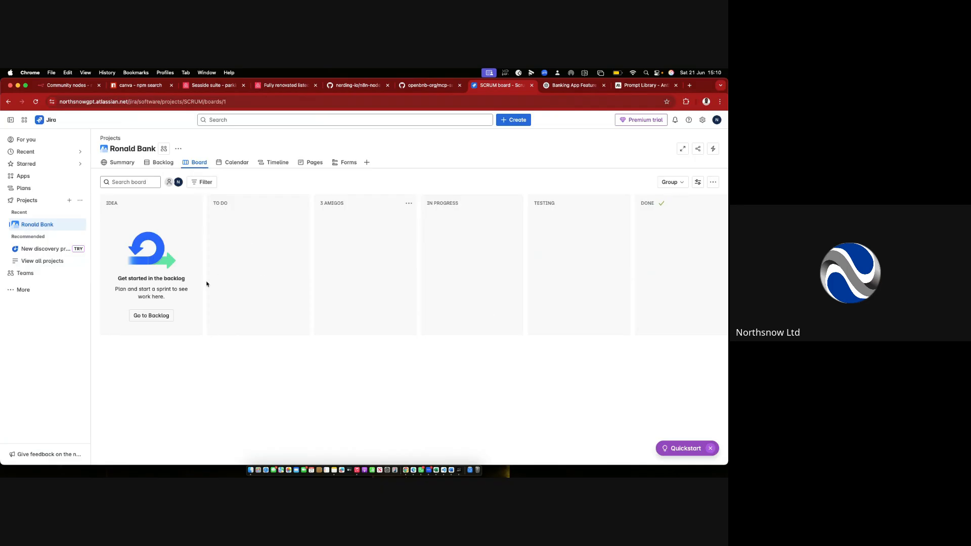
click(162, 163)
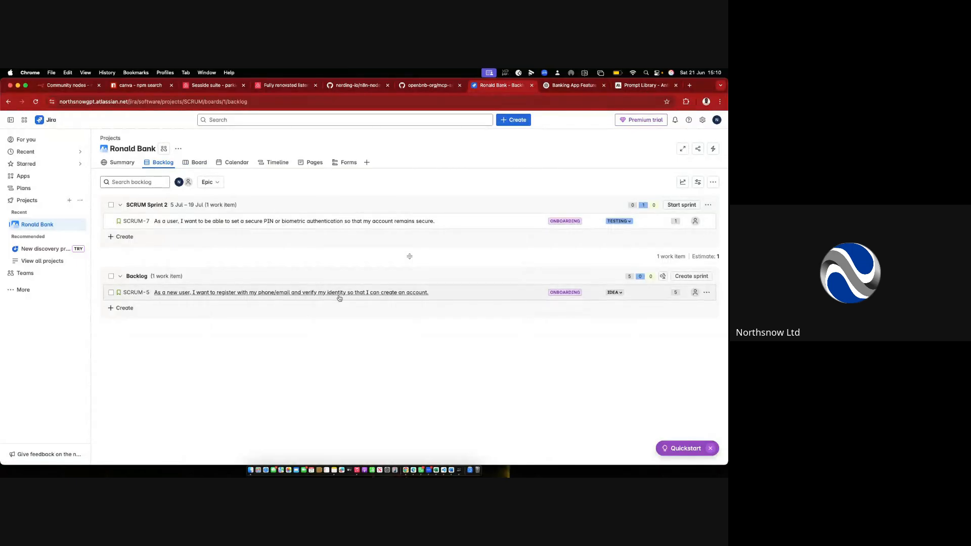
Examine the Ronald Bank project summary, including status overview, recent activity, types of work, team workload and epic progress.
click(122, 162)
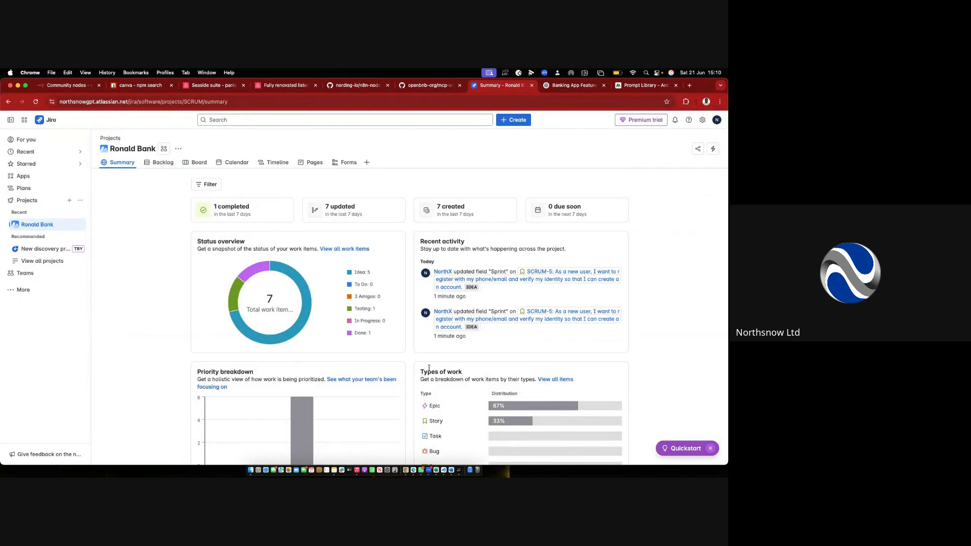
scroll(428, 369, down, 1)
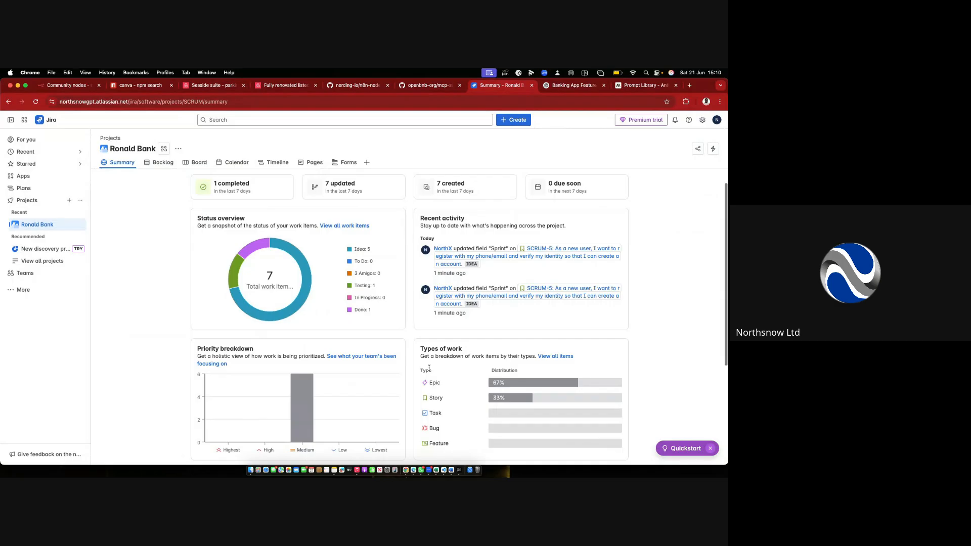
scroll(429, 368, down, 1)
scroll(488, 370, up, 2)
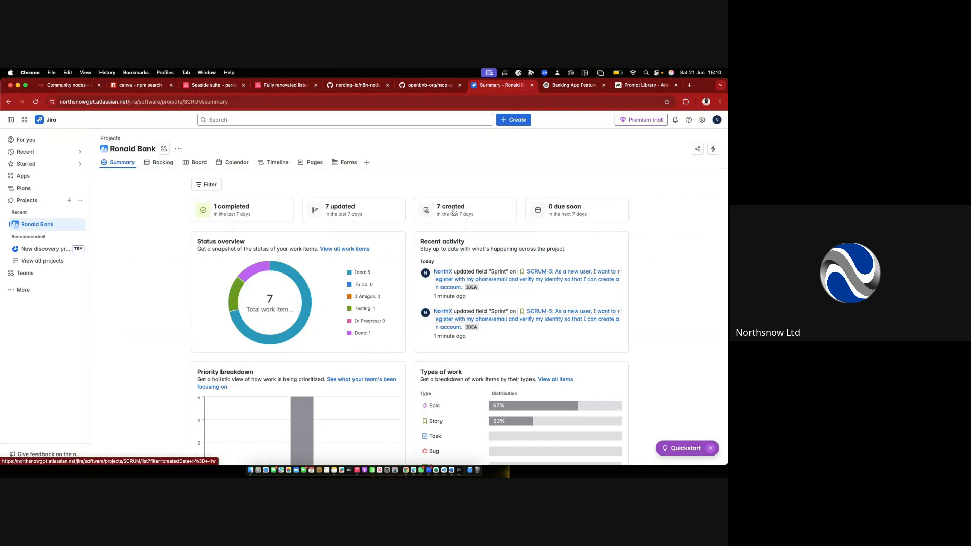
scroll(383, 273, down, 5)
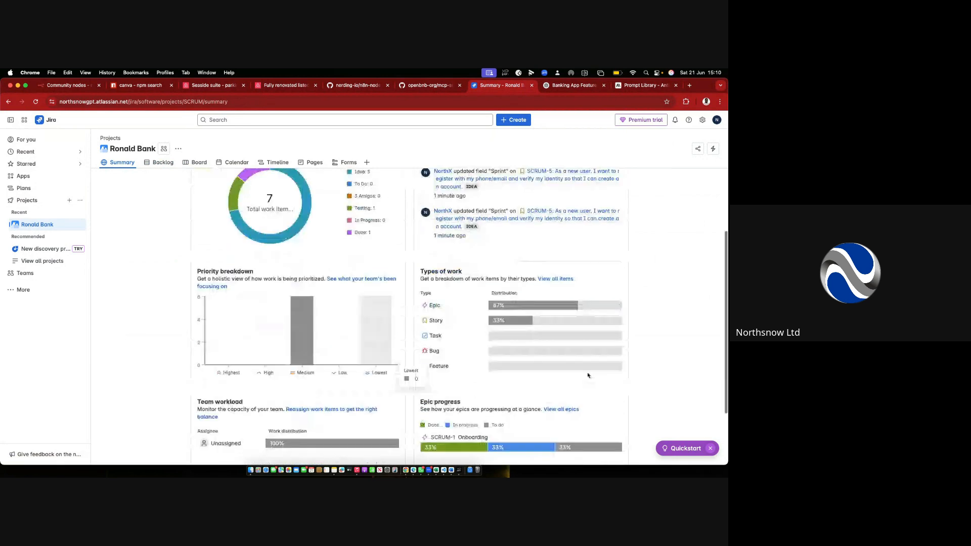
scroll(456, 394, down, 3)
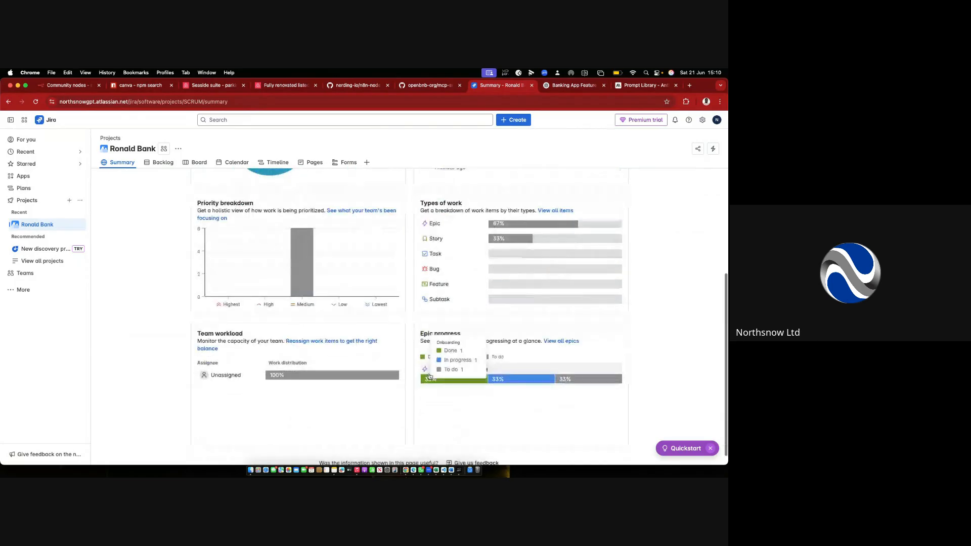
mouse_move(577, 382)
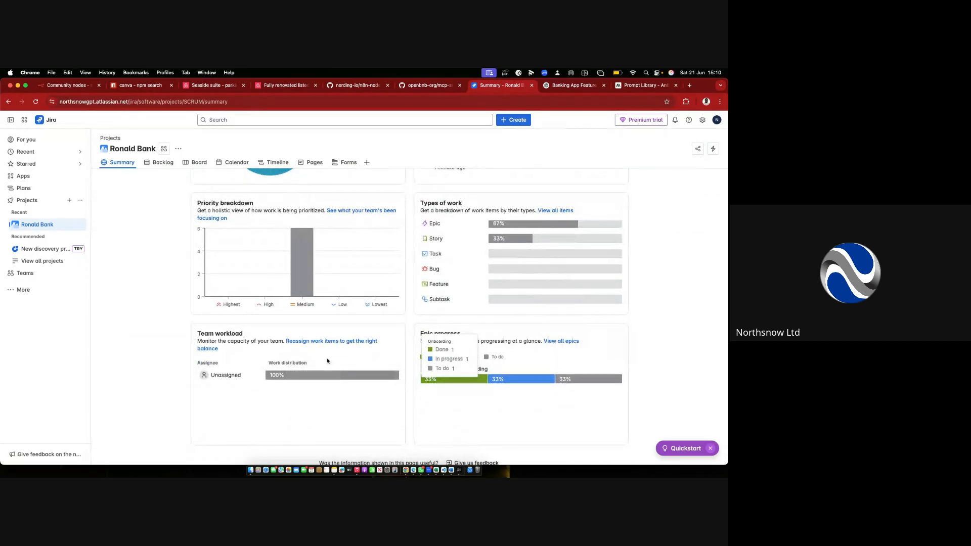
scroll(334, 328, up, 7)
scroll(333, 328, up, 1)
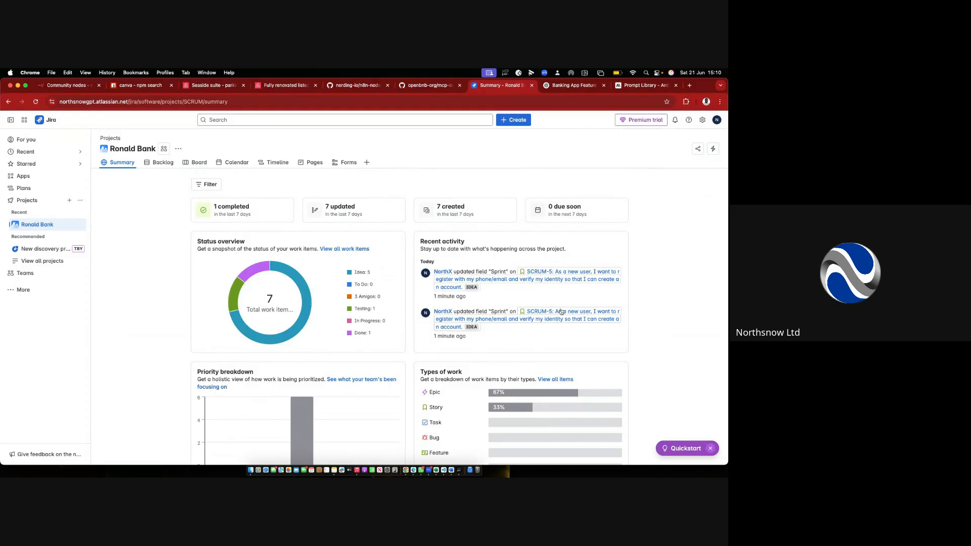
click(114, 140)
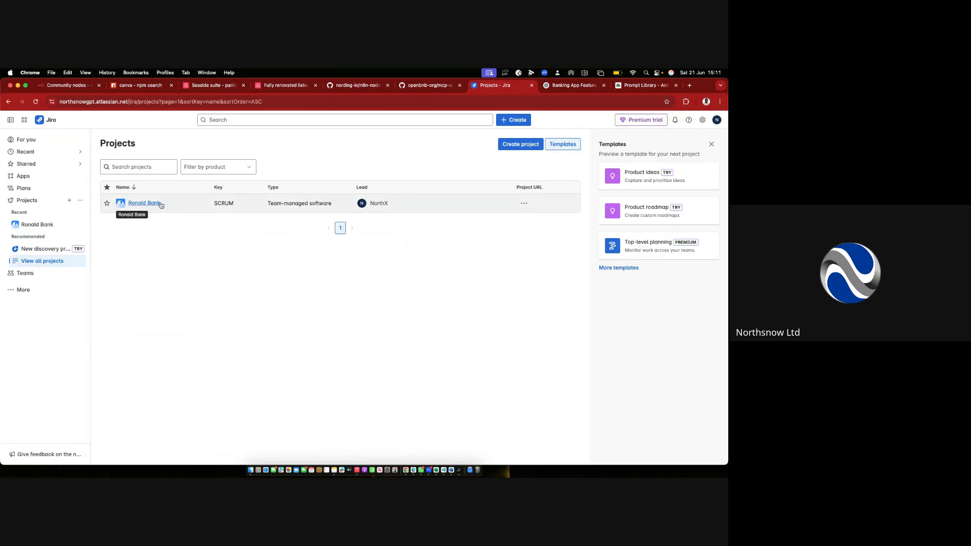
click(138, 204)
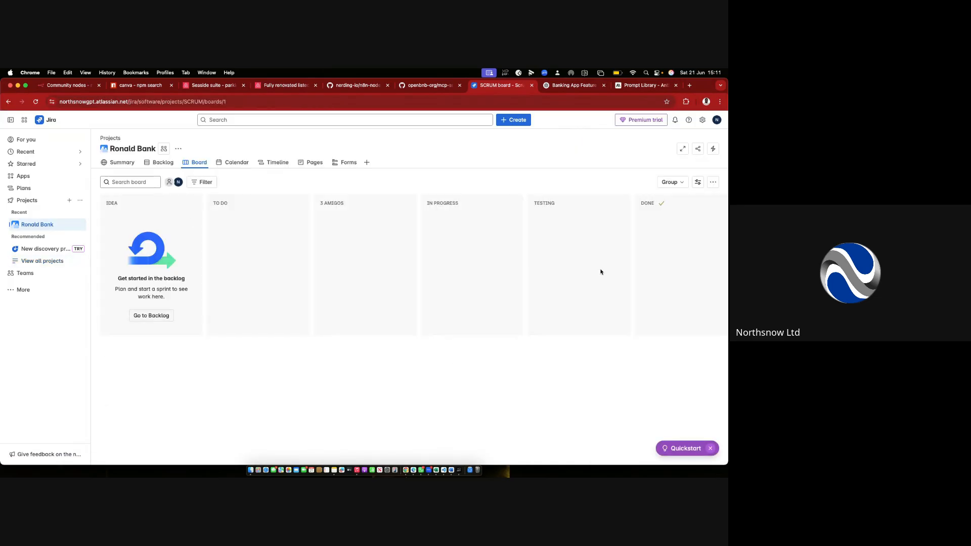
click(699, 150)
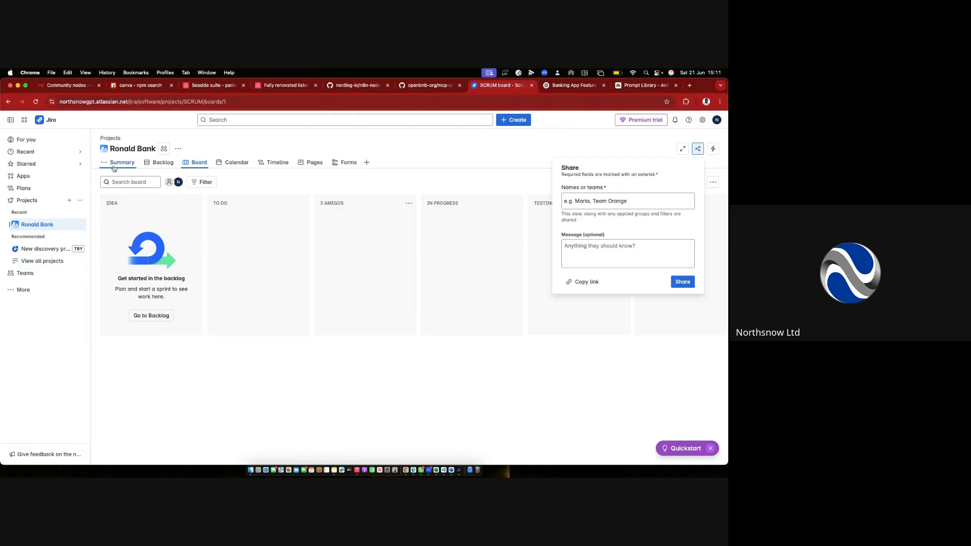
click(575, 247)
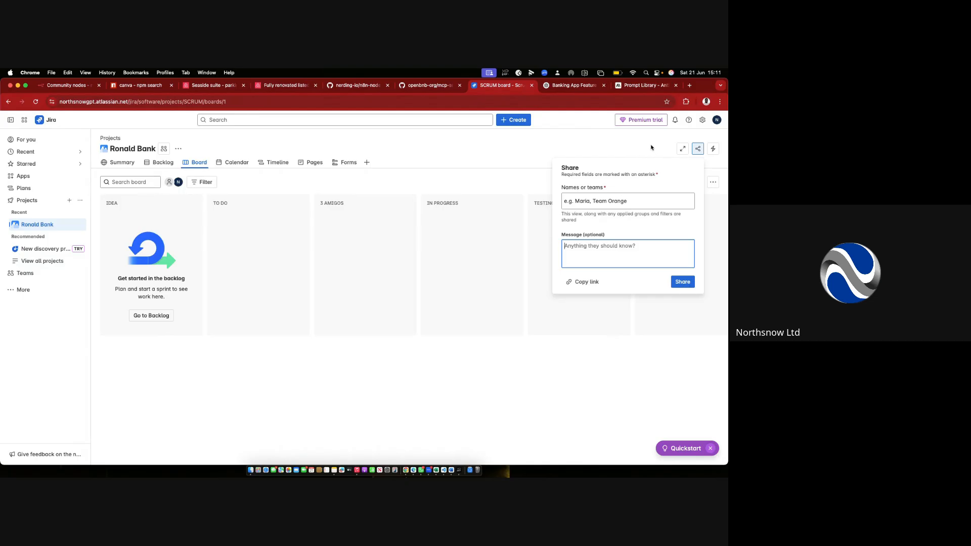
Review the project summary again from top to bottom and try to view the list of recently updated work items.
click(123, 163)
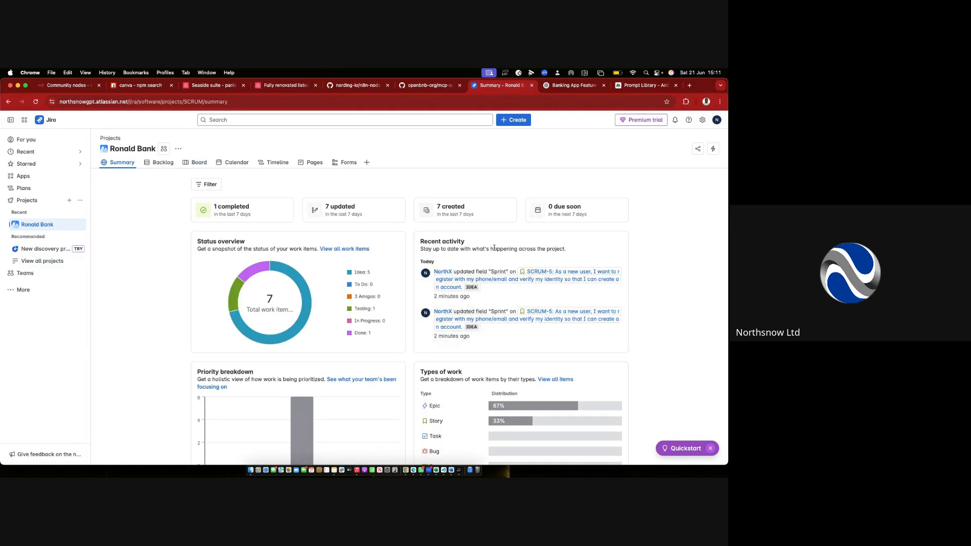
scroll(535, 267, down, 1)
scroll(498, 402, down, 5)
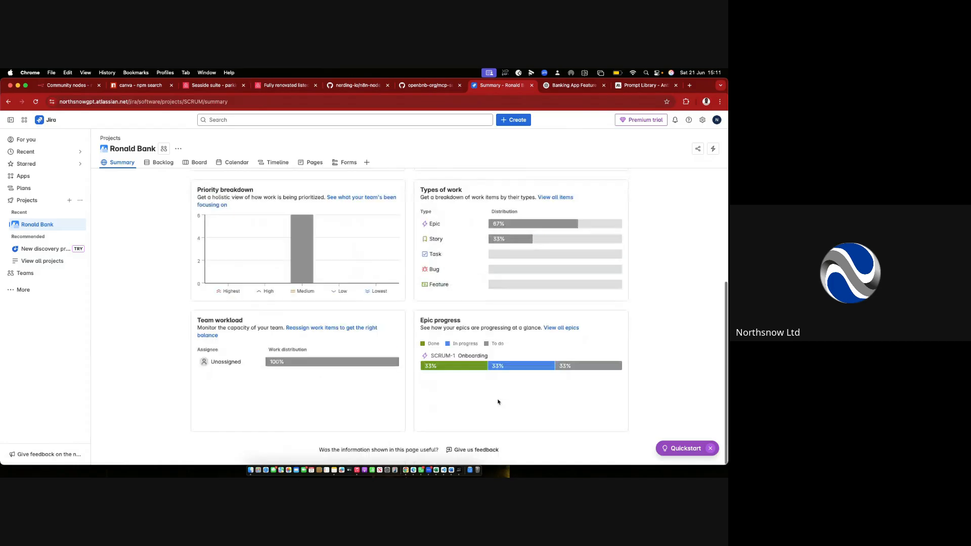
scroll(498, 402, up, 6)
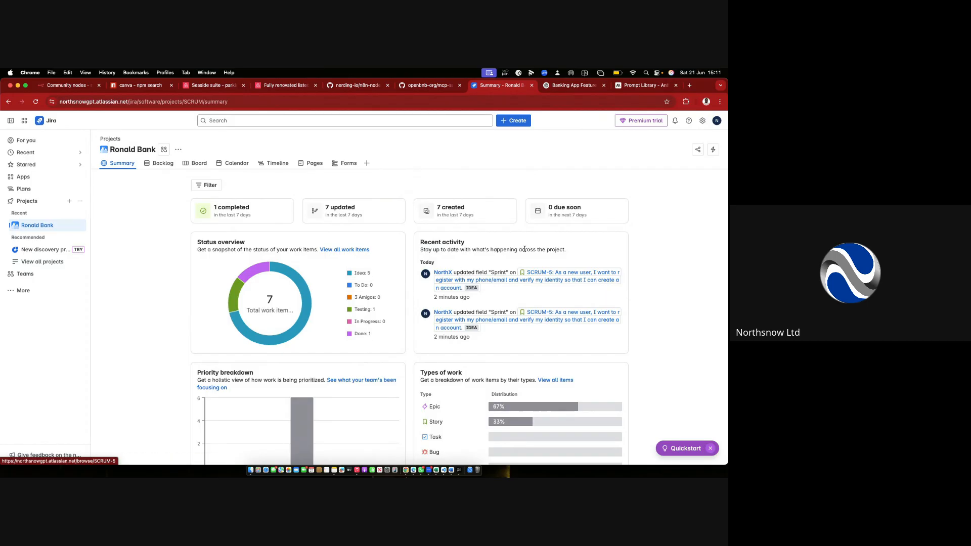
scroll(498, 293, down, 1)
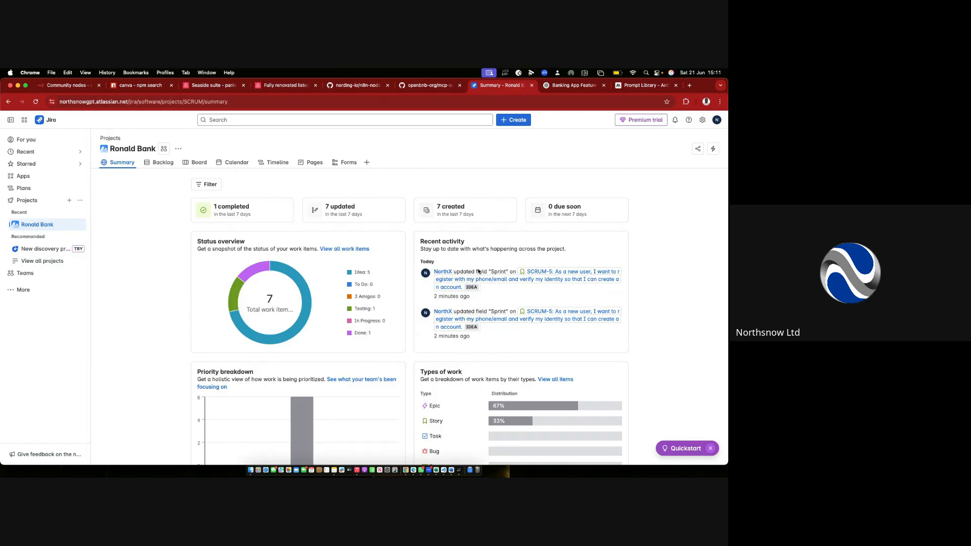
click(349, 212)
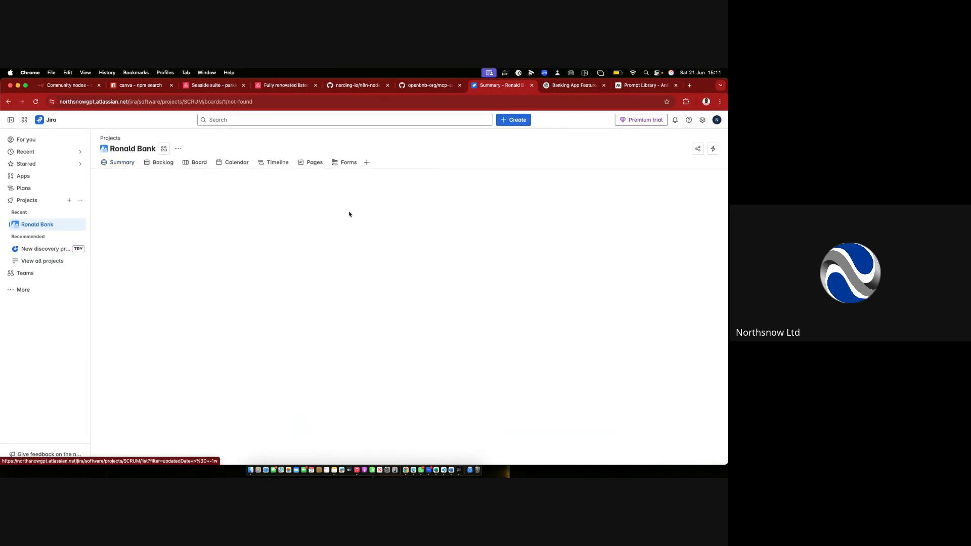
click(134, 165)
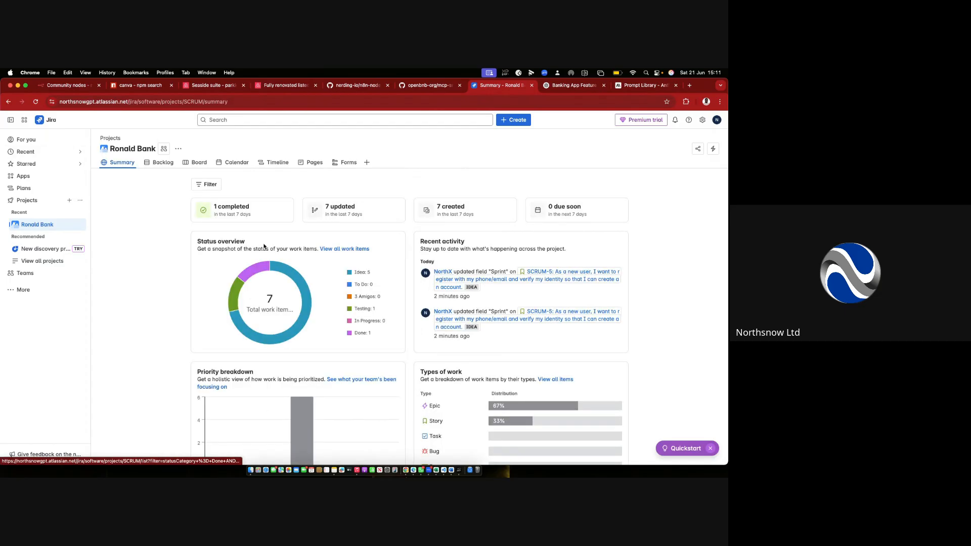
click(235, 162)
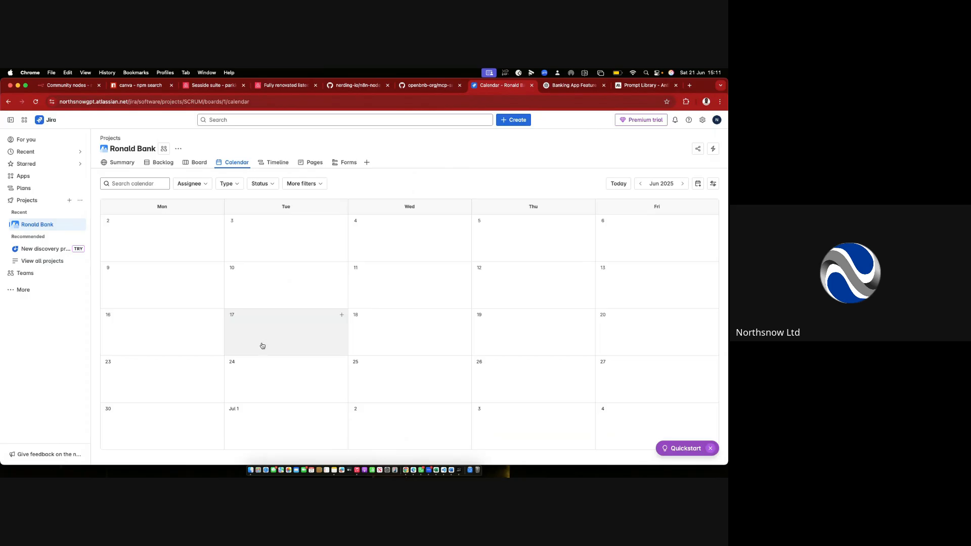
click(279, 164)
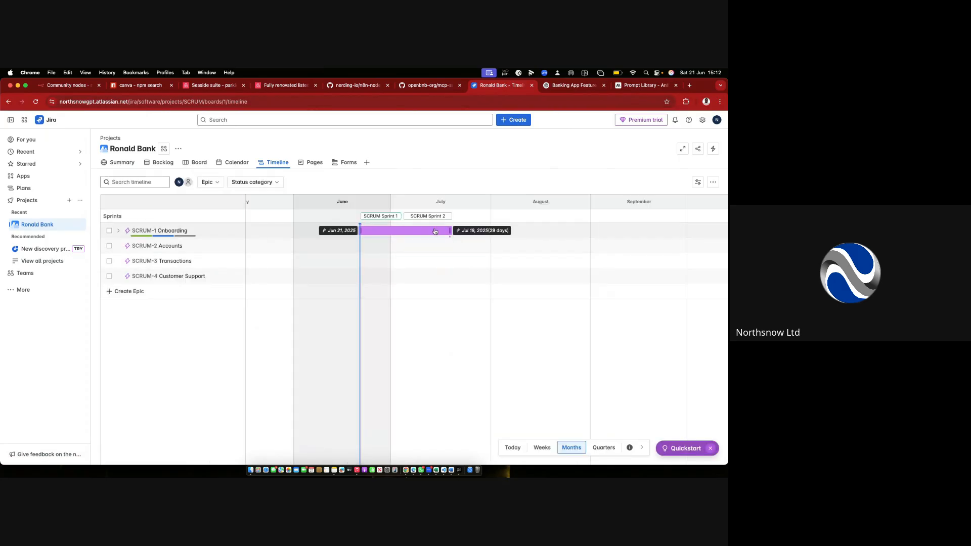
drag(432, 231, 377, 236)
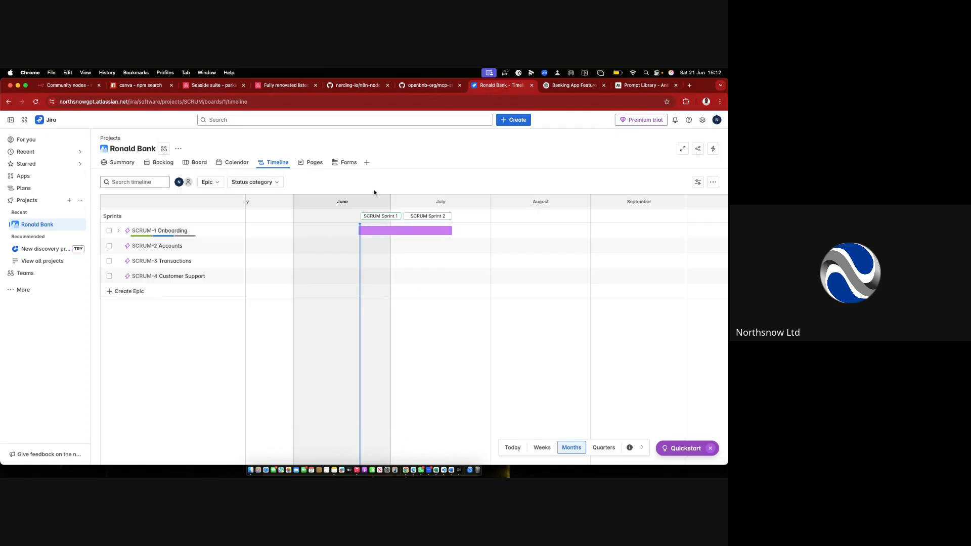
Enable Confluence project pages for Ronald Bank and go through the introduction to a new blank page.
click(306, 163)
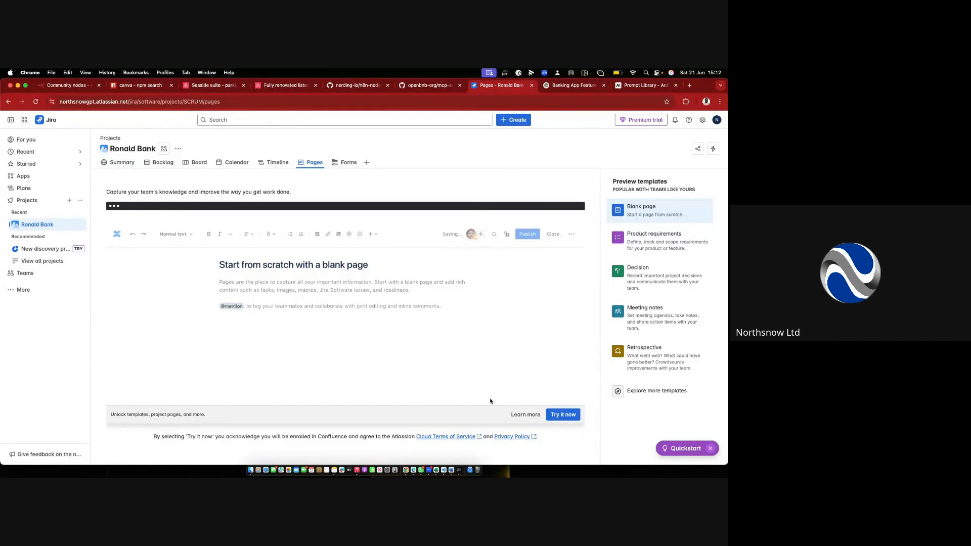
click(564, 415)
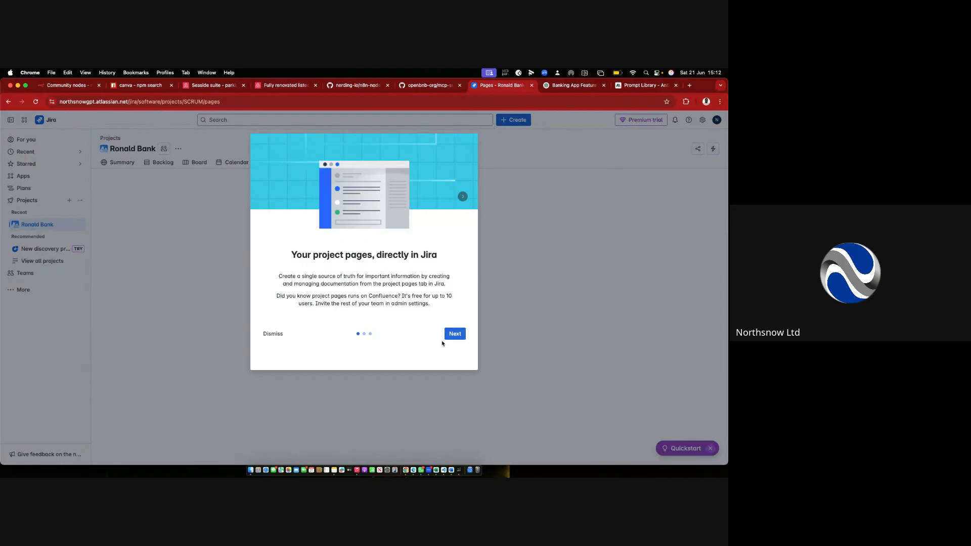
click(457, 335)
click(459, 336)
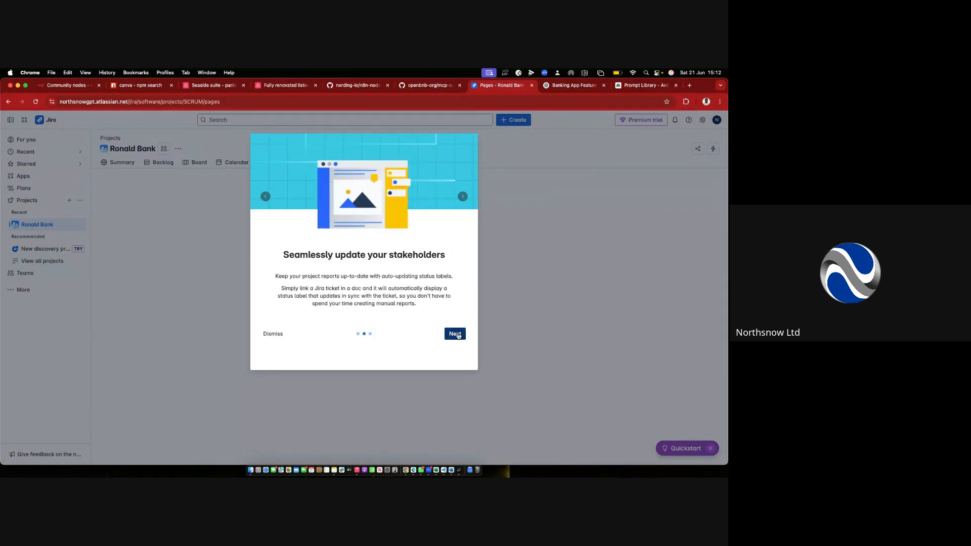
click(459, 335)
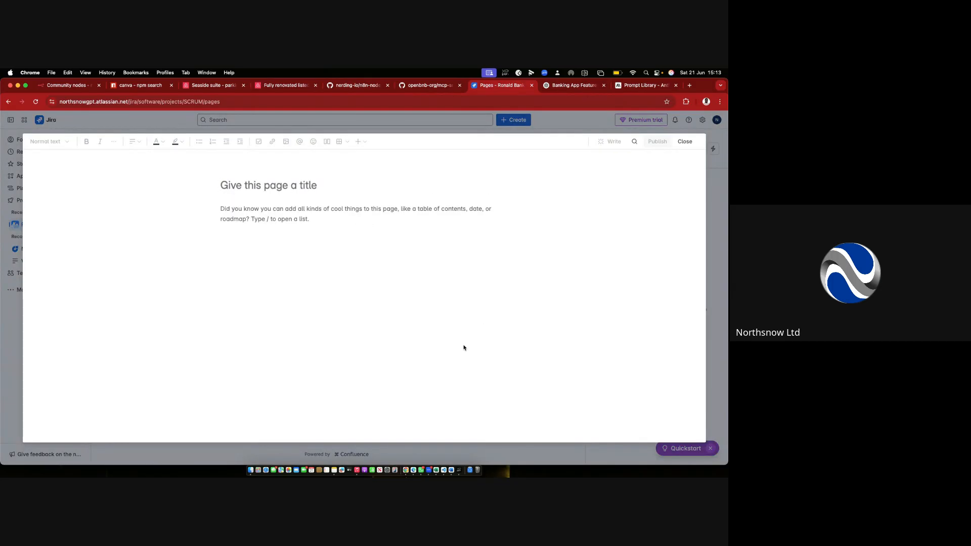
Title the new page "Ronald bank PRD" and publish it.
mouse_move(224, 188)
mouse_move(523, 184)
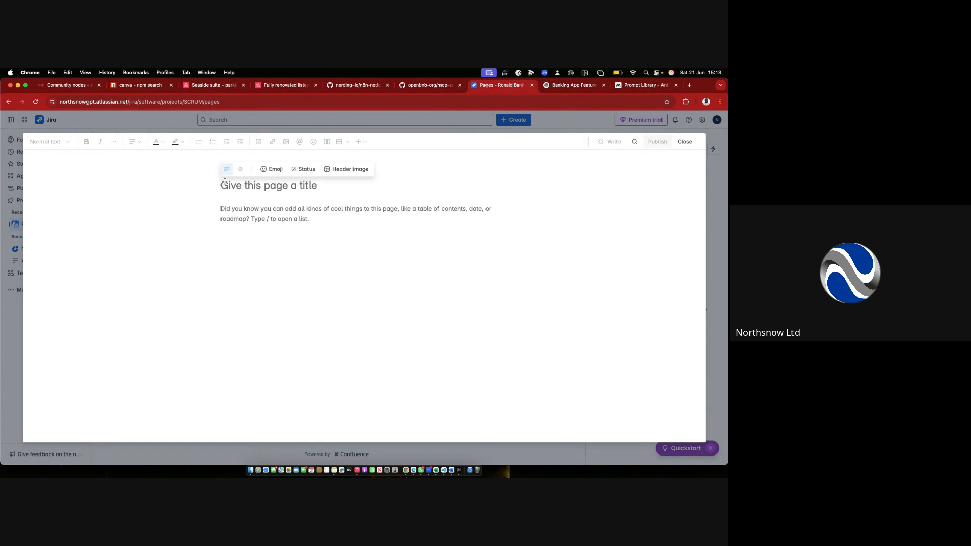
text(ronal)
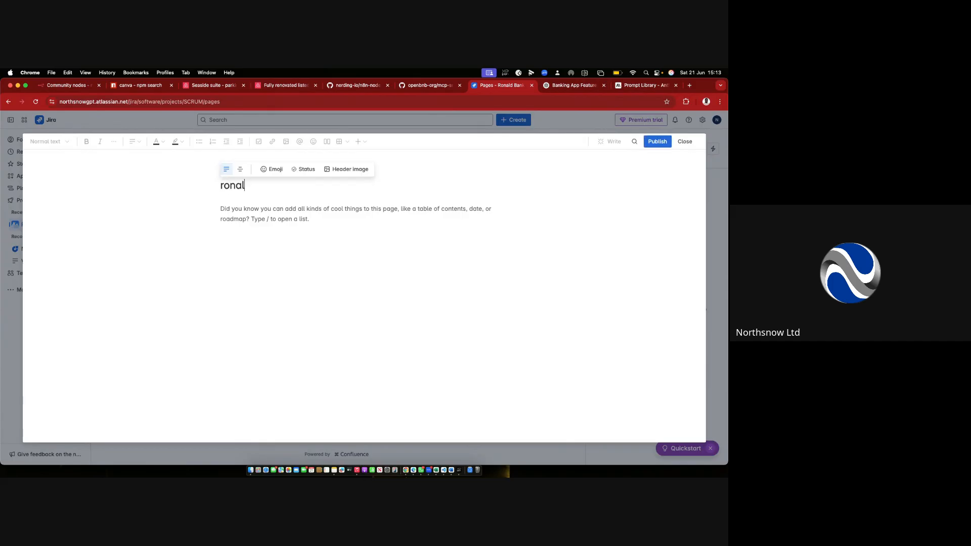
text(d bank PRD)
key(Return)
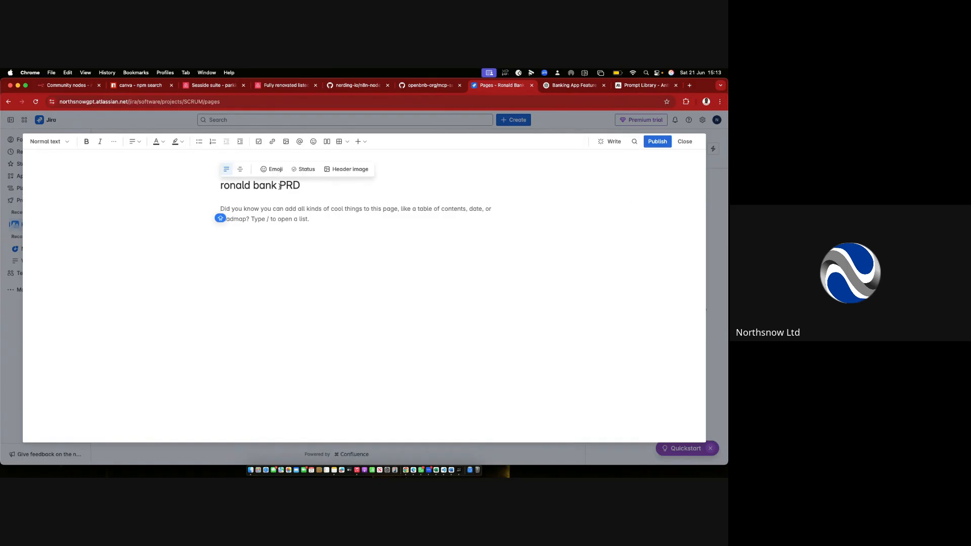
click(223, 186)
key(BackSpace)
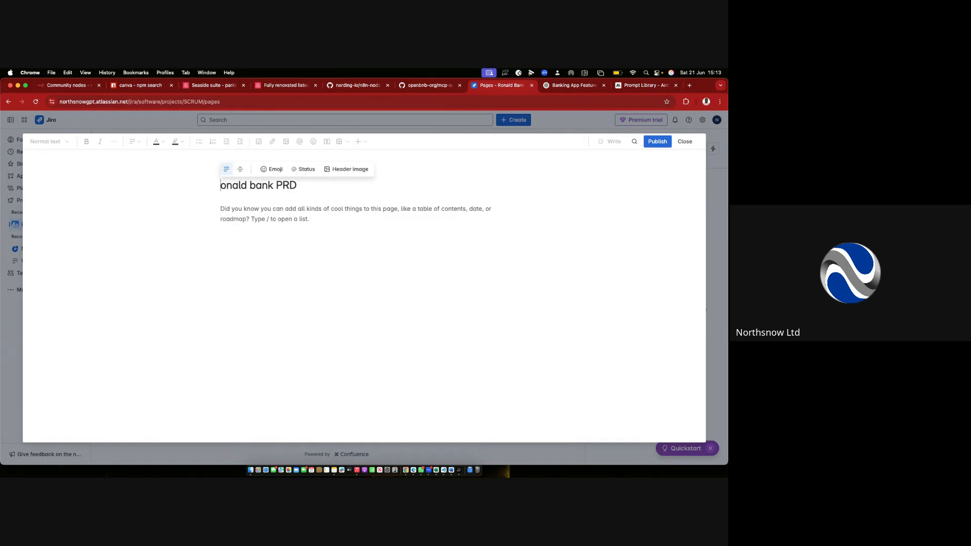
text(R)
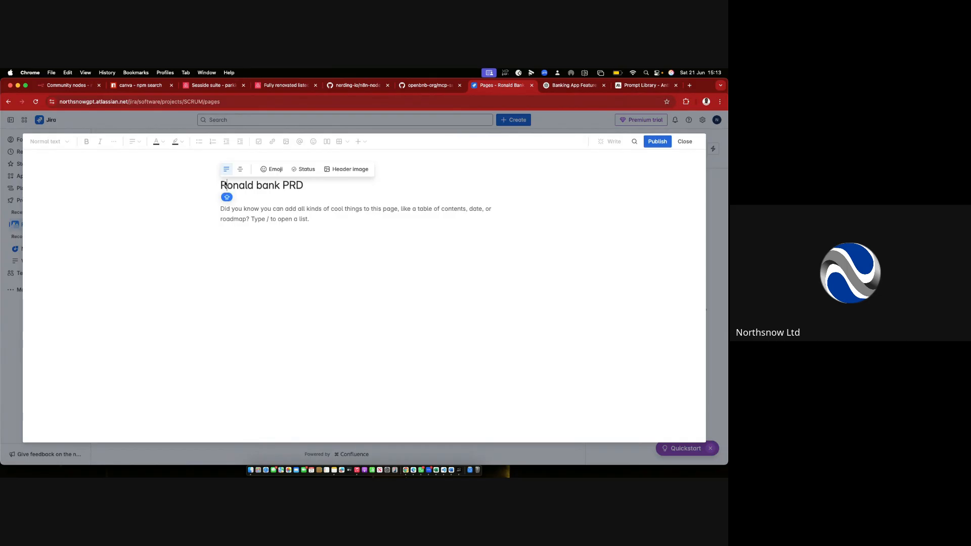
click(657, 142)
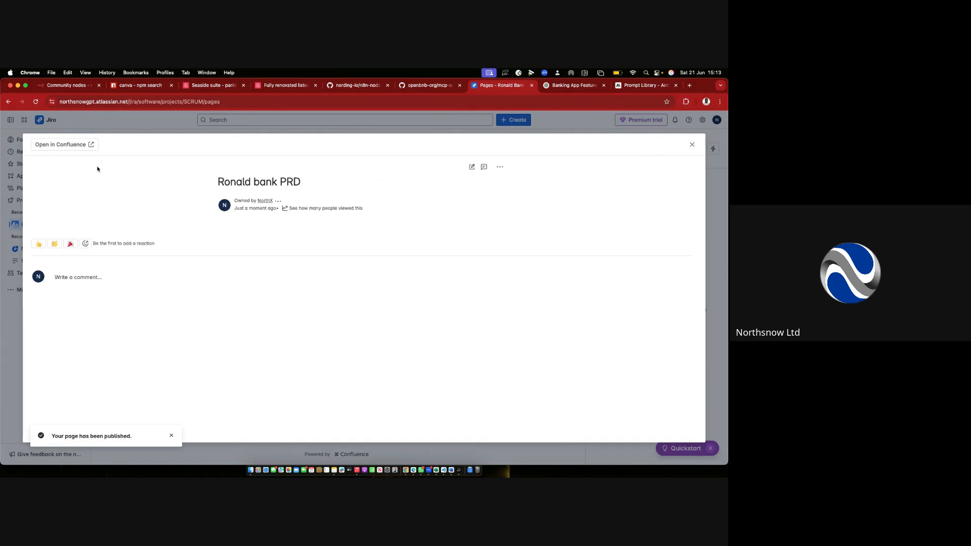
Begin a comment on the Ronald bank PRD page, start the free trial offered for AI writing, and return without adding a payment method.
click(66, 278)
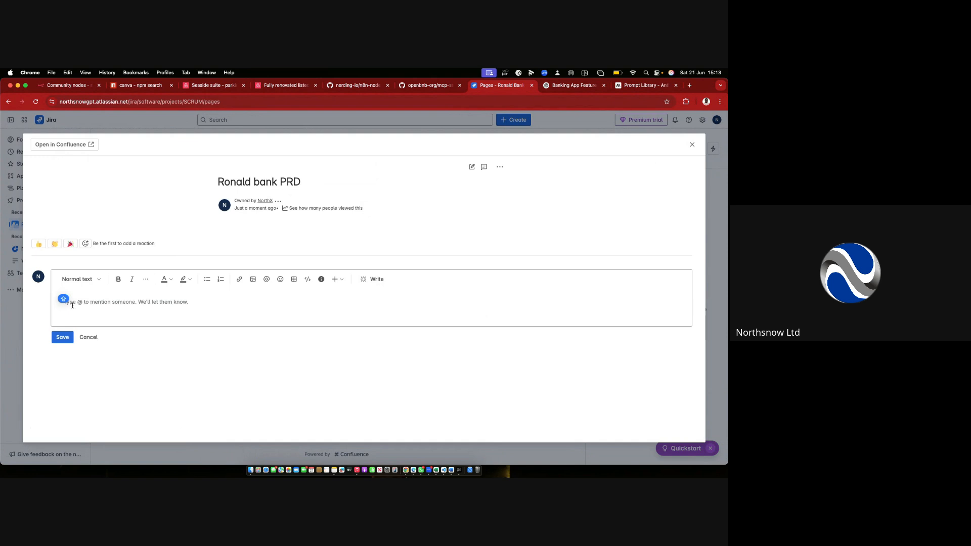
click(368, 281)
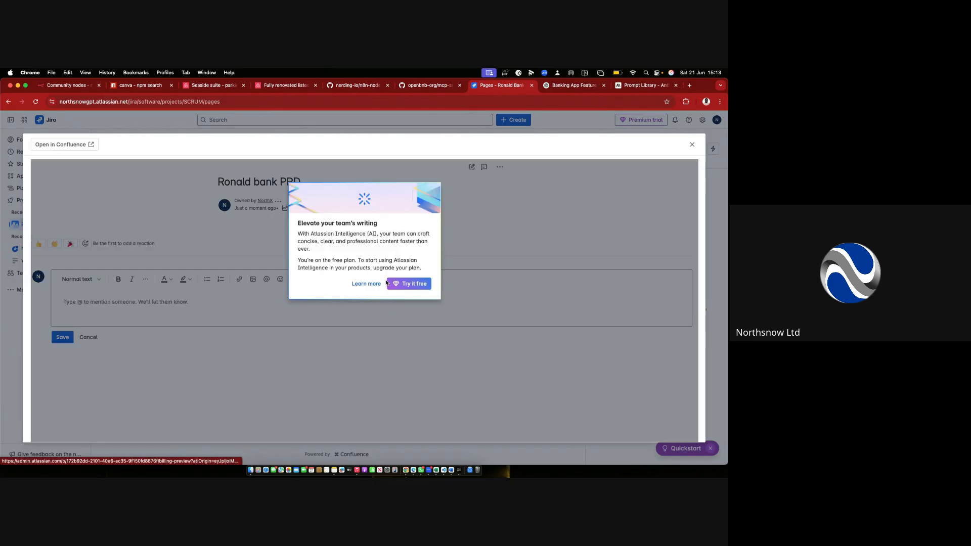
click(410, 286)
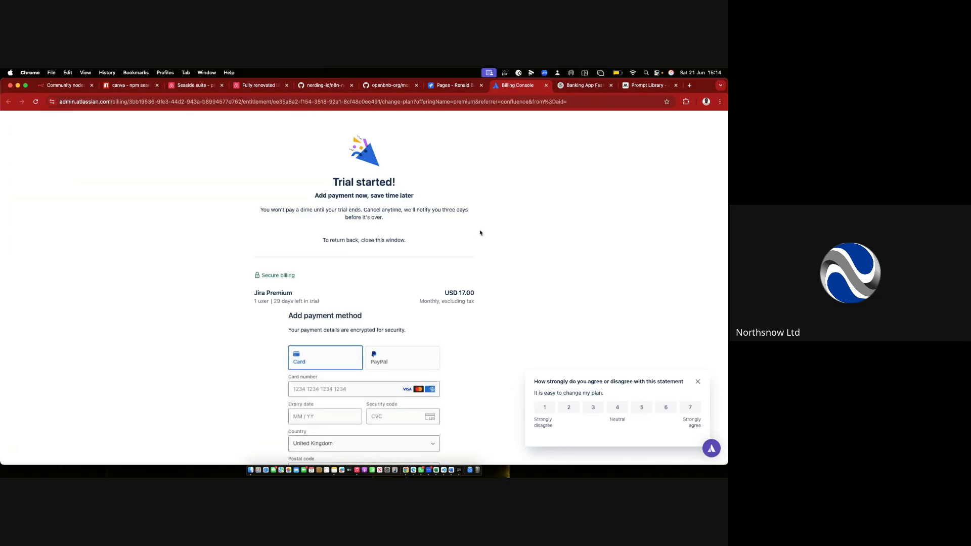
click(546, 85)
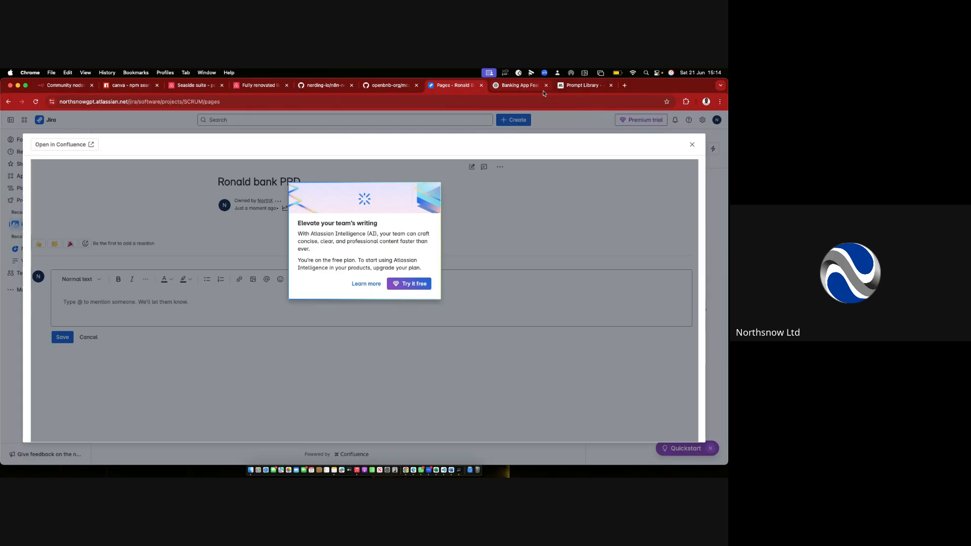
click(473, 208)
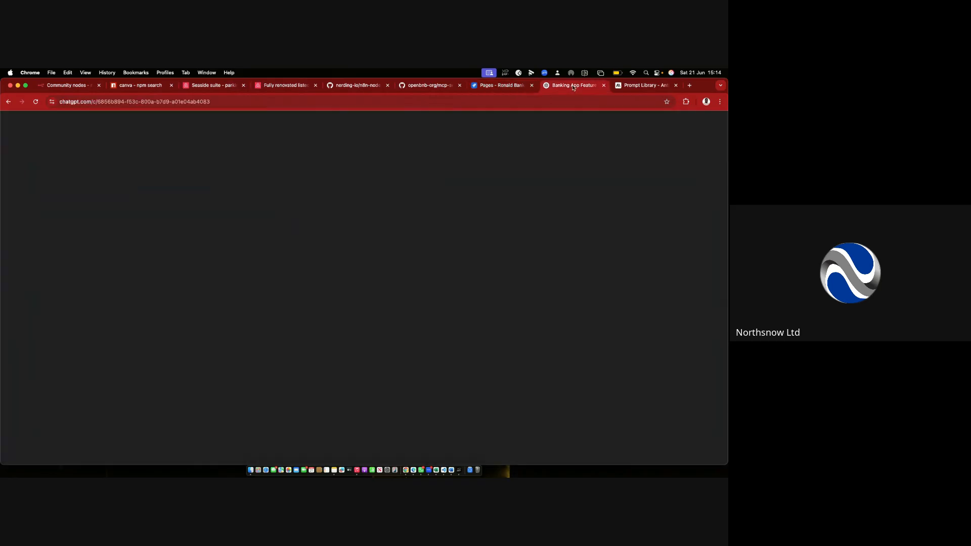
Switch to the ChatGPT banking app conversation and ask it to write a detailed PRD for the product's features captured above.
click(573, 85)
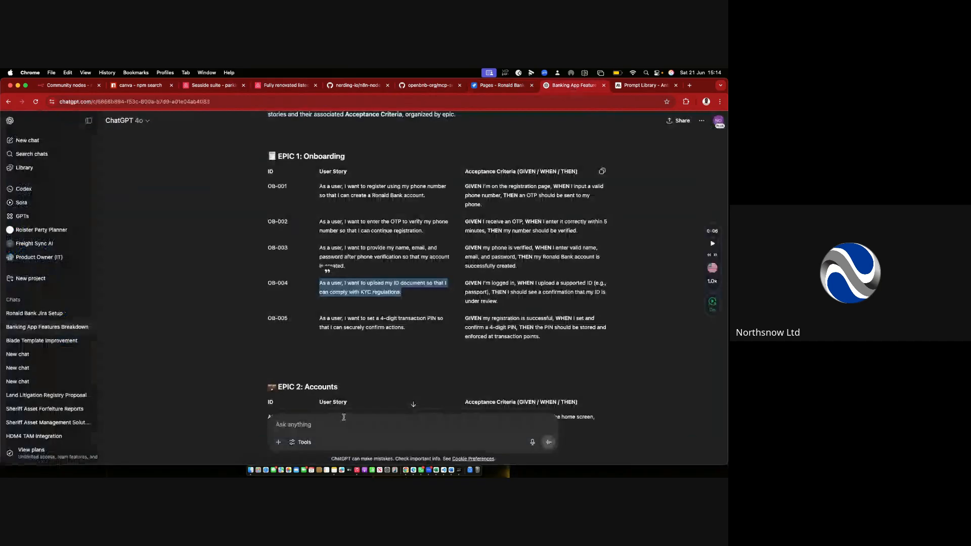
click(304, 426)
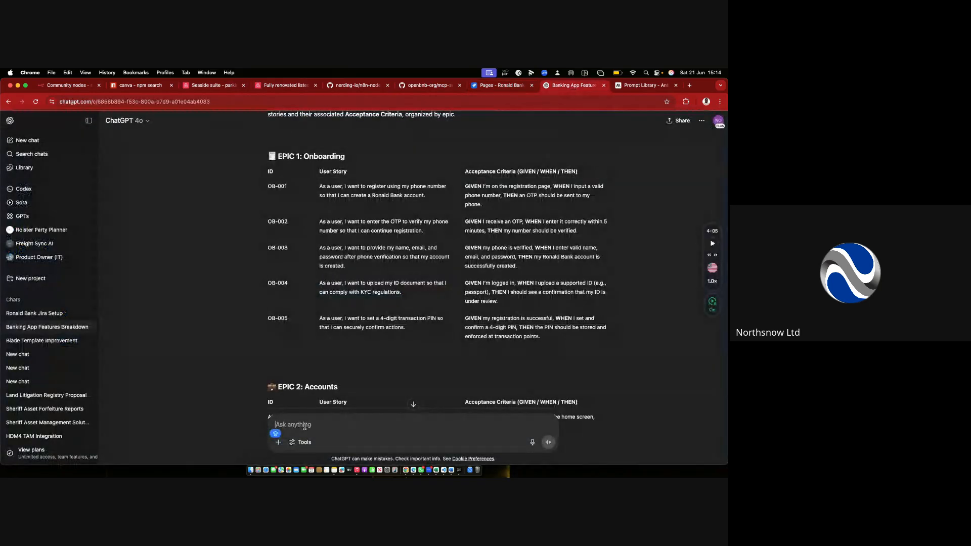
text(WRITE A DETAILED PRD )
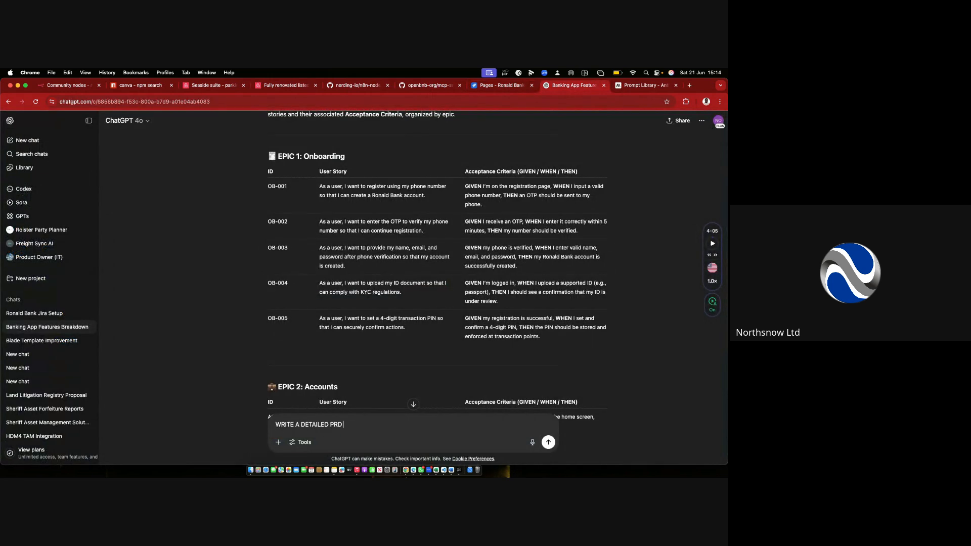
text(FOR TEH FEATURES CAPTURED ABO)
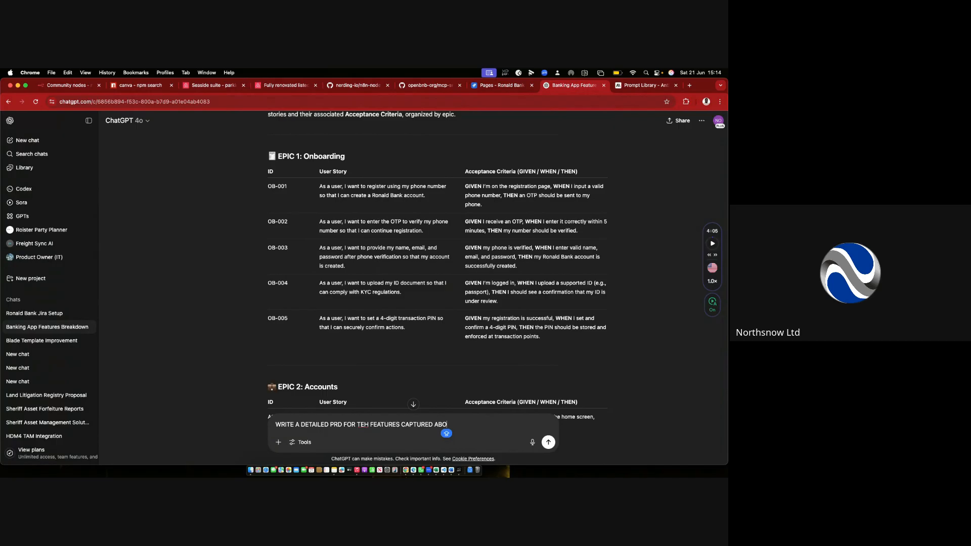
text(VE FOR TEH PRODUCT)
key(Return)
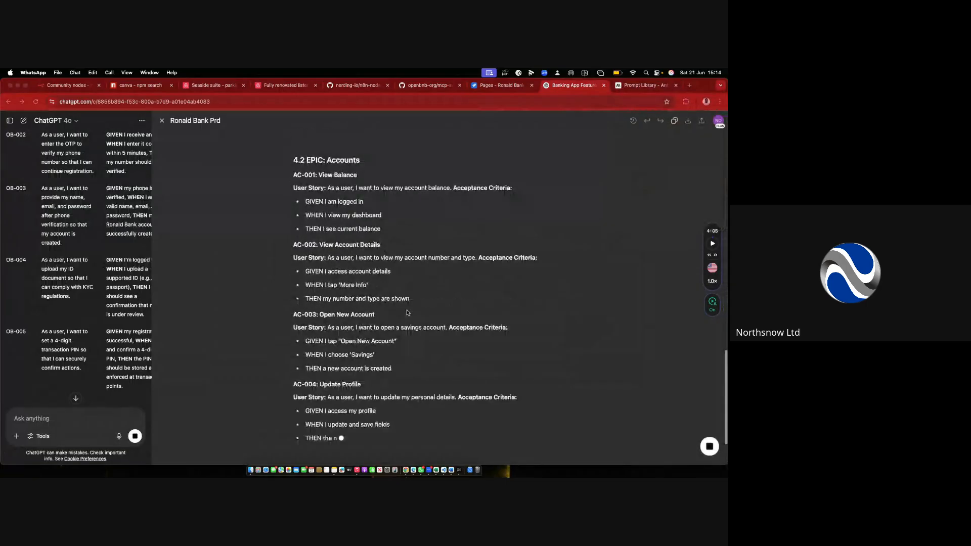
scroll(394, 317, up, 20)
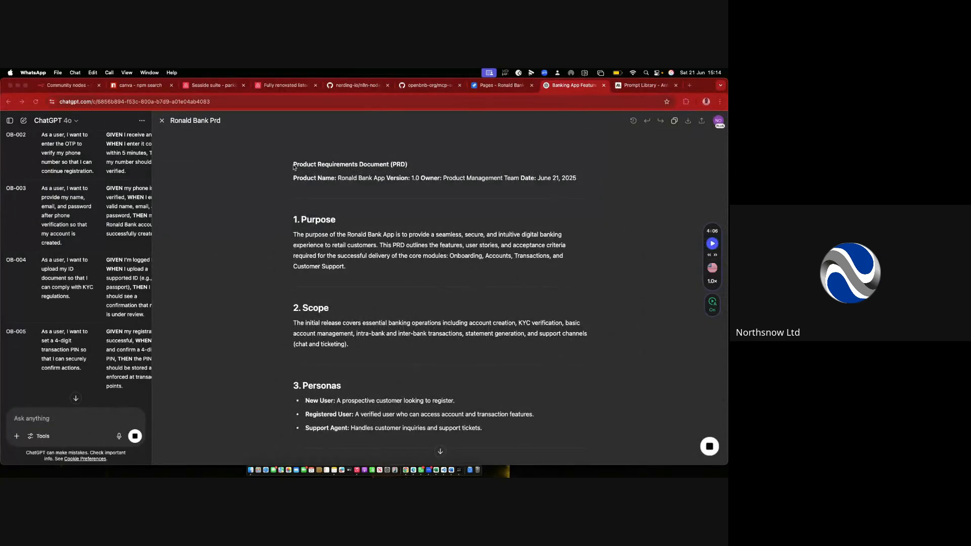
drag(293, 165, 436, 470)
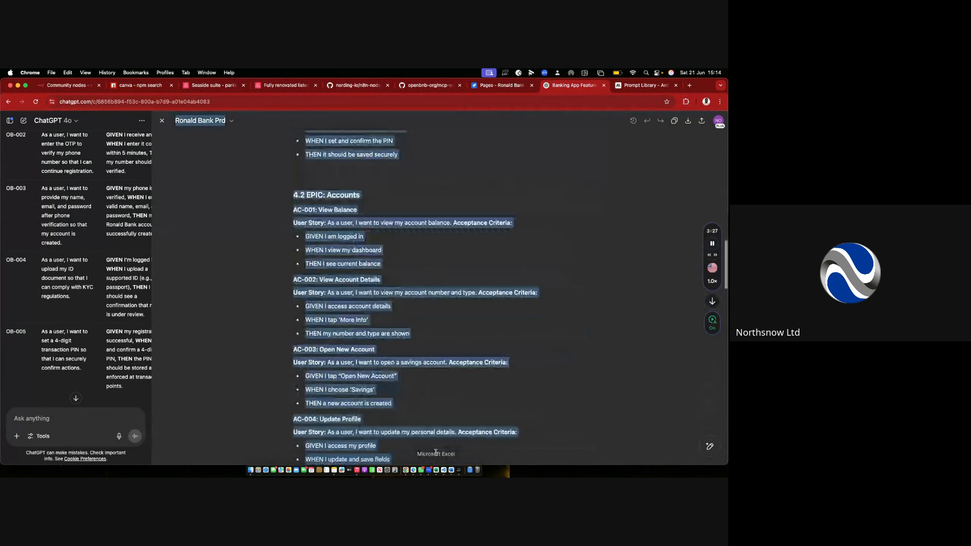
click(712, 243)
click(407, 233)
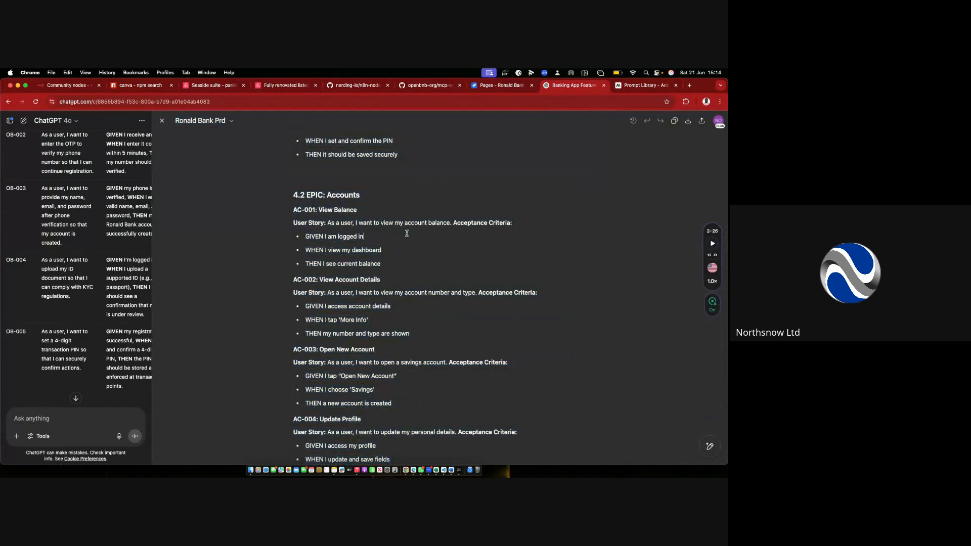
scroll(425, 263, up, 10)
scroll(425, 263, up, 5)
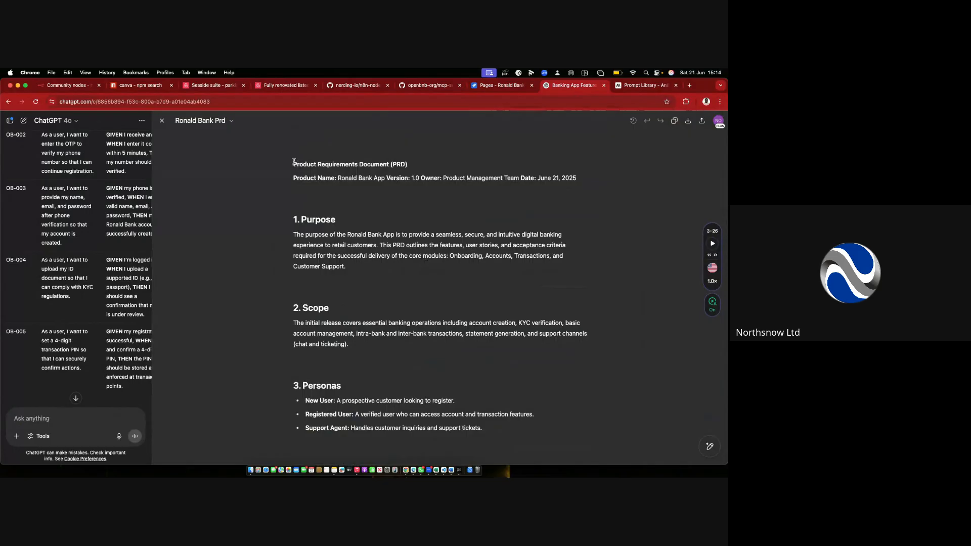
Copy the full text of the generated Ronald Bank PRD, from its title through the Future Enhancements section.
drag(294, 160, 386, 354)
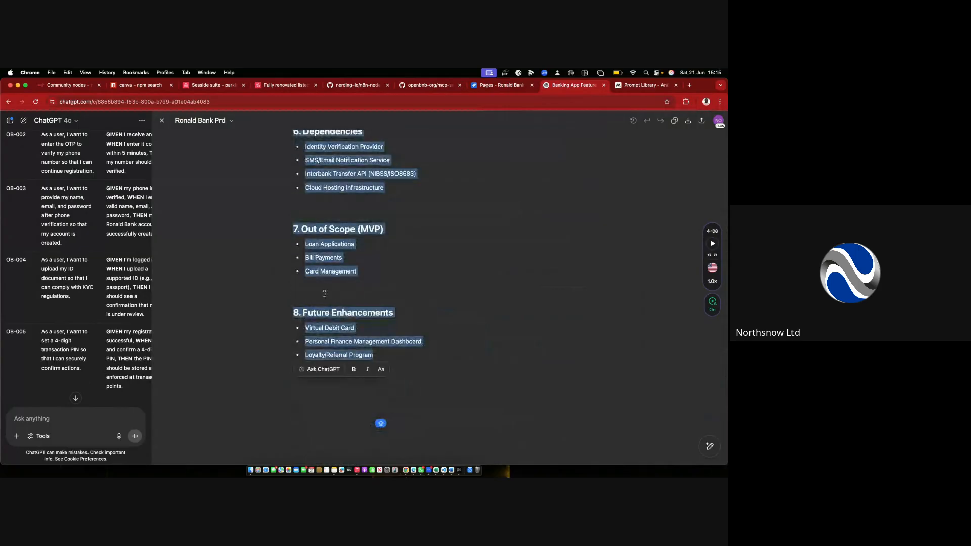
right_click(325, 231)
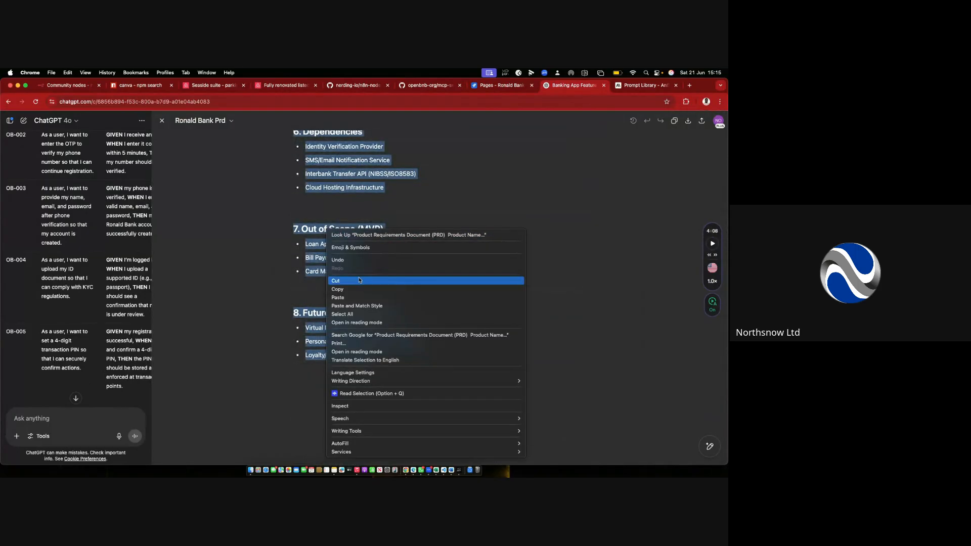
click(349, 290)
Return to the Ronald bank PRD page in Jira and paste the copied PRD into a new comment, matching the destination style.
click(503, 87)
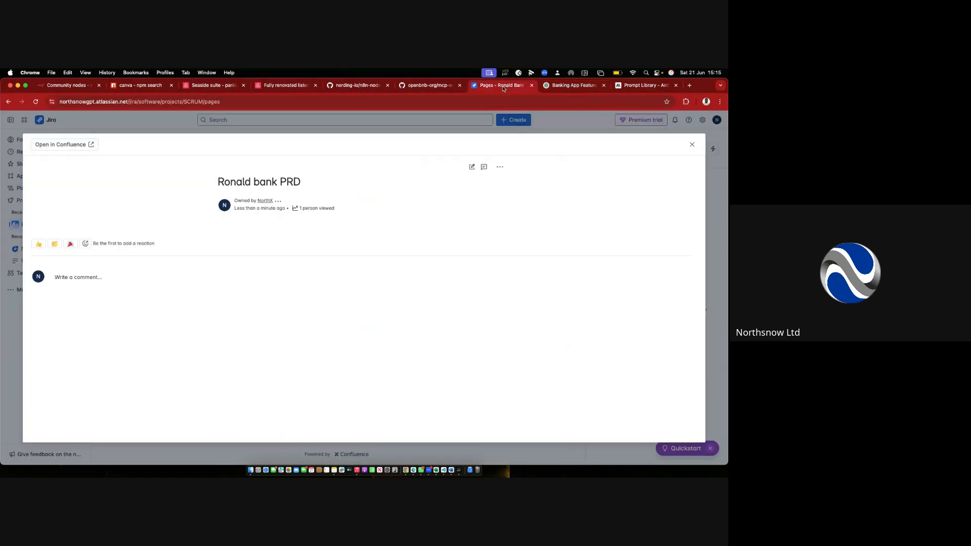
click(81, 278)
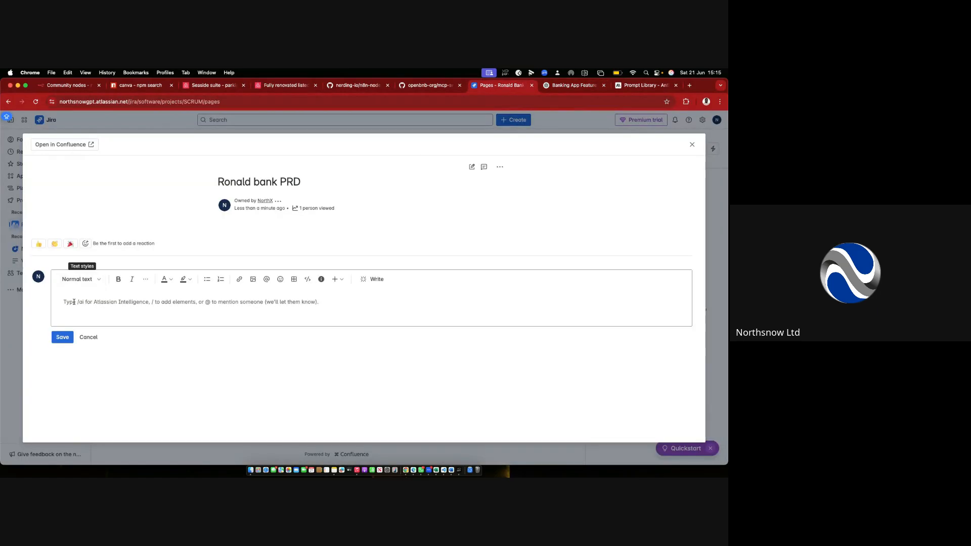
right_click(71, 302)
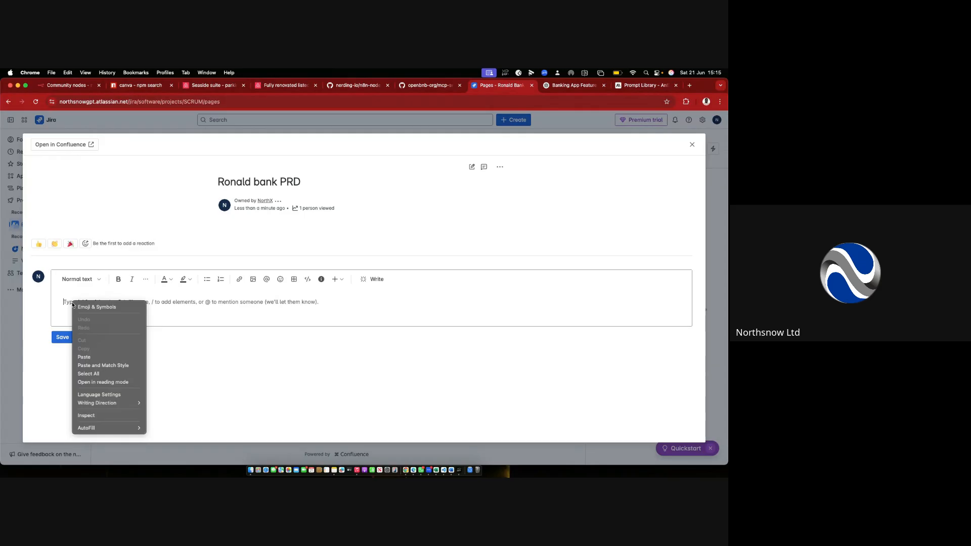
click(118, 374)
right_click(81, 304)
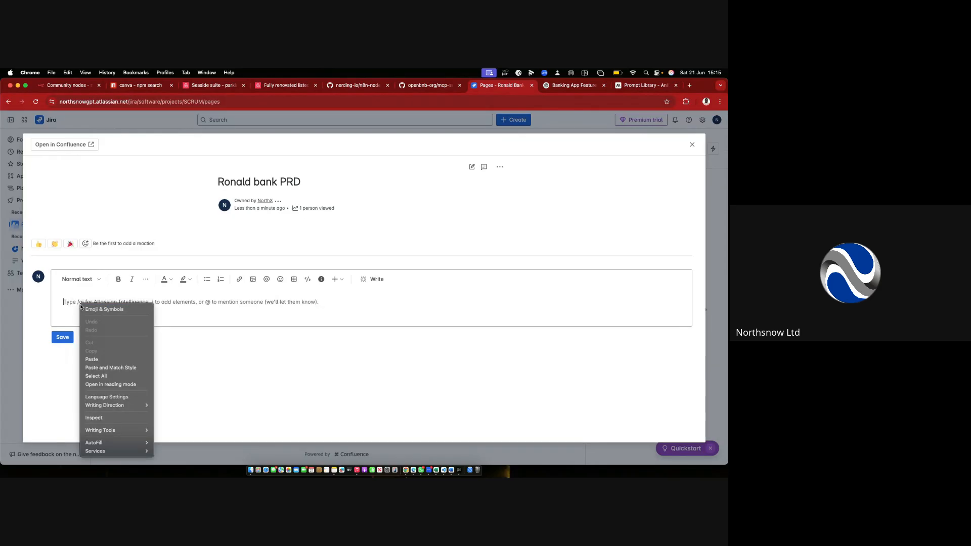
click(116, 368)
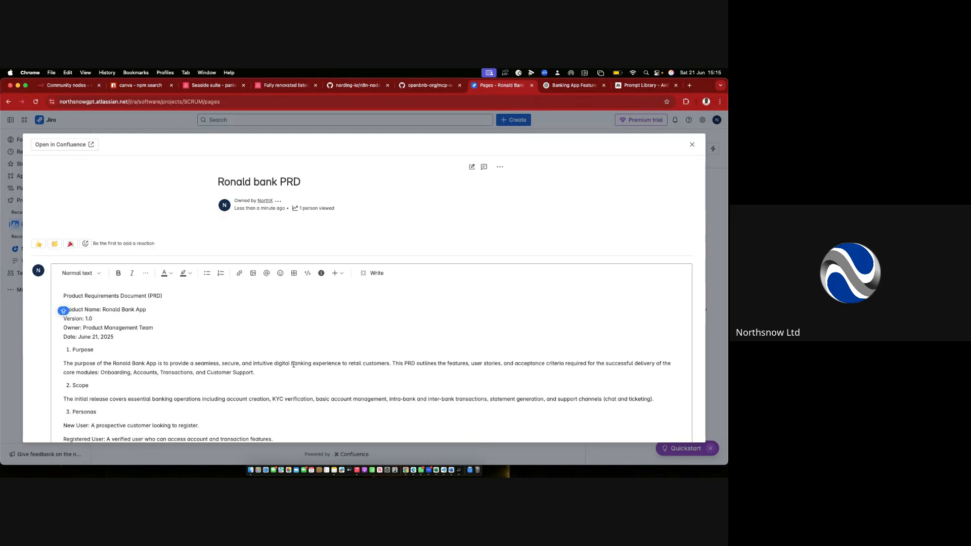
Format the comment's opening line "Product Requirements Document (PRD)" as Heading 1.
scroll(306, 313, down, 10)
scroll(293, 365, down, 20)
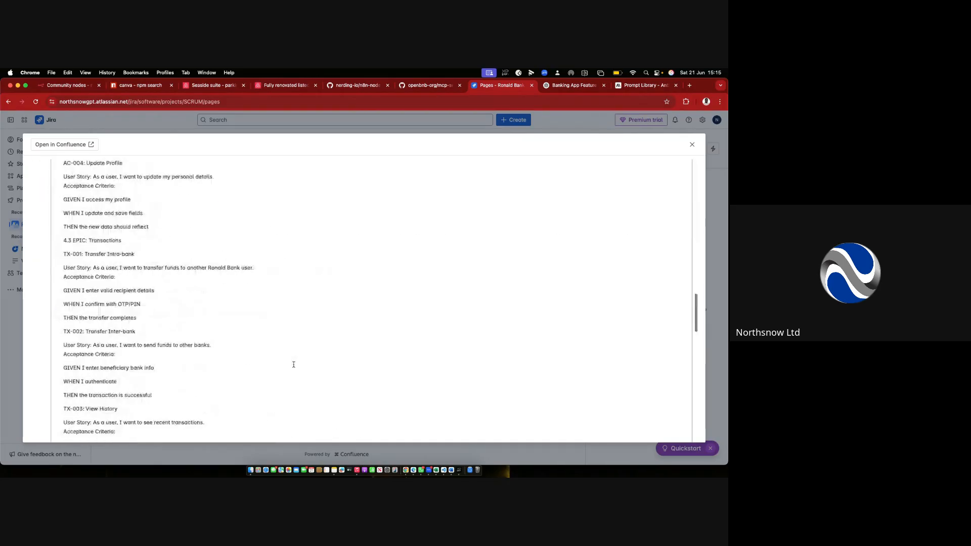
scroll(293, 365, up, 20)
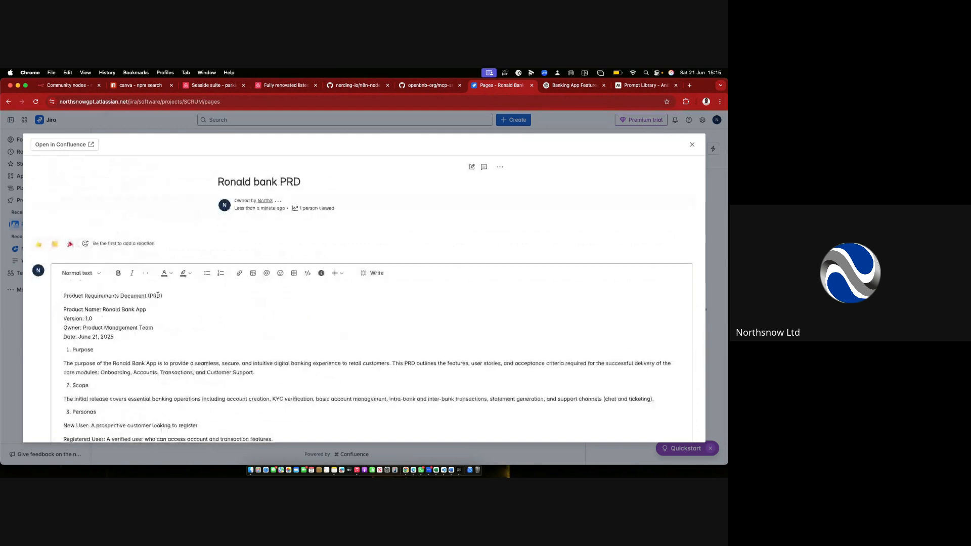
drag(161, 296, 61, 300)
click(80, 273)
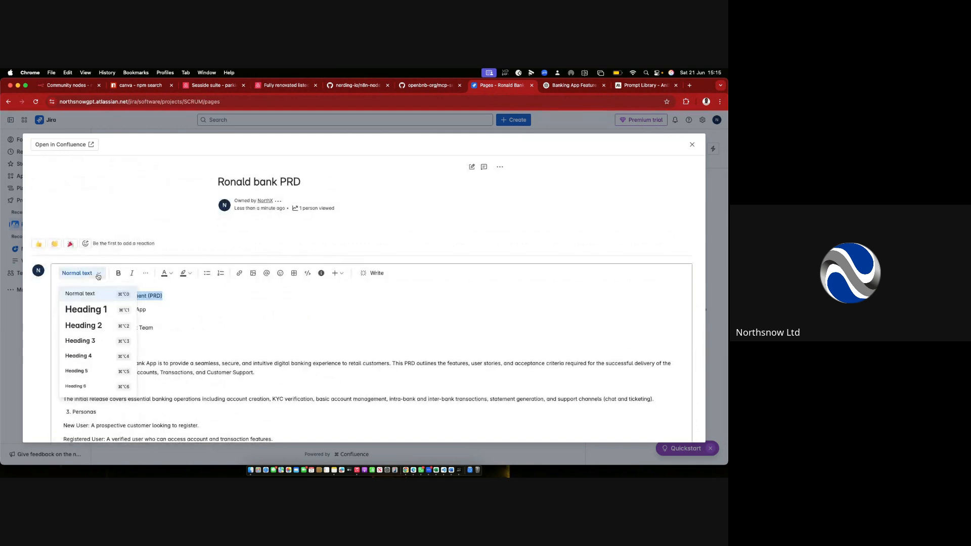
click(93, 309)
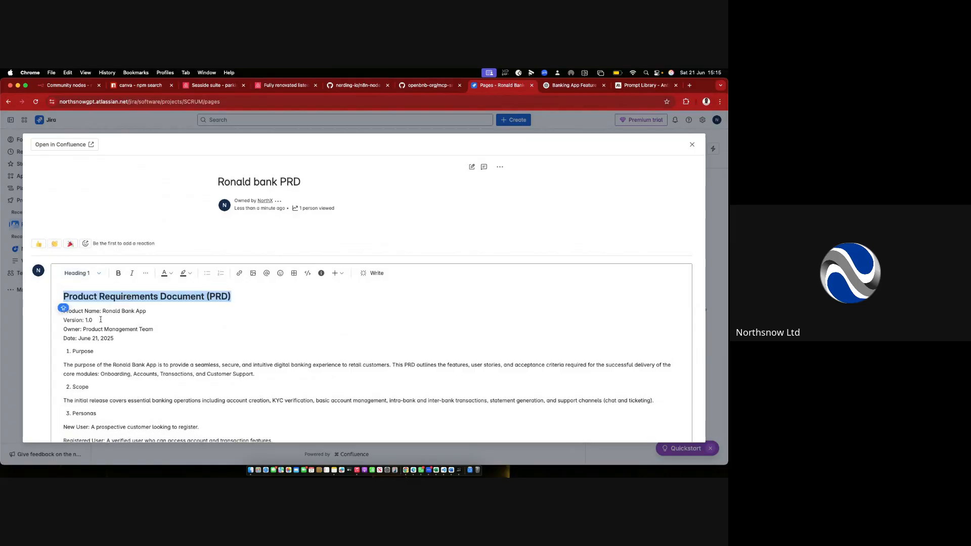
Format the product name, version, owner and date lines of the comment as Heading 2.
click(98, 310)
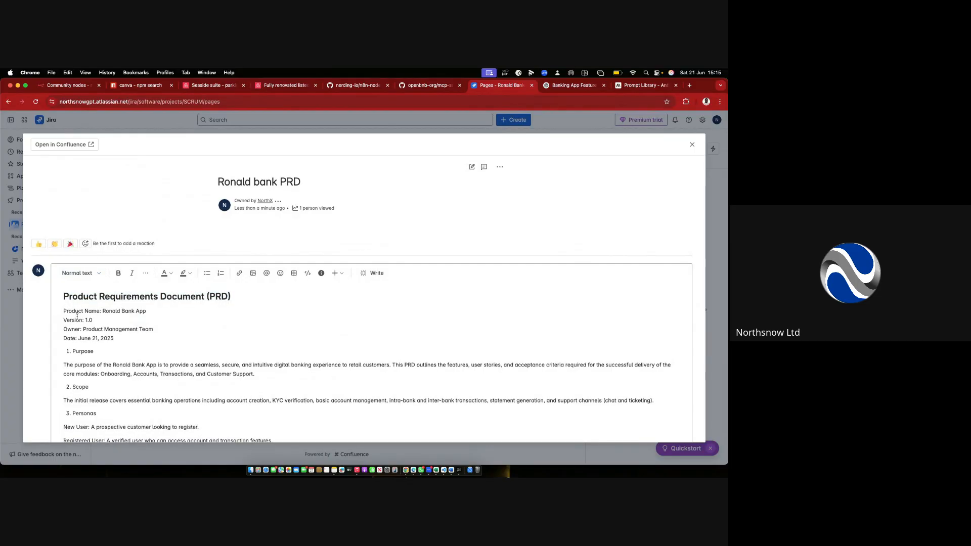
drag(113, 338, 63, 311)
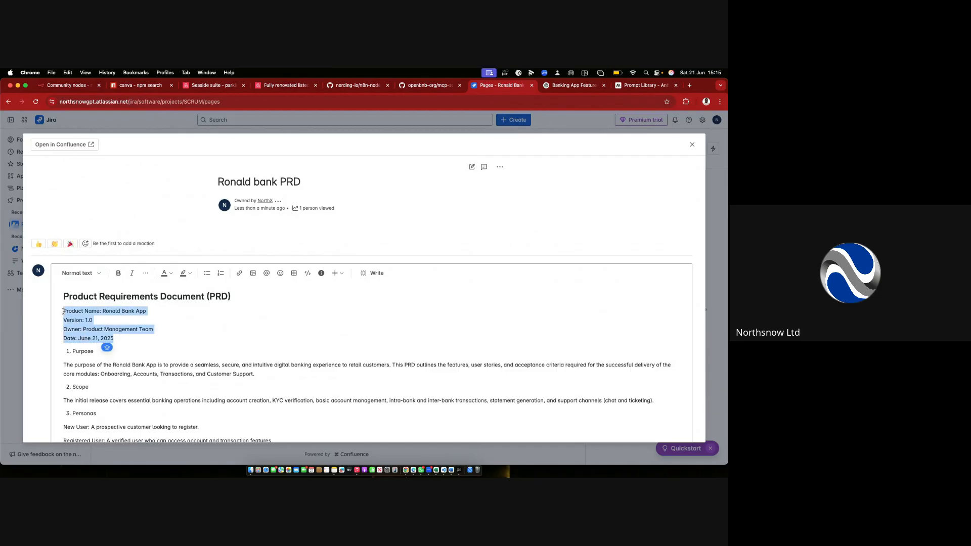
click(78, 273)
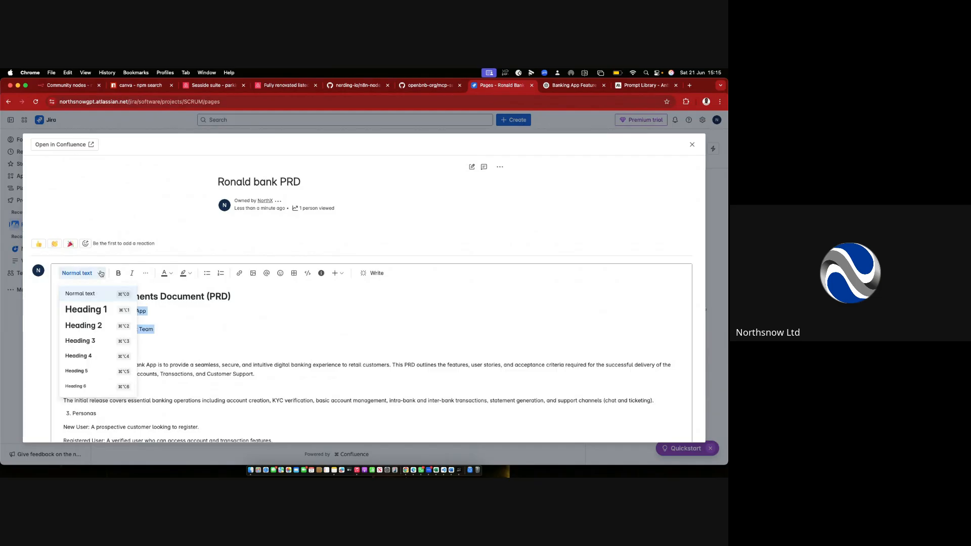
click(85, 328)
click(241, 333)
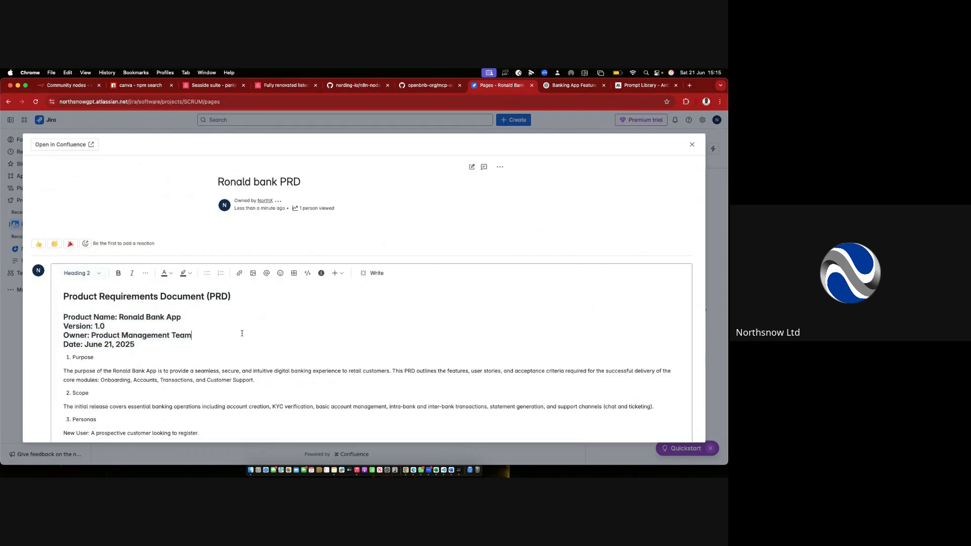
Check the pasted PRD through to its end, save the comment and close the Ronald bank PRD page.
scroll(193, 378, down, 10)
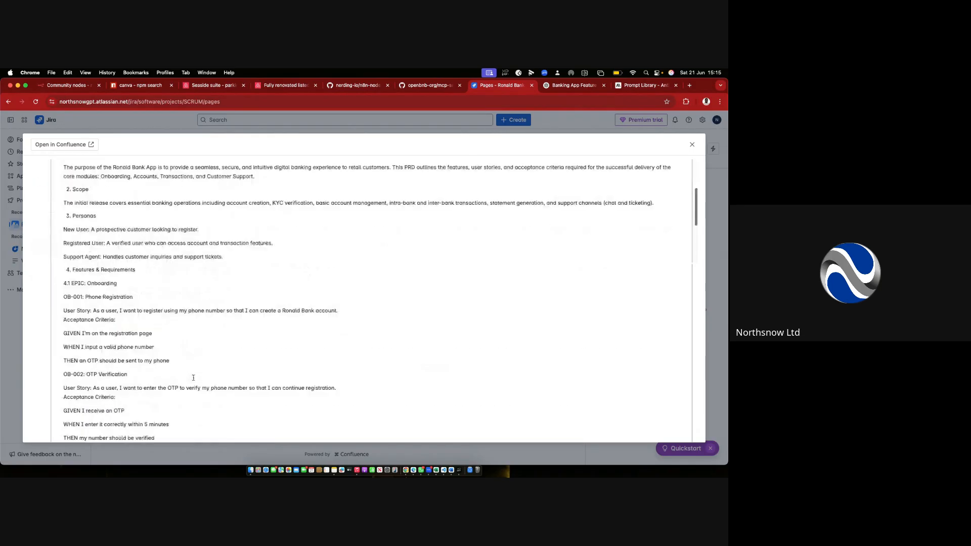
scroll(193, 377, up, 8)
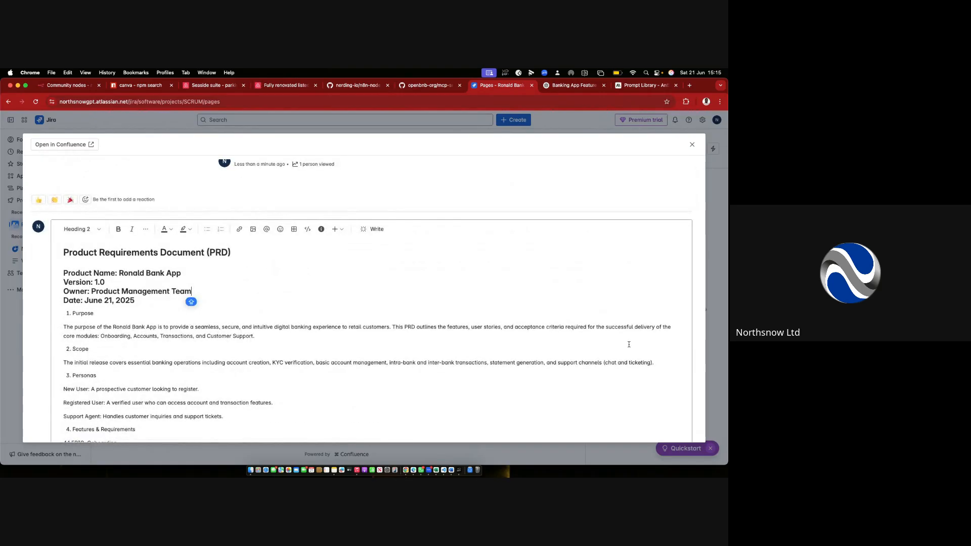
scroll(569, 330, up, 2)
scroll(569, 329, down, 15)
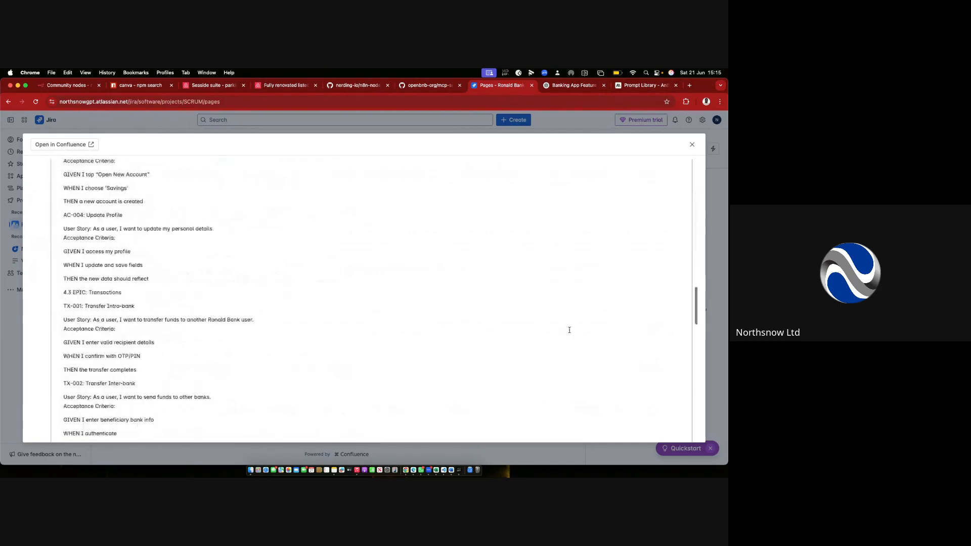
scroll(569, 329, down, 15)
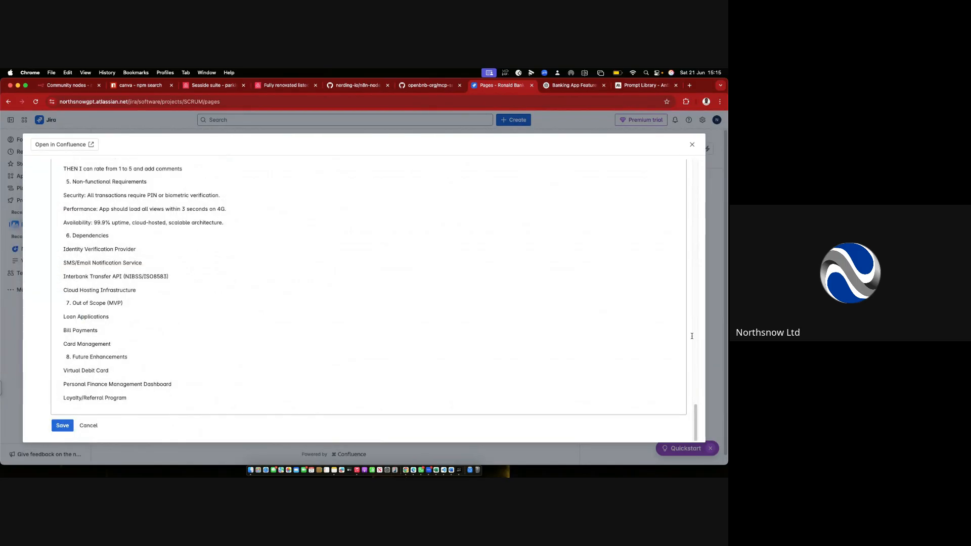
click(59, 426)
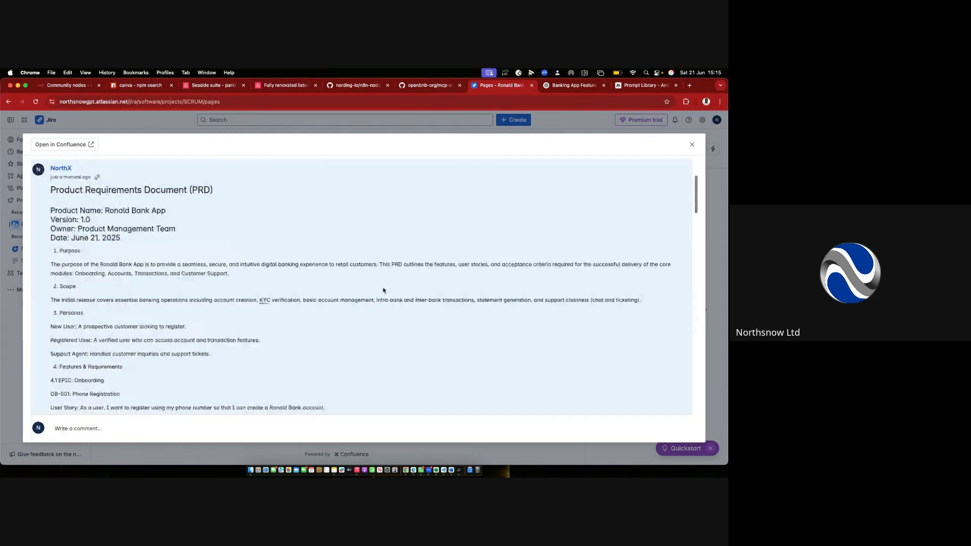
click(692, 145)
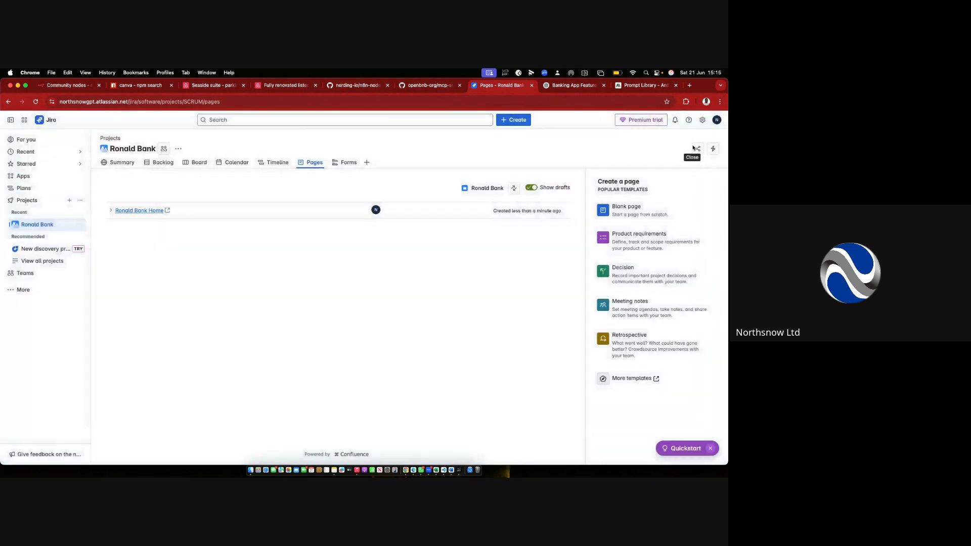
Look through the Ronald Bank Home page, close it, and expand its entry in the page list to show its child pages.
click(152, 212)
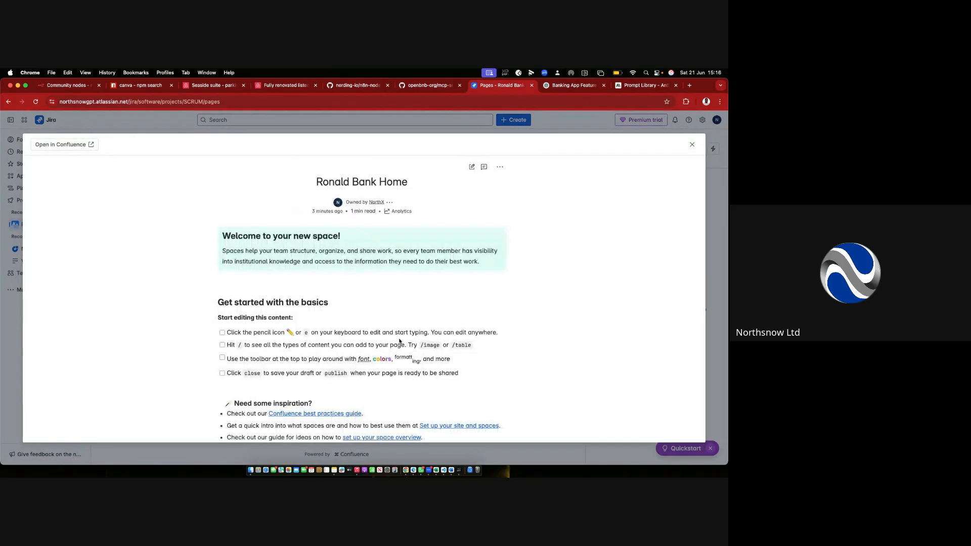
scroll(400, 342, down, 2)
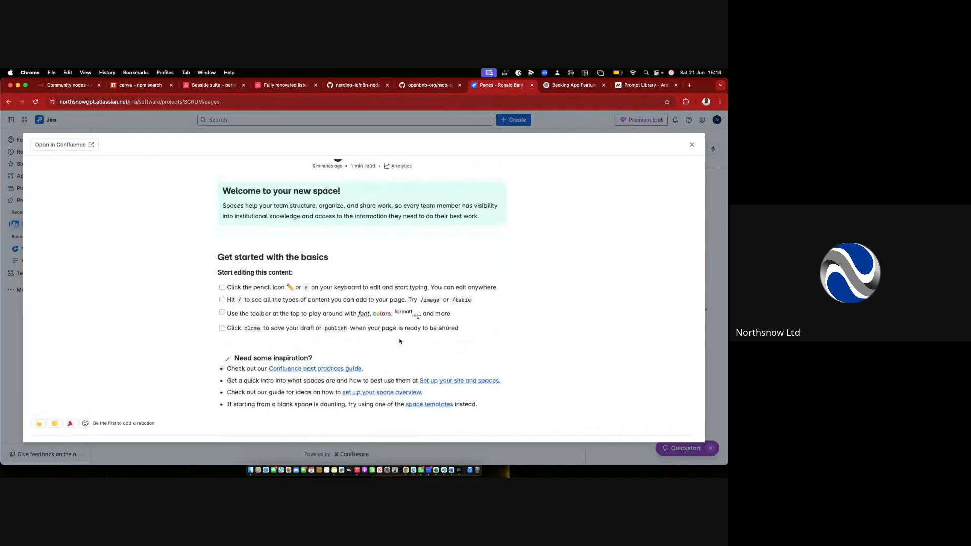
scroll(399, 342, up, 2)
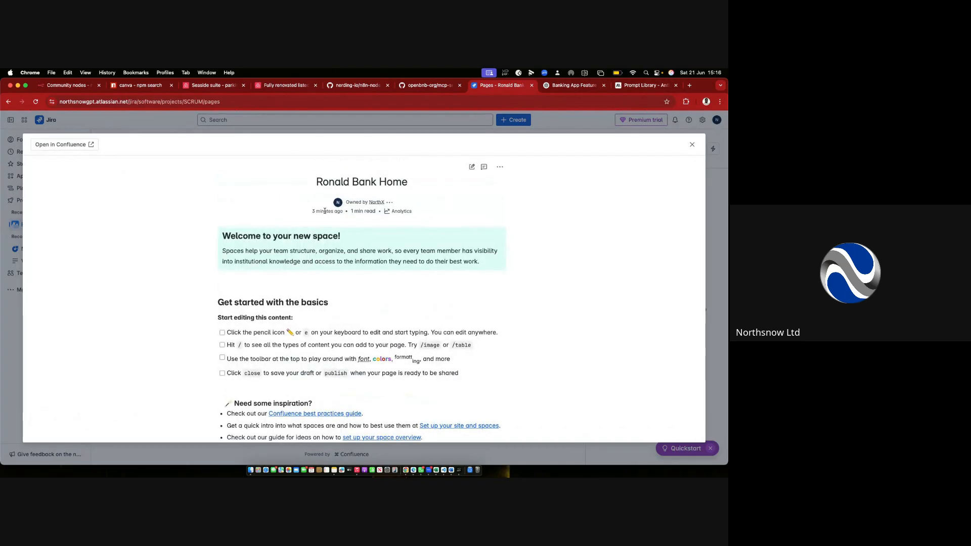
scroll(372, 322, down, 2)
scroll(372, 321, up, 2)
click(692, 145)
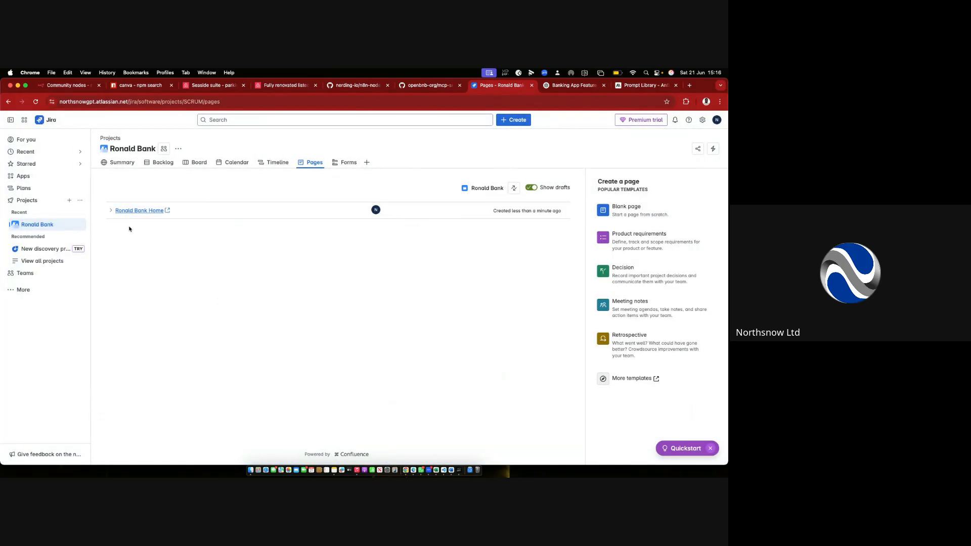
click(112, 211)
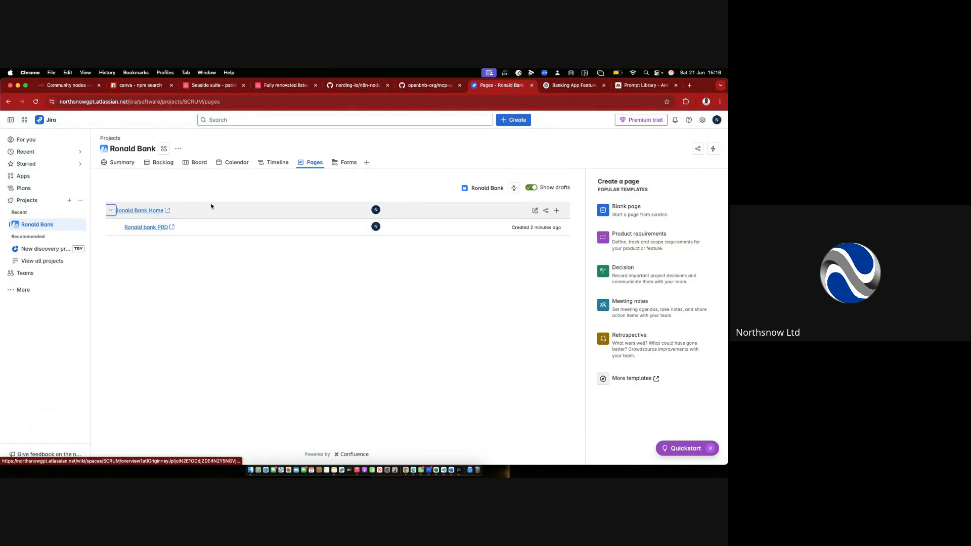
Reopen the Ronald bank PRD child page under Ronald Bank Home, skim its user stories and close it.
click(110, 213)
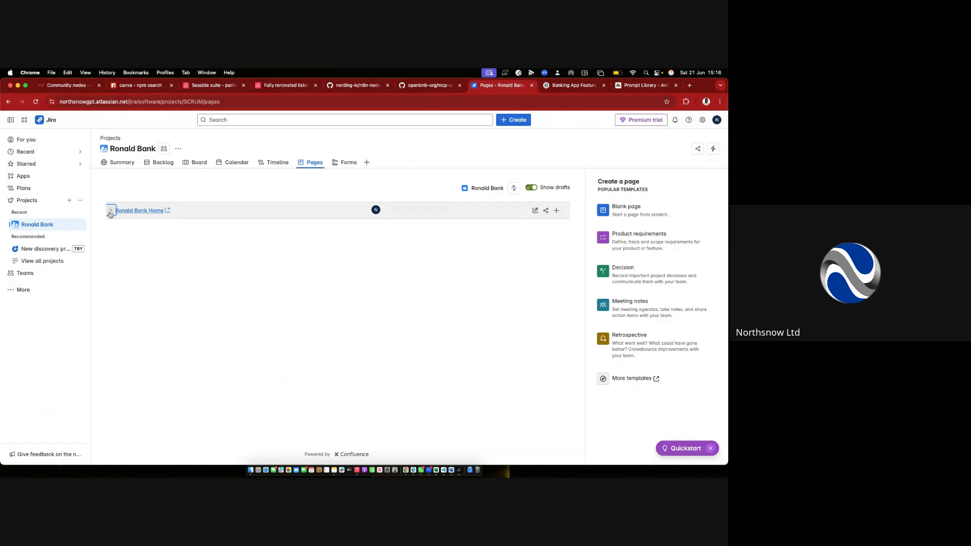
click(112, 212)
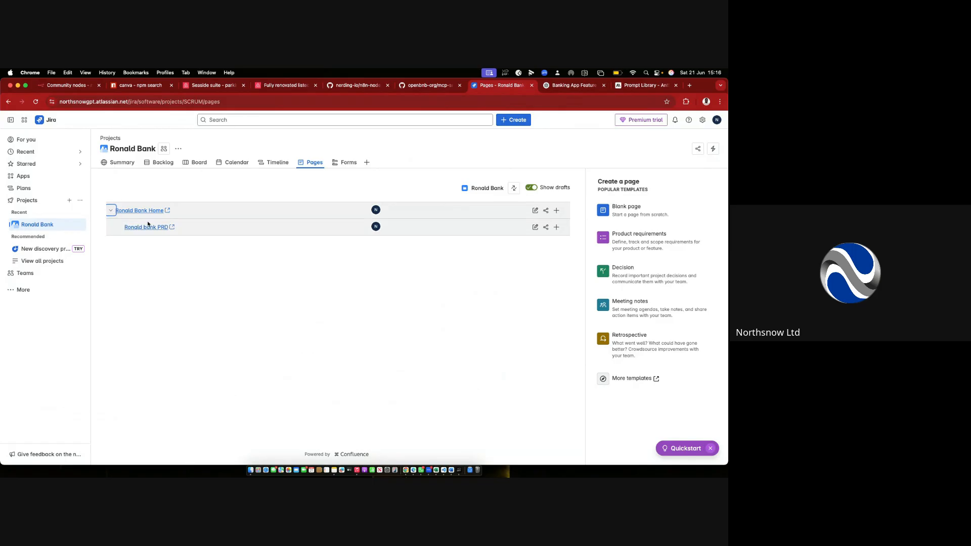
click(150, 229)
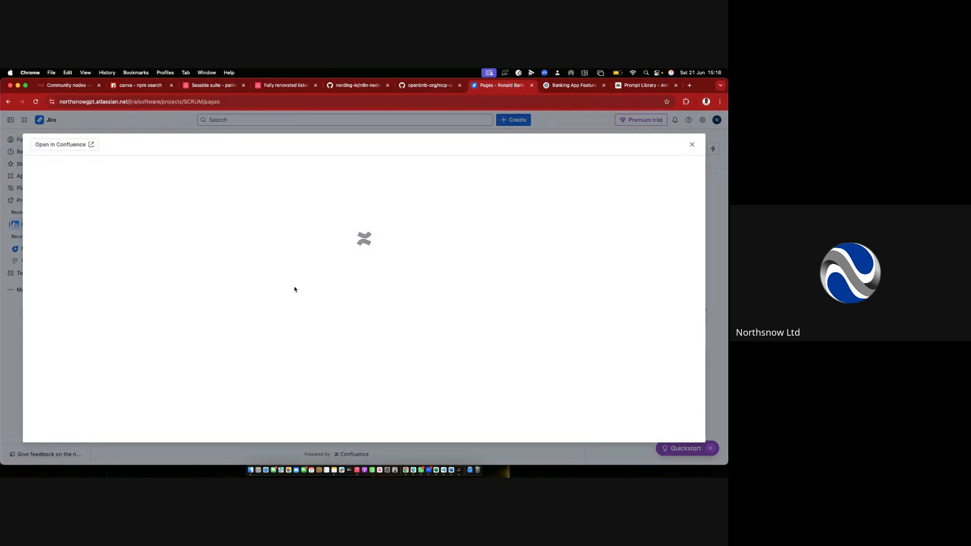
scroll(295, 289, down, 10)
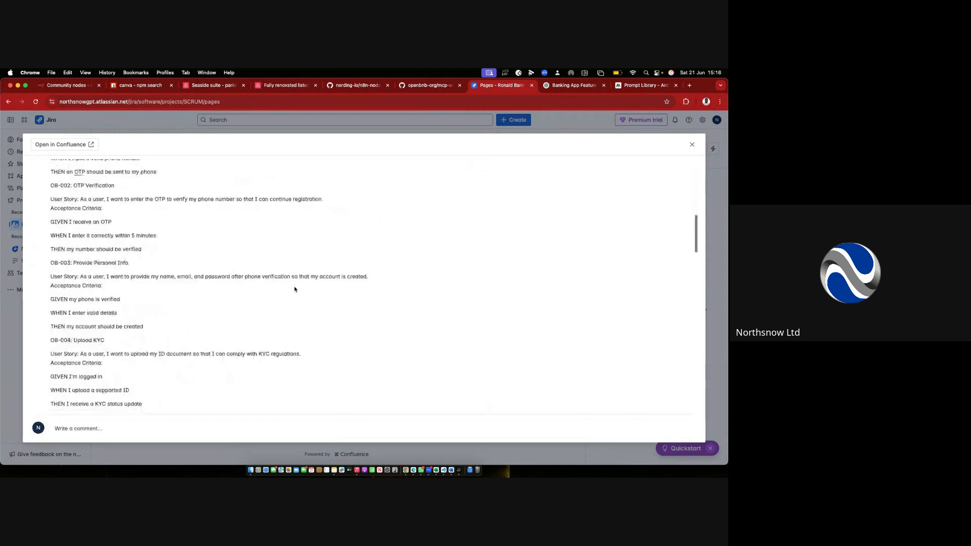
scroll(295, 290, down, 10)
scroll(295, 289, up, 10)
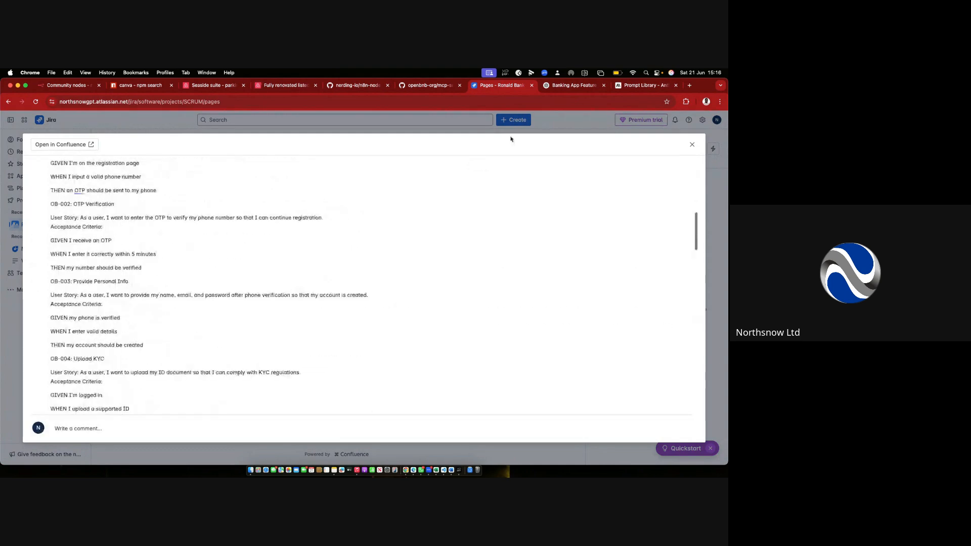
click(692, 145)
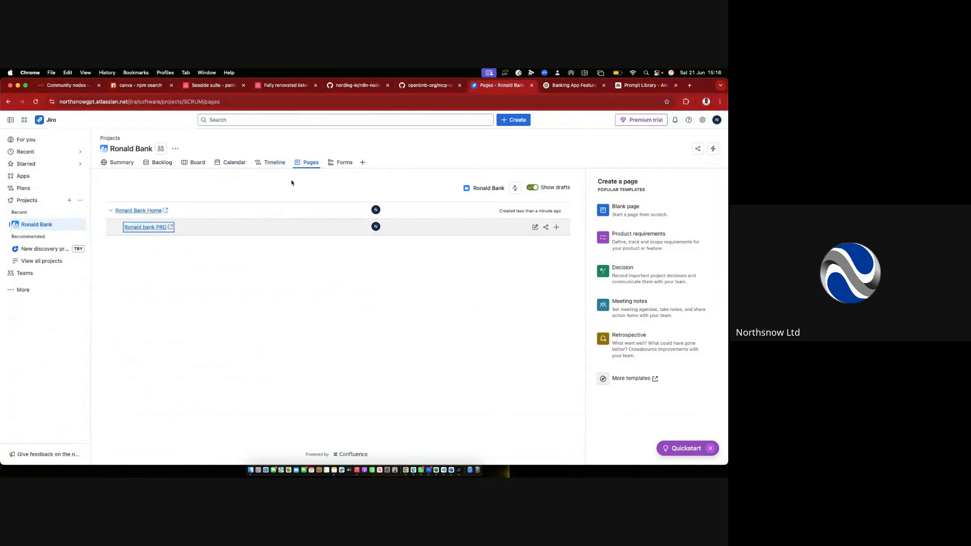
Create a new form of type Epic for the Ronald Bank project.
click(343, 166)
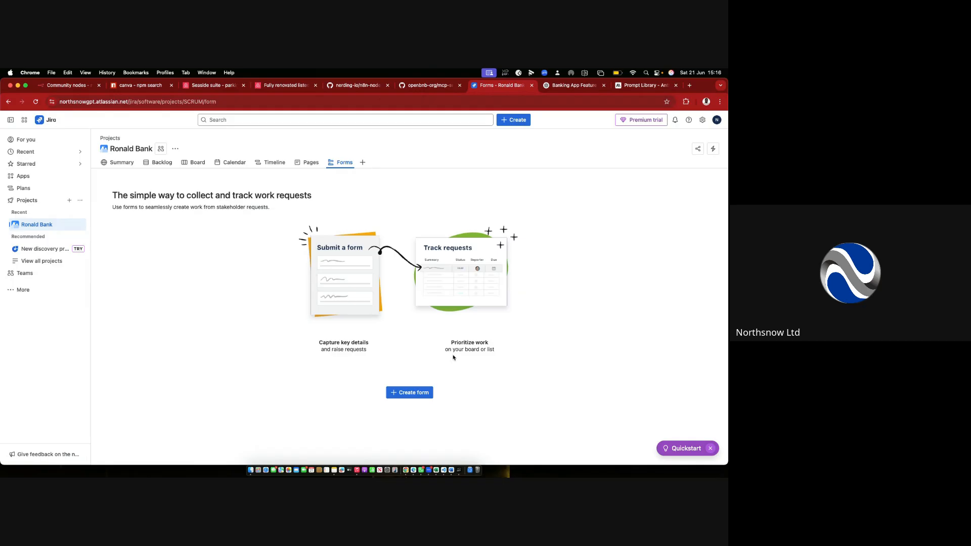
click(415, 394)
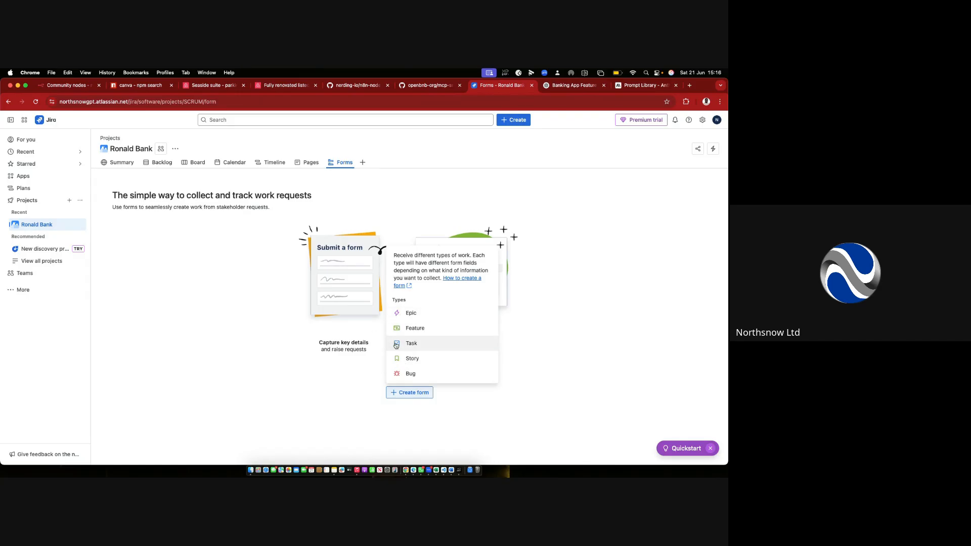
click(417, 317)
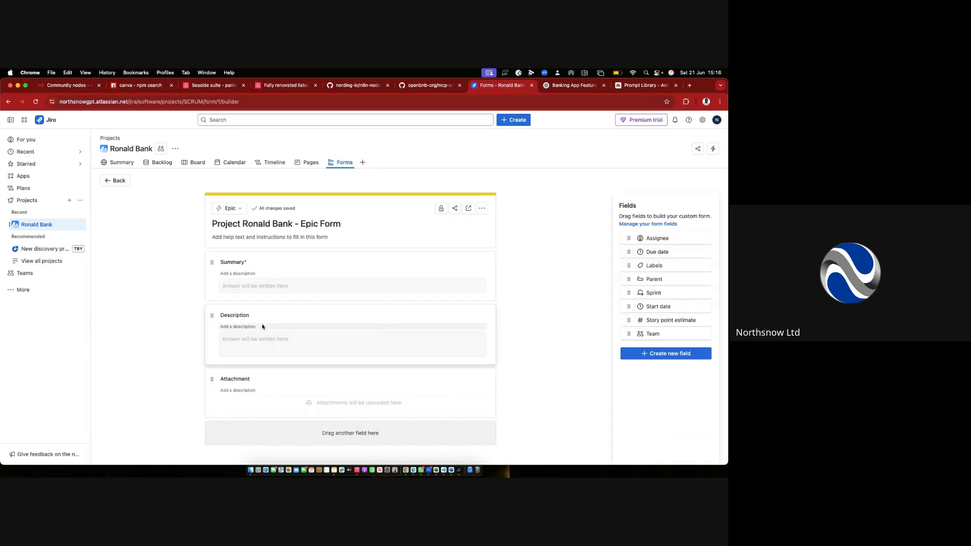
Relabel the Epic form's Summary question as "THIS IS A SURVEY".
click(234, 283)
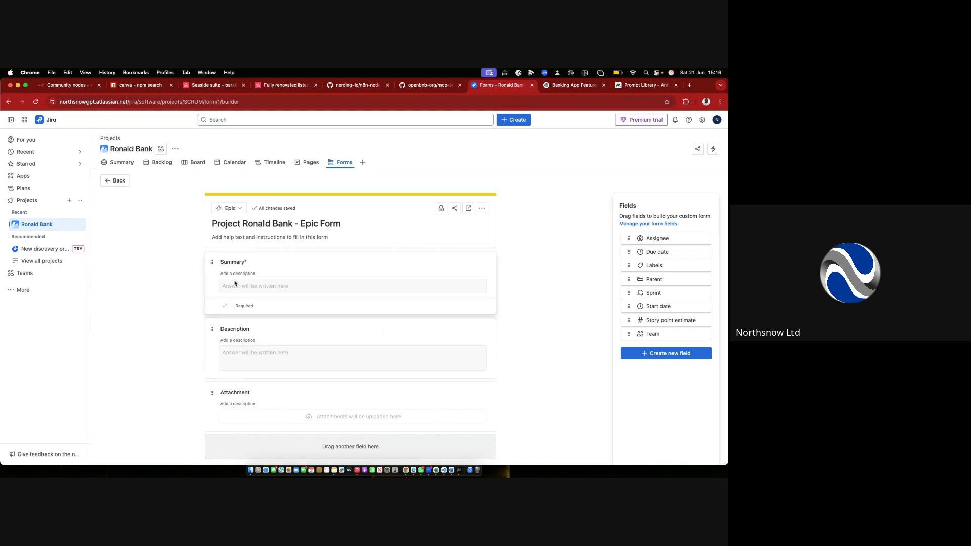
click(252, 361)
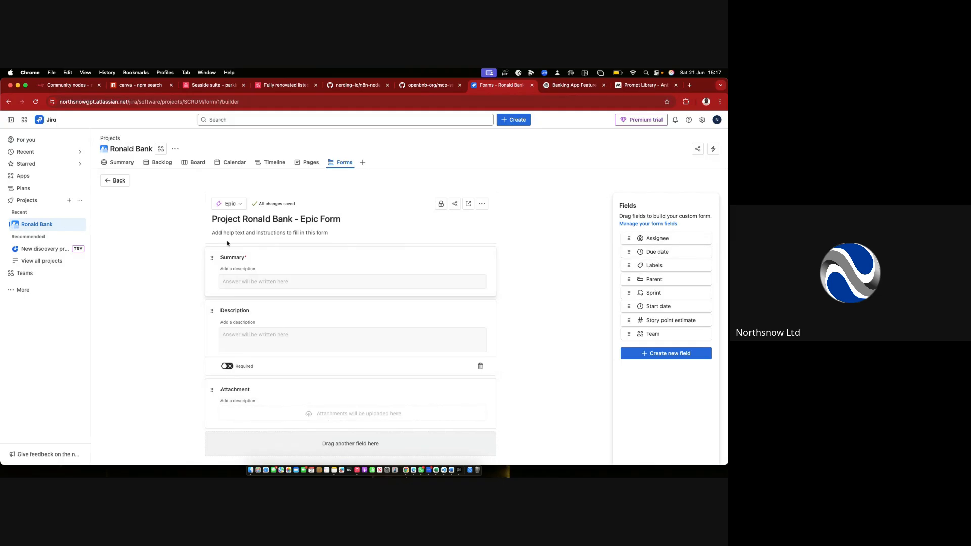
click(237, 282)
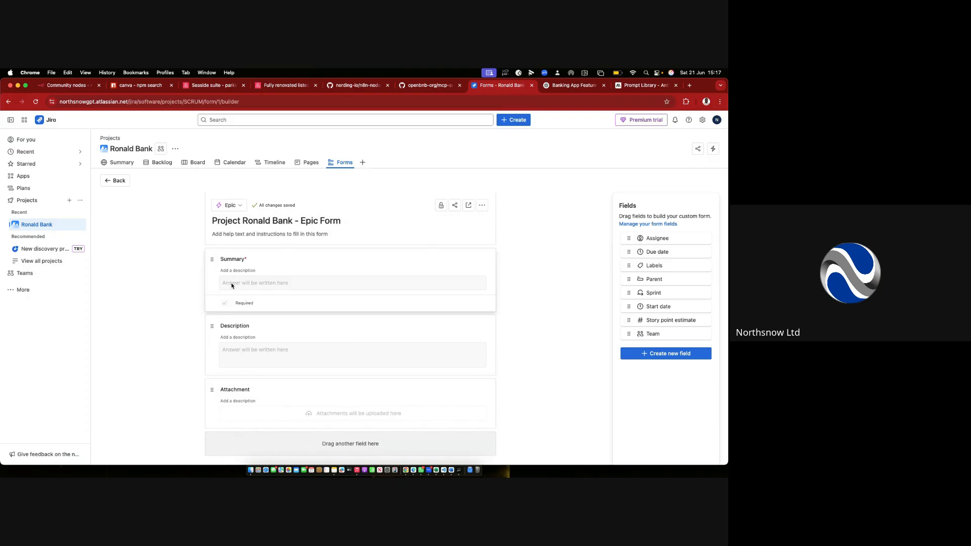
click(227, 260)
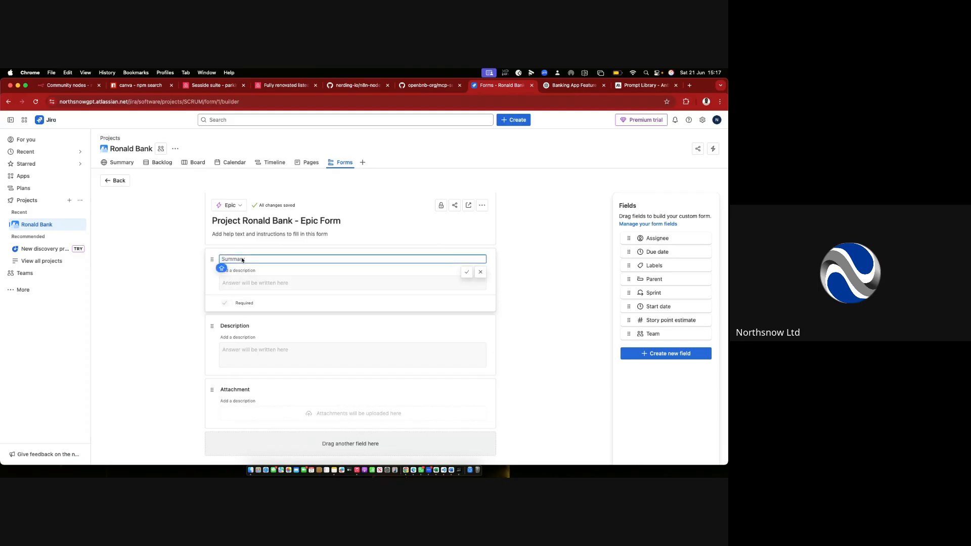
text(THIS IS A SURVEY)
click(296, 271)
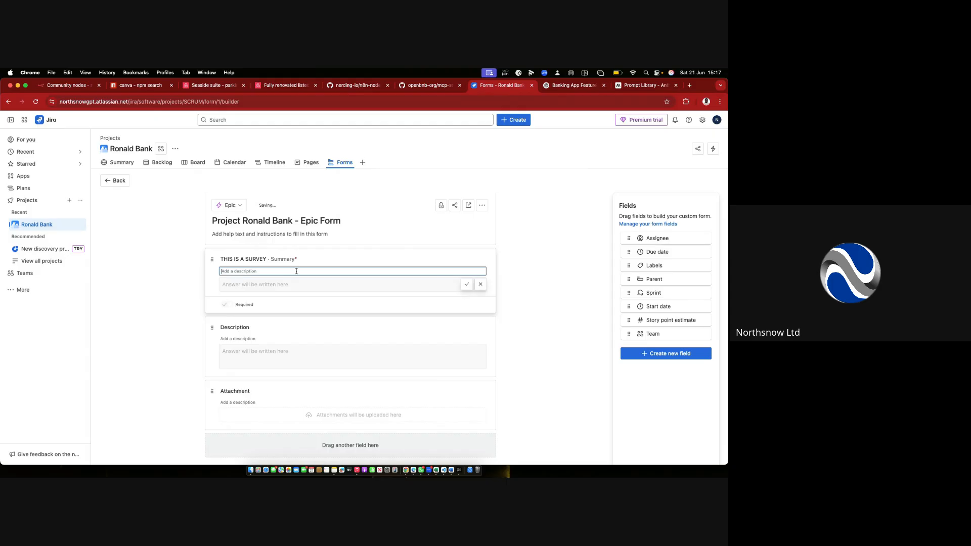
click(382, 257)
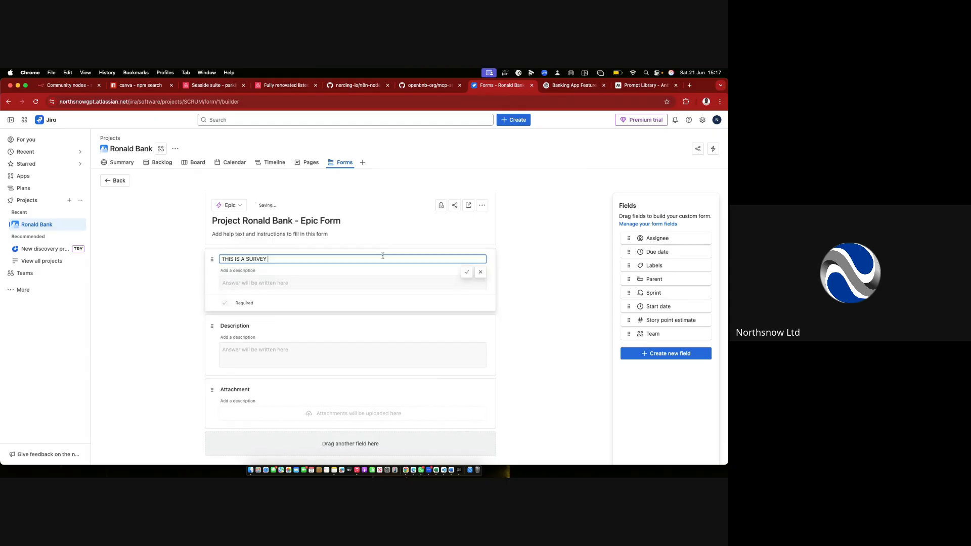
click(233, 327)
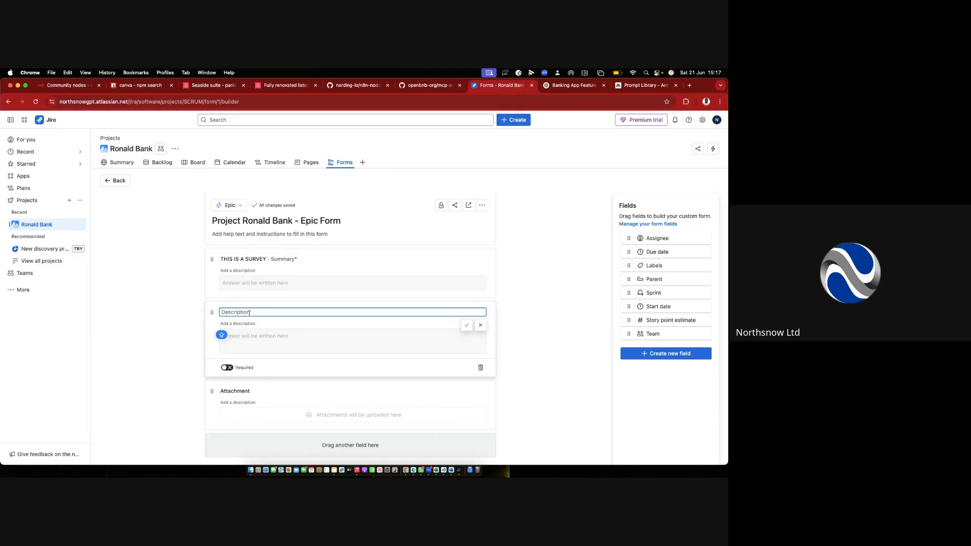
scroll(322, 387, down, 1)
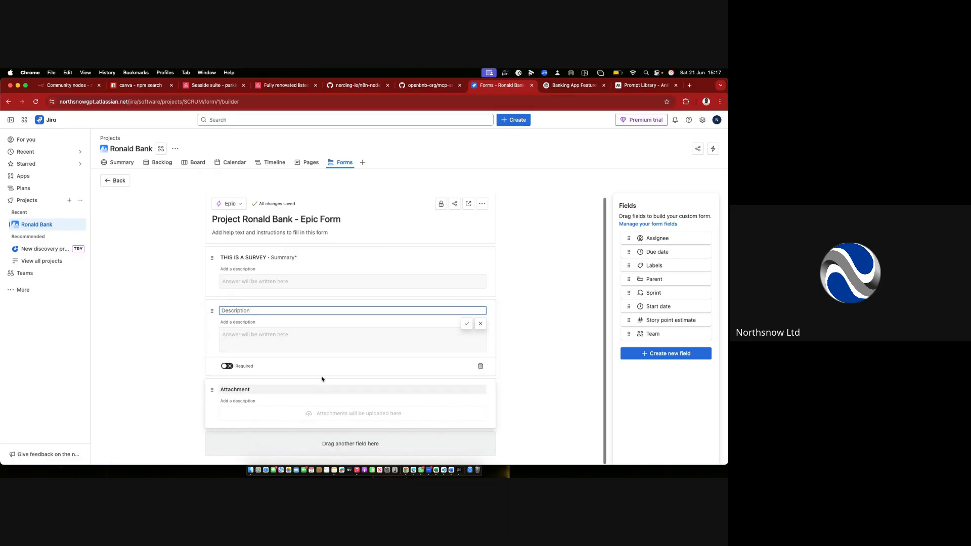
key(Caps_Lock)
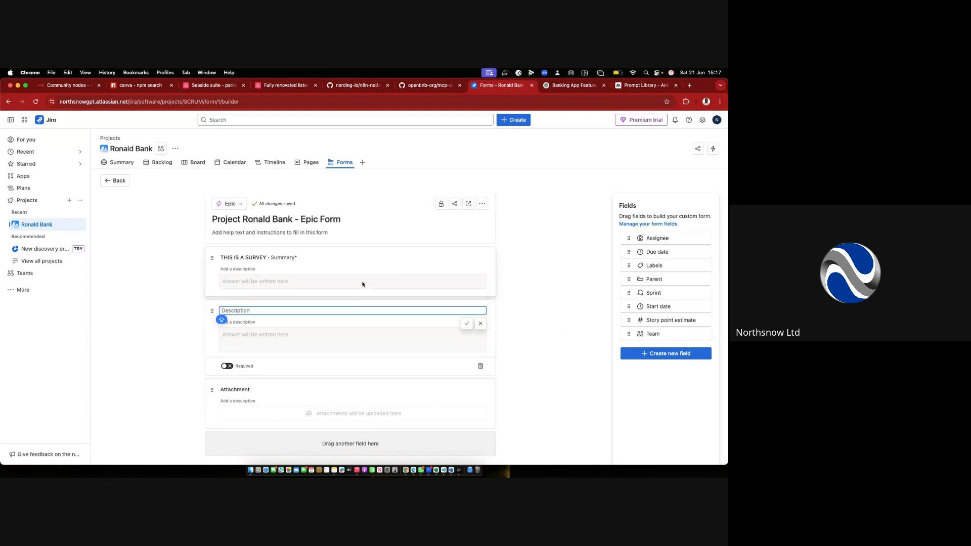
Create a new custom form field of type Dropdown named "hEY".
click(689, 354)
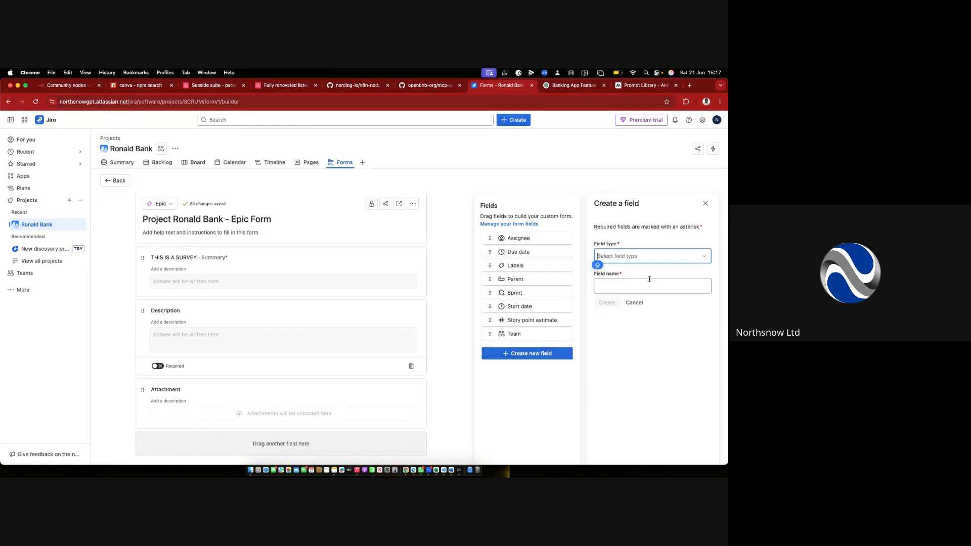
click(705, 258)
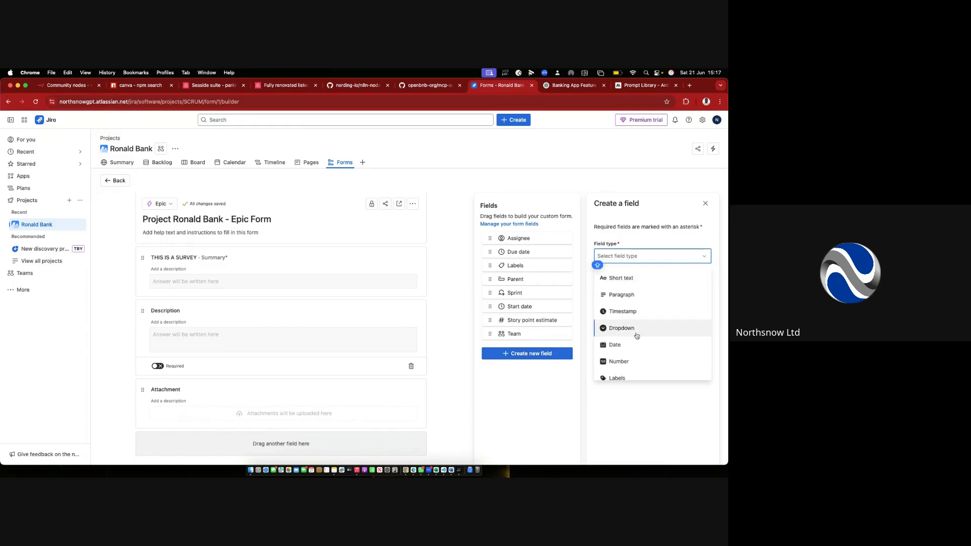
scroll(663, 340, down, 3)
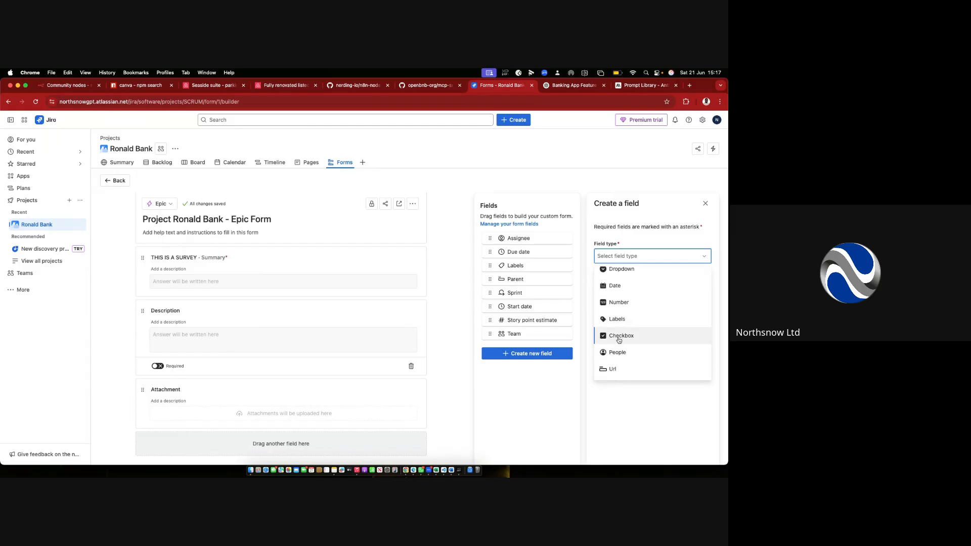
scroll(628, 337, up, 3)
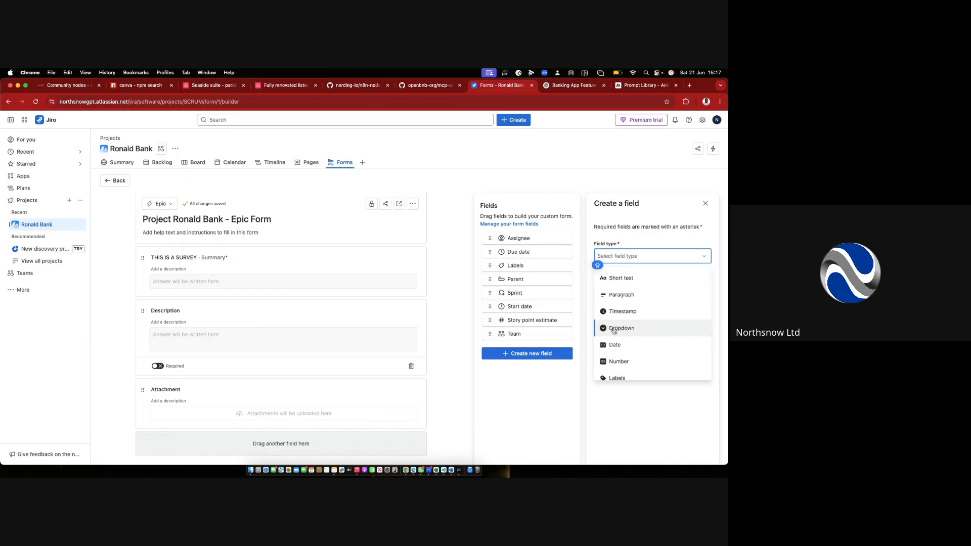
click(613, 329)
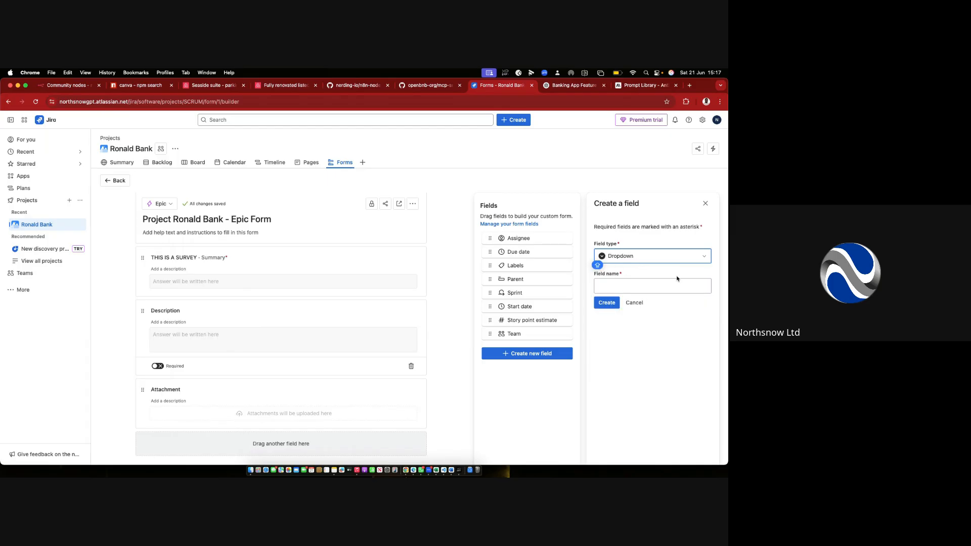
click(622, 286)
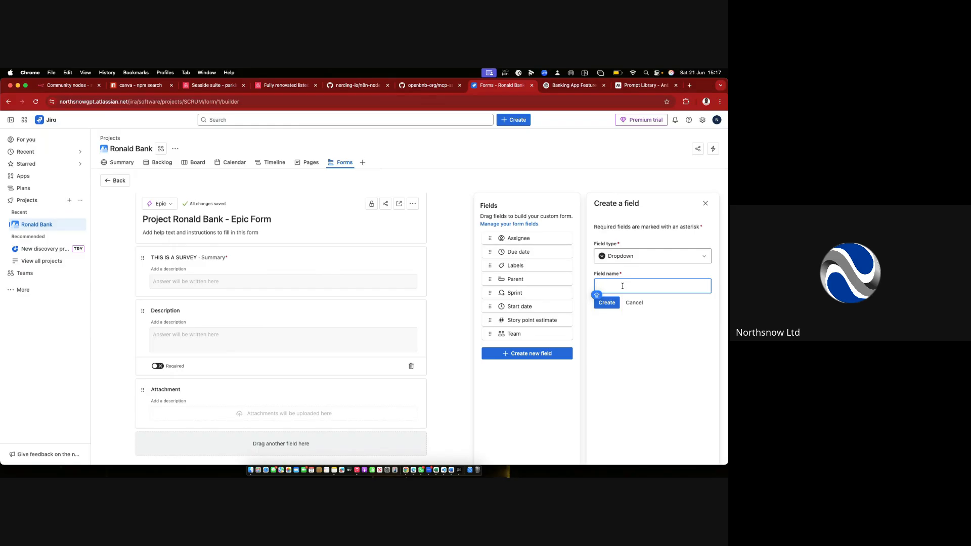
text(hEY)
click(613, 302)
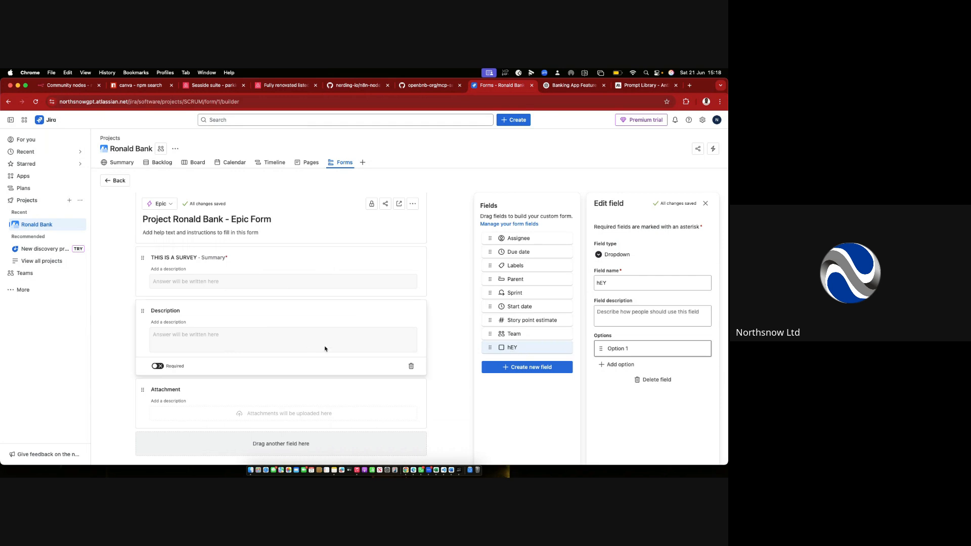
Place the hEY dropdown between the Summary and Description questions and label it "How did you feel about our product".
drag(530, 347, 231, 302)
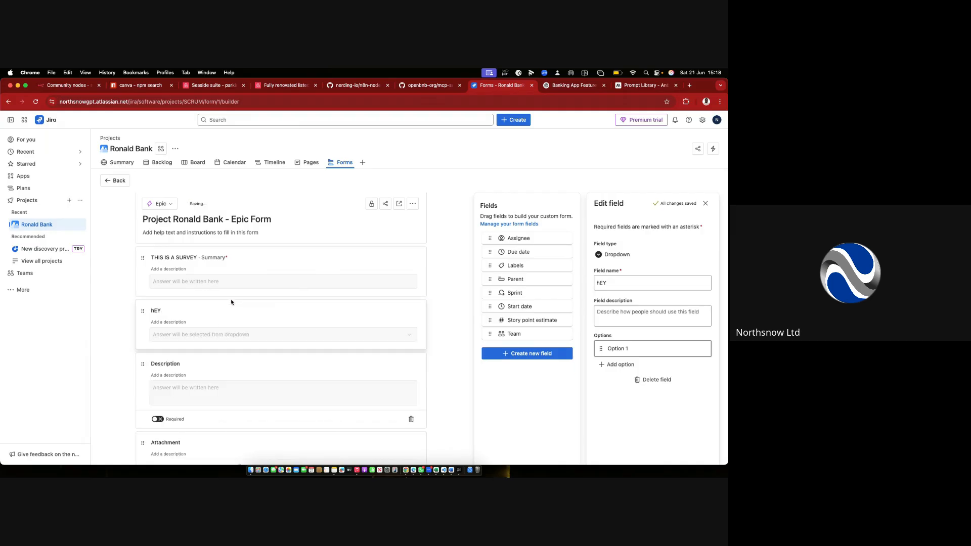
click(156, 311)
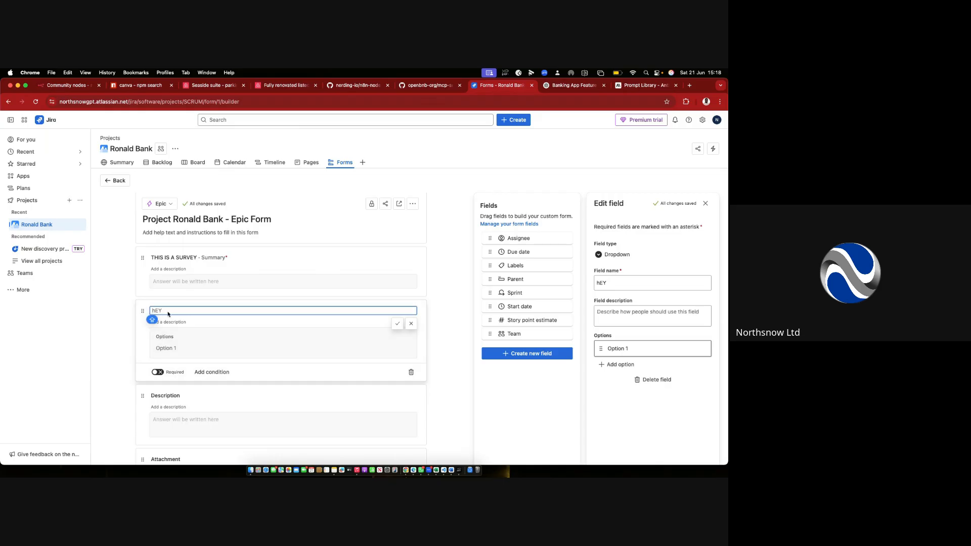
text(Ho)
text(w d)
text(did)
text( you feel about our produc)
text(t)
key(Return)
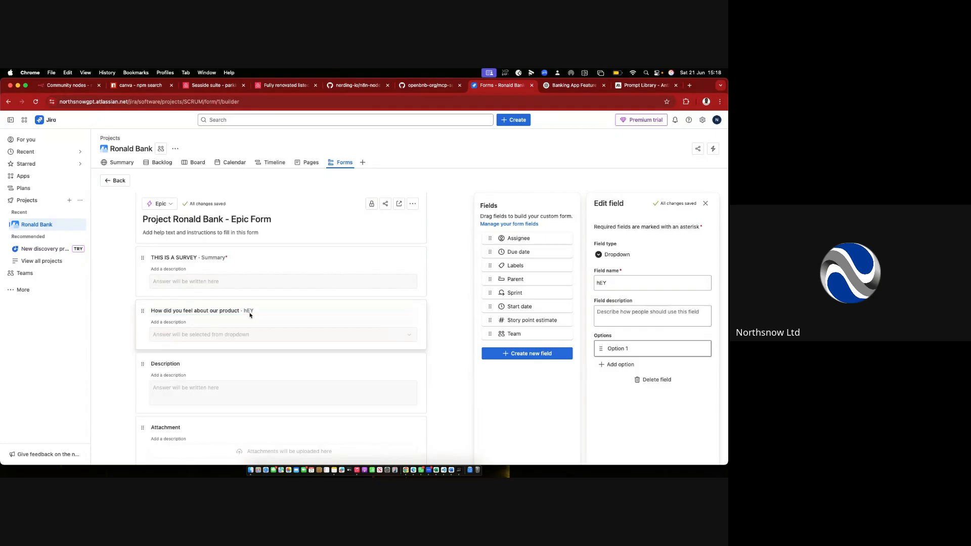
click(253, 311)
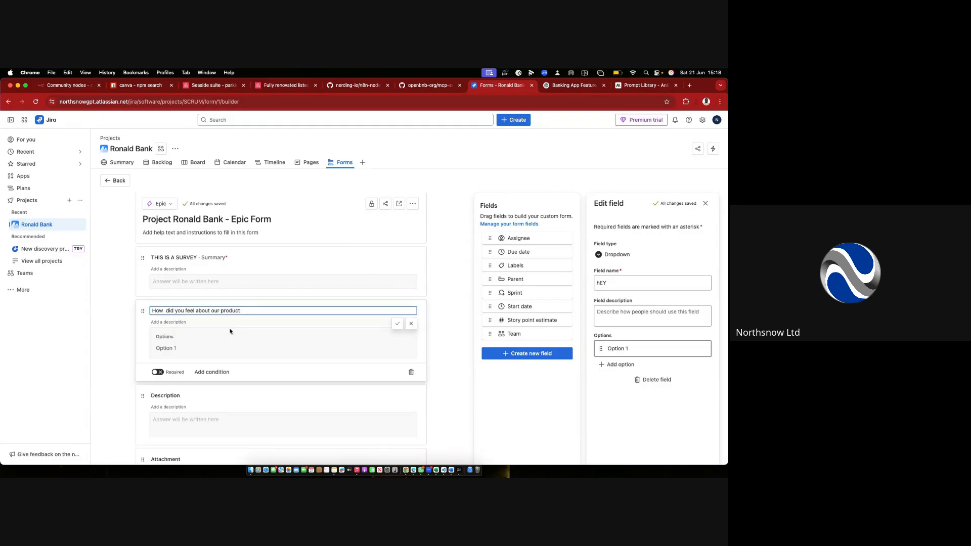
click(166, 353)
click(232, 311)
click(165, 338)
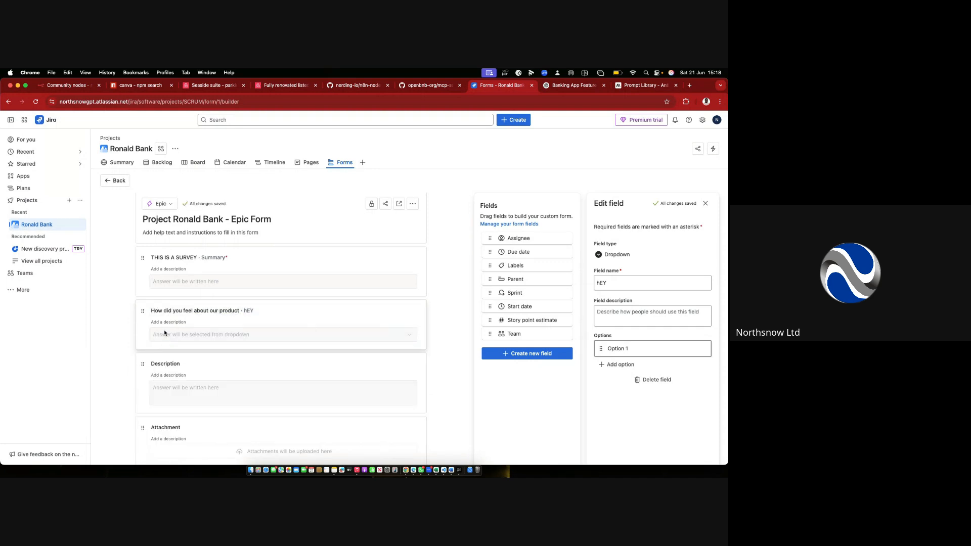
click(166, 317)
click(171, 340)
Add the description "I loved it" to the form's hEY dropdown question and save it.
click(168, 323)
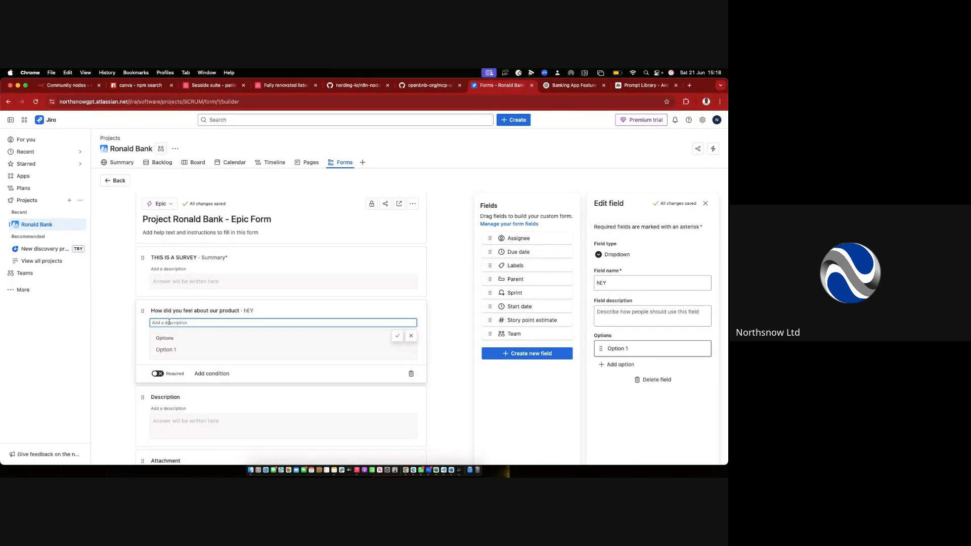
text(I loved it)
click(397, 336)
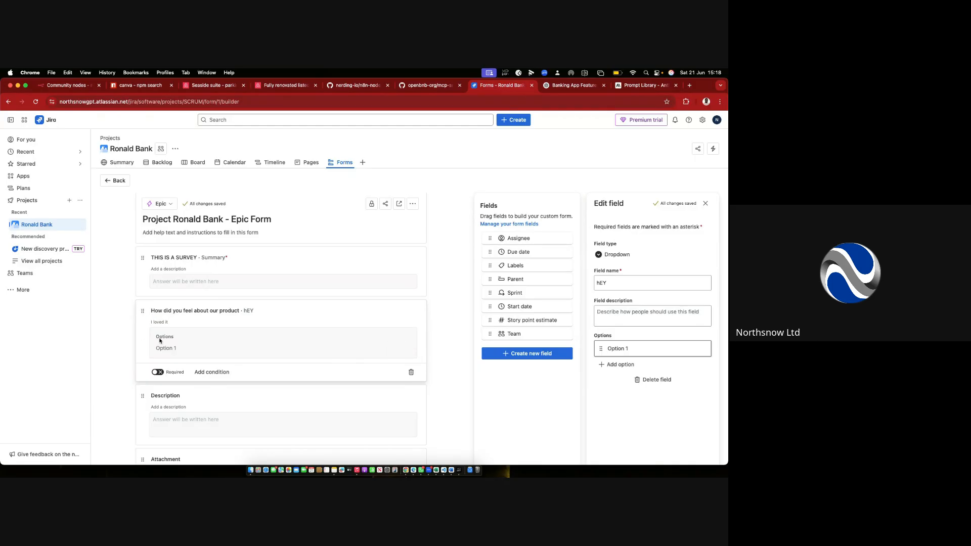
click(178, 323)
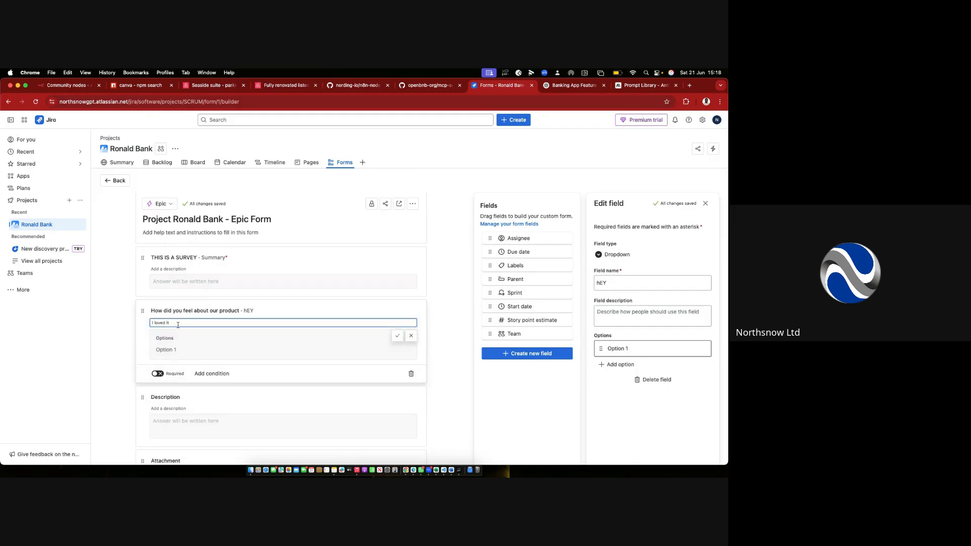
click(243, 311)
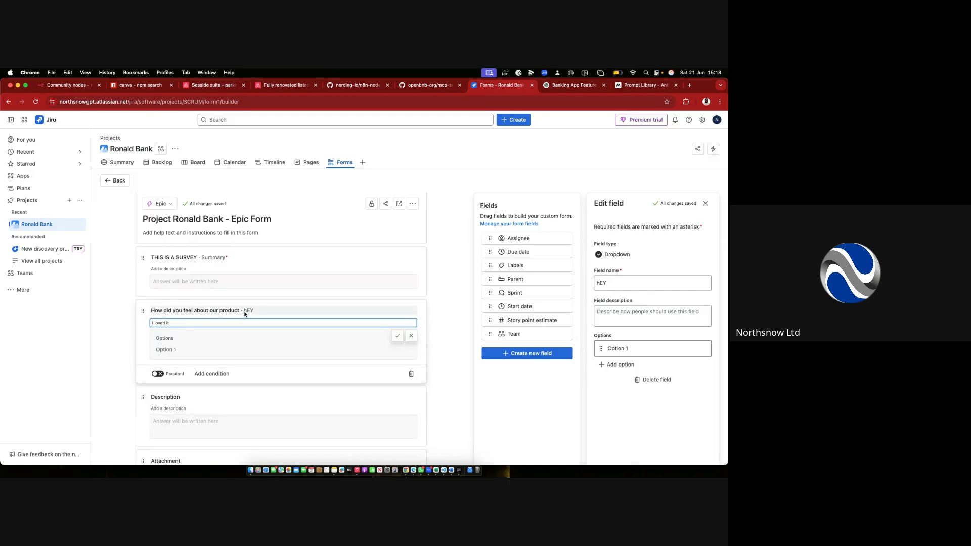
click(170, 345)
click(251, 313)
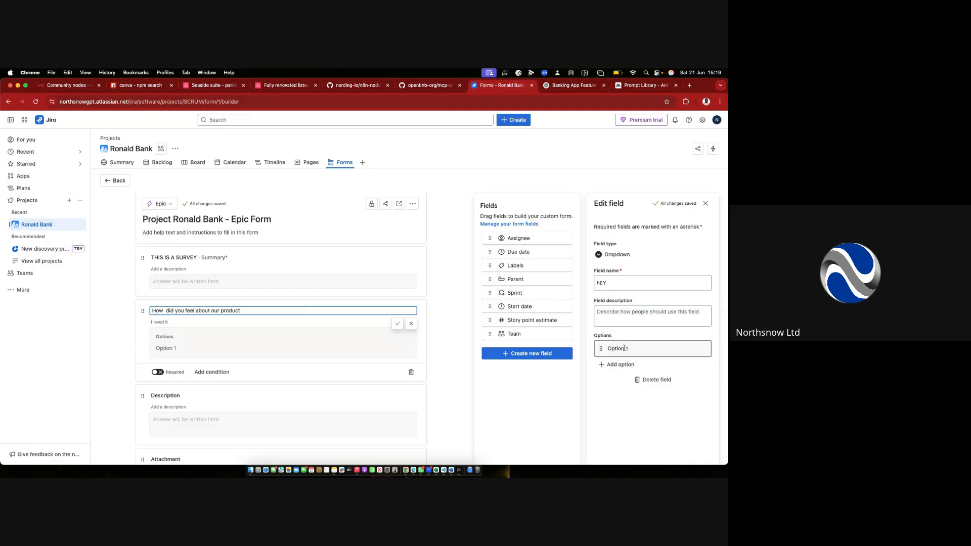
Rename the first option of the hEY dropdown field to "I love it".
click(610, 365)
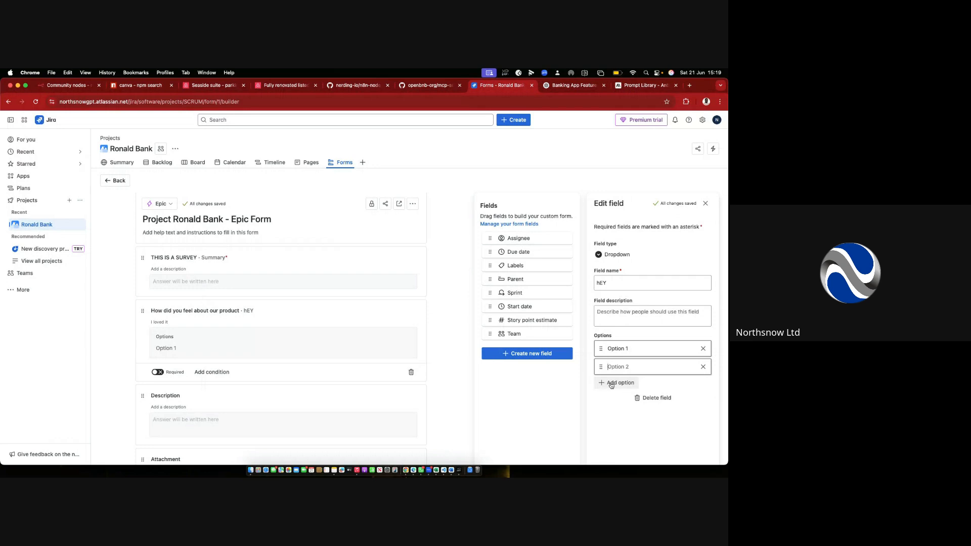
click(630, 349)
drag(629, 348, 604, 349)
text(Ilove d)
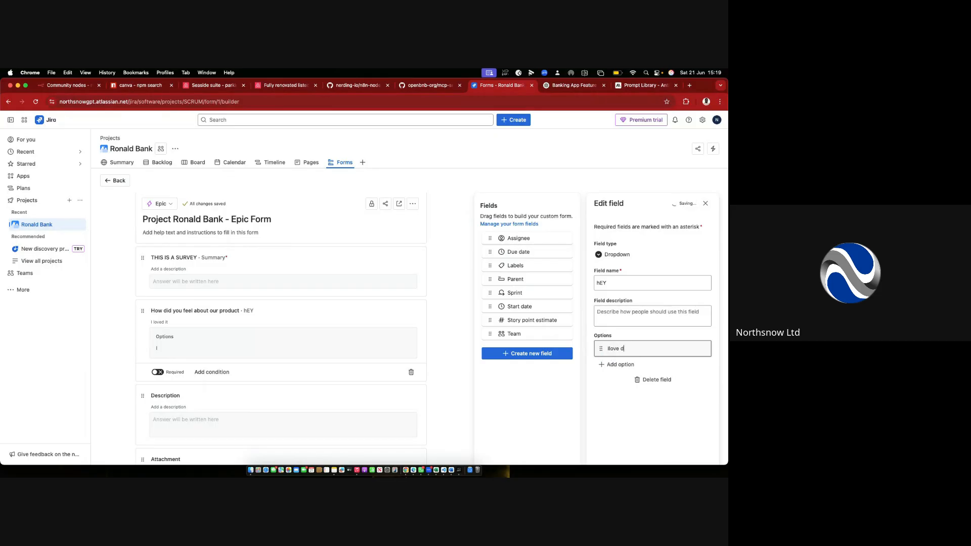
key(BackSpace)
key(BackSpace)
key(BackSpace)
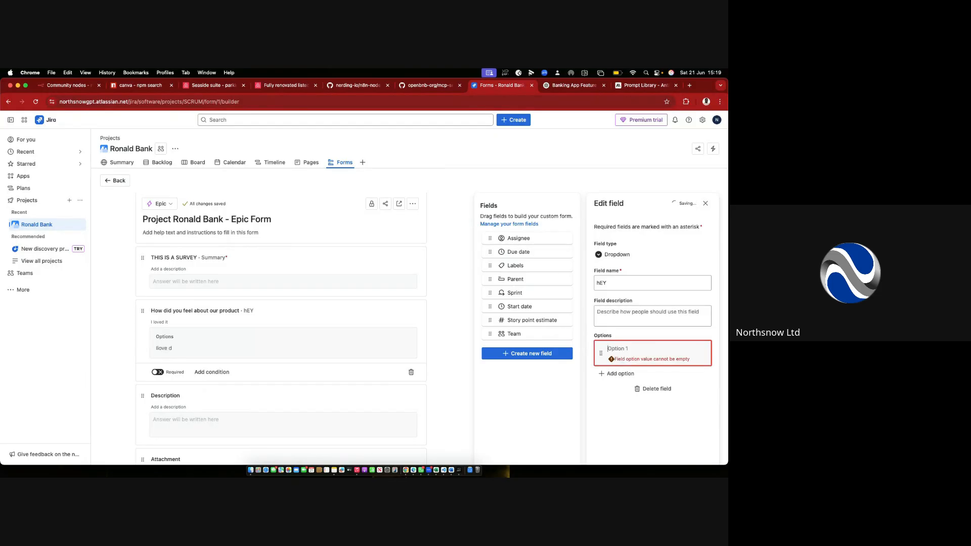
text(I love d)
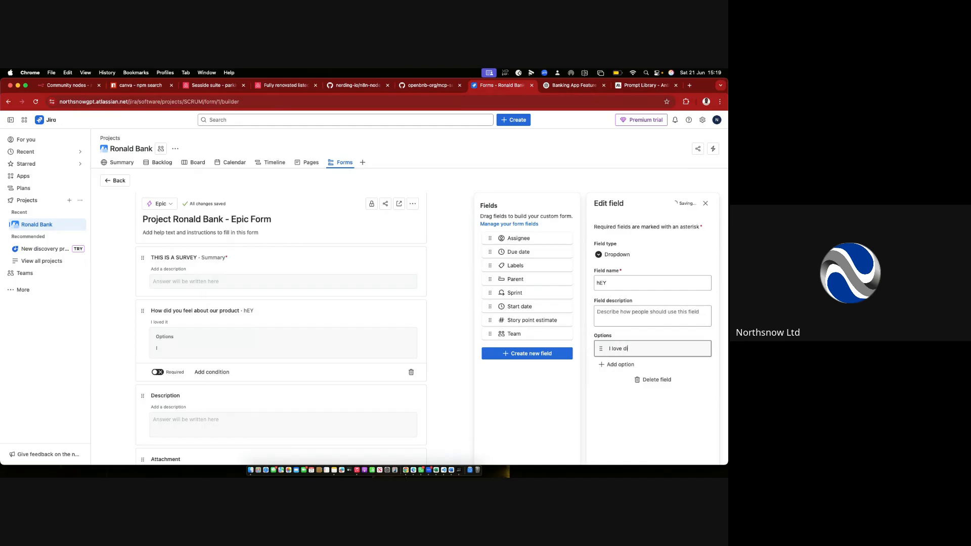
key(BackSpace)
text(it)
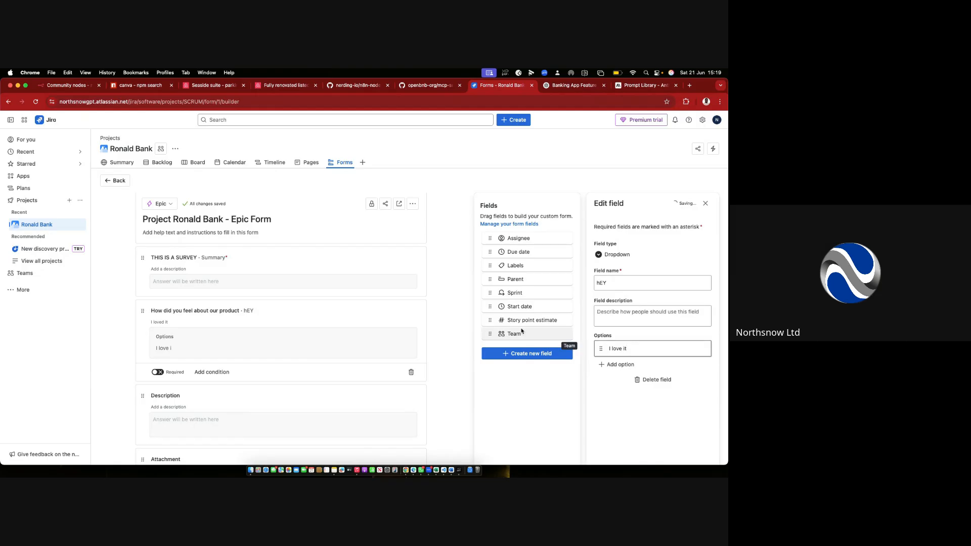
Add the options "Maybe" and "I hate it" to the hEY dropdown field and finish editing the field.
click(621, 364)
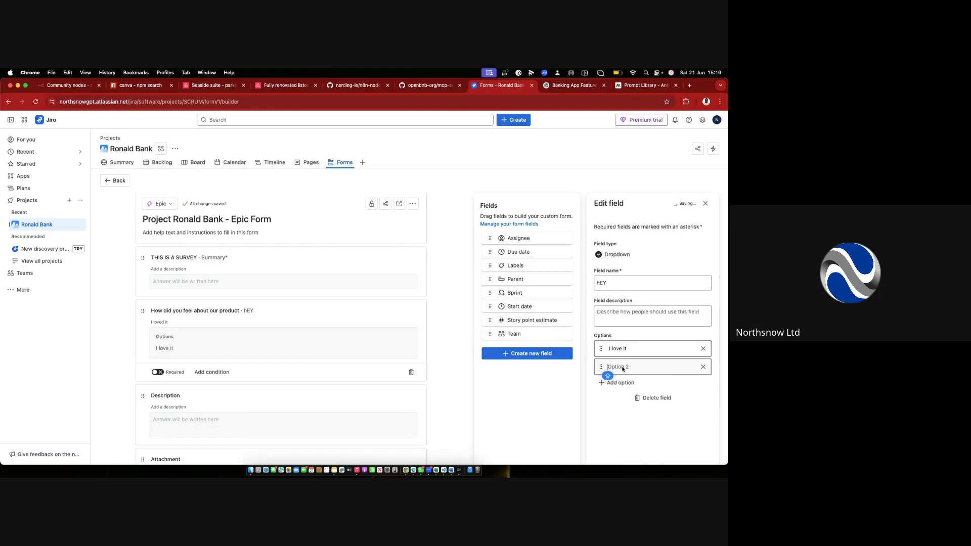
text(Maybe)
click(617, 383)
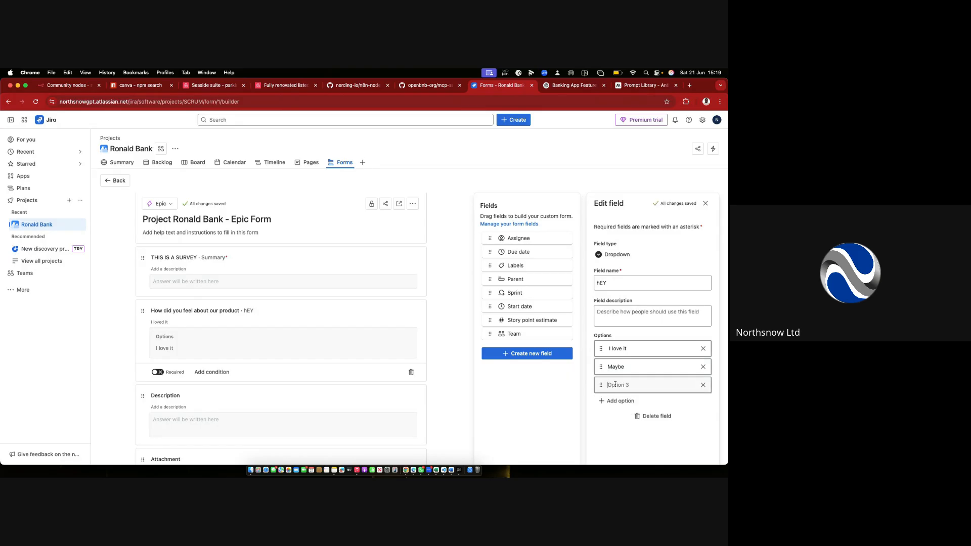
text(I hate it)
click(706, 203)
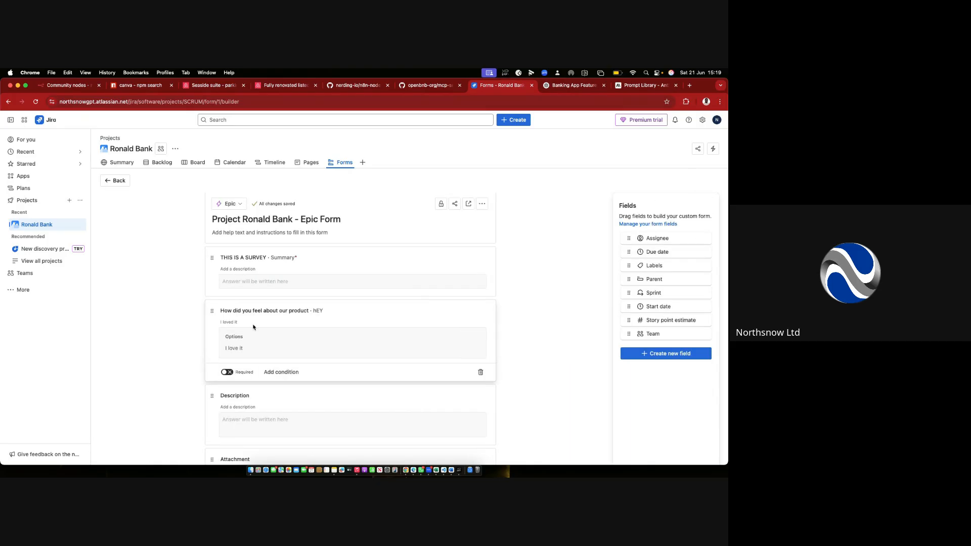
Replace the hEY question with a fresh copy between Summary and Description, labelled "How did you feel about our product".
click(282, 313)
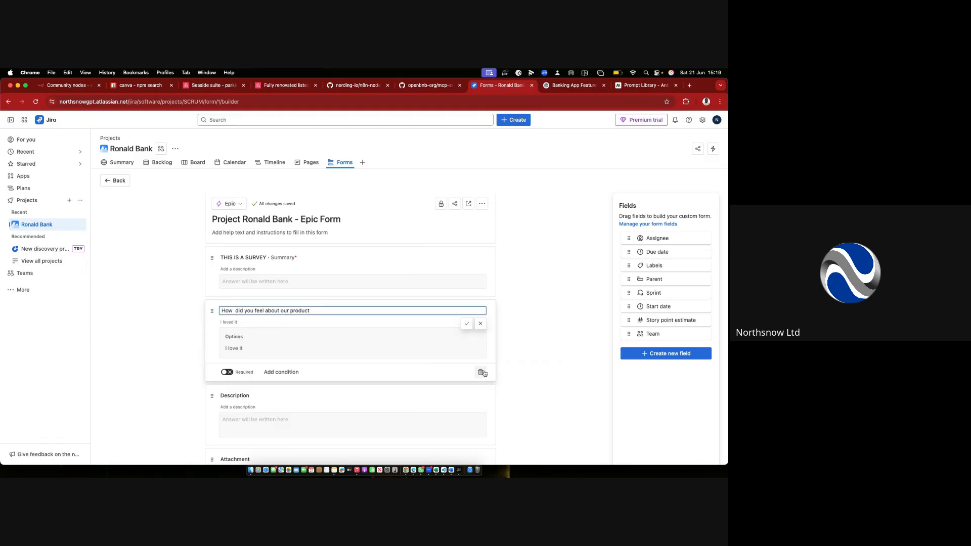
click(481, 372)
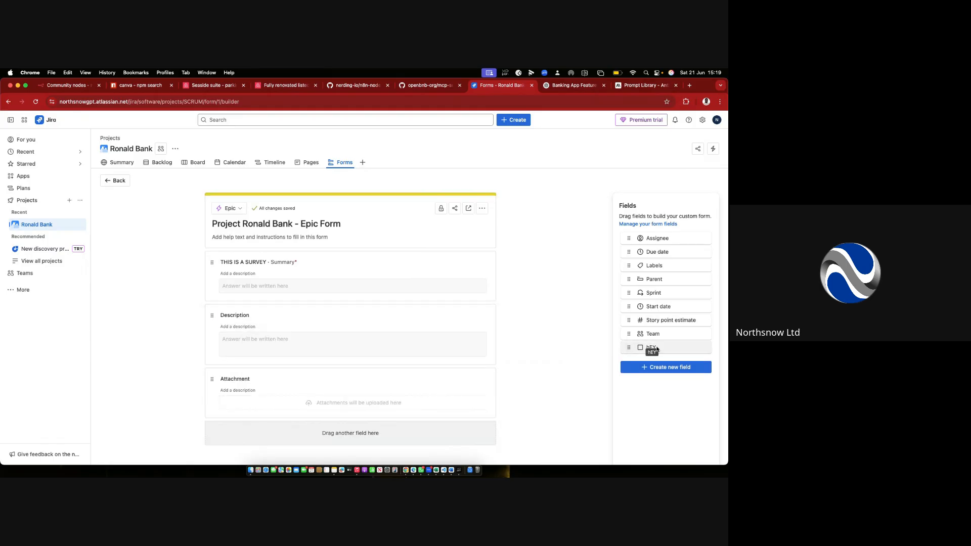
drag(648, 348, 275, 319)
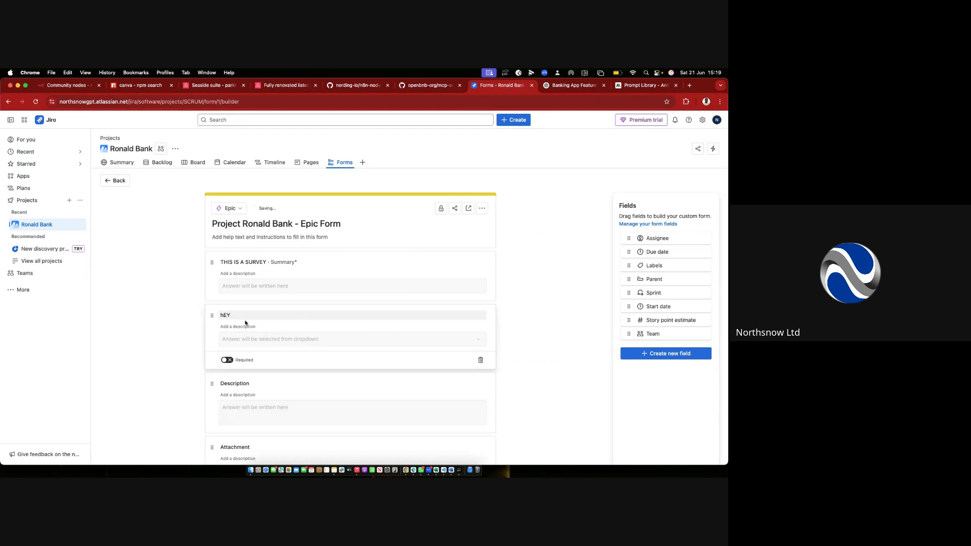
click(305, 315)
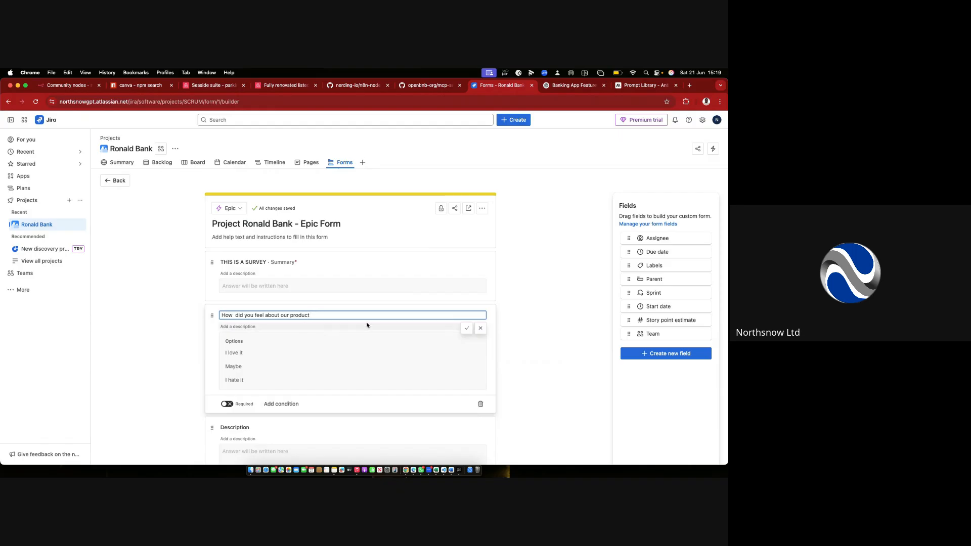
Give the hEY dropdown question the description "choose one out of the following".
click(297, 327)
text(I loved it)
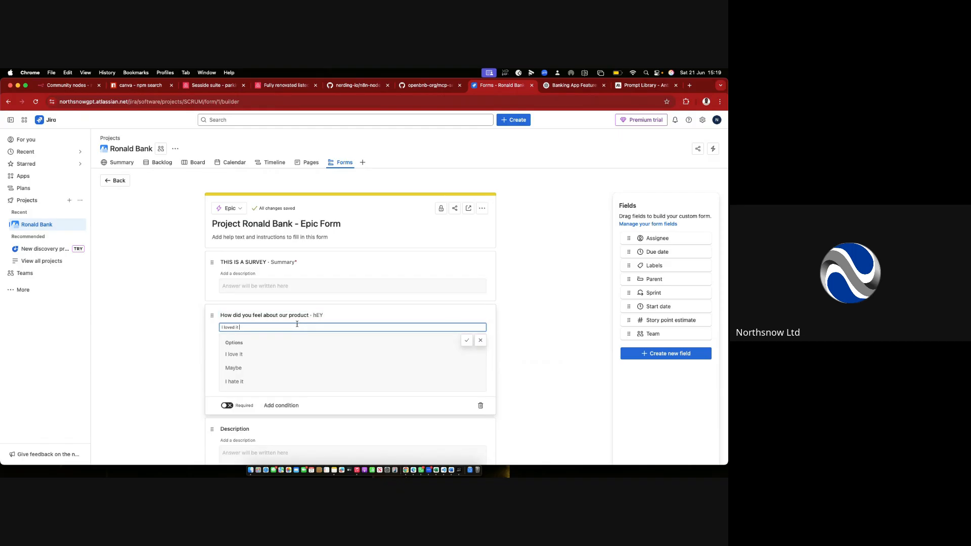
key(BackSpace)
key(BackSpace)
key(BackSpace)
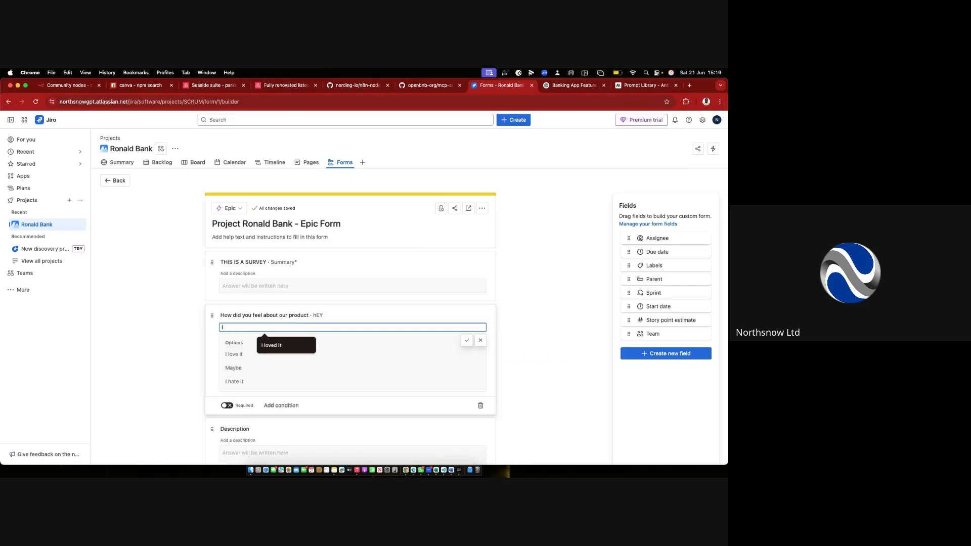
key(BackSpace)
text(choose )
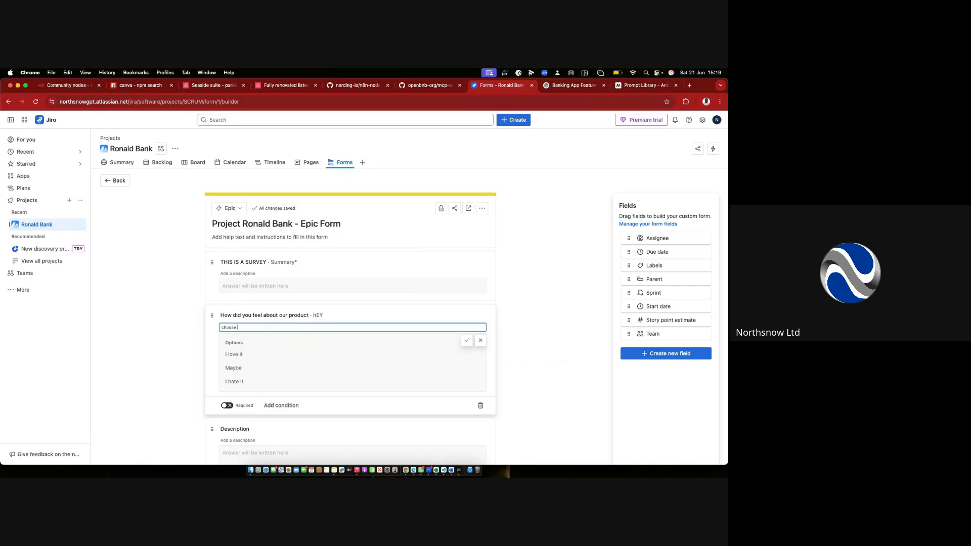
text(one out of teh follow)
click(264, 327)
key(BackSpace)
key(BackSpace)
text(he)
click(184, 361)
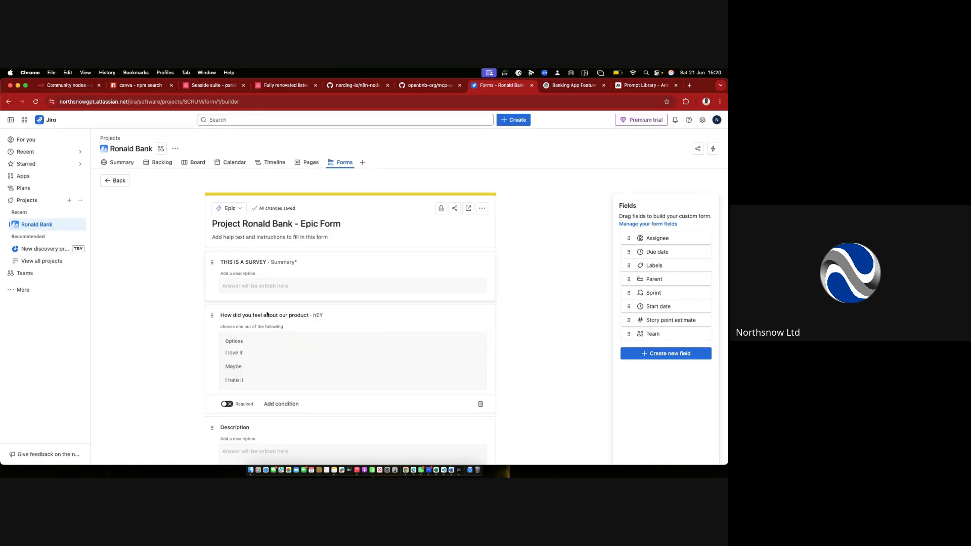
Copy the Epic form's share link without sending the form to any person or team.
click(454, 209)
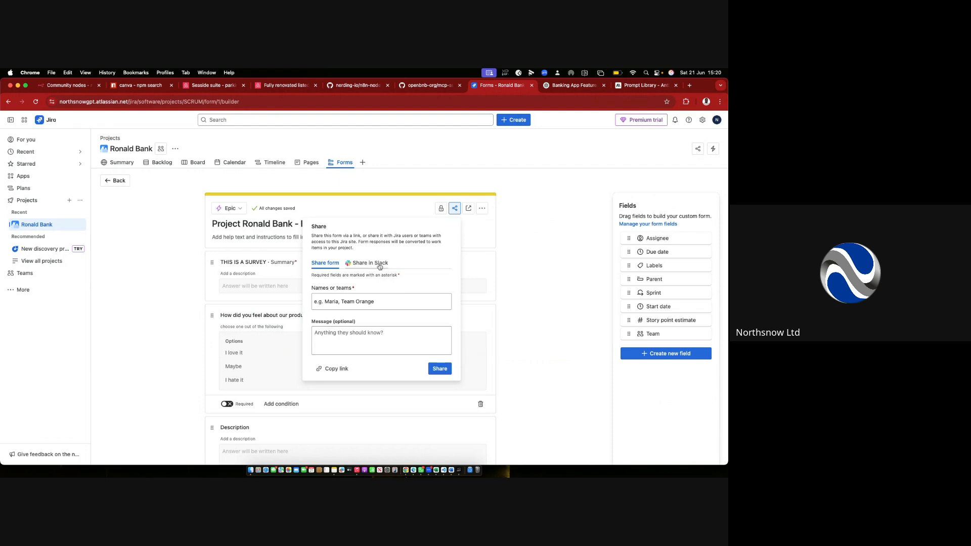
click(336, 302)
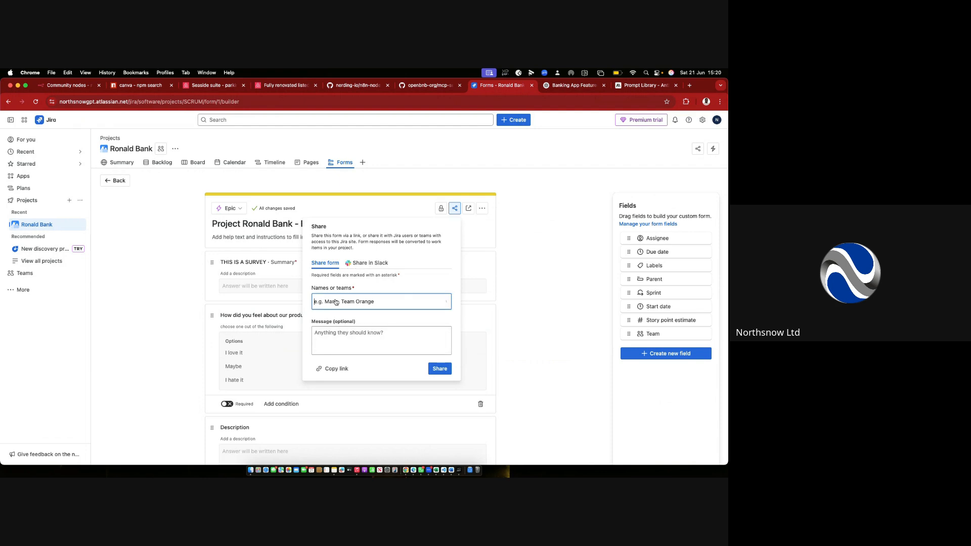
click(429, 280)
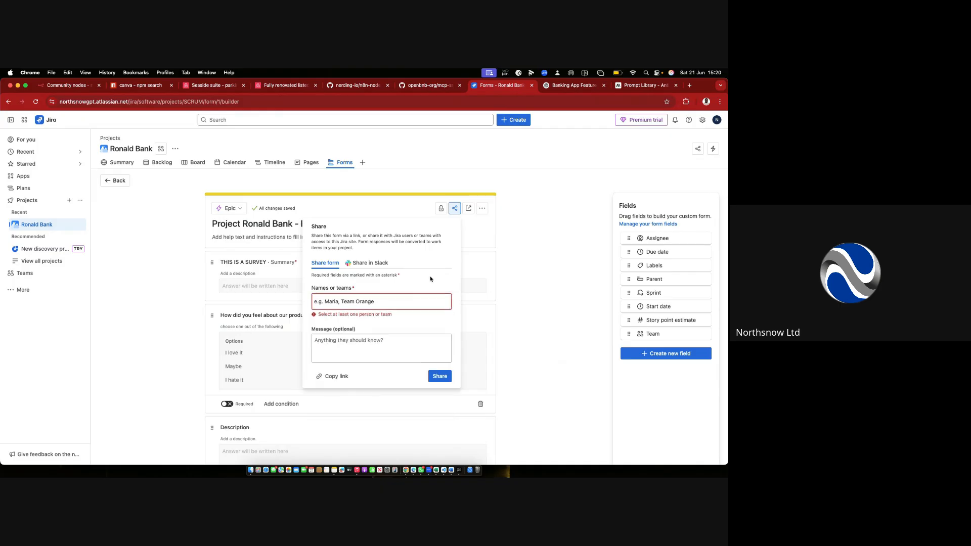
click(338, 378)
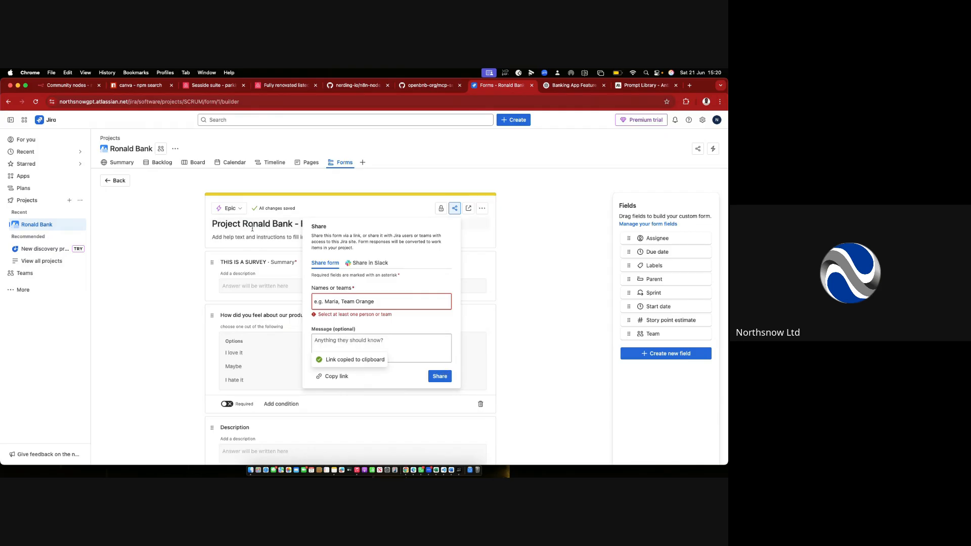
click(403, 208)
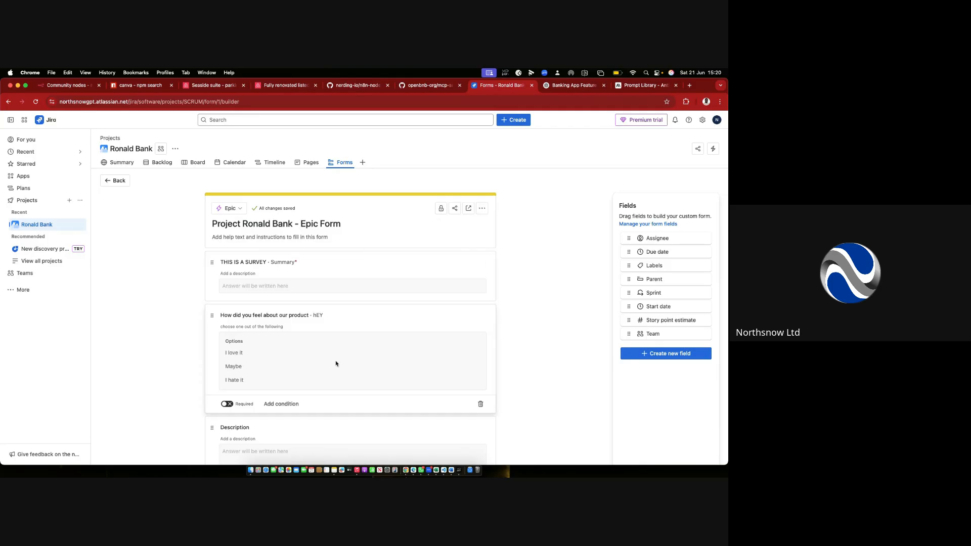
View the form's additional actions and return to the project's list of forms.
click(482, 208)
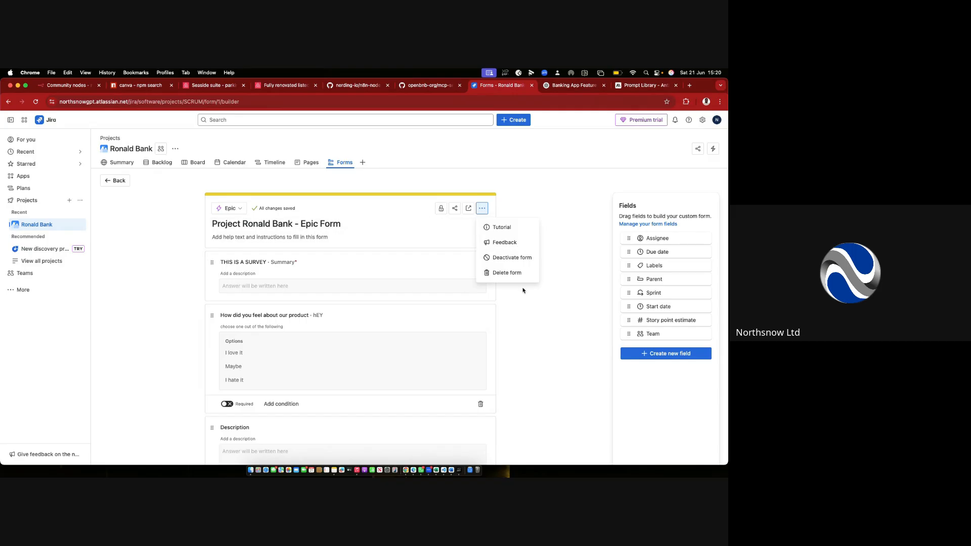
click(562, 198)
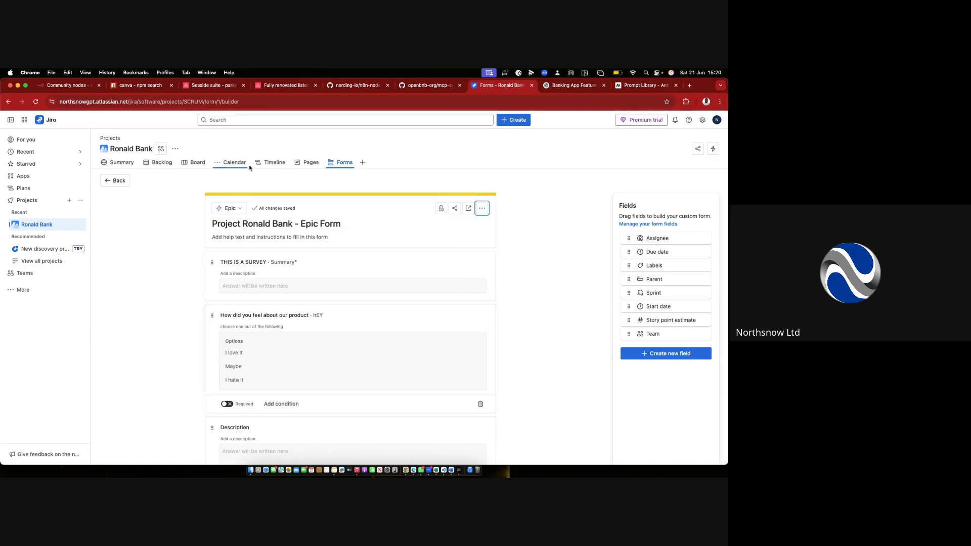
click(122, 181)
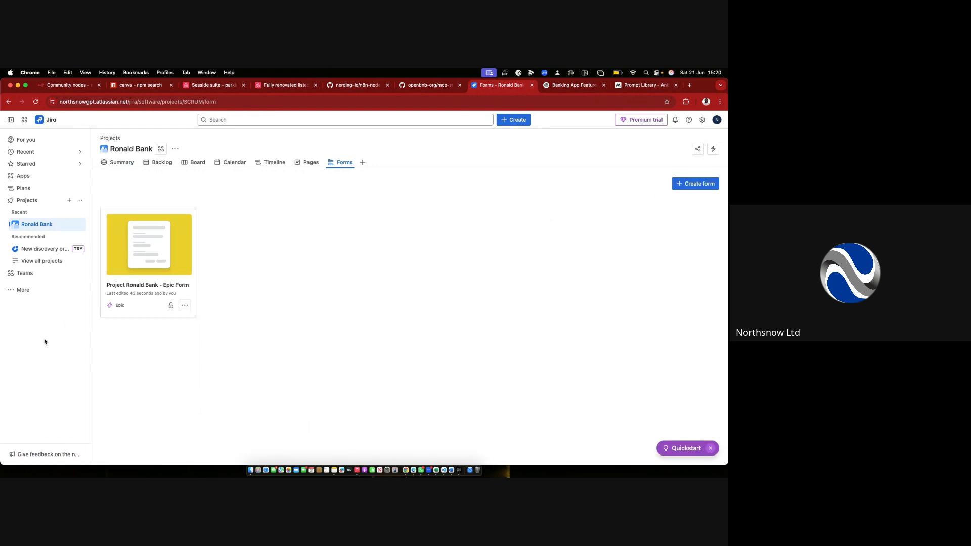
Review the project's Summary, Backlog, Board, Calendar, Timeline, Pages and Forms views, expanding Ronald Bank Home to show its child page.
click(120, 164)
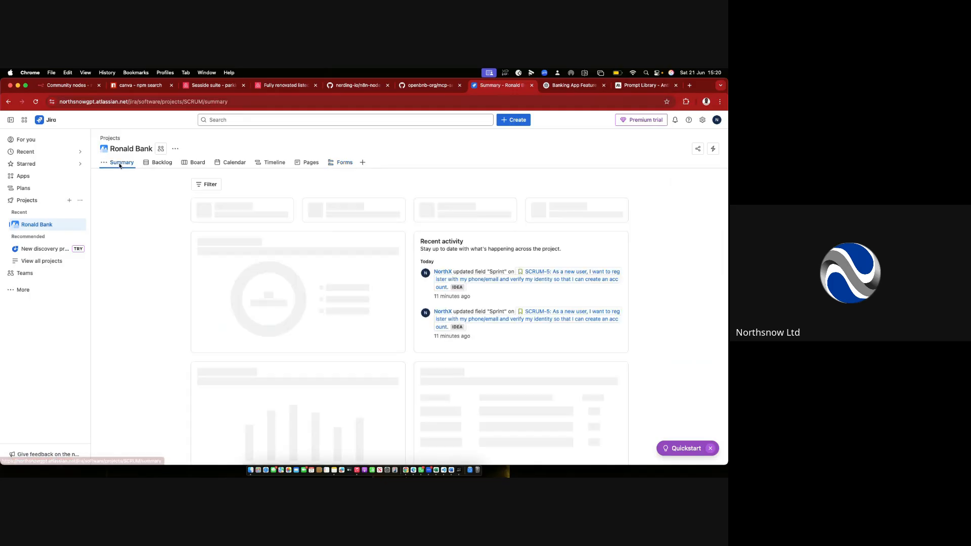
click(158, 163)
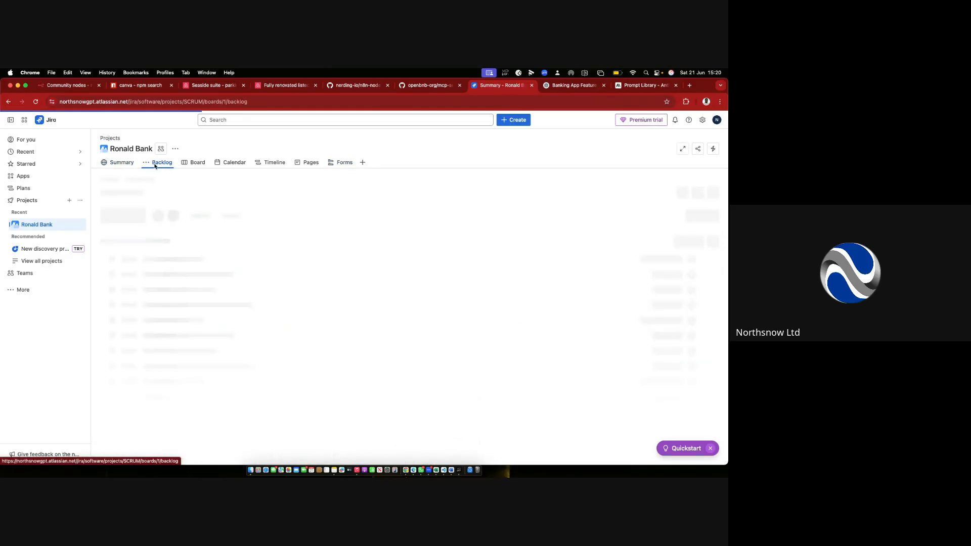
click(197, 163)
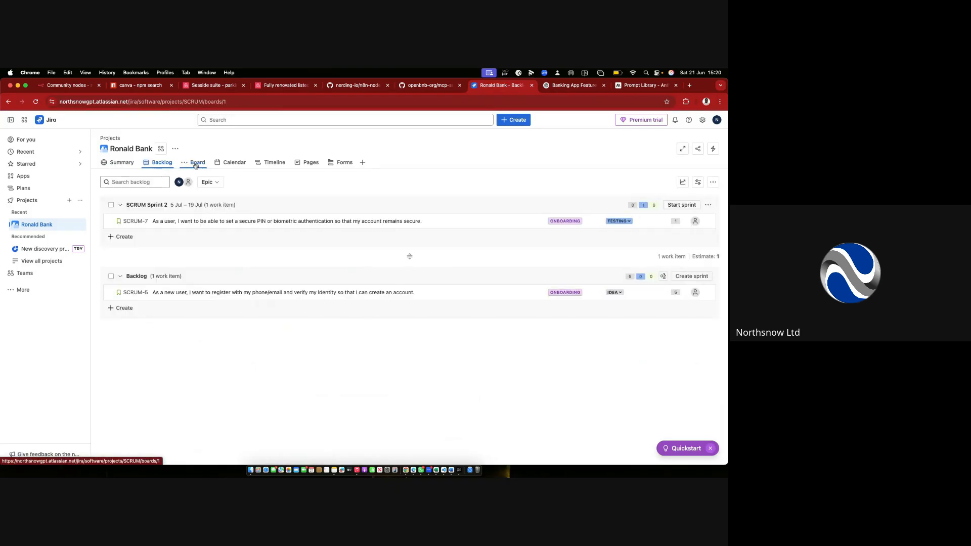
click(235, 163)
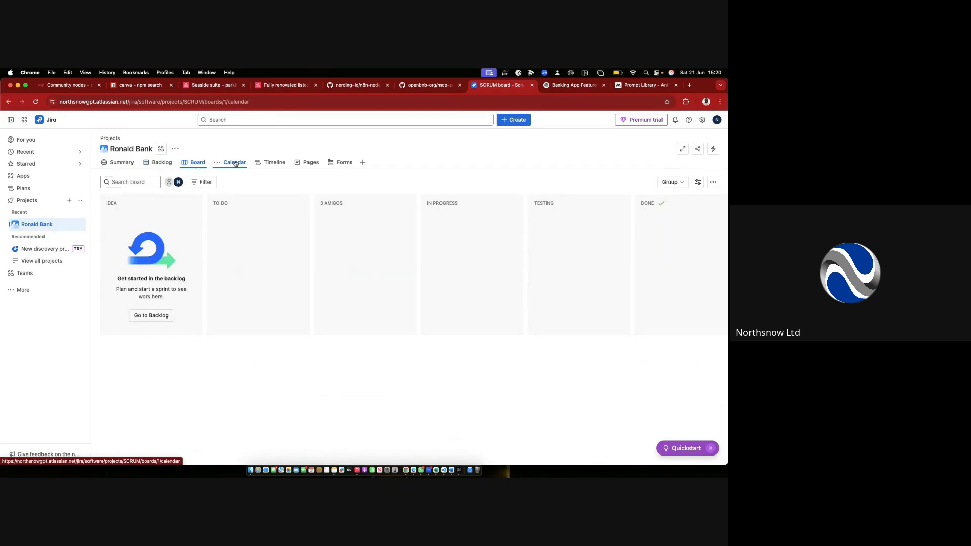
click(273, 167)
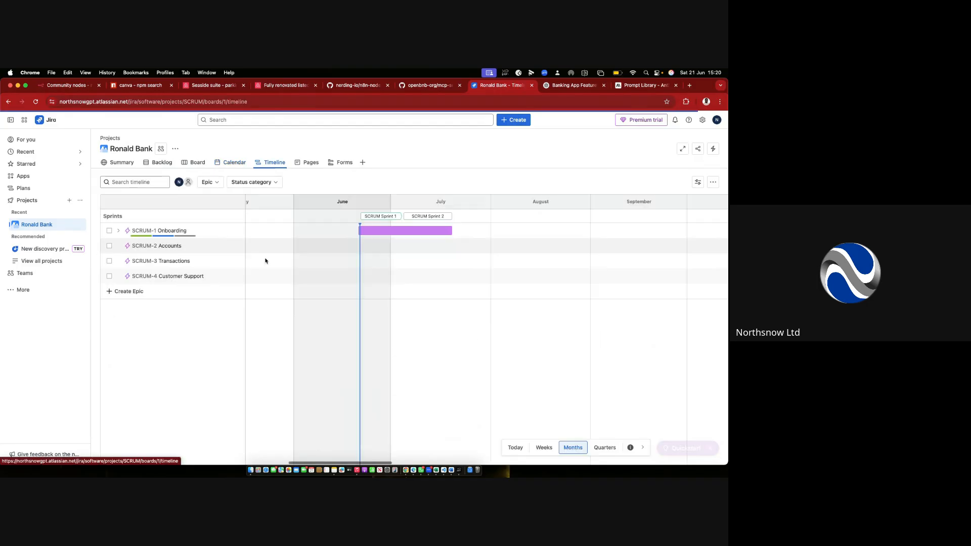
click(310, 162)
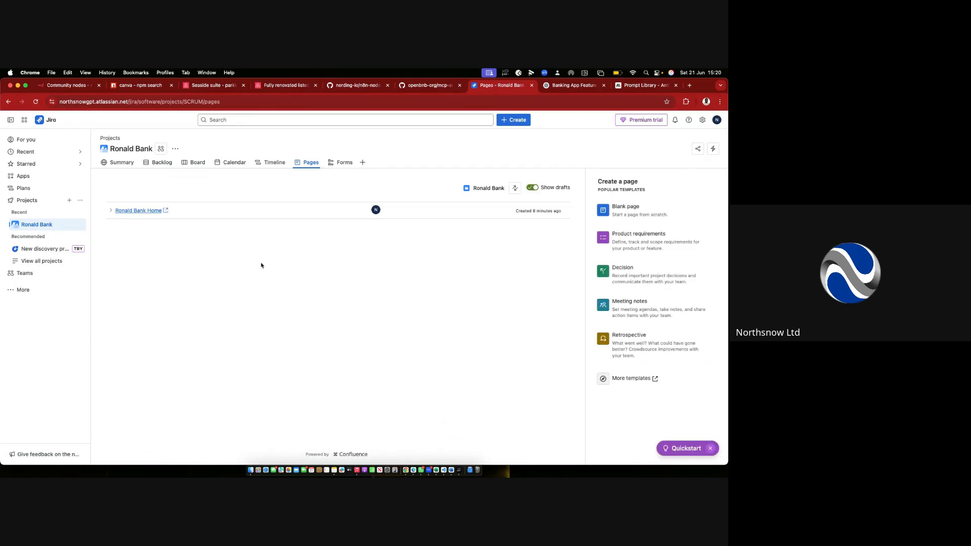
click(110, 211)
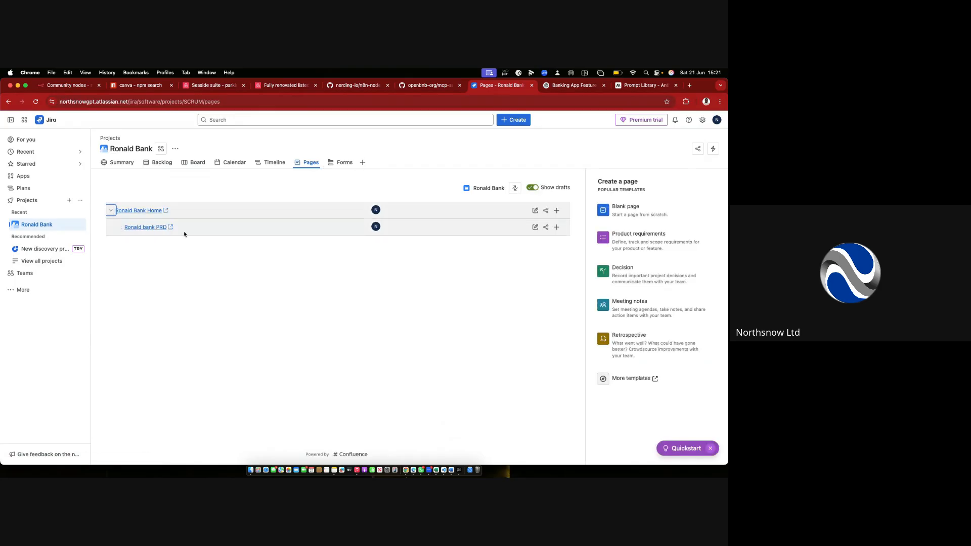
click(346, 163)
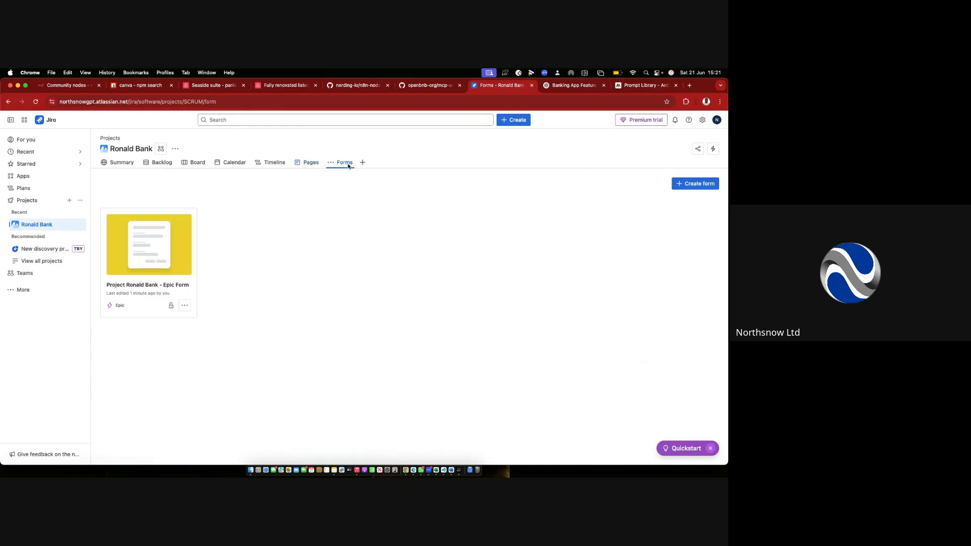
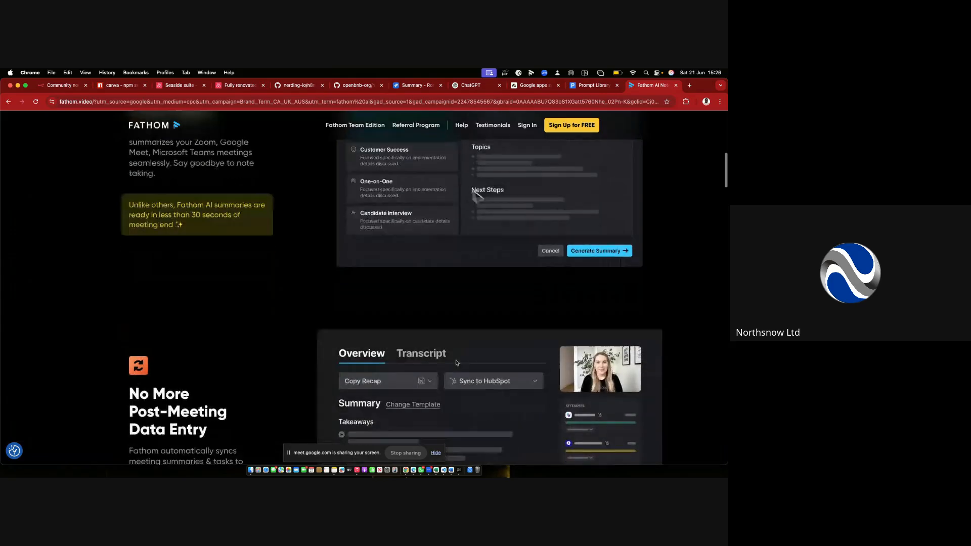
Skim the feature sections of the Fathom AI notetaker home page and return to its beginning.
scroll(506, 384, down, 3)
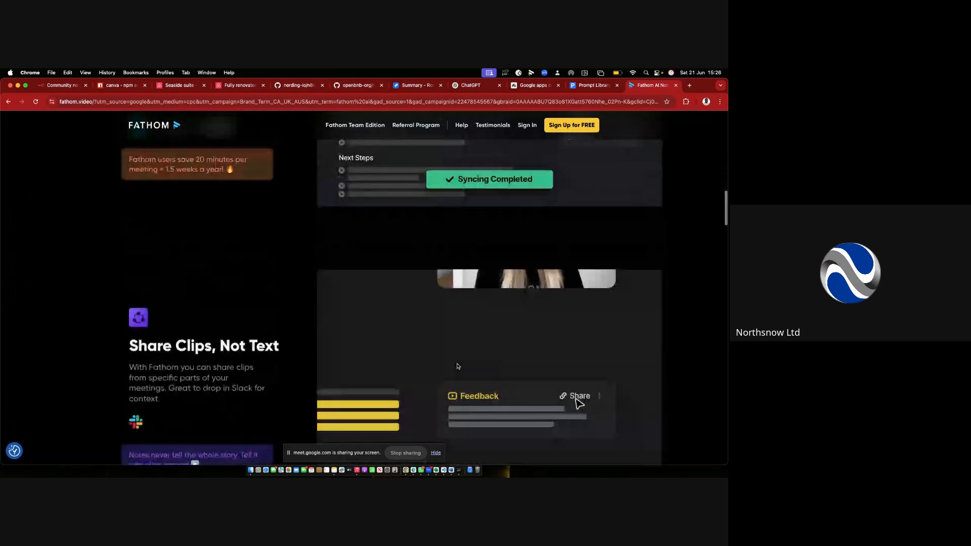
scroll(521, 303, up, 9)
scroll(521, 296, up, 10)
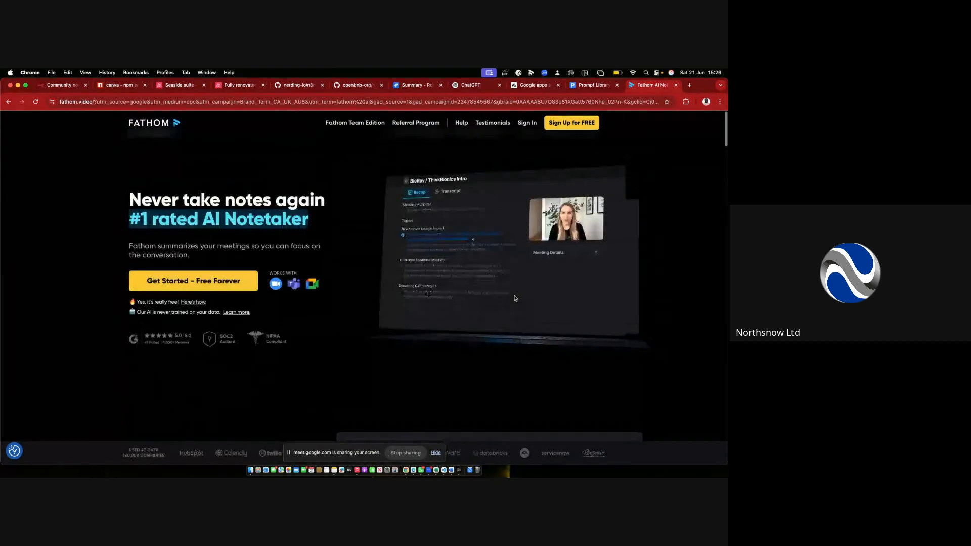
Sign in to Fathom with the Northsnow Ltd Google account and allow it to view calendar events.
click(589, 131)
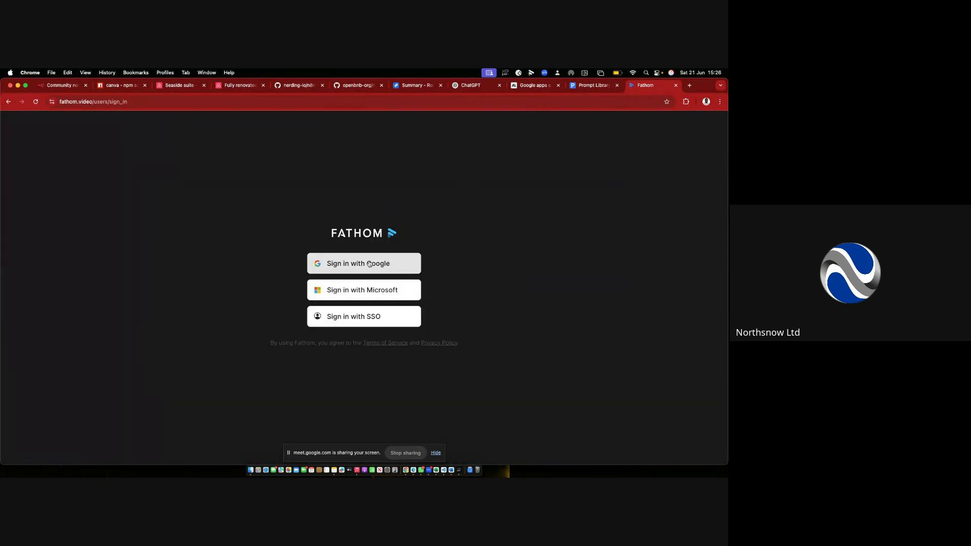
click(369, 264)
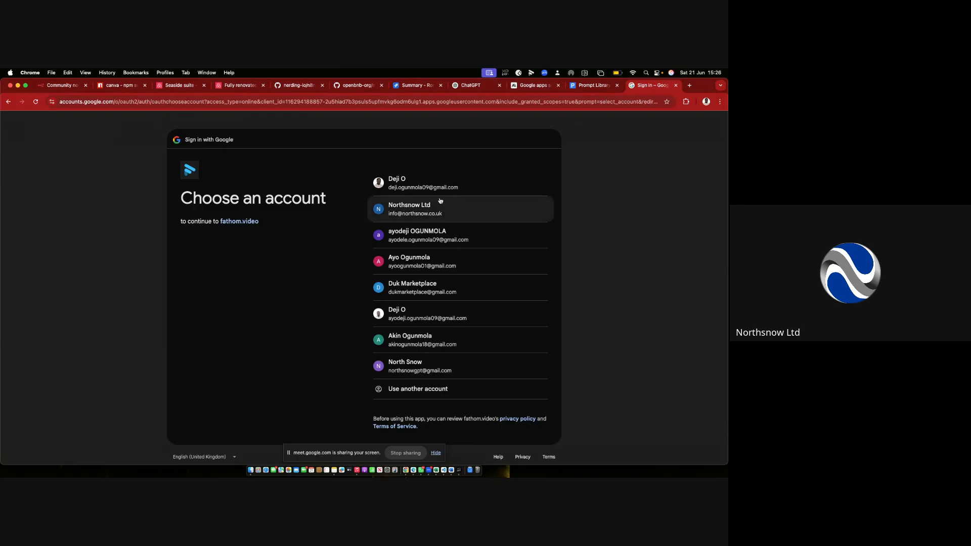
click(435, 212)
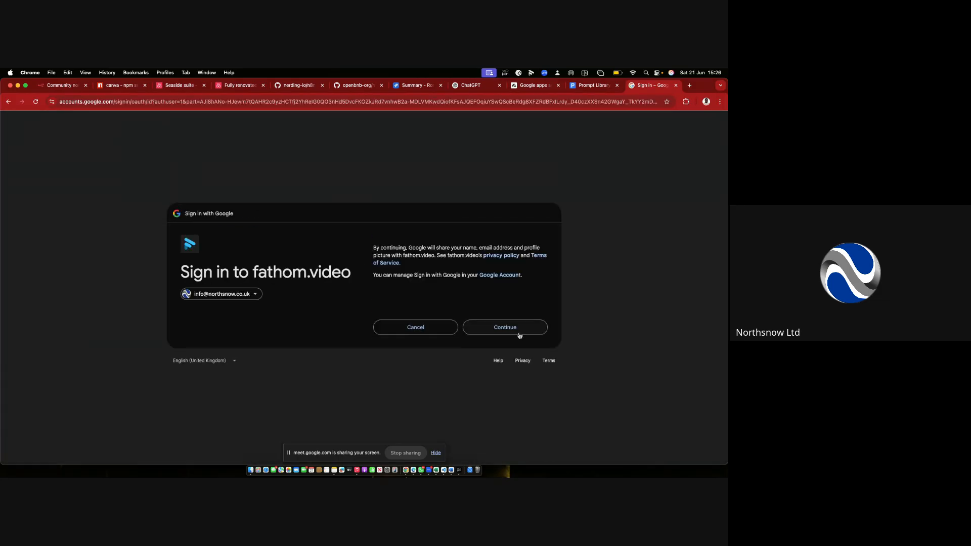
click(520, 334)
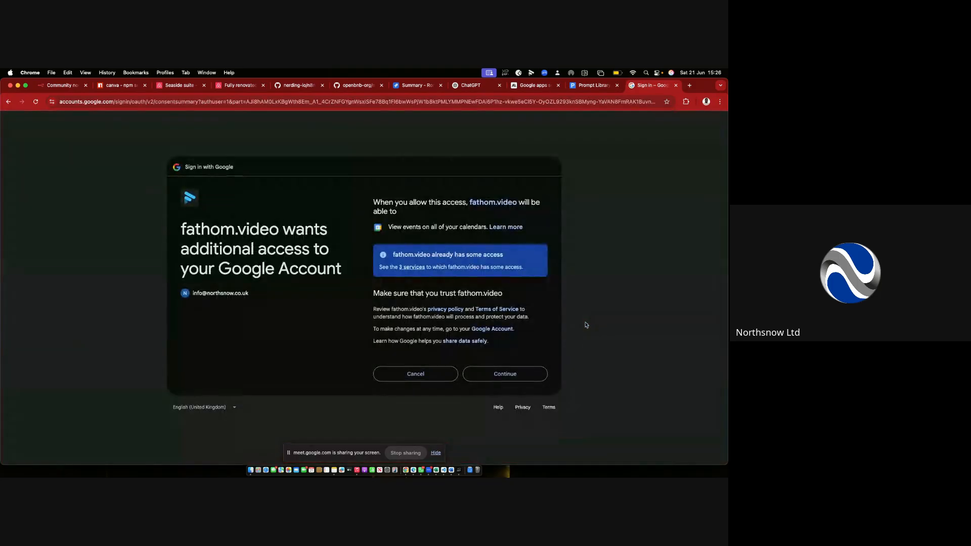
click(496, 378)
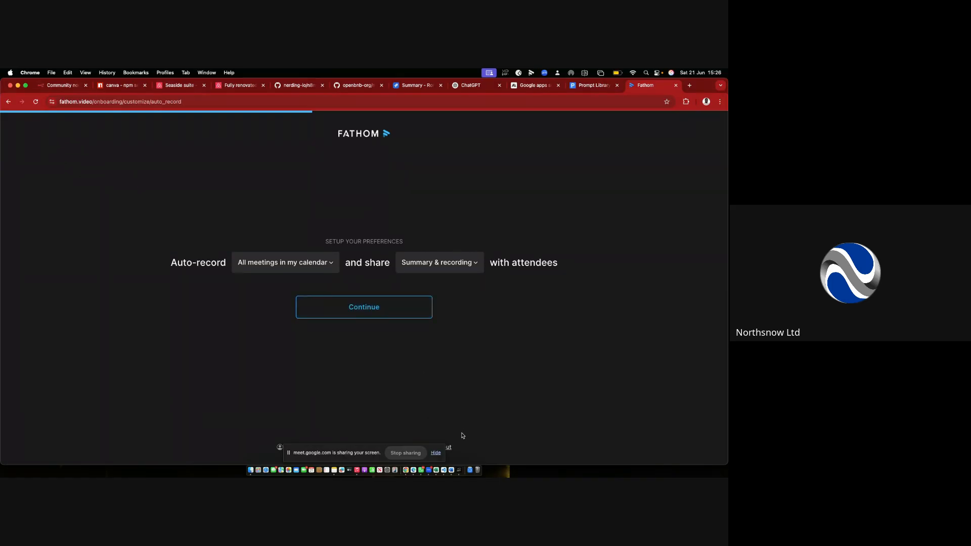
Hide the screen-sharing notice, sign out of the Fathom onboarding, and sign in with the personal Google account listed first.
click(436, 453)
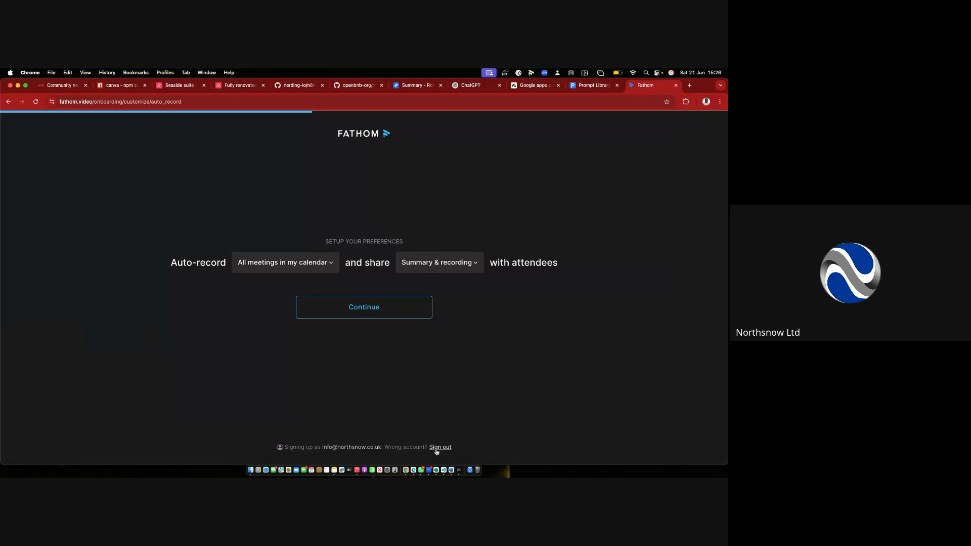
click(438, 449)
click(392, 264)
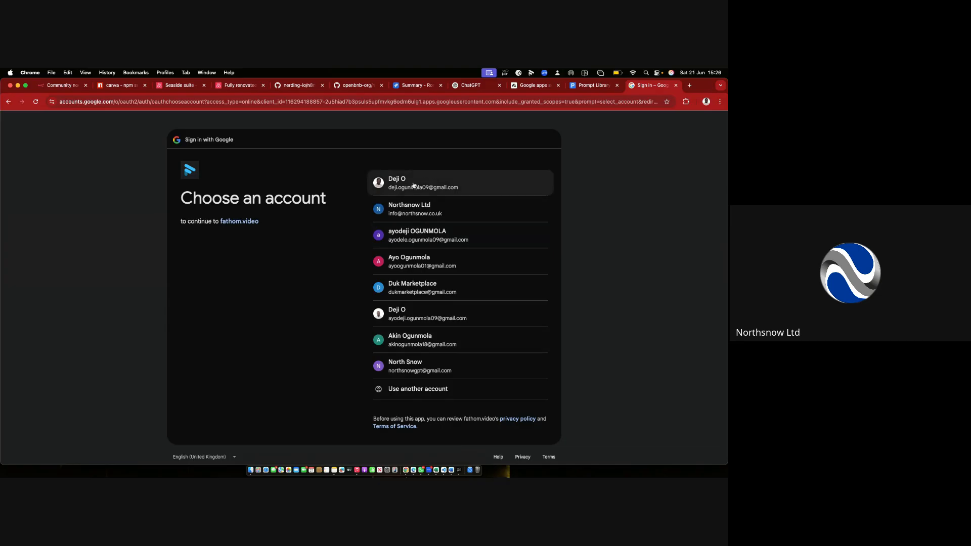
click(414, 185)
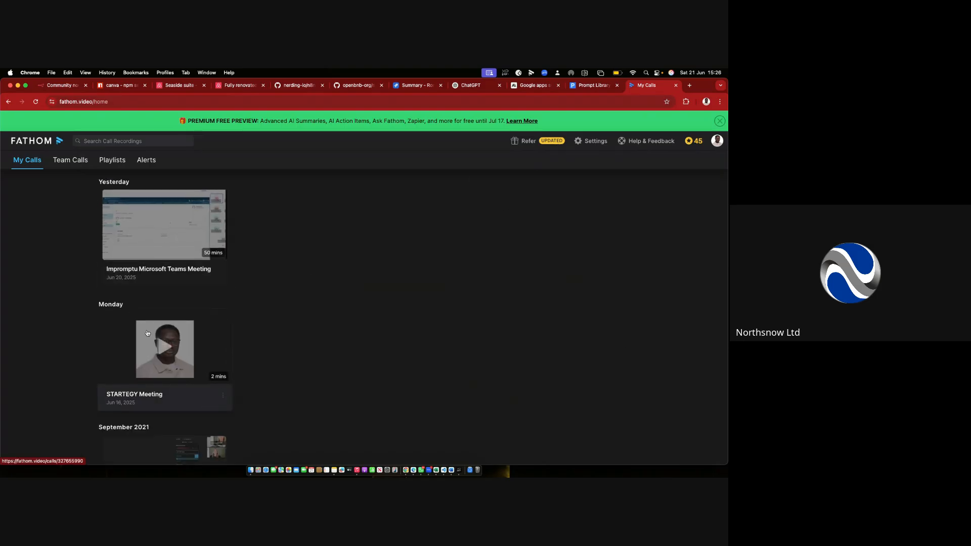
Look over the recorded meetings in My Calls and the Team Calls page, ending on My Calls.
scroll(152, 333, down, 5)
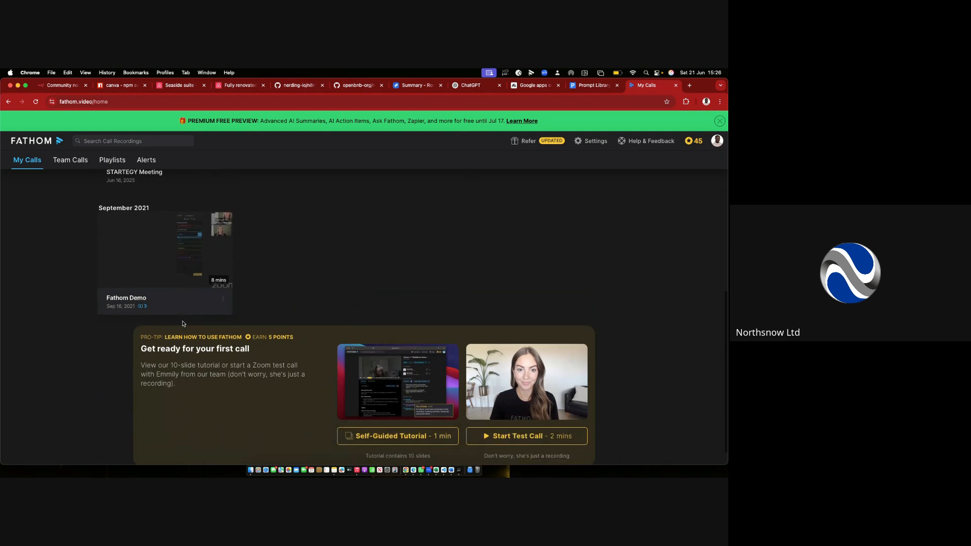
scroll(183, 324, up, 5)
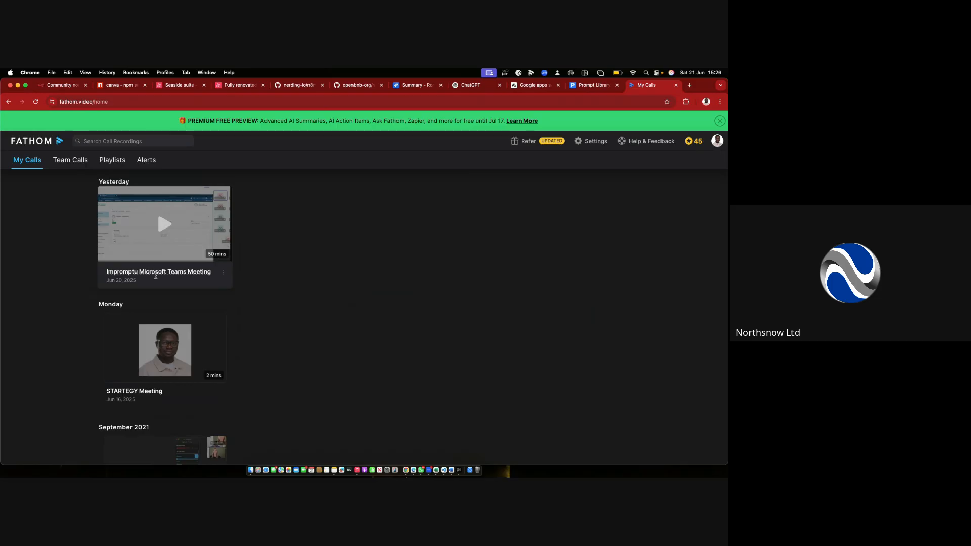
click(71, 160)
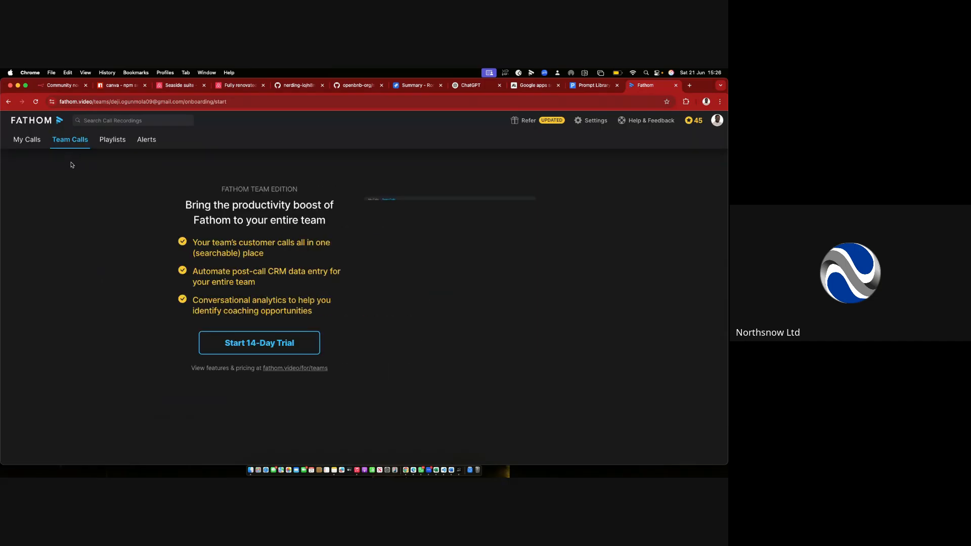
click(32, 140)
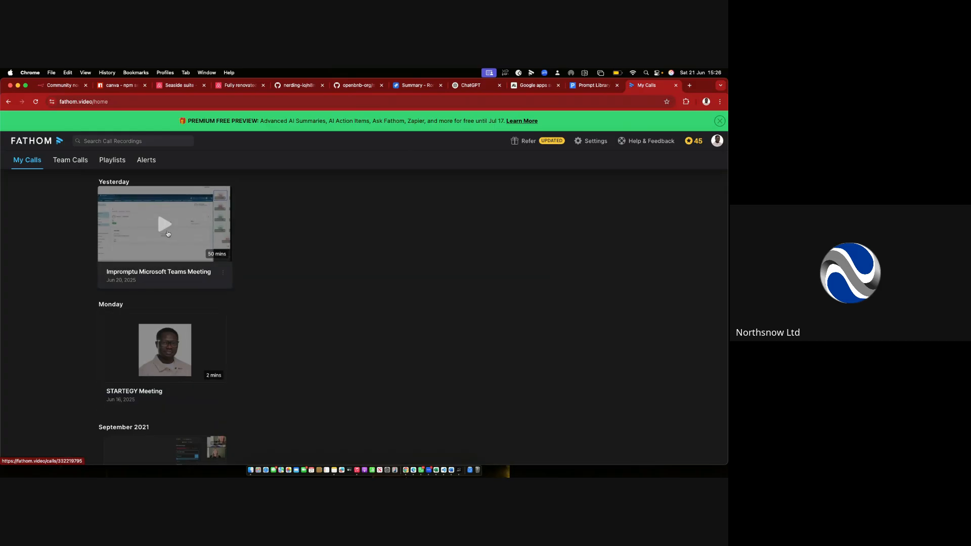
Open the Impromptu Microsoft Teams Meeting recording and review its meeting purpose, key takeaways and topics summary.
click(182, 247)
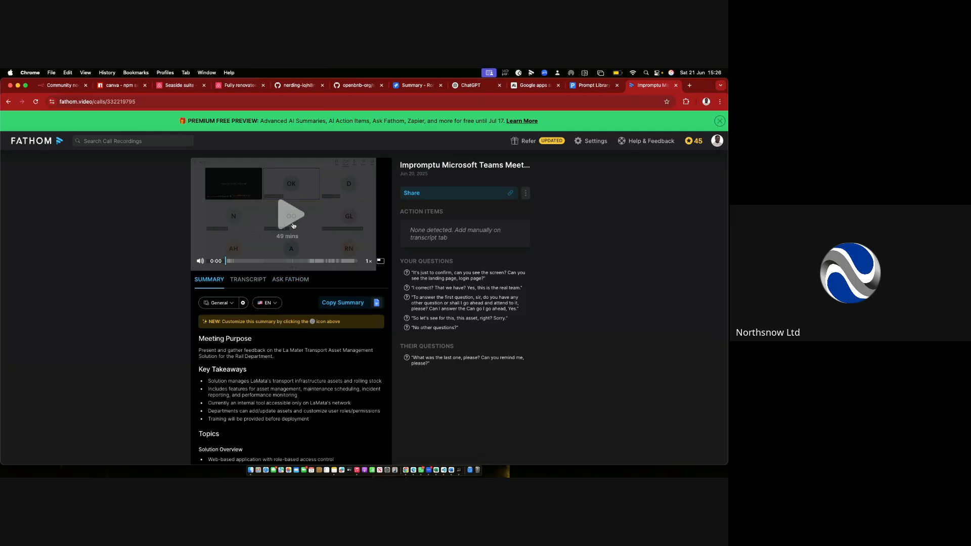
scroll(314, 374, down, 3)
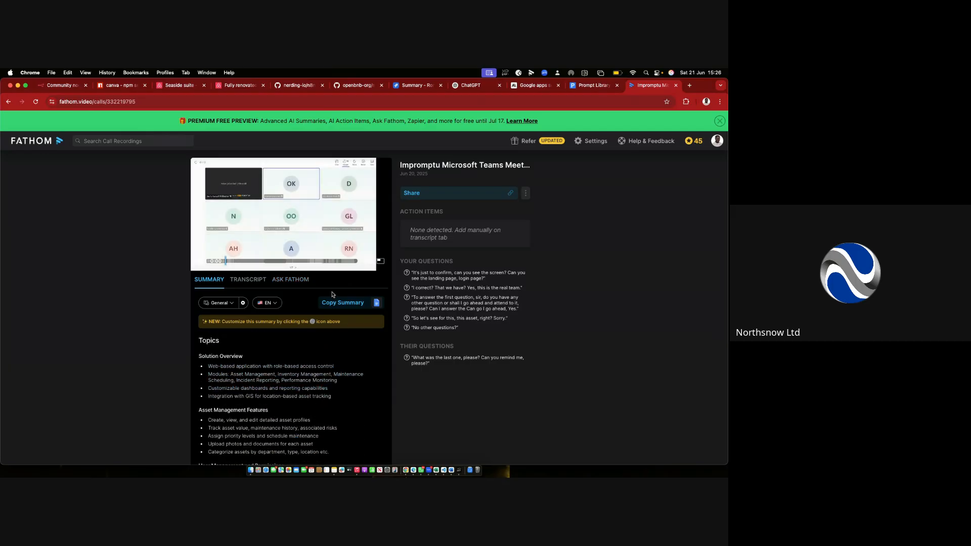
scroll(262, 396, up, 3)
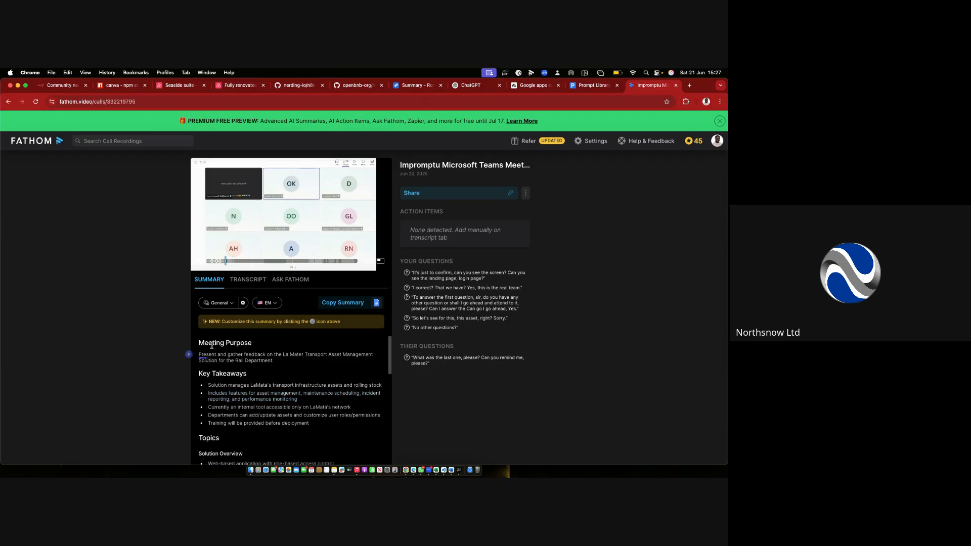
scroll(319, 366, down, 10)
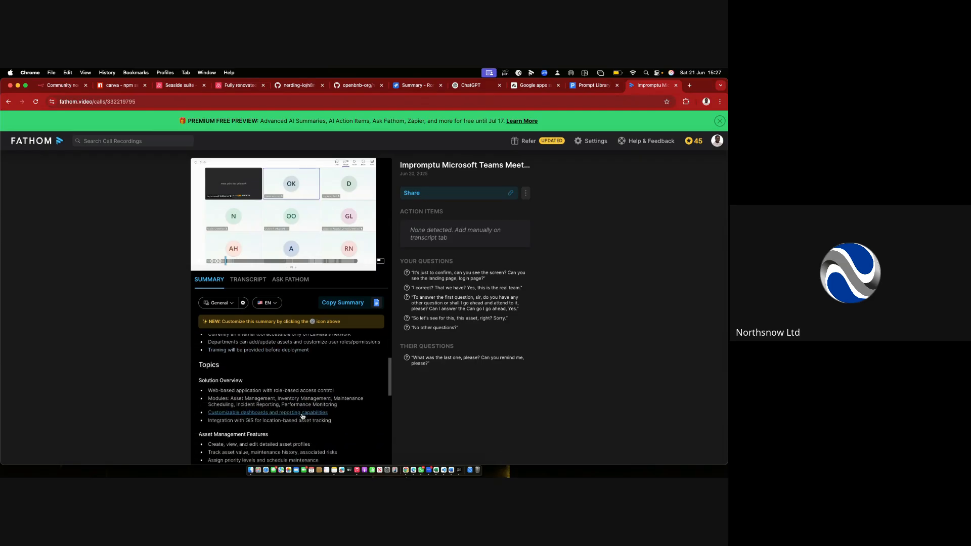
scroll(304, 399, up, 10)
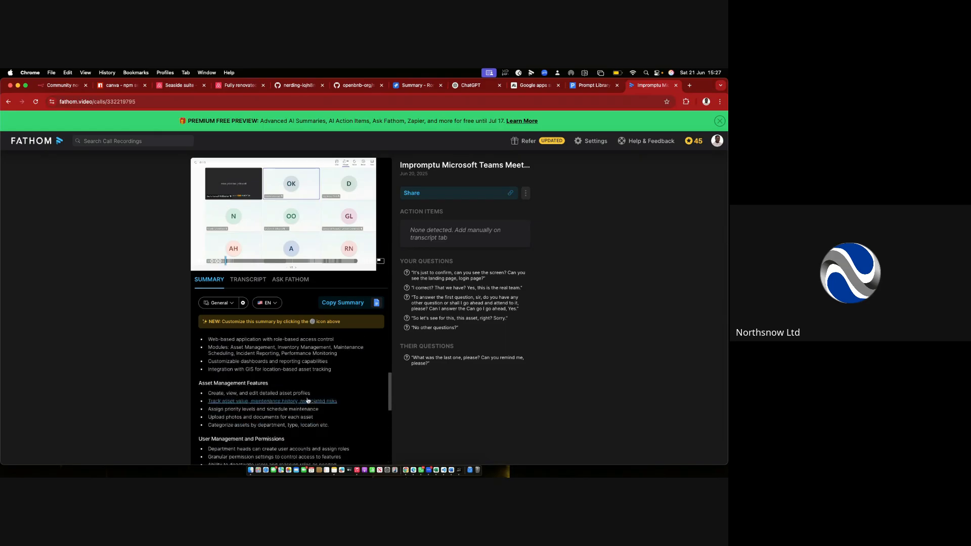
Copy the full transcript of the Impromptu Microsoft Teams Meeting and switch to the empty ChatGPT chat.
click(248, 279)
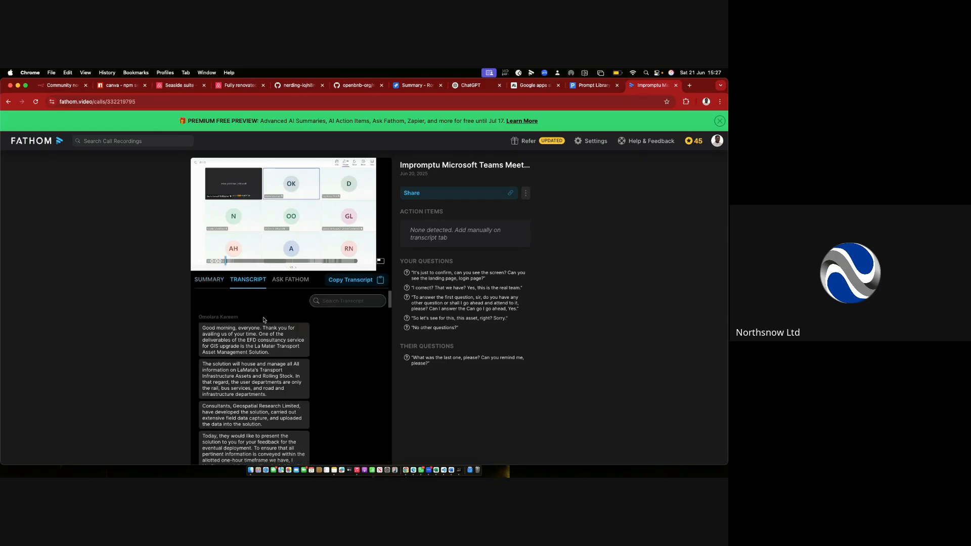
scroll(337, 342, down, 2)
scroll(346, 334, up, 3)
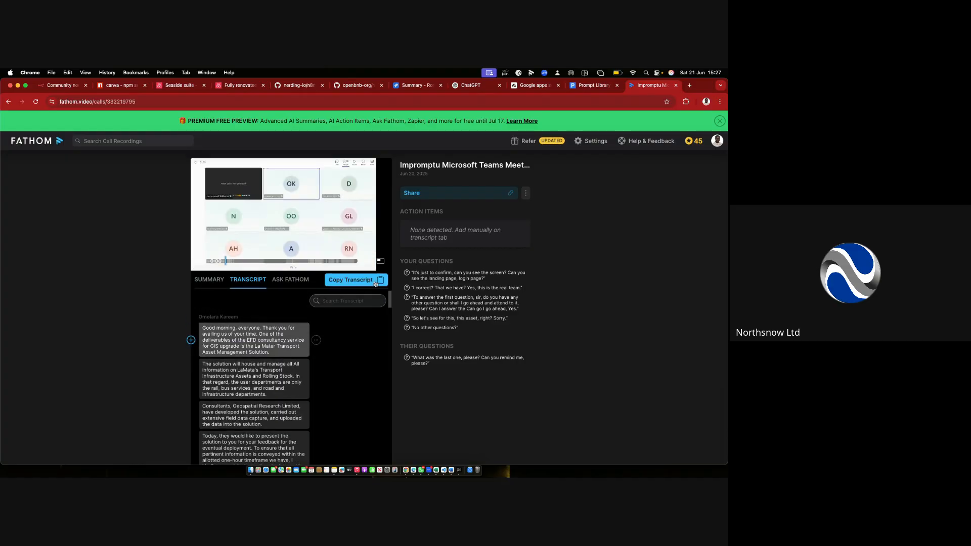
click(358, 281)
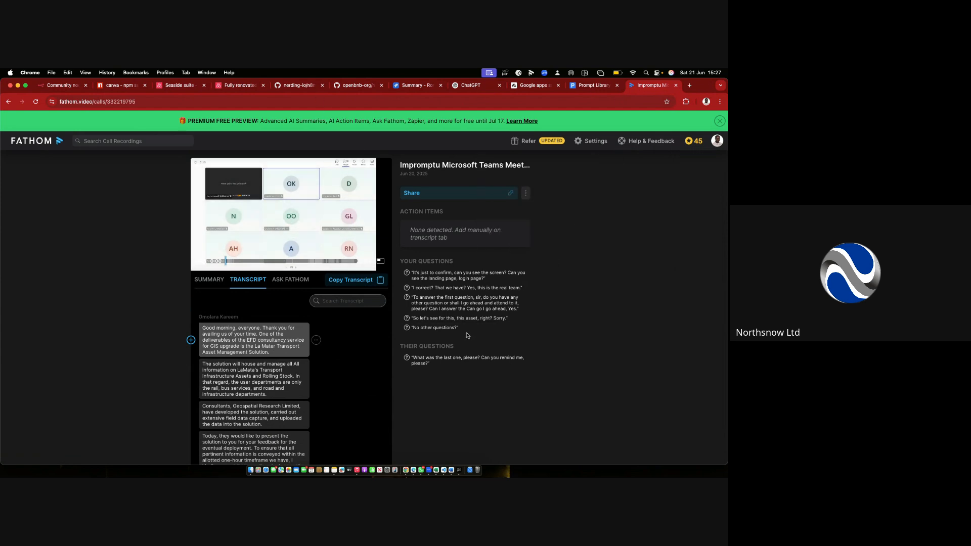
click(690, 85)
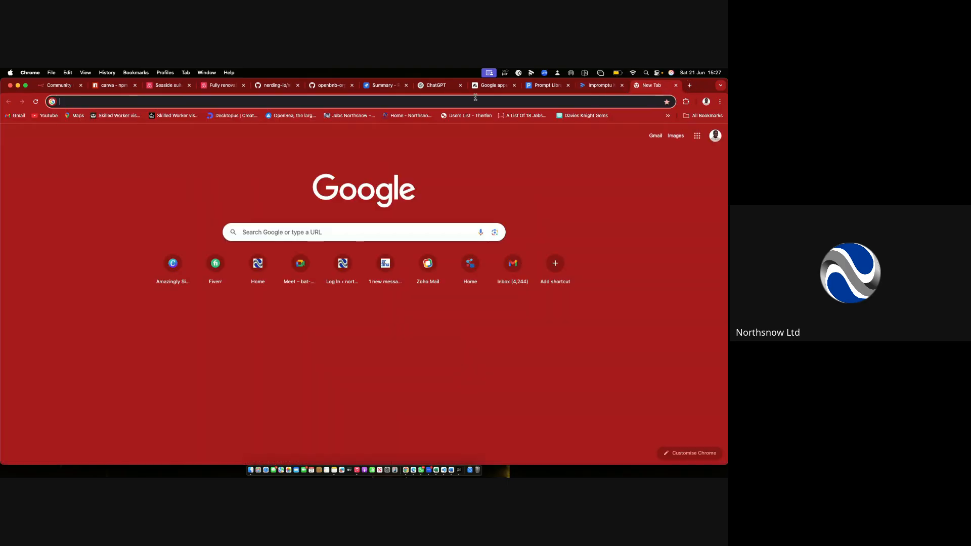
click(447, 87)
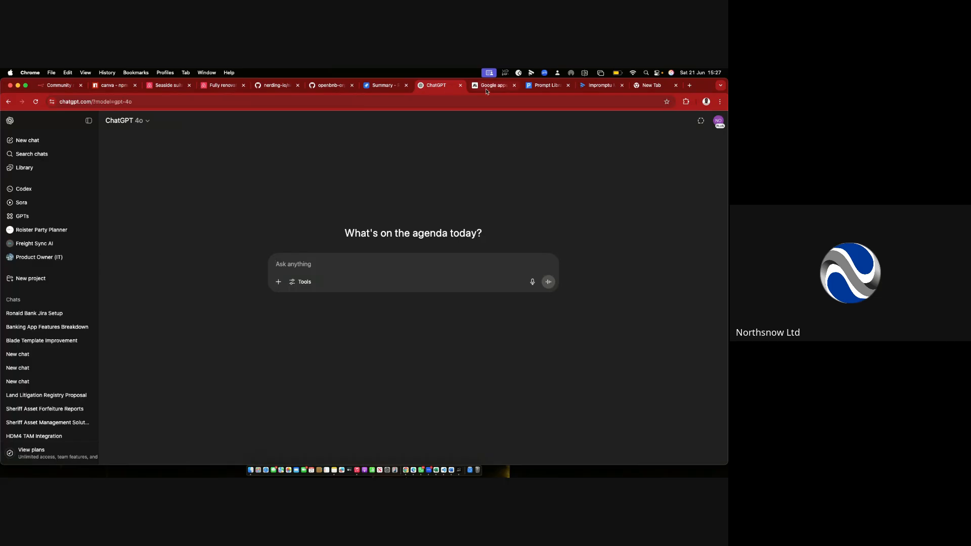
Search Google for "speech to text free" in a new browser tab.
click(690, 86)
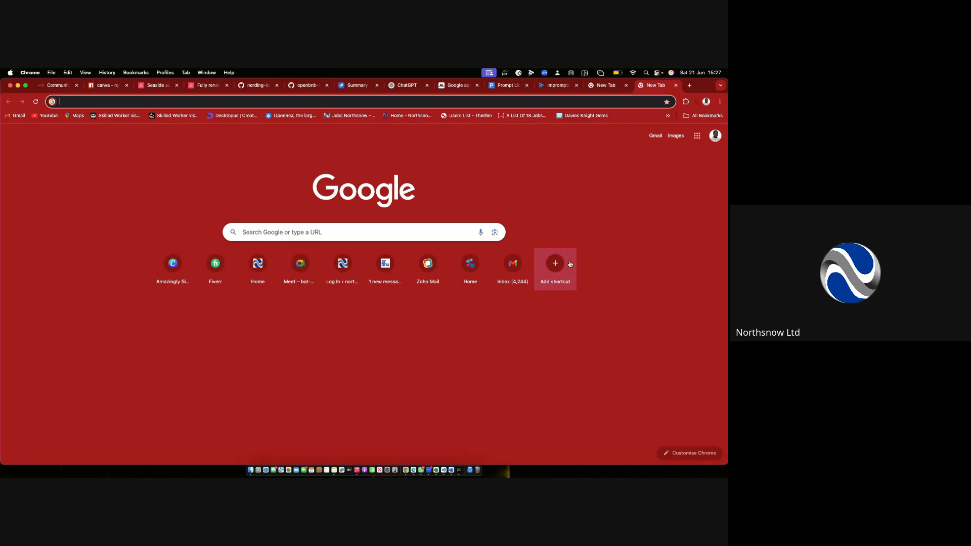
click(243, 232)
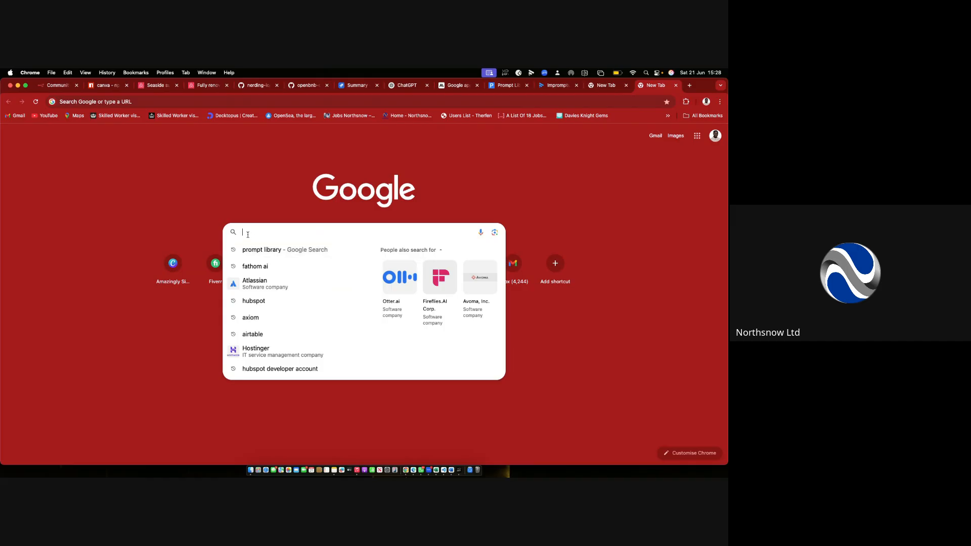
click(241, 209)
click(261, 231)
click(480, 191)
click(299, 233)
text(text)
key(BackSpace)
key(BackSpace)
key(BackSpace)
key(BackSpace)
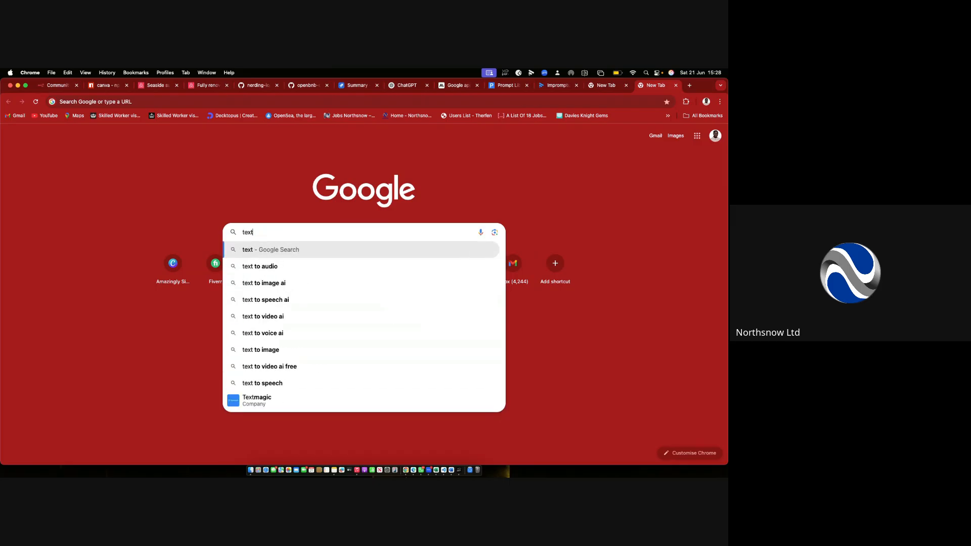
key(BackSpace)
text(spe)
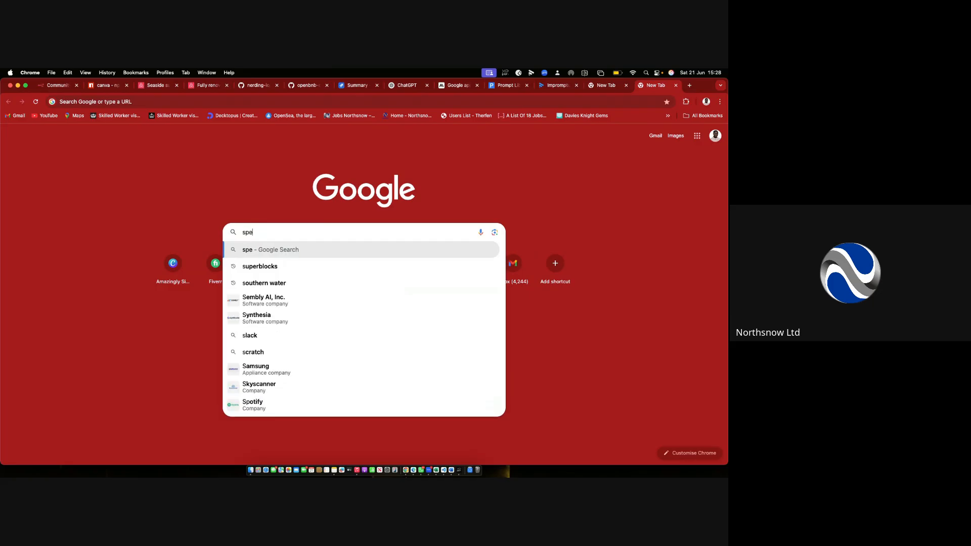
text(ech to tecx)
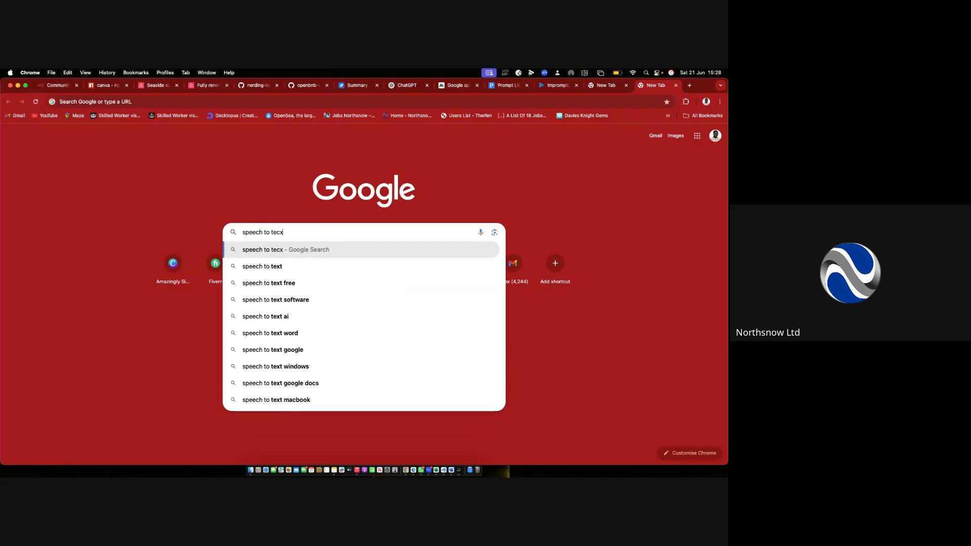
key(BackSpace)
text(xt)
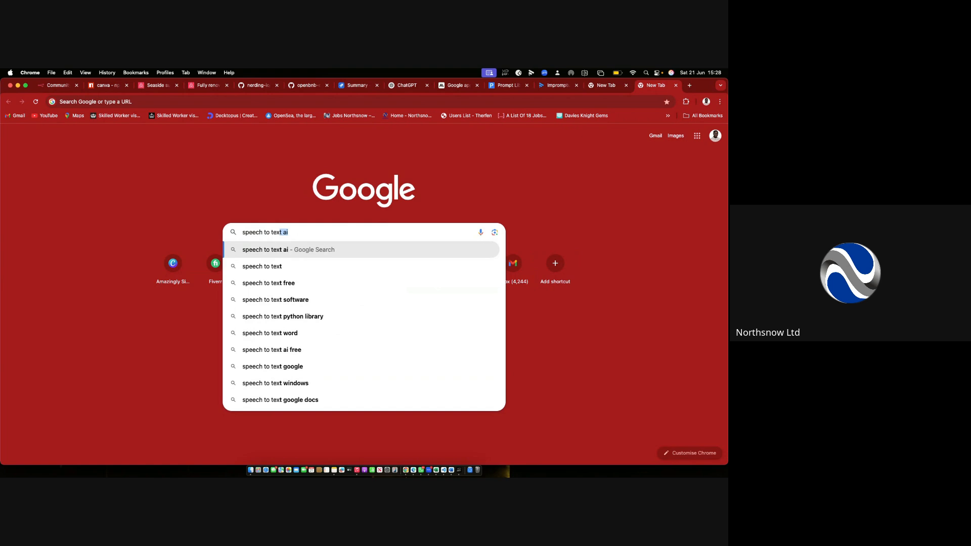
key(BackSpace)
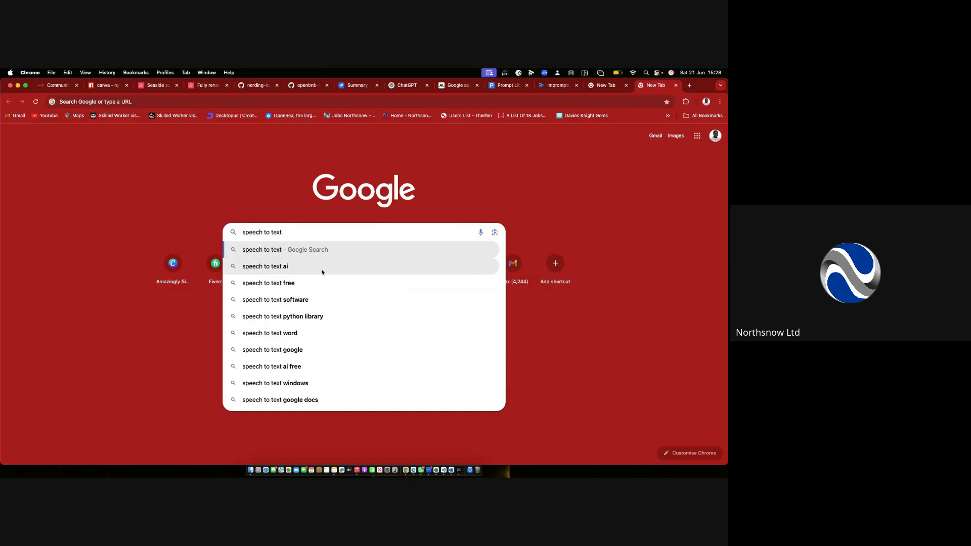
click(289, 283)
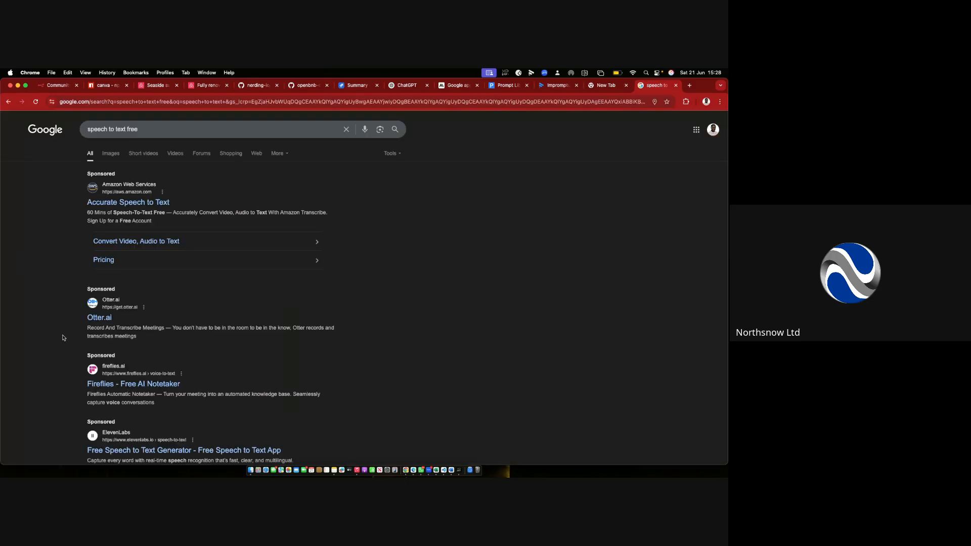
Examine the search results for free speech-to-text tools, including the sponsored and related listings.
scroll(179, 352, down, 10)
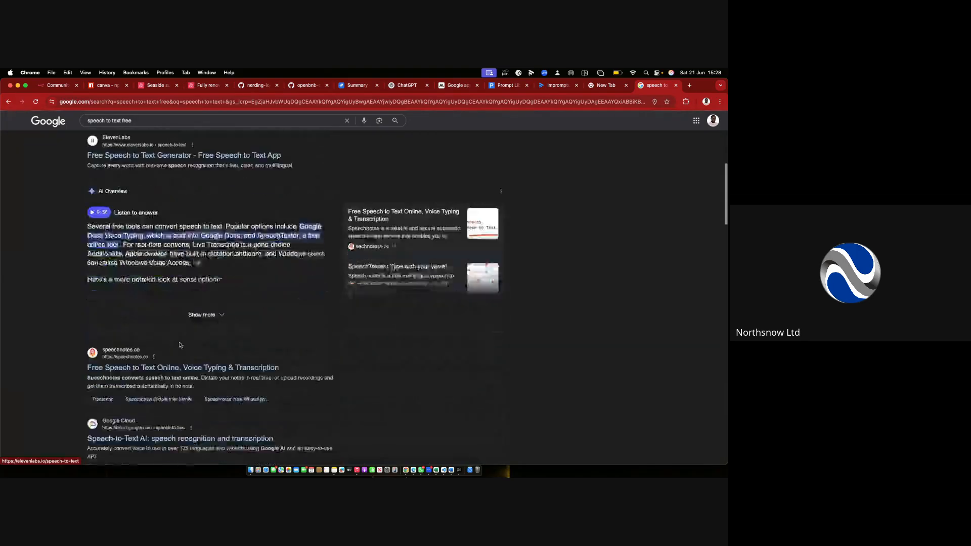
scroll(180, 342, down, 15)
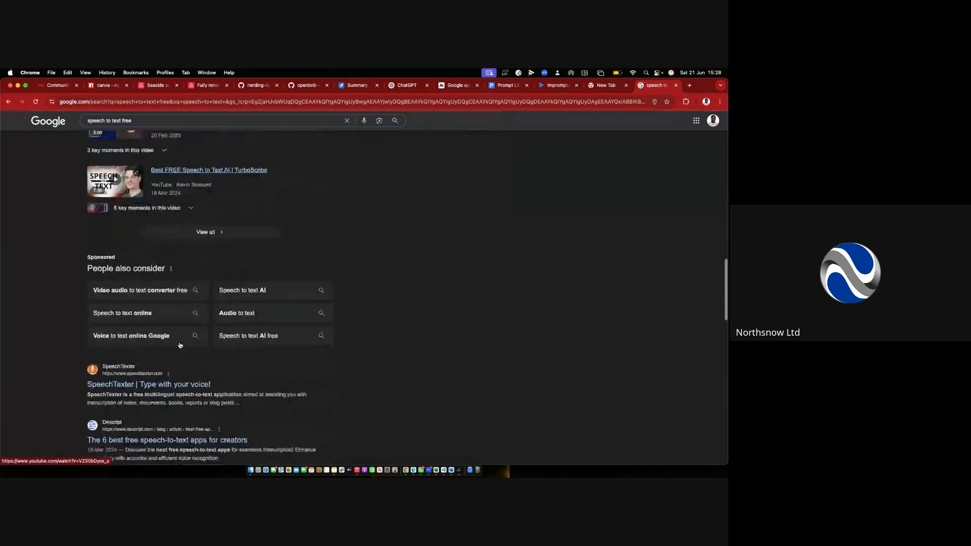
scroll(179, 343, down, 3)
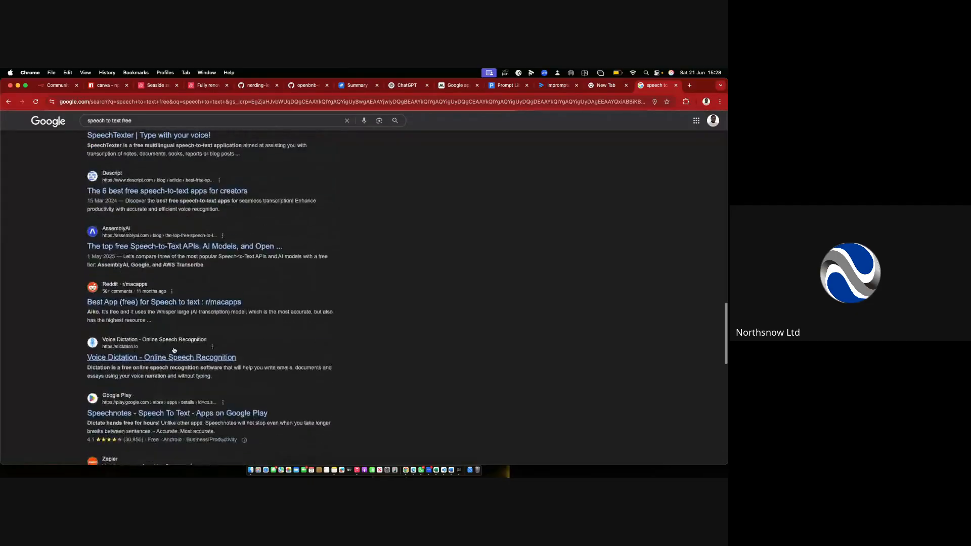
scroll(174, 349, up, 6)
scroll(174, 350, down, 10)
scroll(177, 348, up, 15)
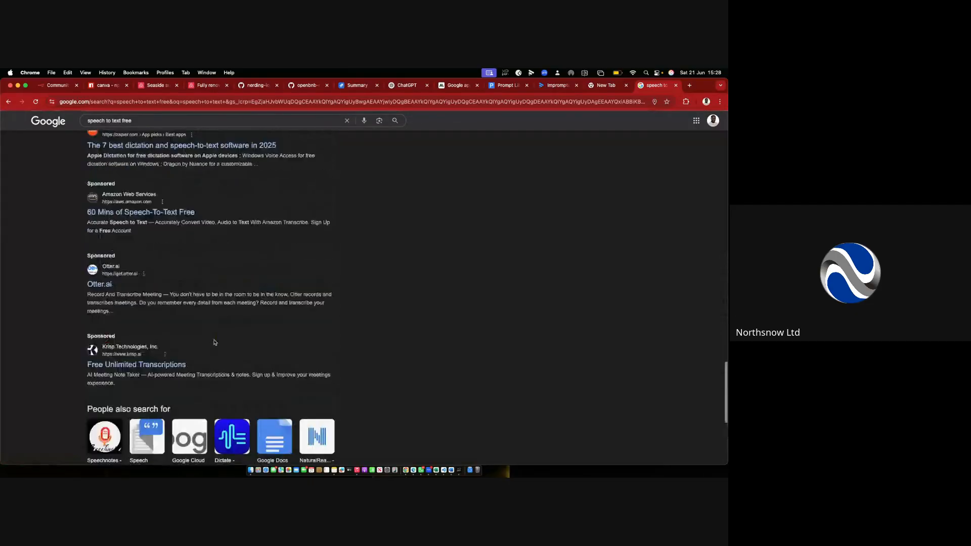
scroll(249, 294, up, 10)
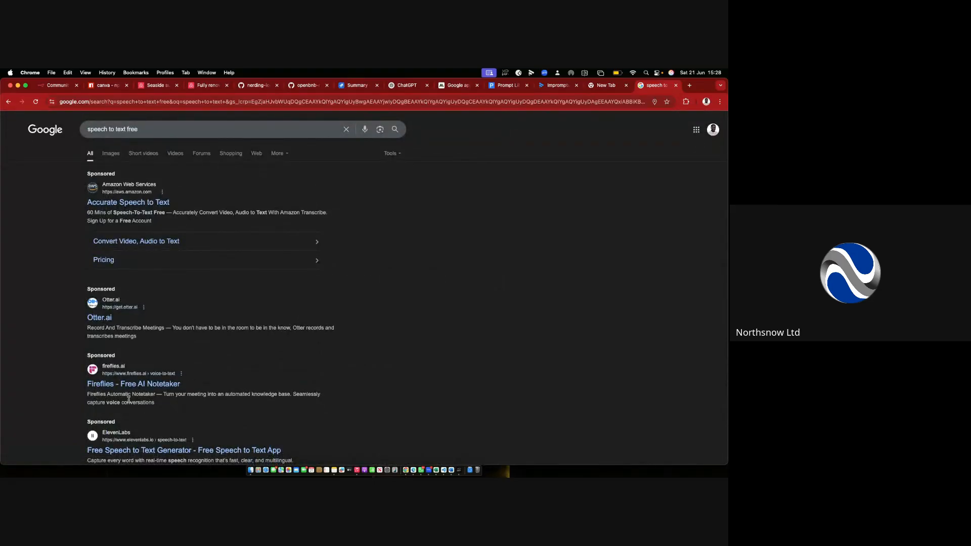
Look through the AI overview, related questions and organic listings in the results for free speech-to-text tools.
scroll(129, 399, down, 5)
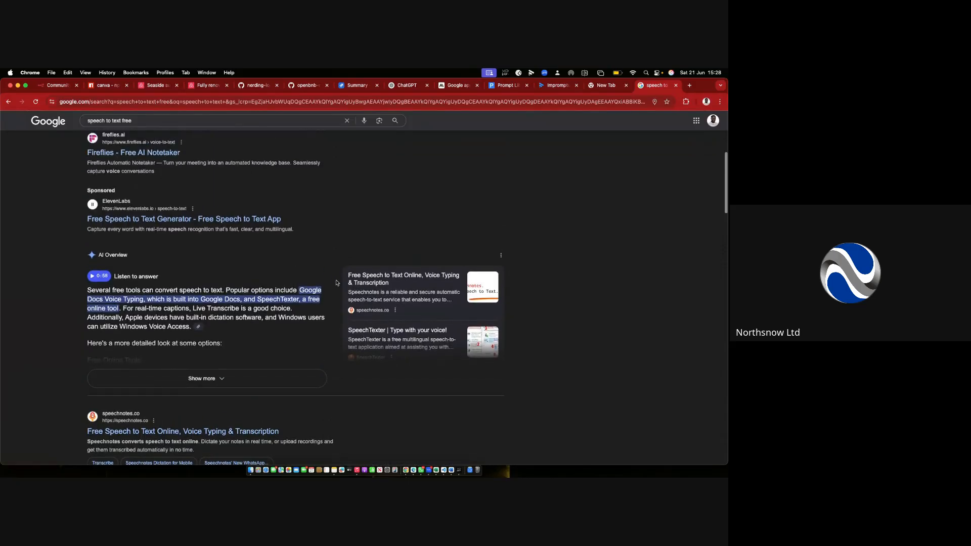
scroll(336, 282, up, 3)
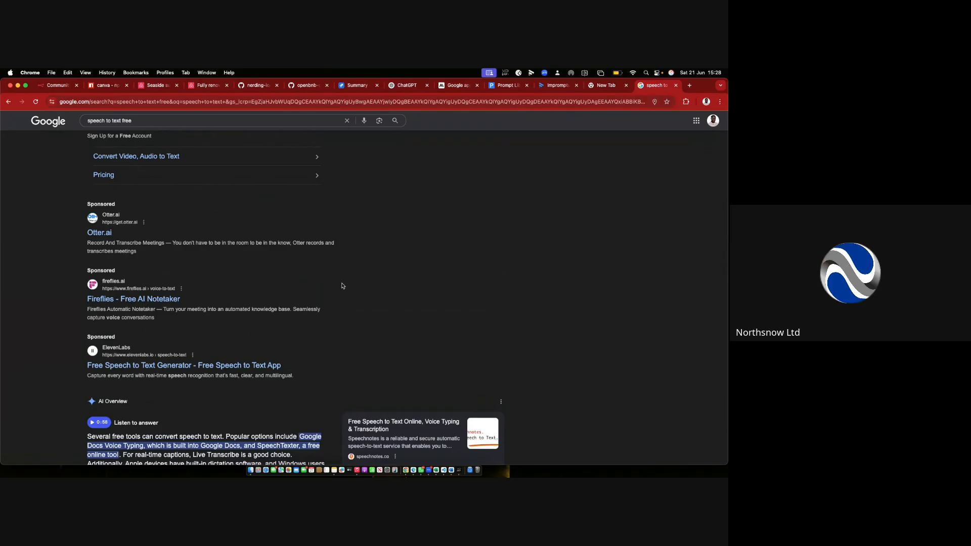
scroll(405, 276, up, 3)
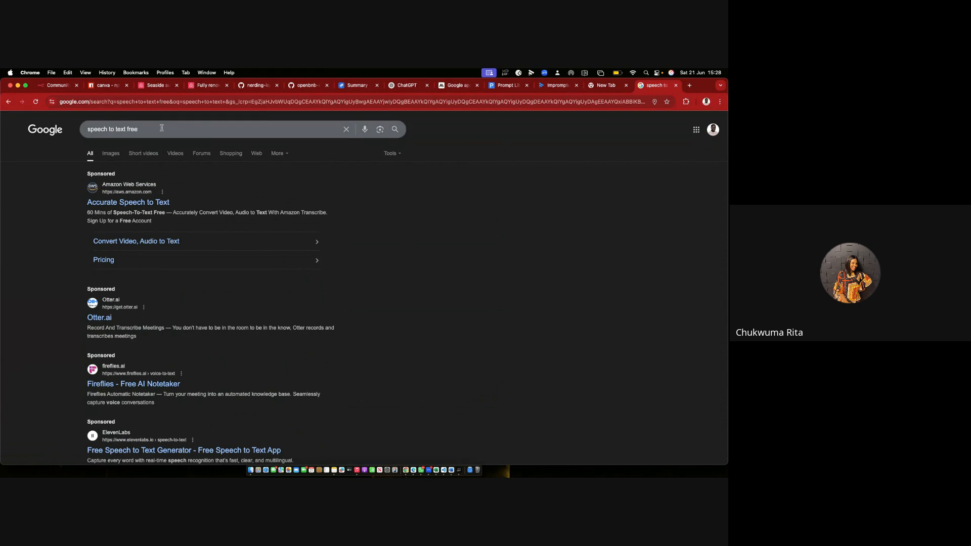
click(186, 125)
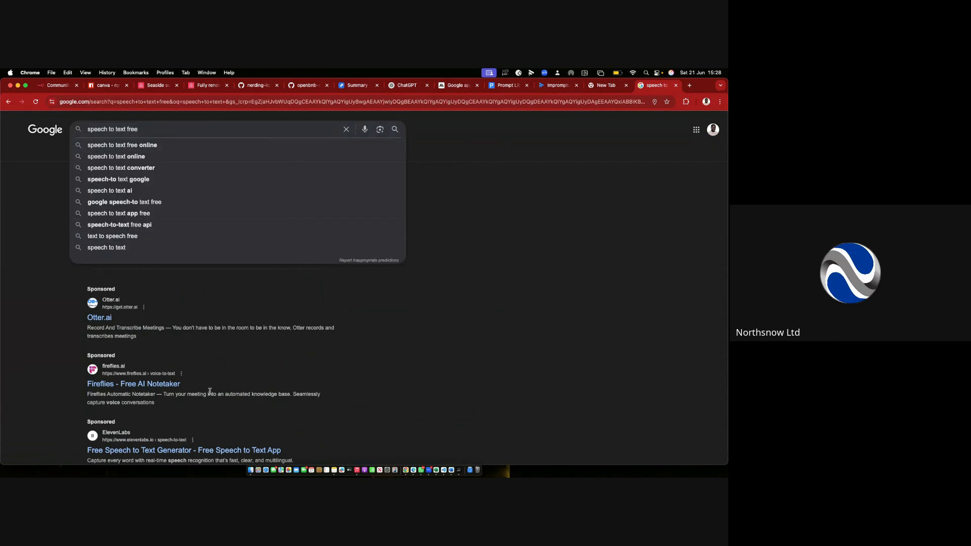
scroll(355, 397, down, 5)
scroll(355, 397, down, 3)
click(469, 380)
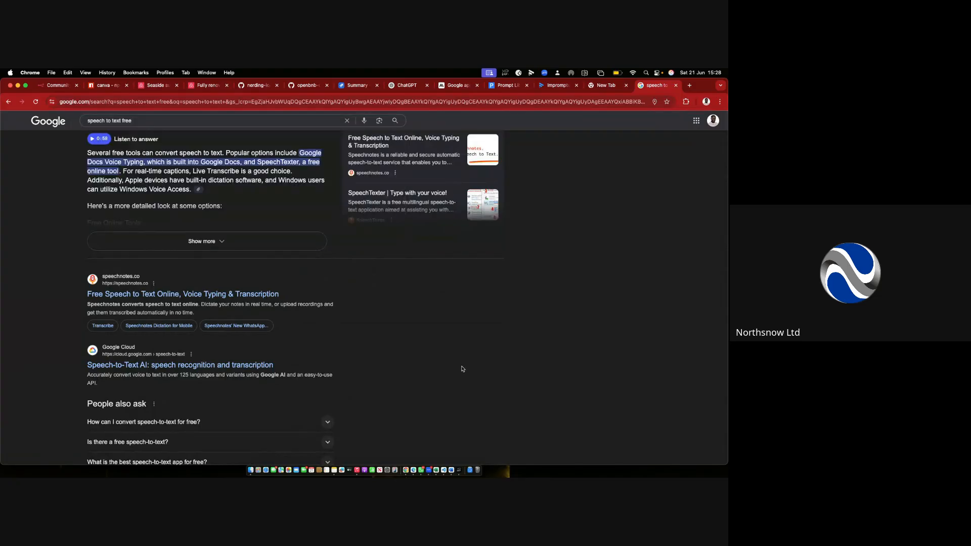
scroll(405, 364, down, 3)
scroll(403, 364, down, 12)
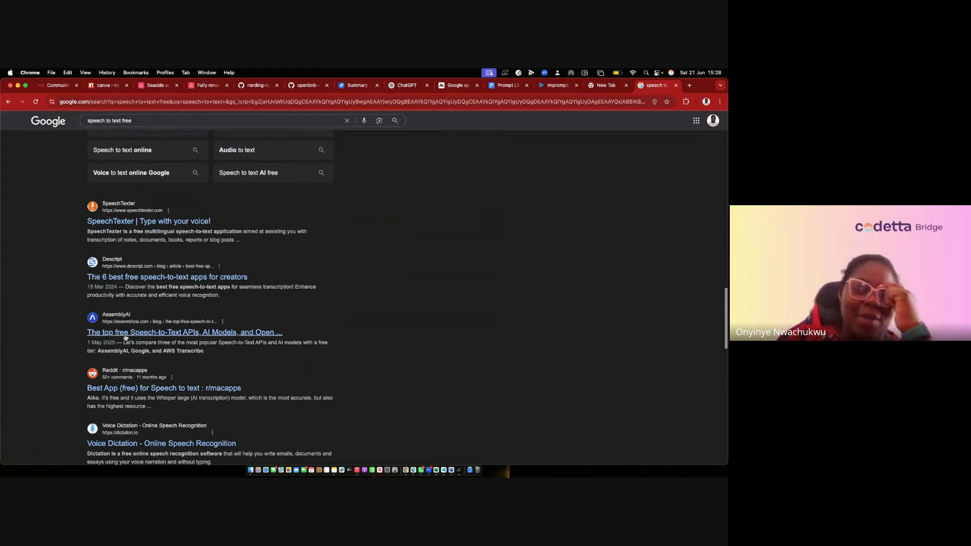
View Descript's article on the 6 best free speech-to-text apps for creators, and return to the search results.
click(116, 277)
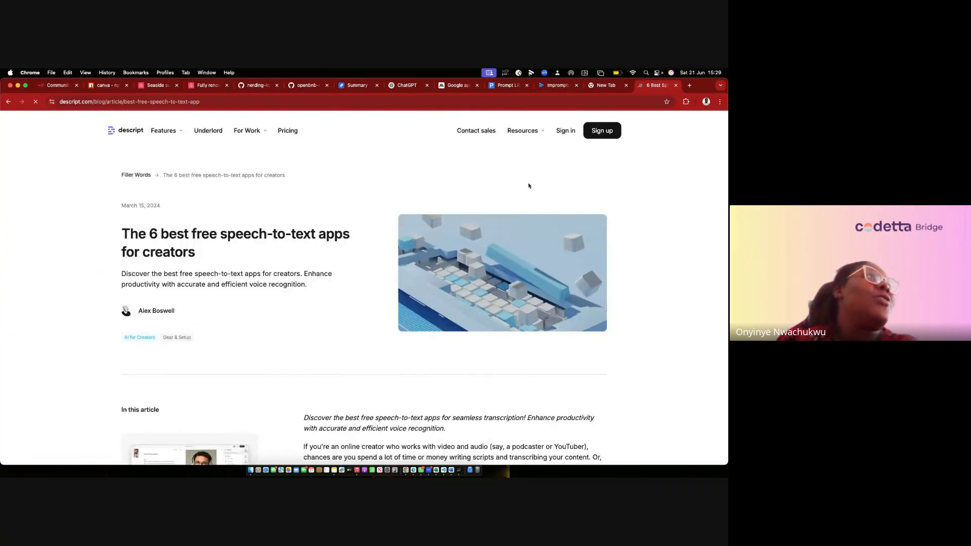
click(8, 101)
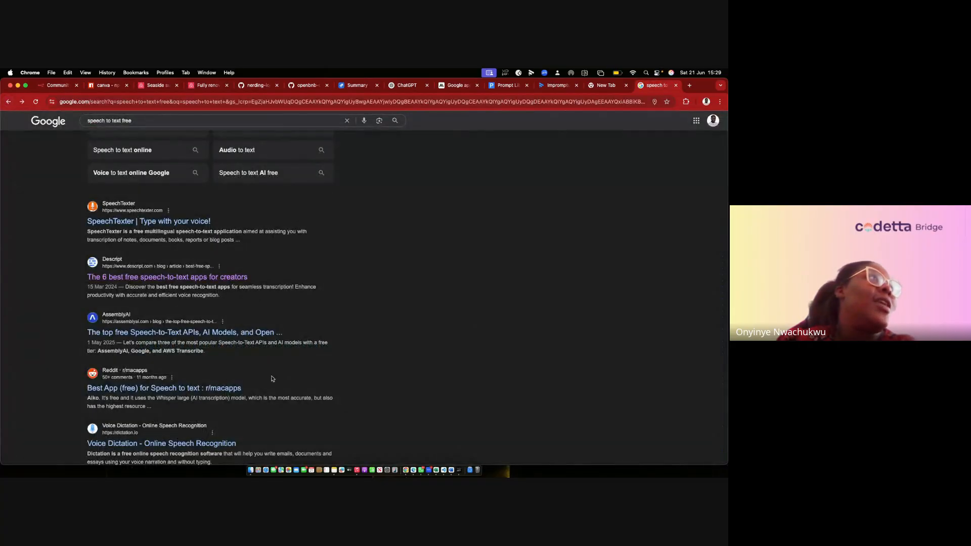
scroll(299, 426, down, 1)
scroll(299, 426, down, 3)
scroll(298, 426, up, 12)
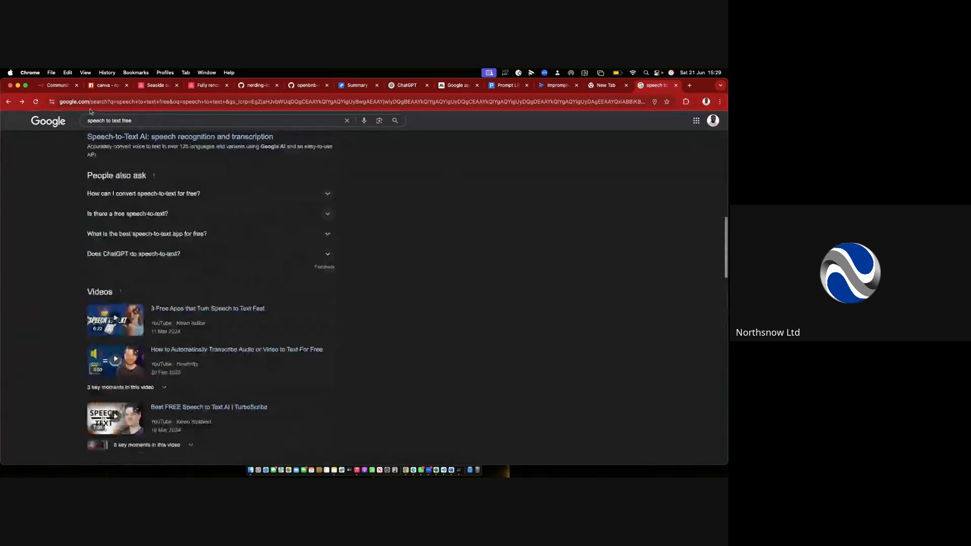
Search Google for "dictation.io".
click(162, 100)
drag(144, 124, 69, 123)
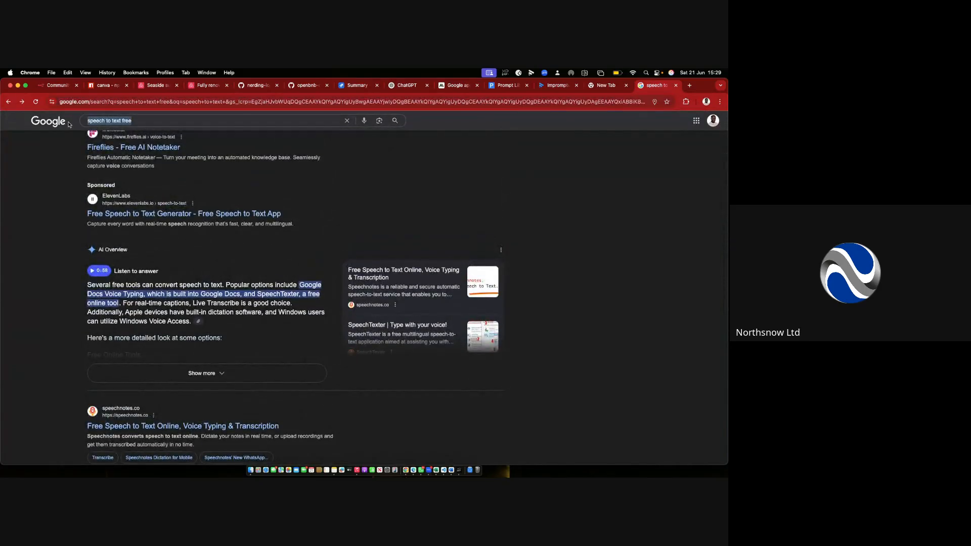
text(dixtat)
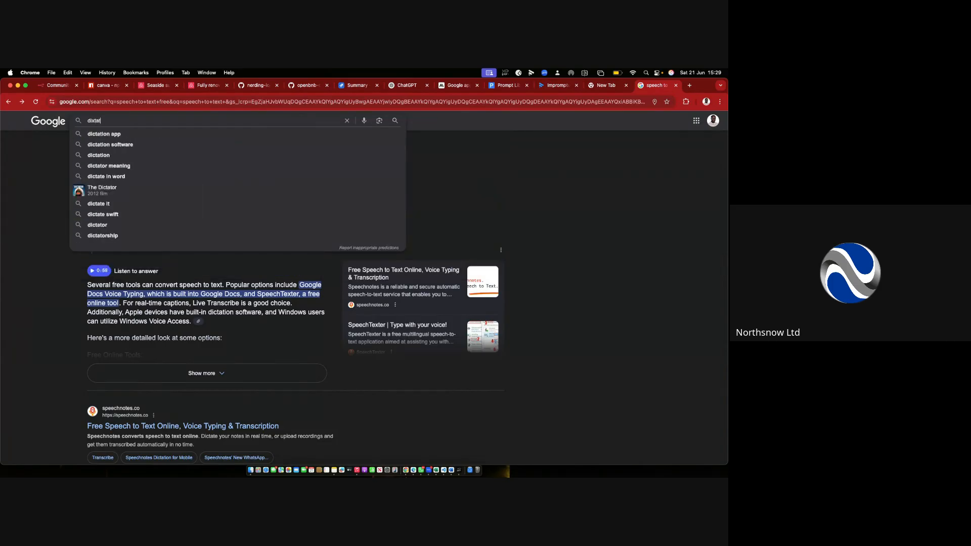
text(ion.io)
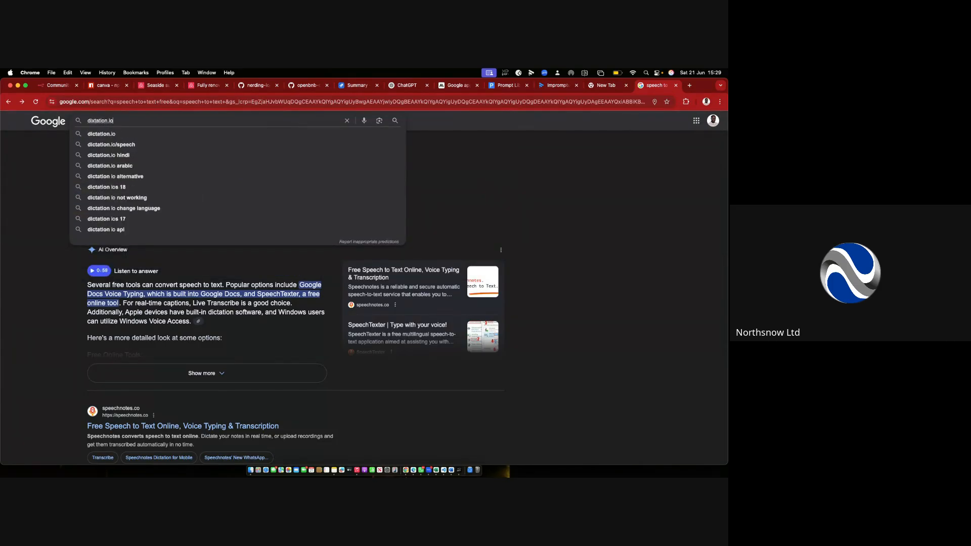
key(Return)
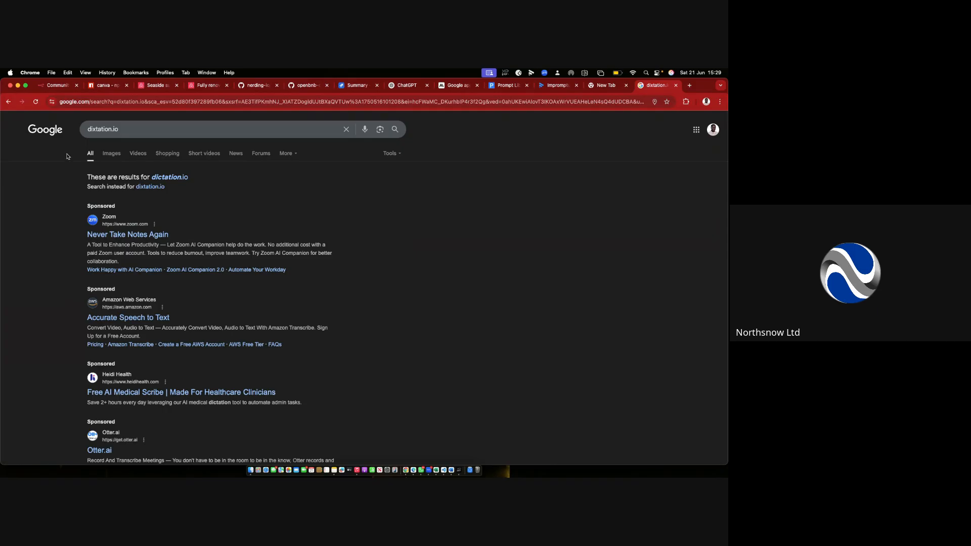
click(95, 130)
key(BackSpace)
text(c)
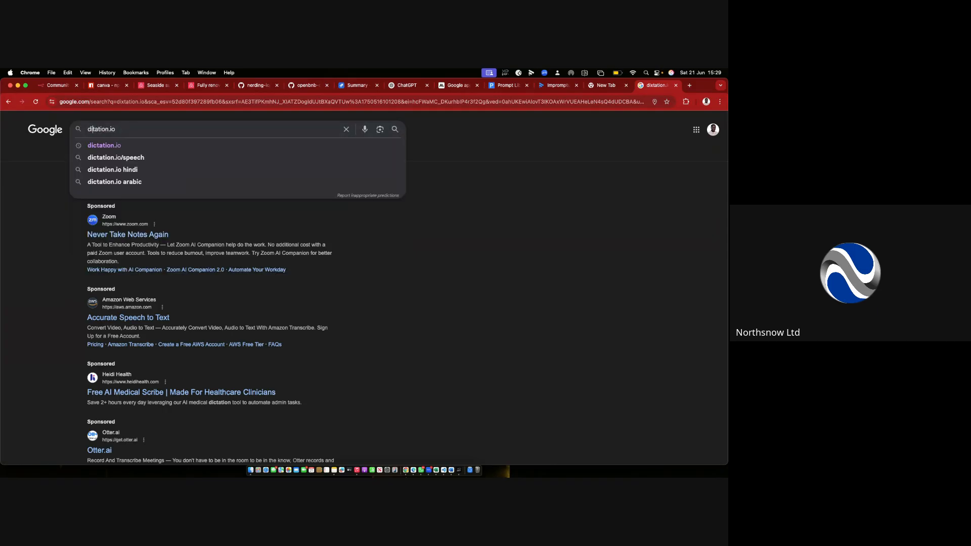
key(Return)
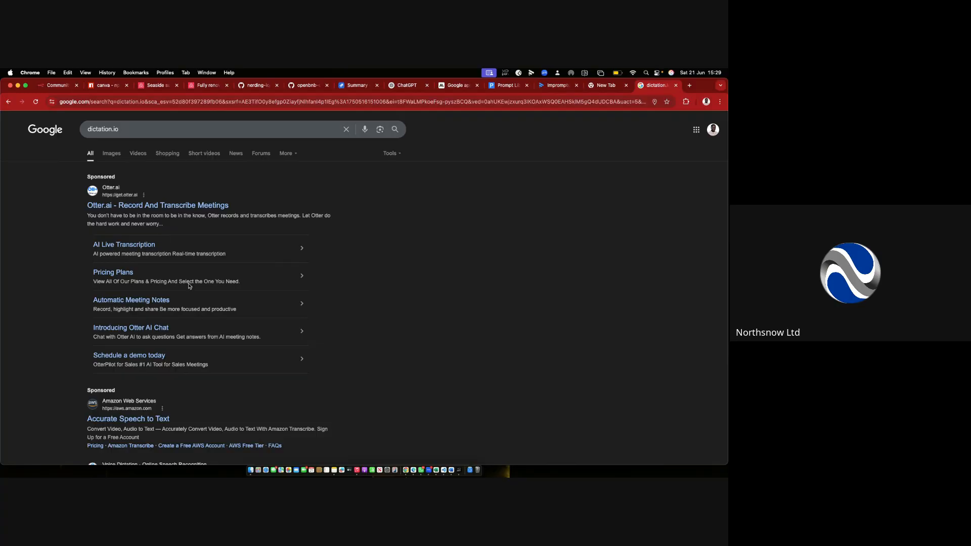
Open the Dictation.io website from the search results, and accept its personal data consent and cookie notice.
click(120, 130)
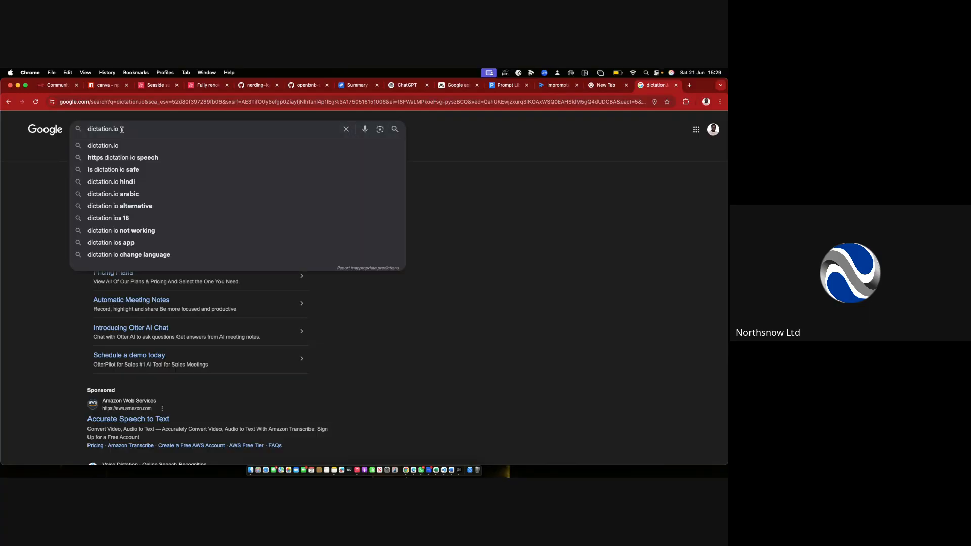
click(140, 145)
scroll(160, 295, down, 5)
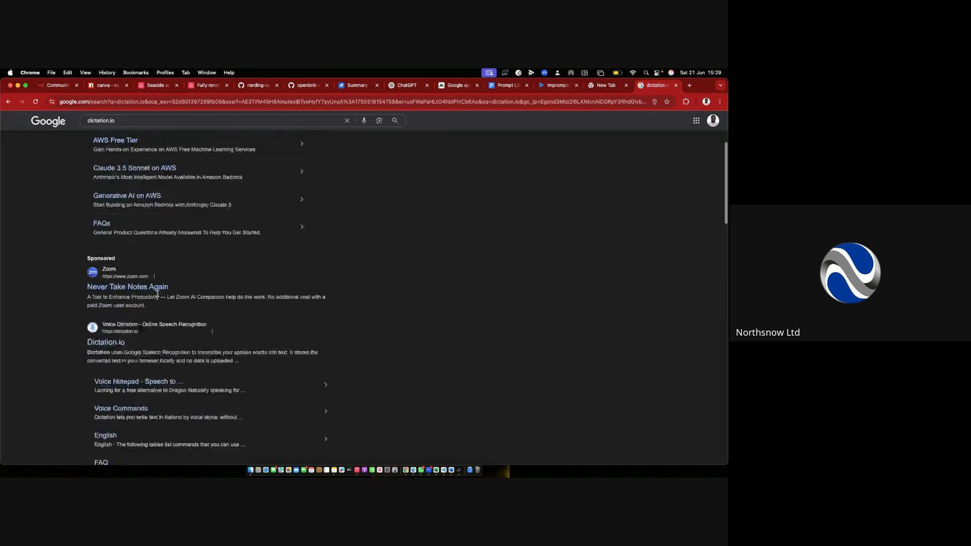
click(119, 218)
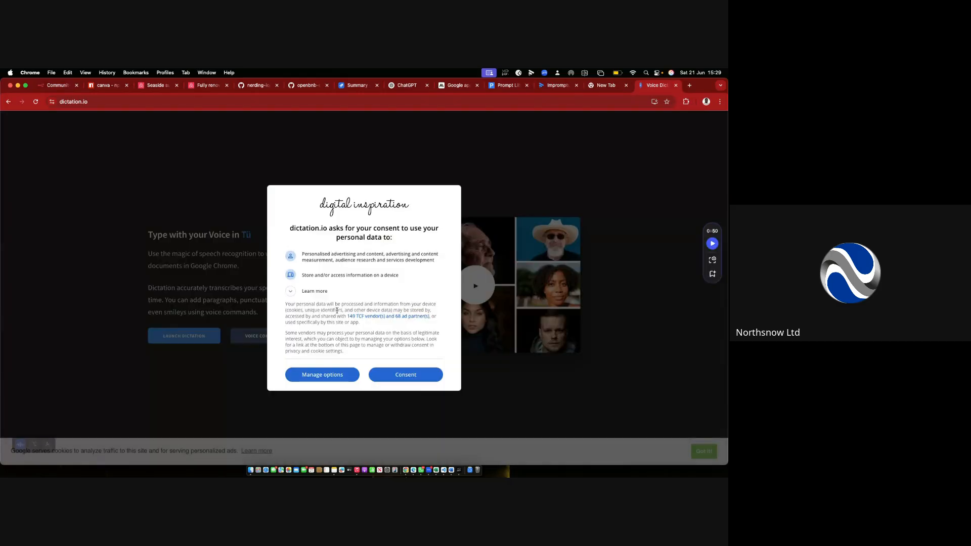
click(411, 374)
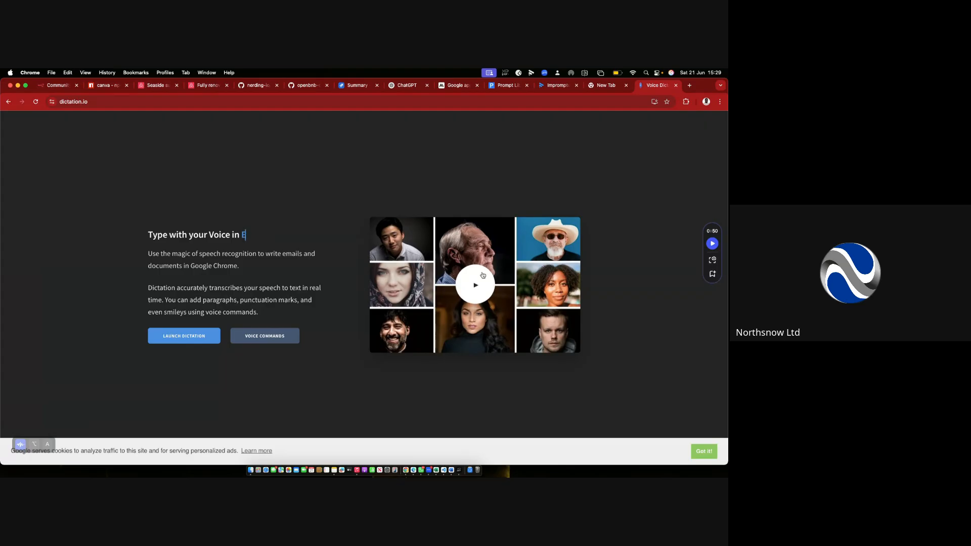
click(704, 451)
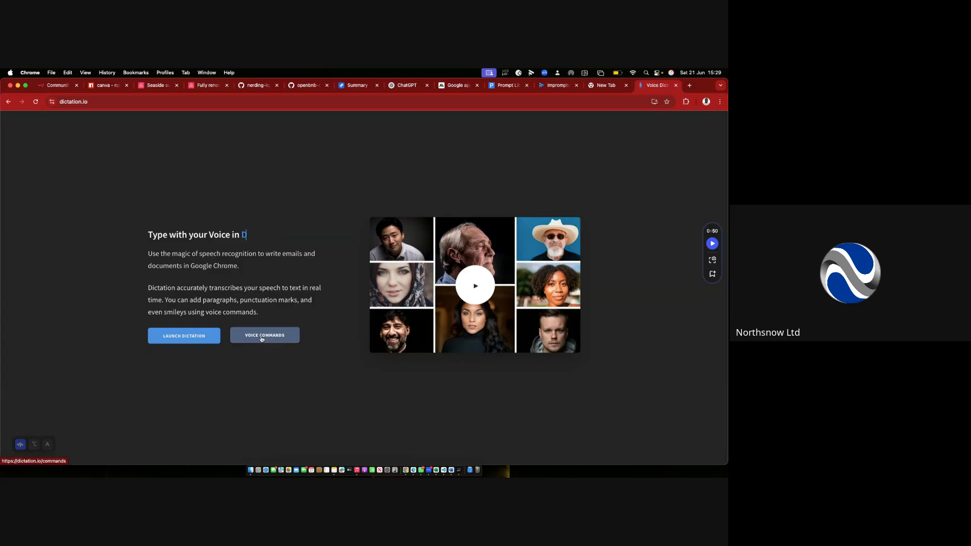
Launch the online dictation notepad and start dictating, allowing microphone access while visiting the site.
click(195, 337)
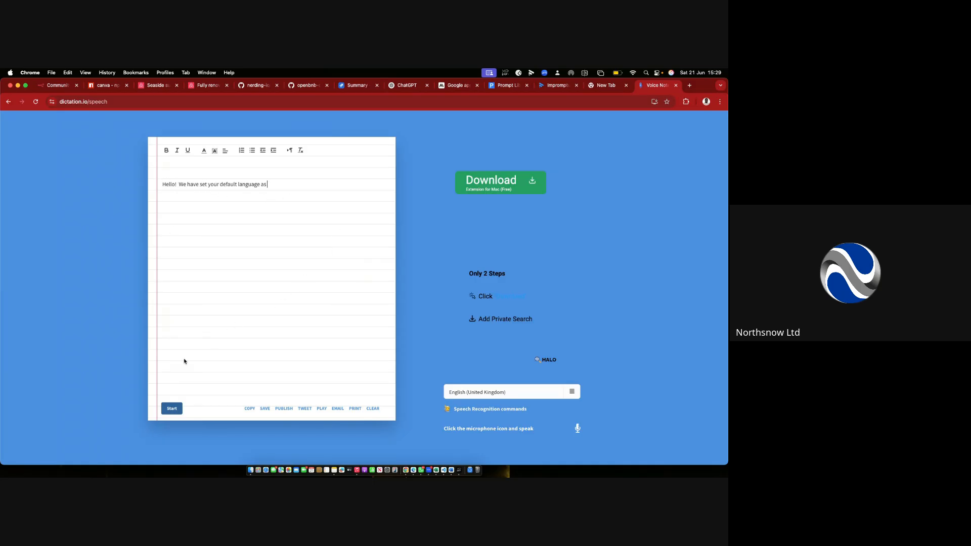
click(172, 409)
mouse_move(2, 160)
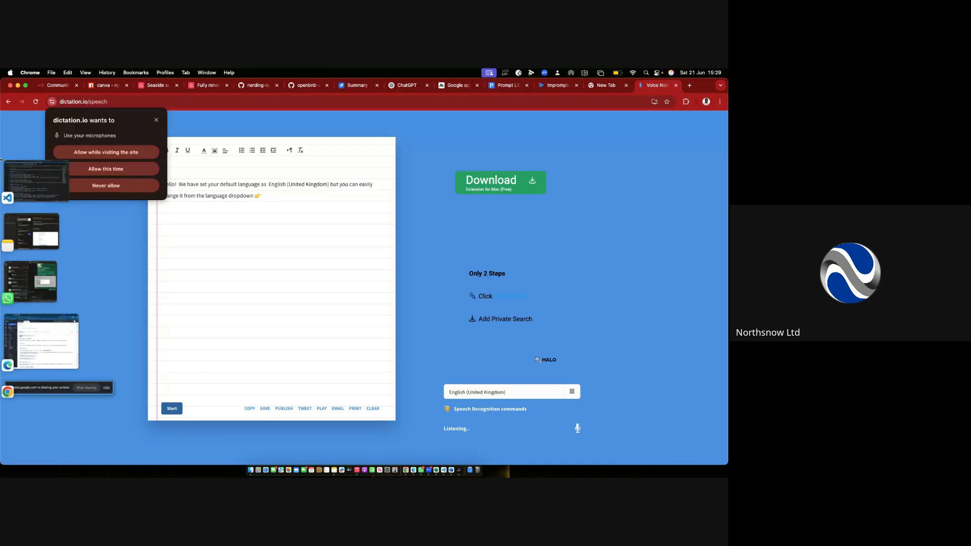
click(107, 152)
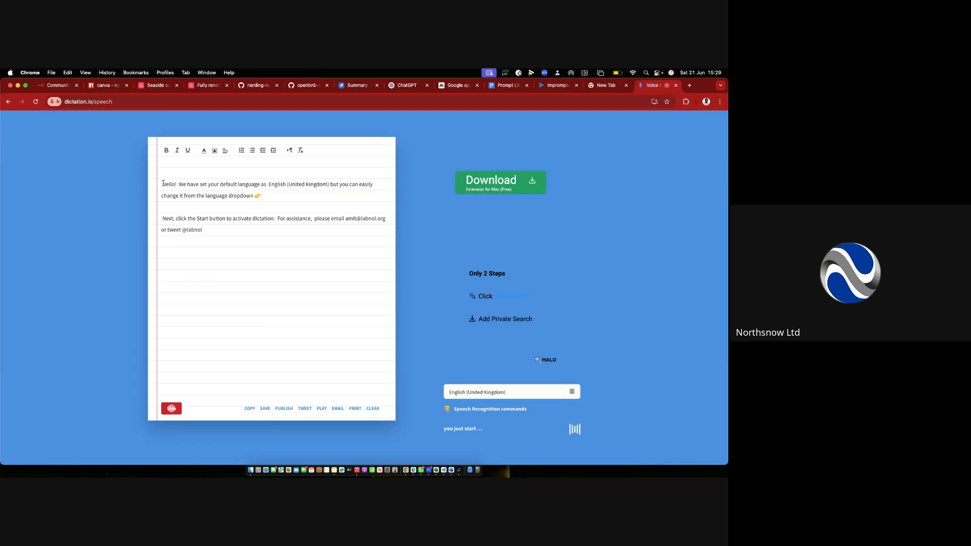
Replace the notepad's sample text with dictated speech, and copy the transcribed text once the dictation is stopped.
drag(163, 183, 223, 230)
click(337, 243)
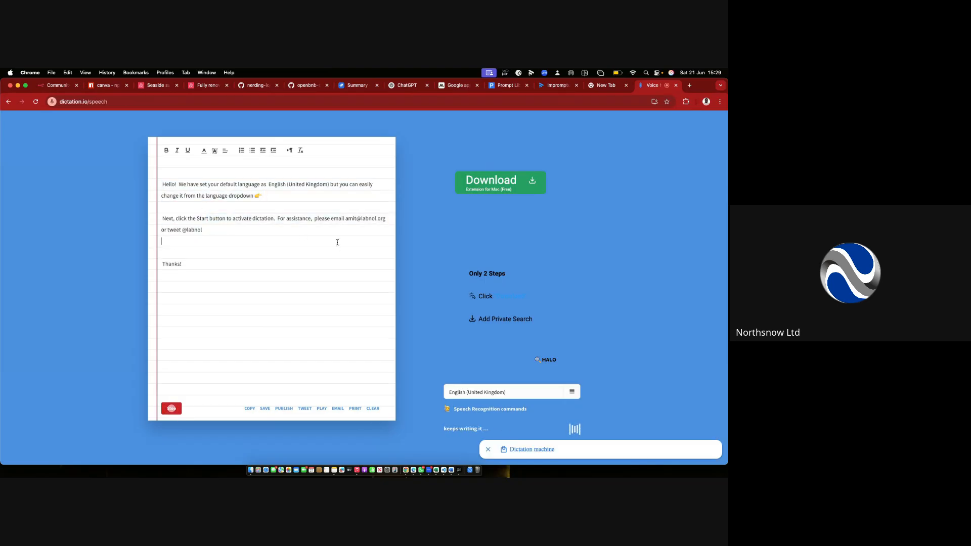
key(super+a)
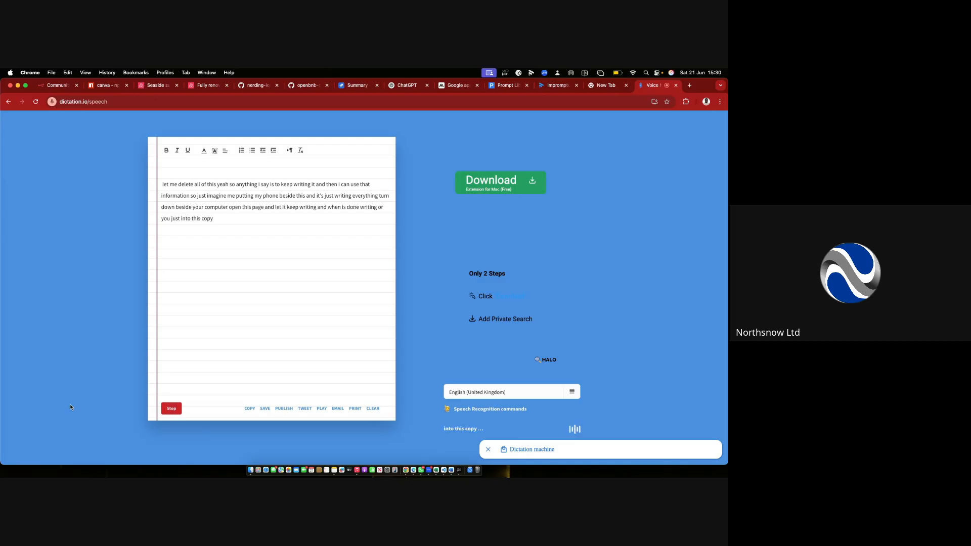
click(171, 409)
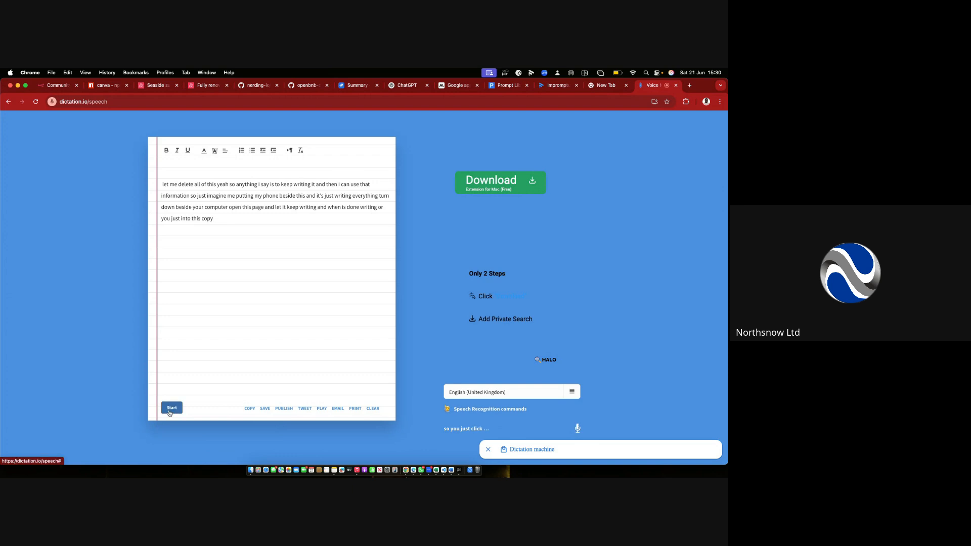
click(250, 409)
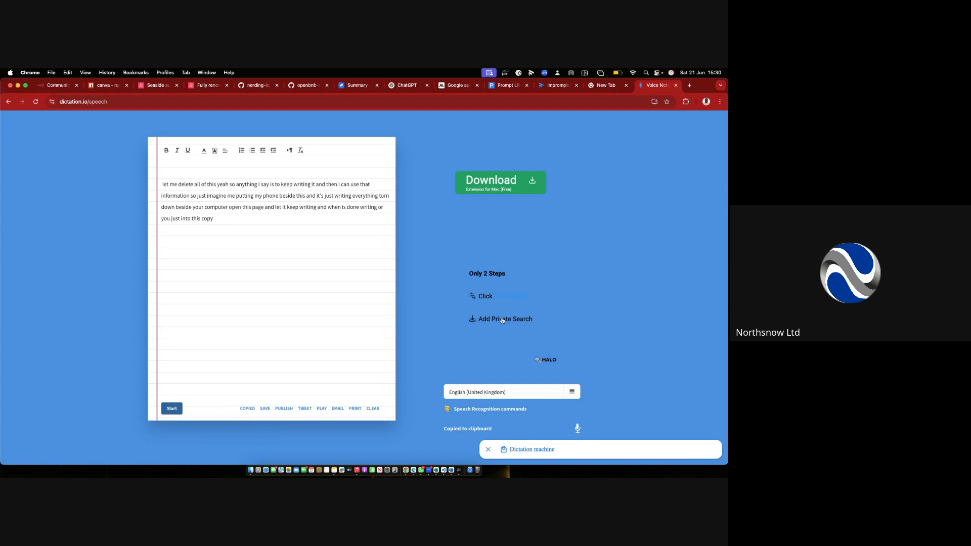
Send ChatGPT the prompt "make this into aprd for ma wth lal thedetails i have captured:" followed by the copied dictation text.
click(690, 86)
click(389, 88)
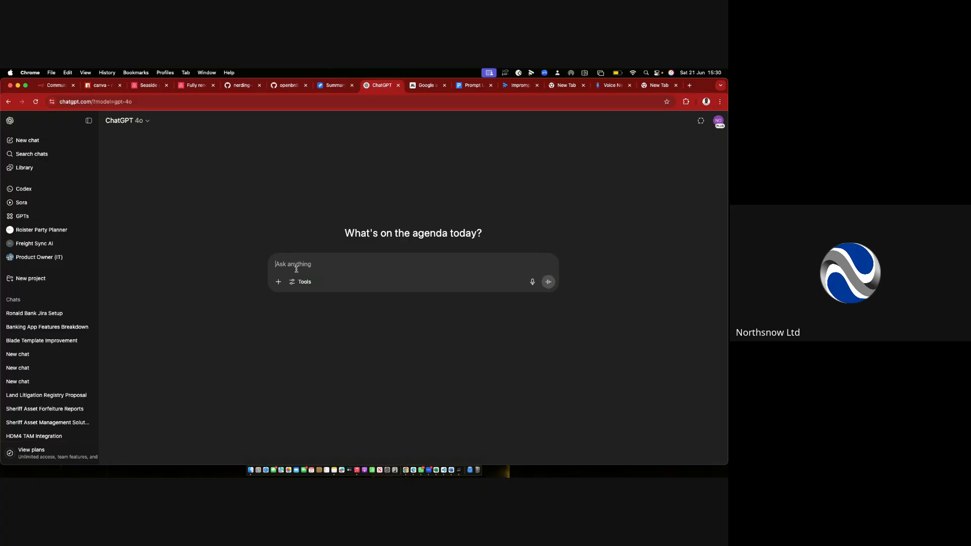
text(make this into aprd for ma wth  lal thedetails i have captured:)
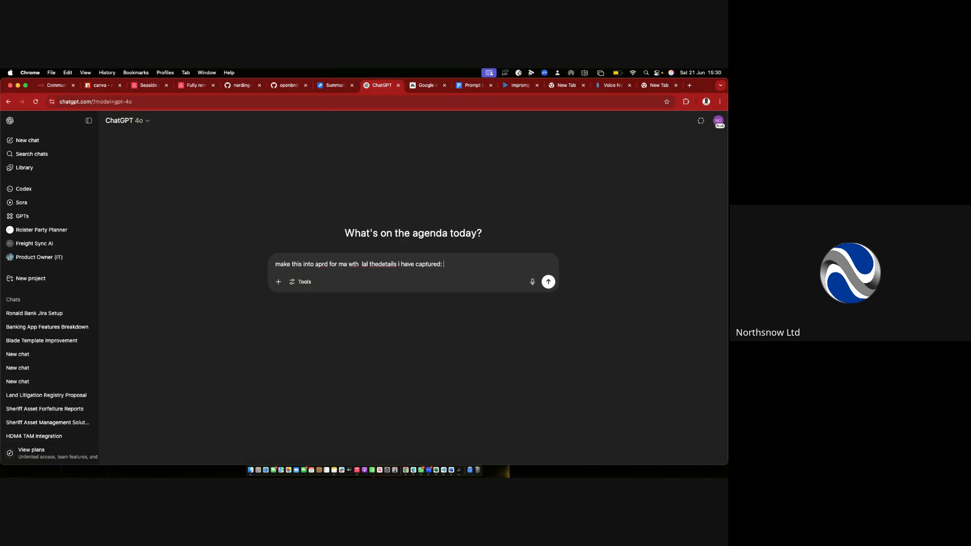
key(super+v)
key(Return)
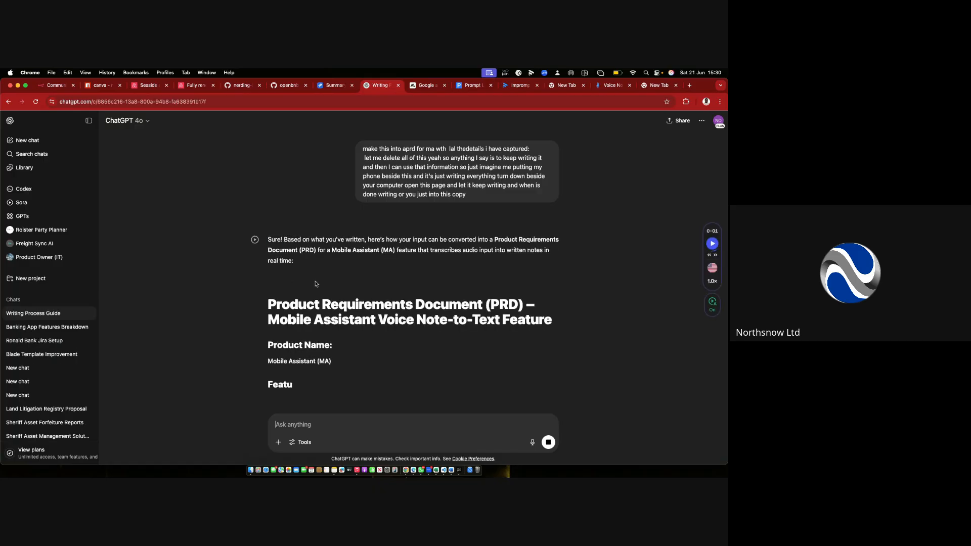
Review the generated Product Requirements Document, from its overview and user stories to the risks and success metrics.
click(712, 244)
scroll(571, 343, down, 5)
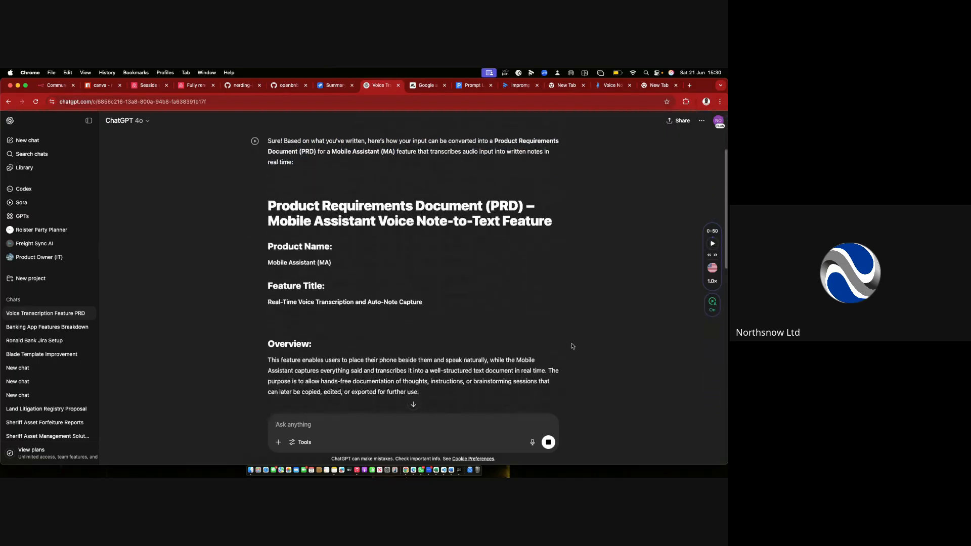
scroll(425, 352, down, 6)
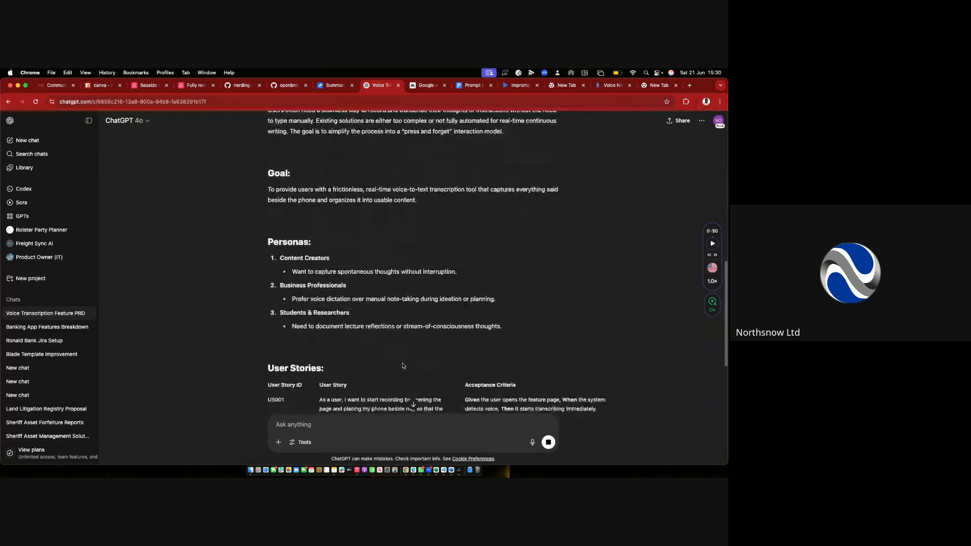
scroll(401, 351, down, 3)
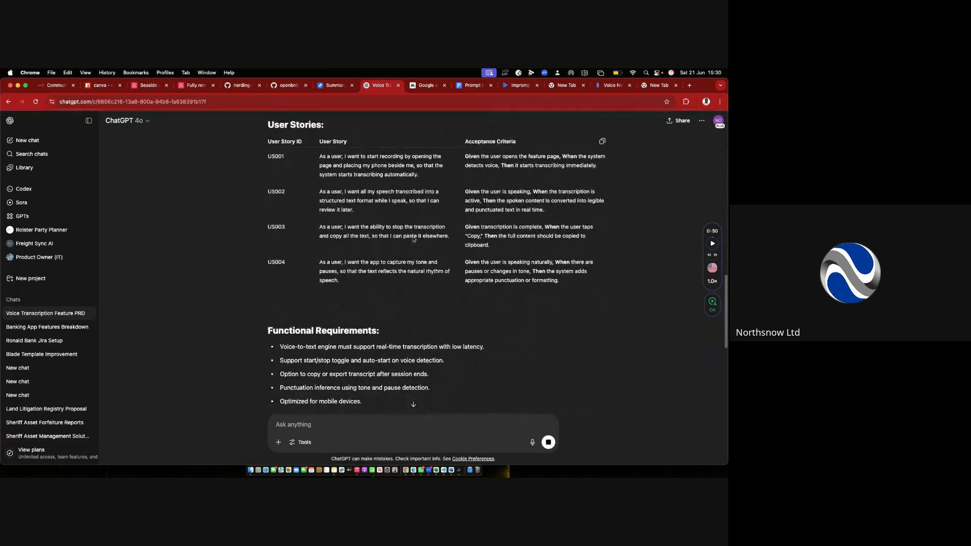
scroll(419, 295, down, 10)
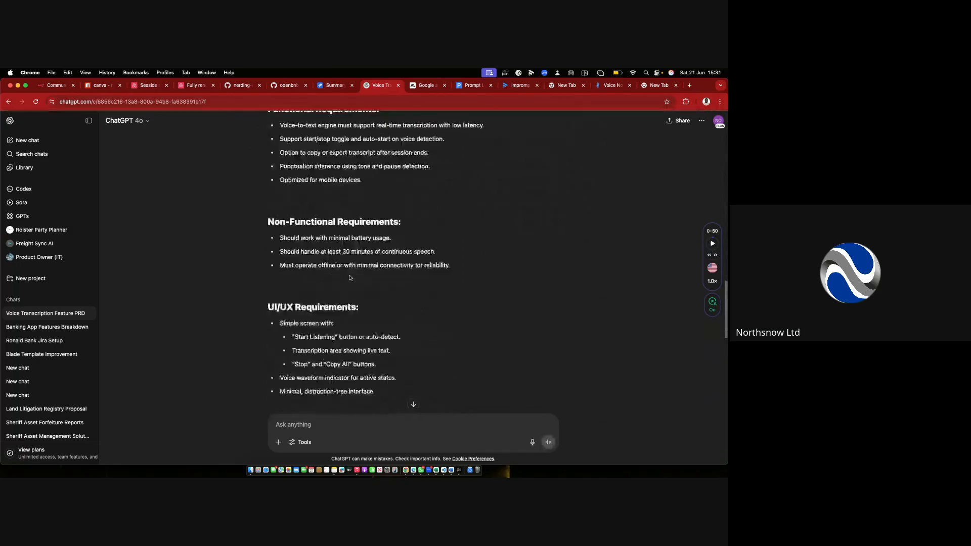
scroll(363, 288, down, 2)
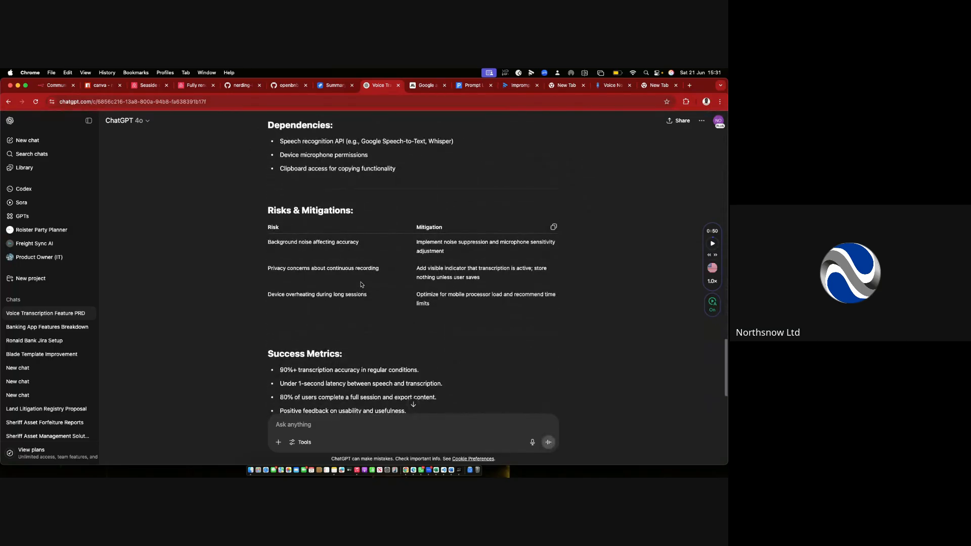
scroll(362, 284, down, 4)
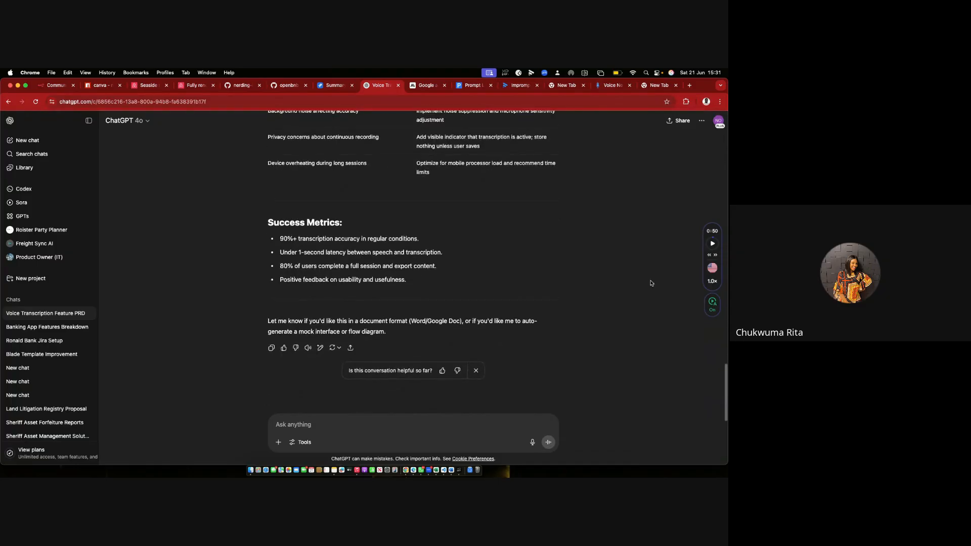
scroll(651, 284, up, 6)
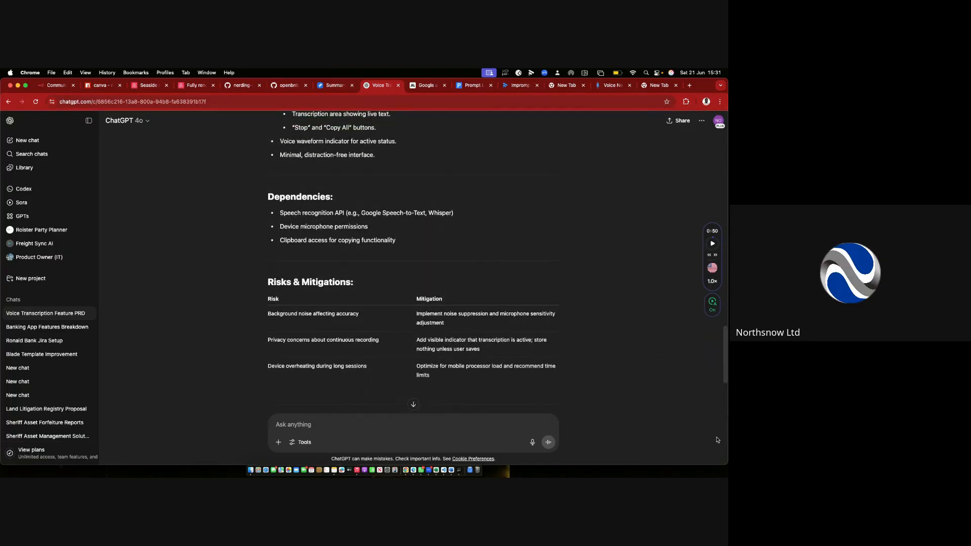